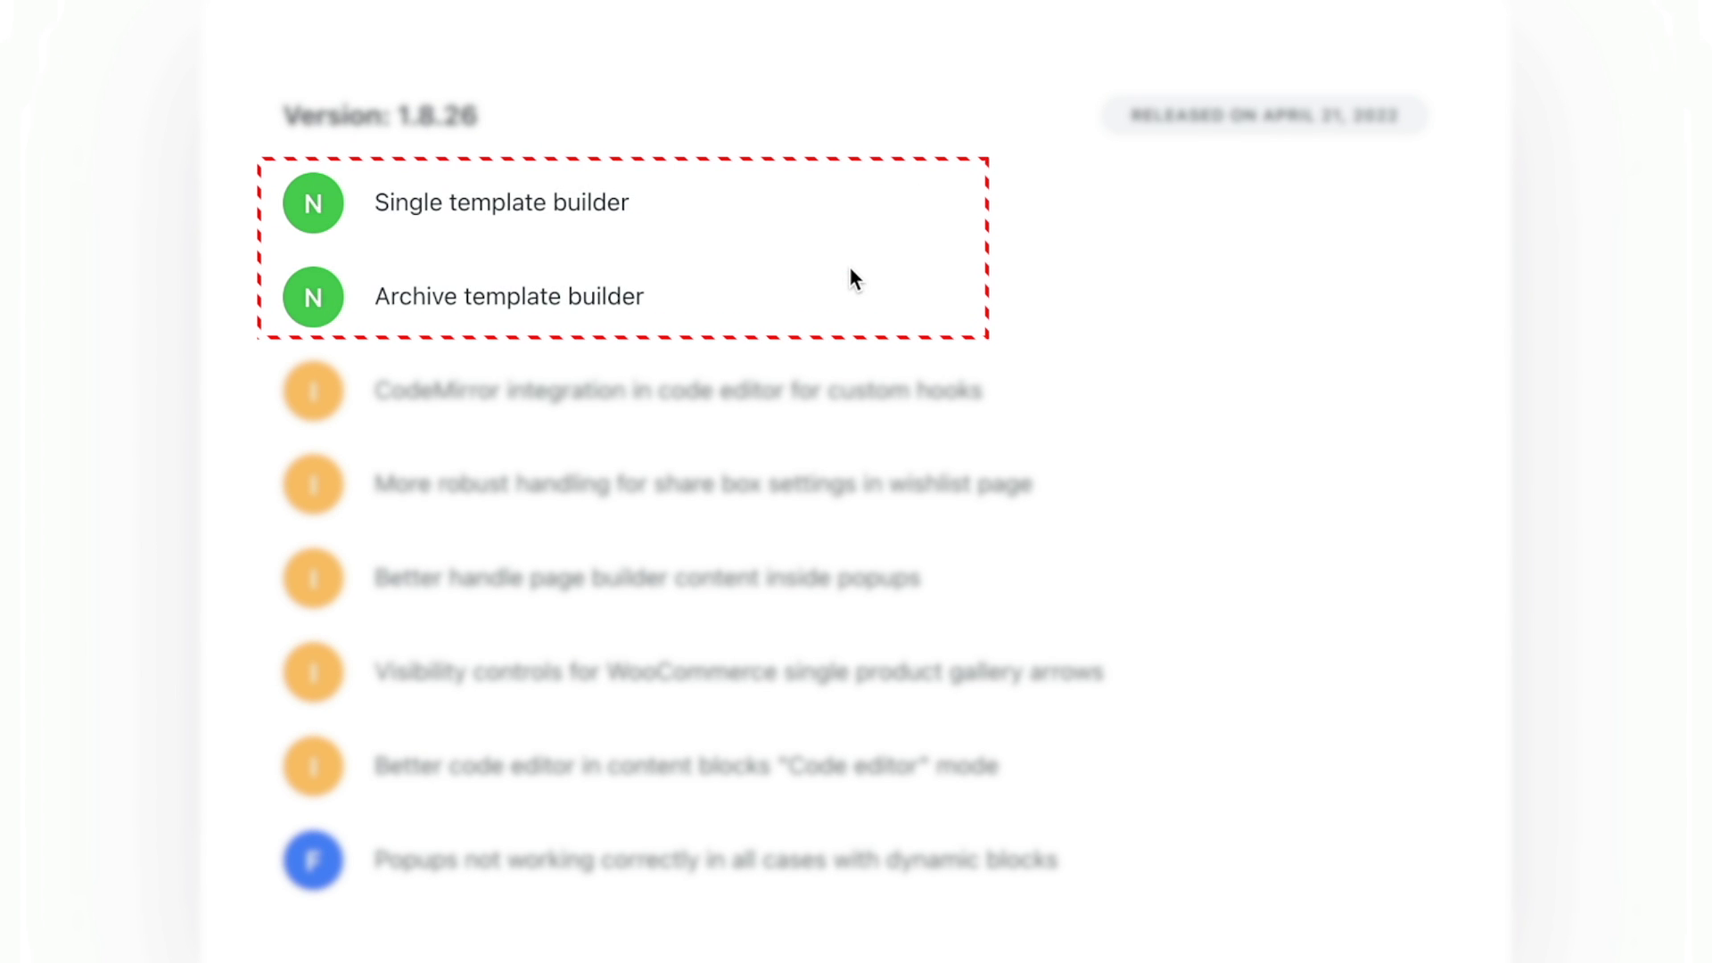
Step: Review the version 1.8.26 changelog entries for the single template builder and the archive template builder
triple_click(655, 303)
left_click_drag(636, 203, 372, 201)
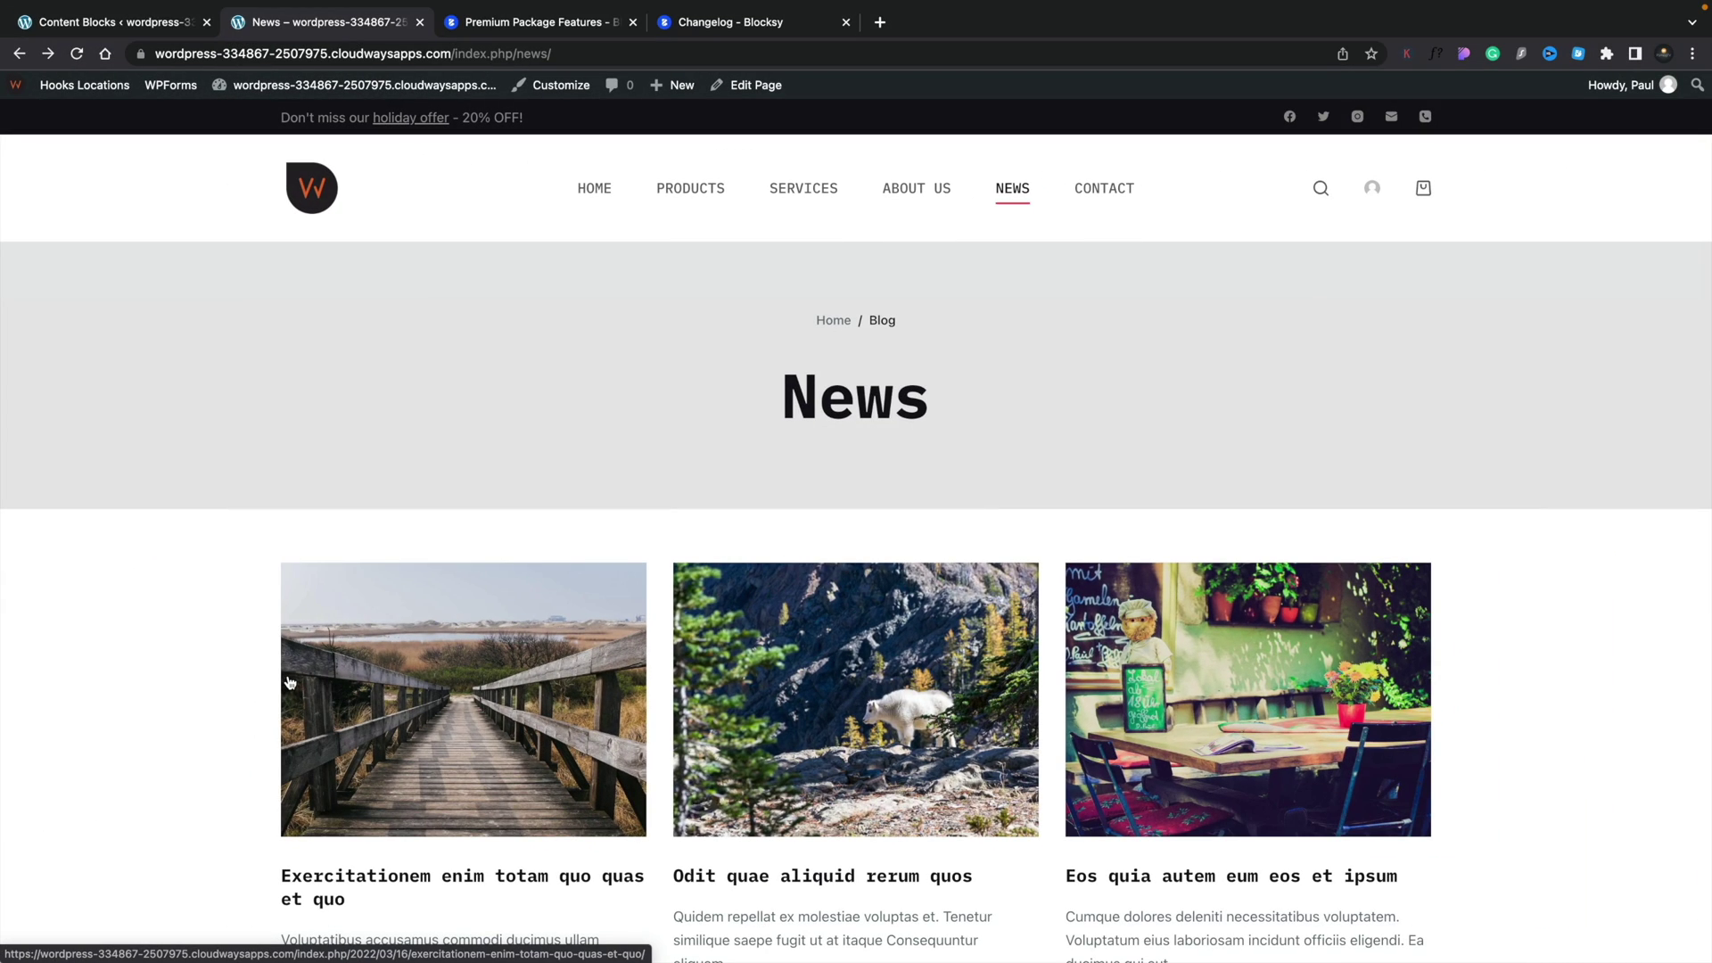
Step: Compare the post layouts on the News page and the Tutorials and Uncategorized category archives
scroll(288, 682, "down", 4)
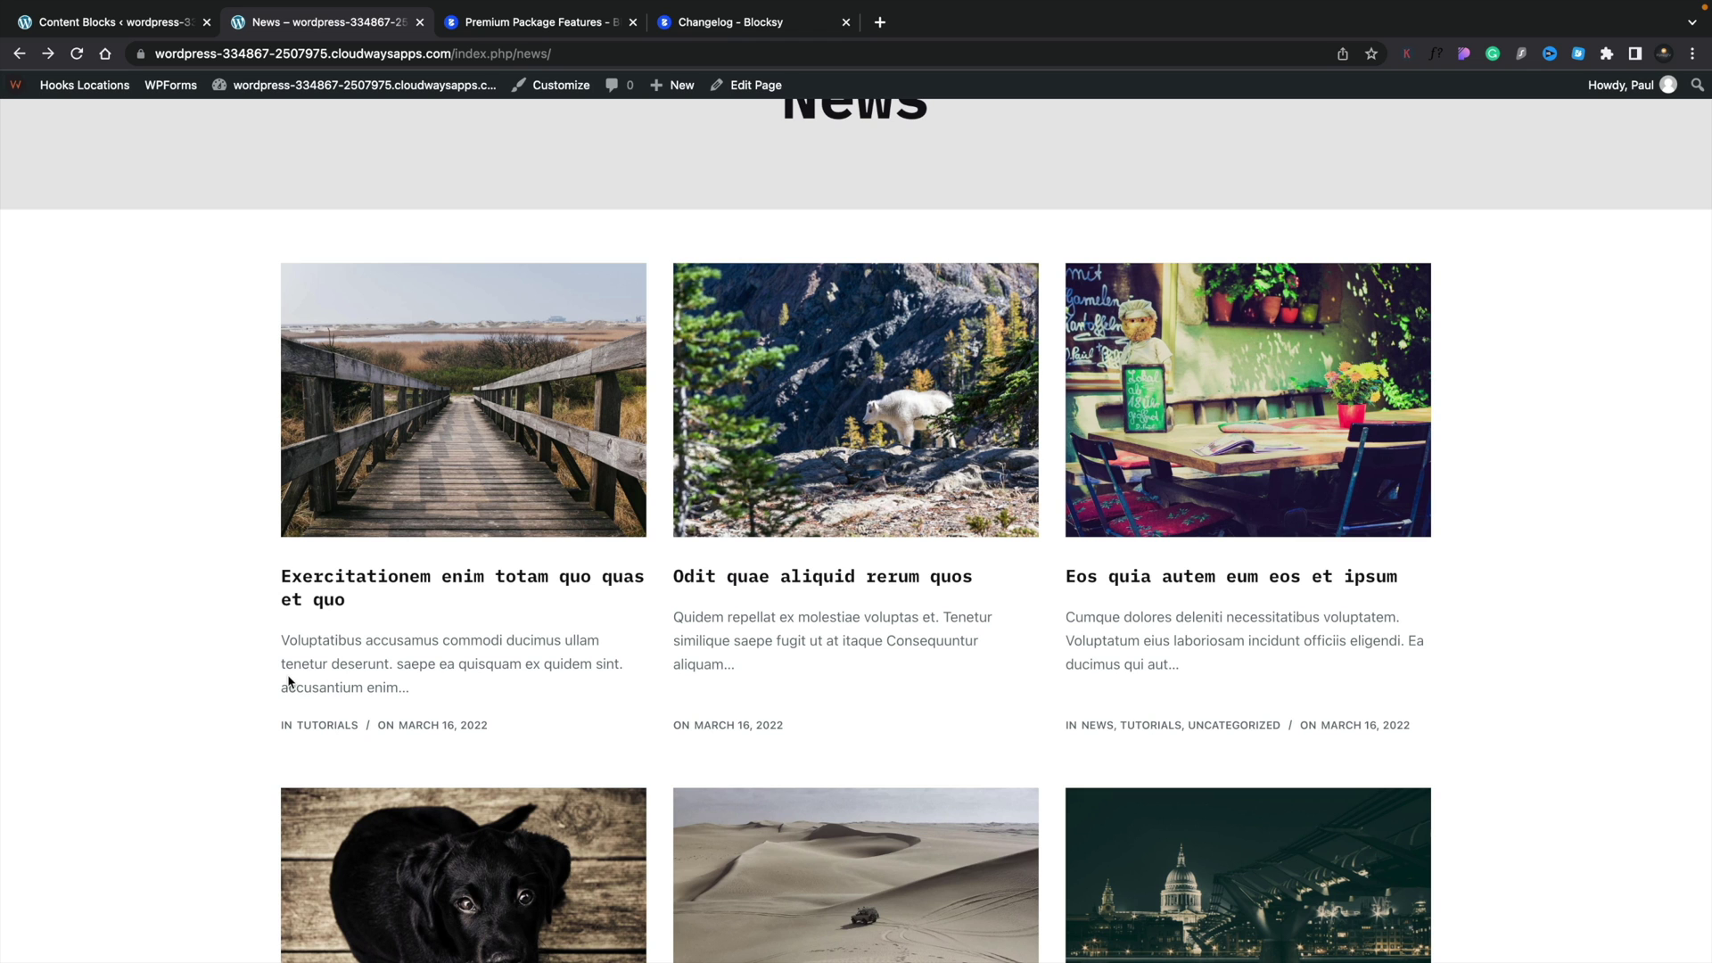
scroll(288, 682, "down", 1)
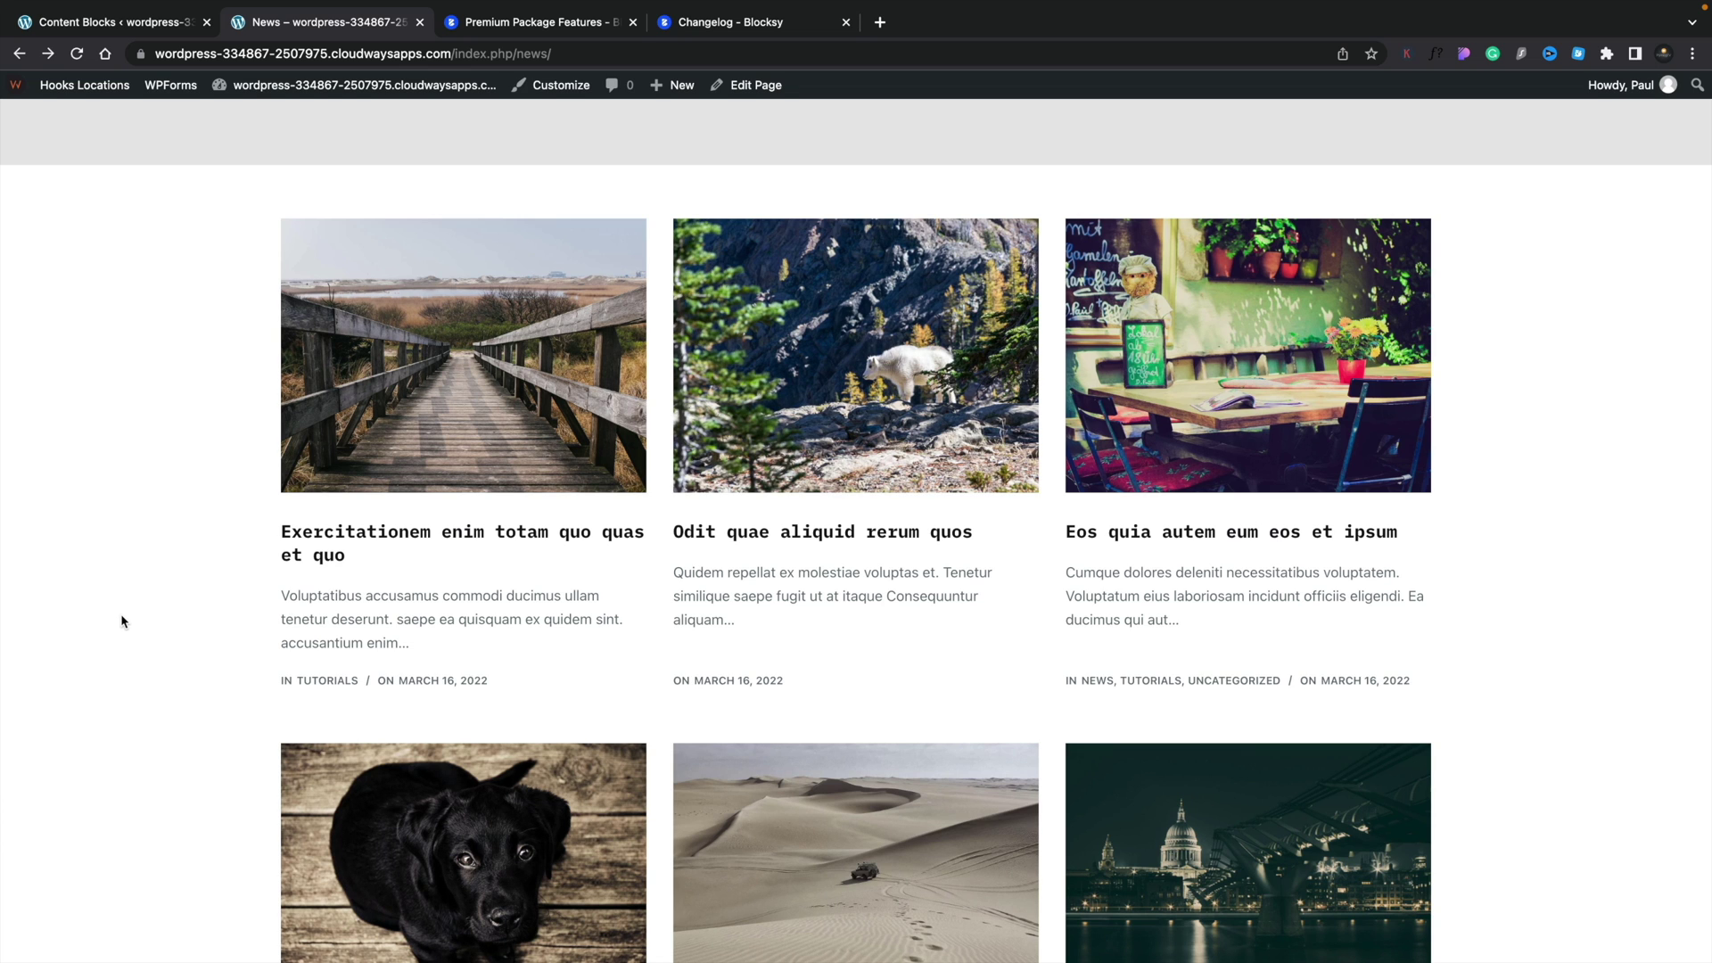
scroll(122, 621, "down", 1)
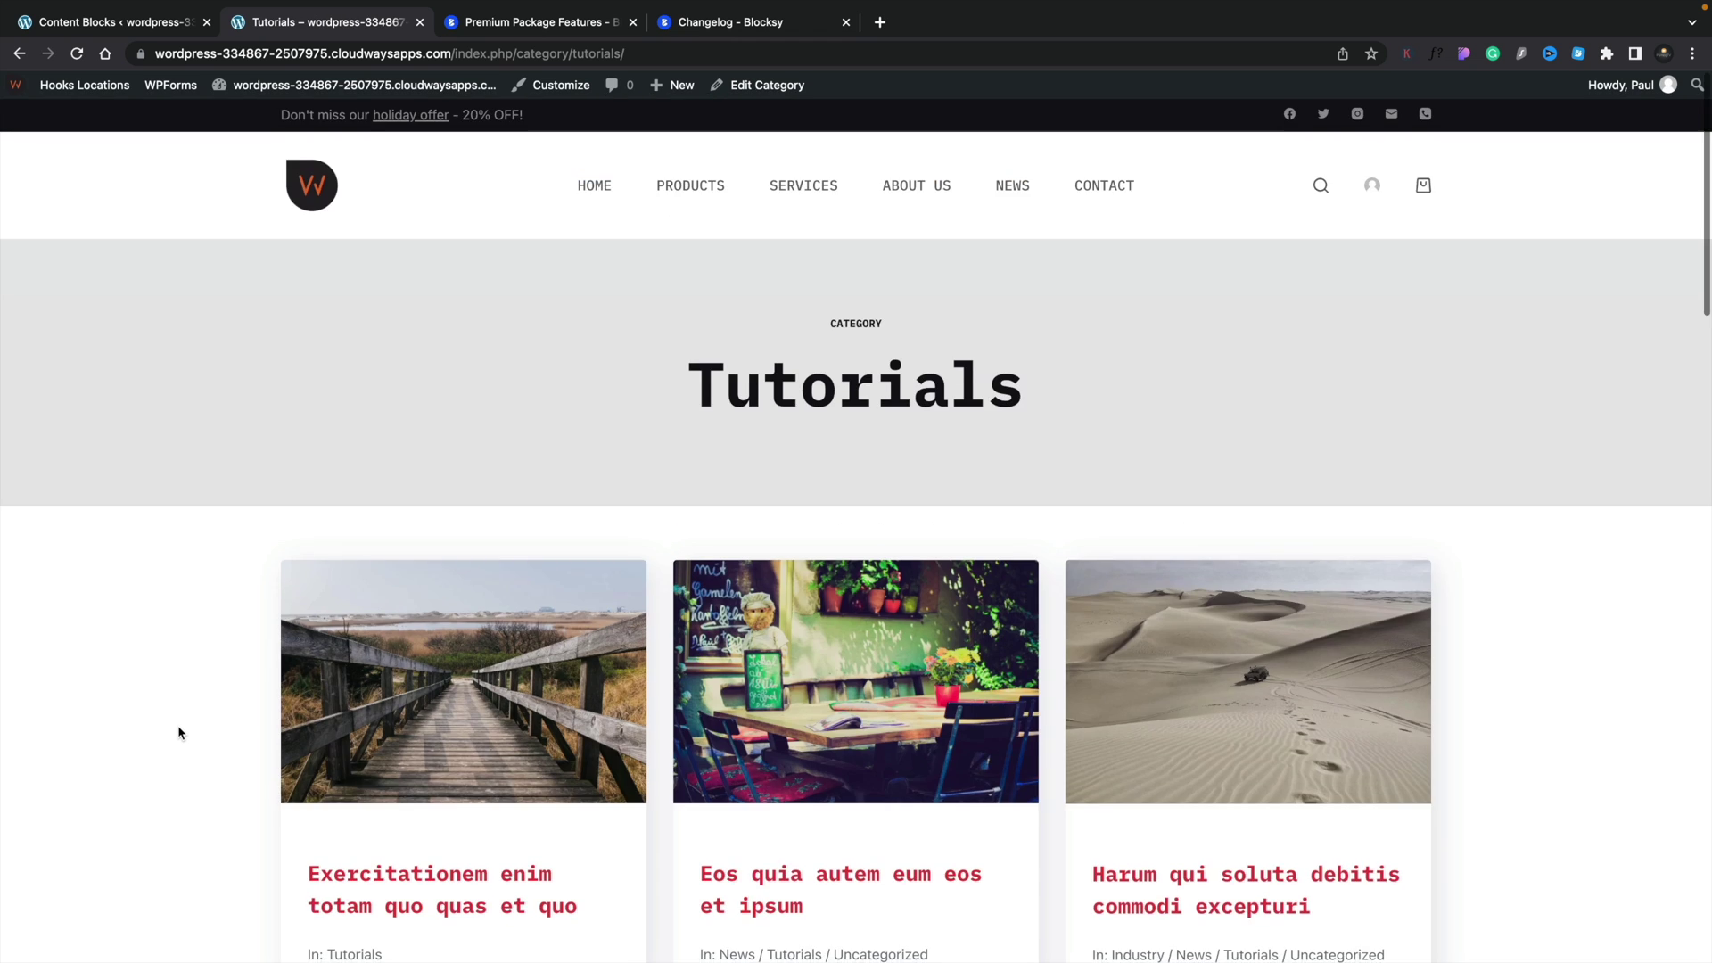
scroll(180, 731, "down", 5)
scroll(180, 733, "down", 1)
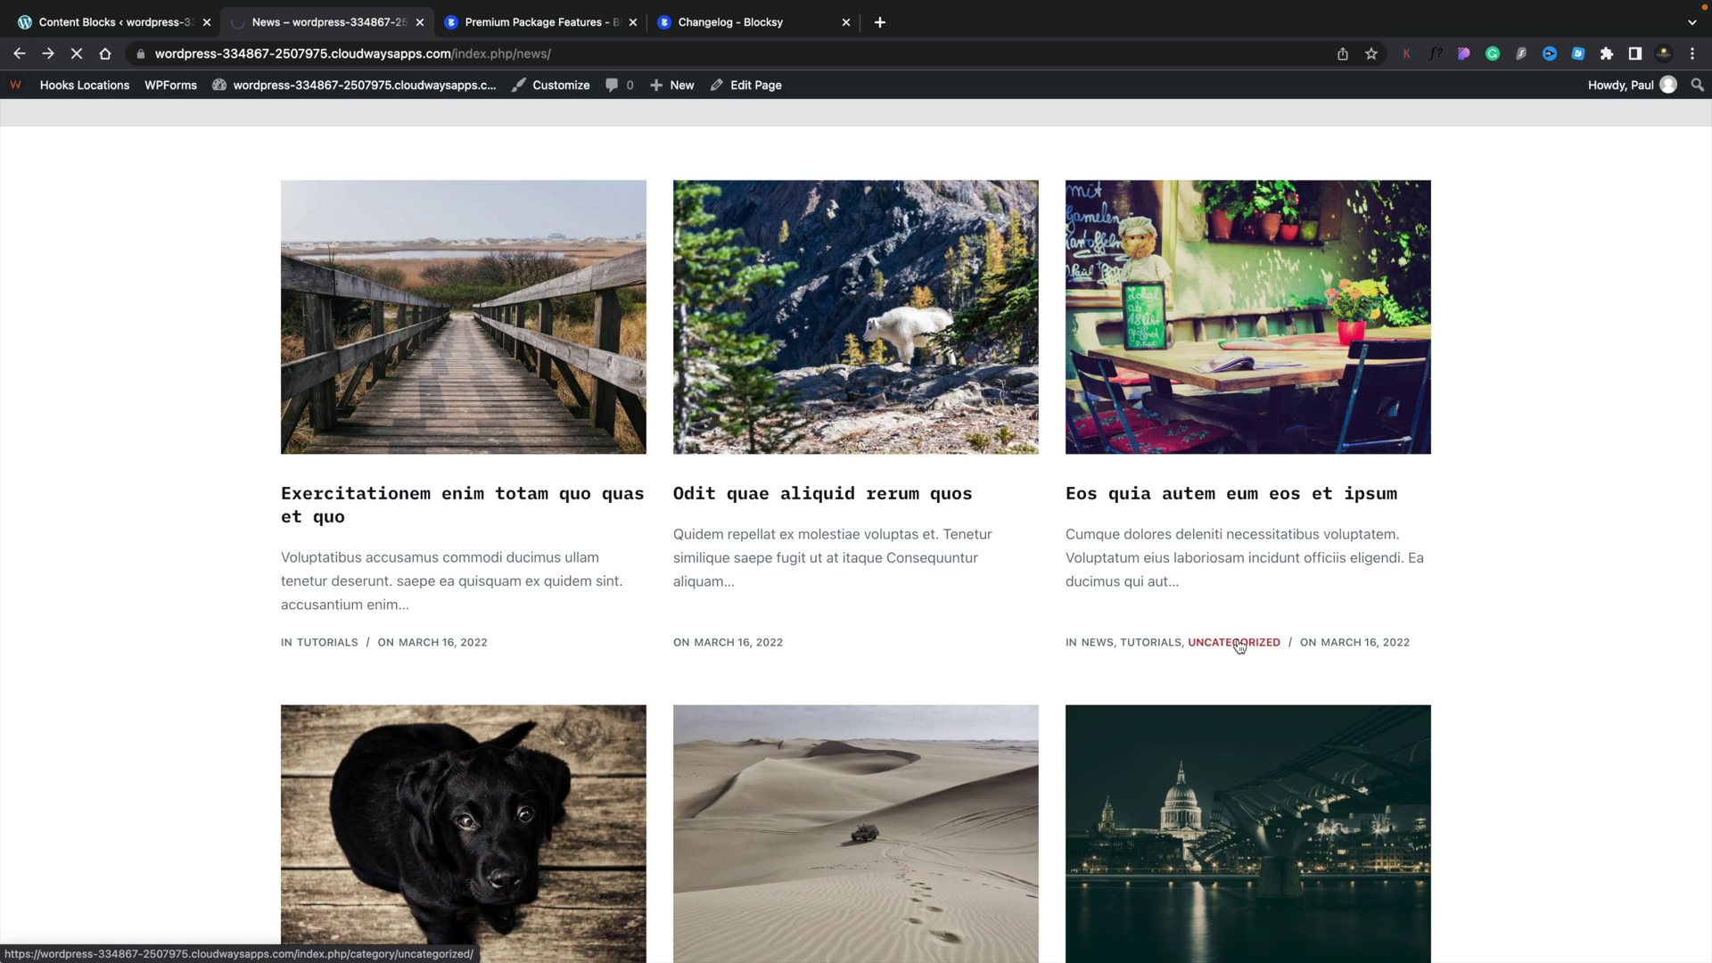
left_click(1238, 643)
scroll(1238, 645, "down", 3)
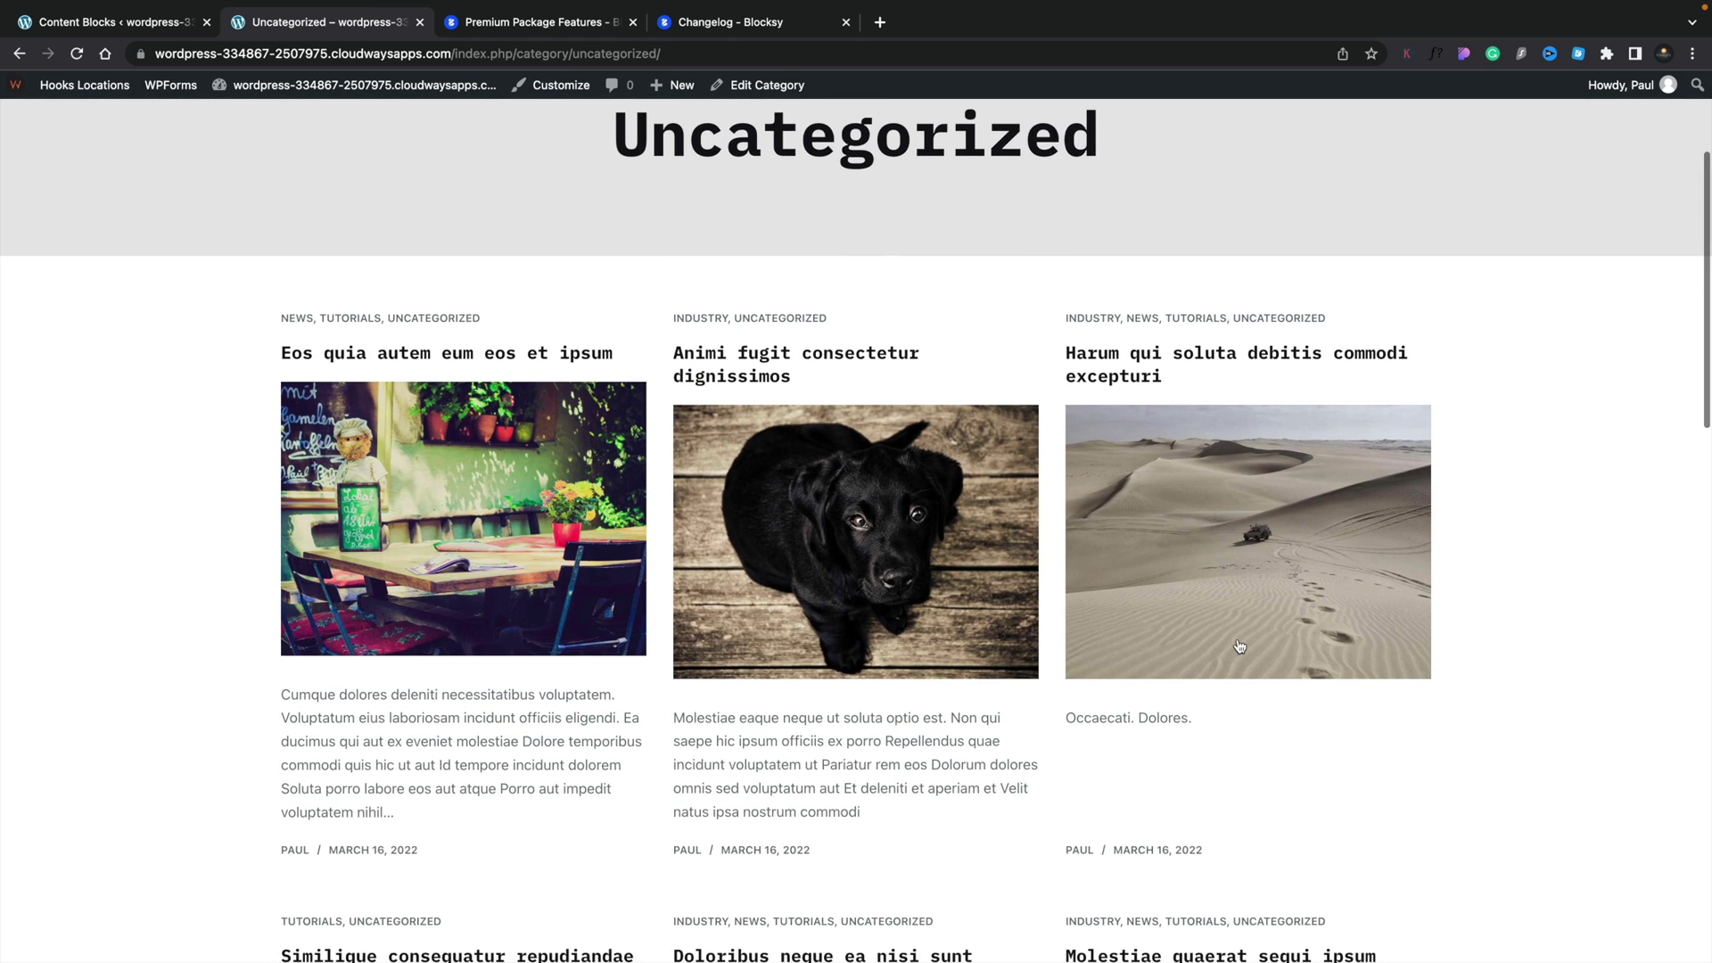
scroll(1238, 645, "down", 2)
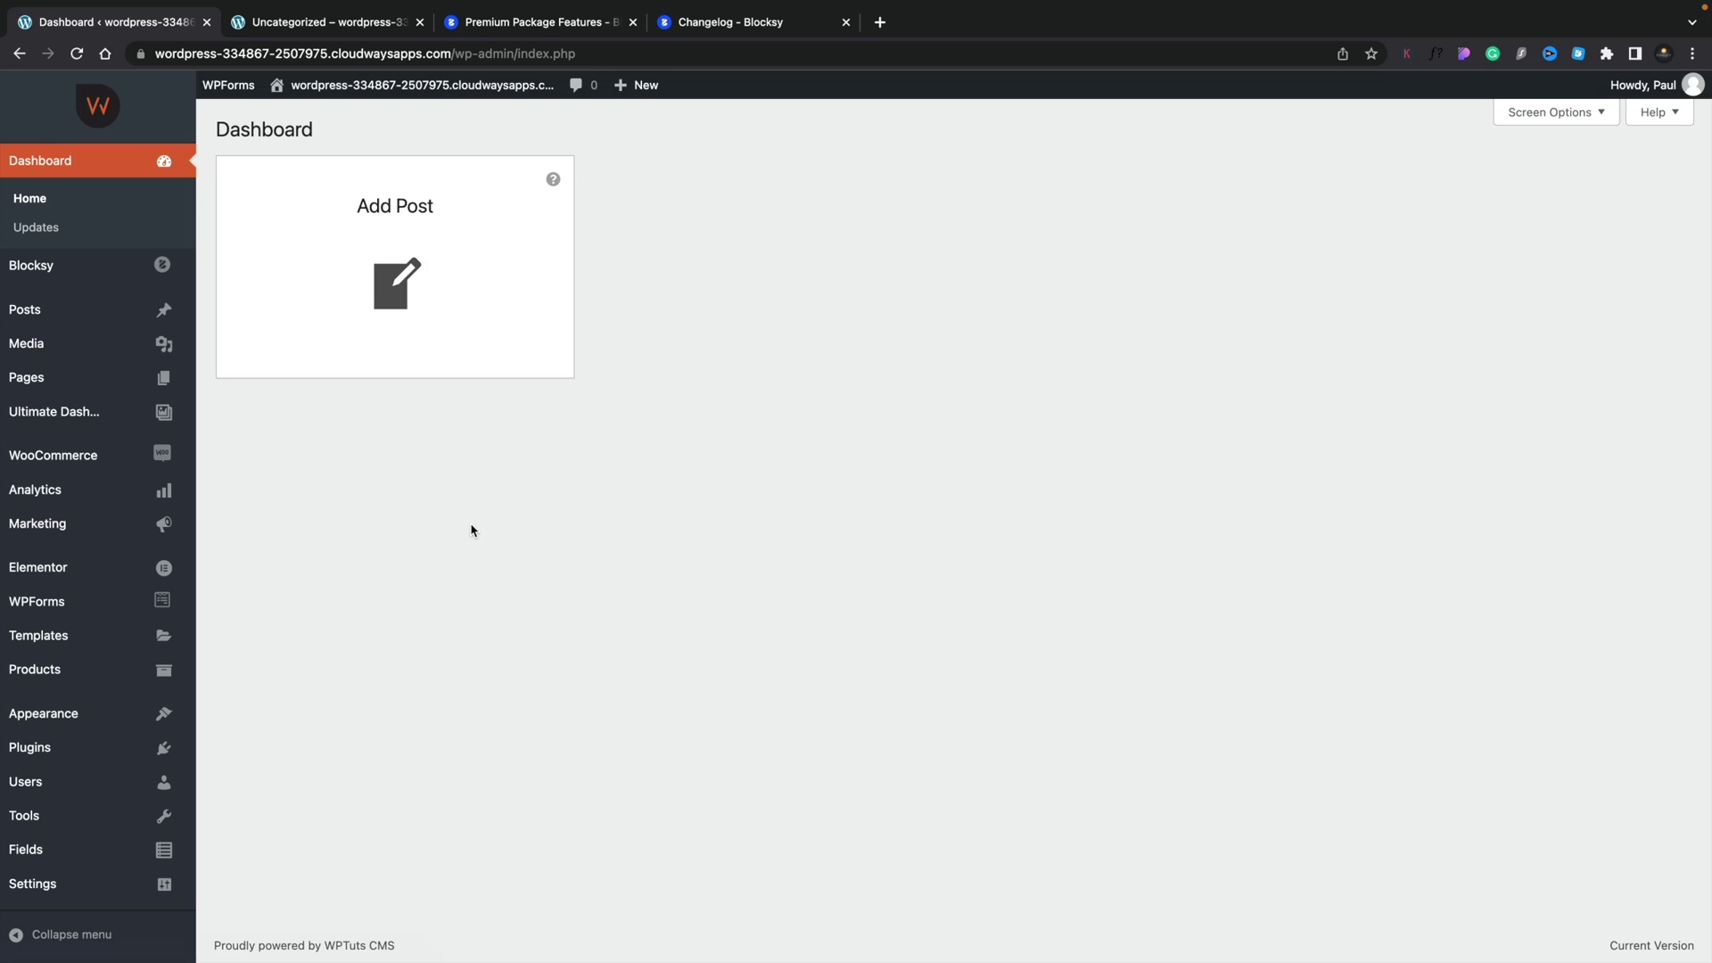
Step: Create a custom template content block of type Archive Template named "Sample template" and return to the Content Blocks list
mouse_move(116, 268)
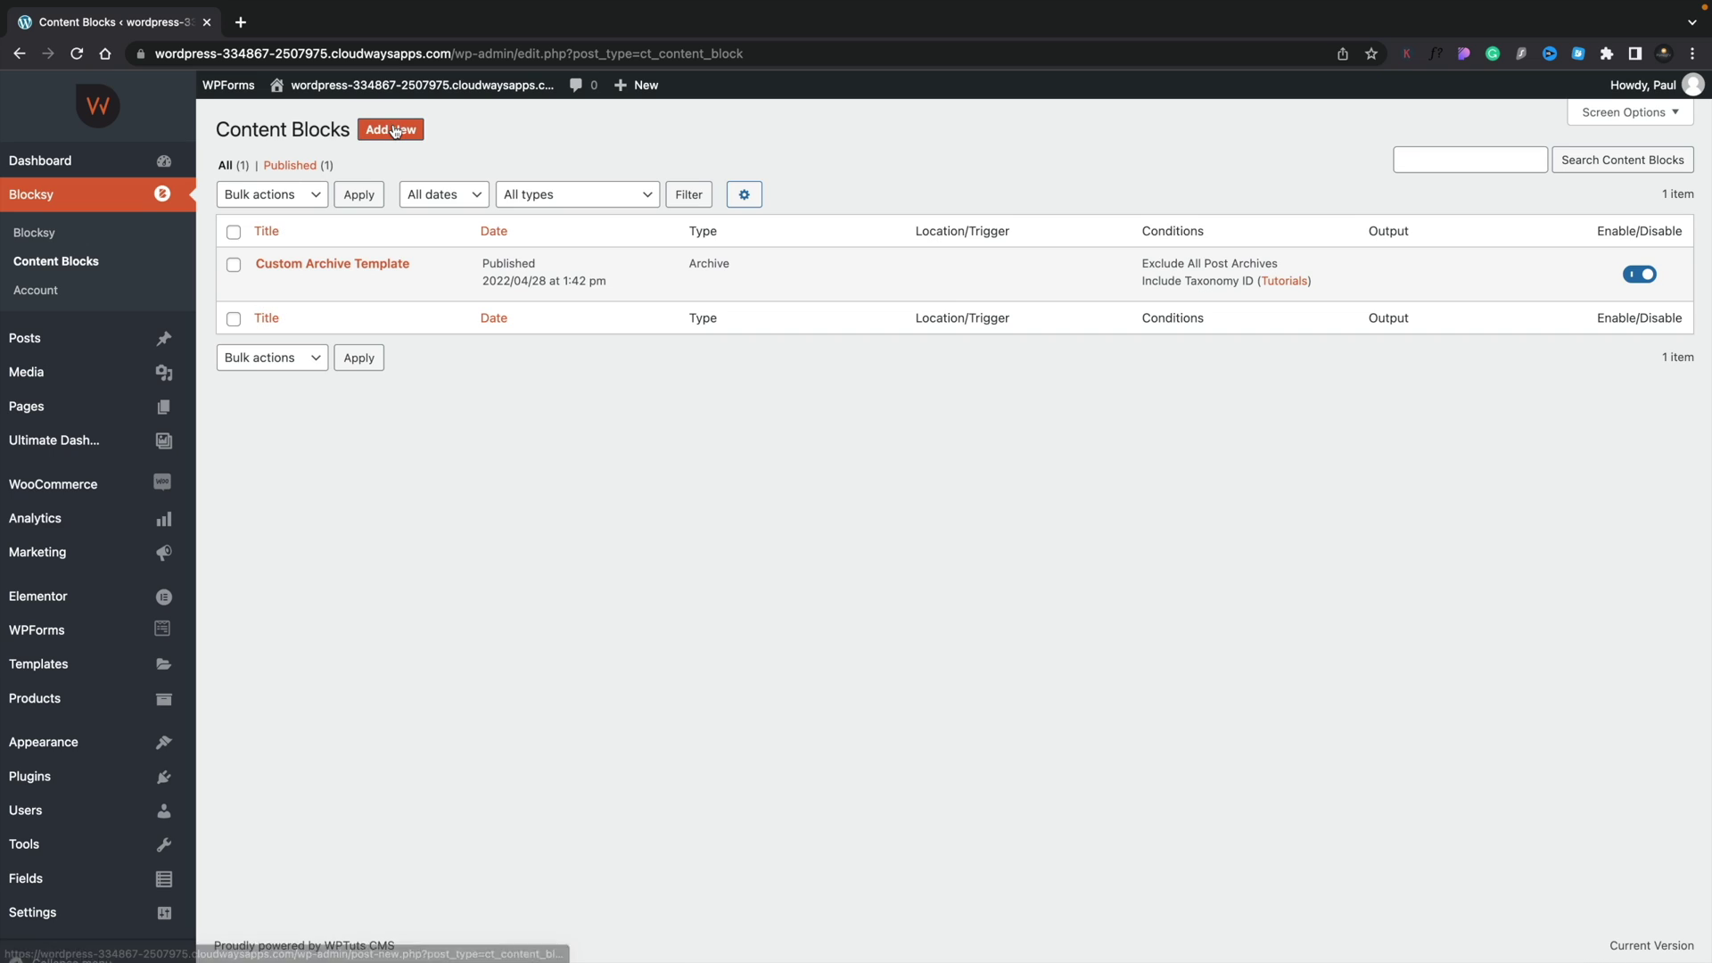
left_click(395, 130)
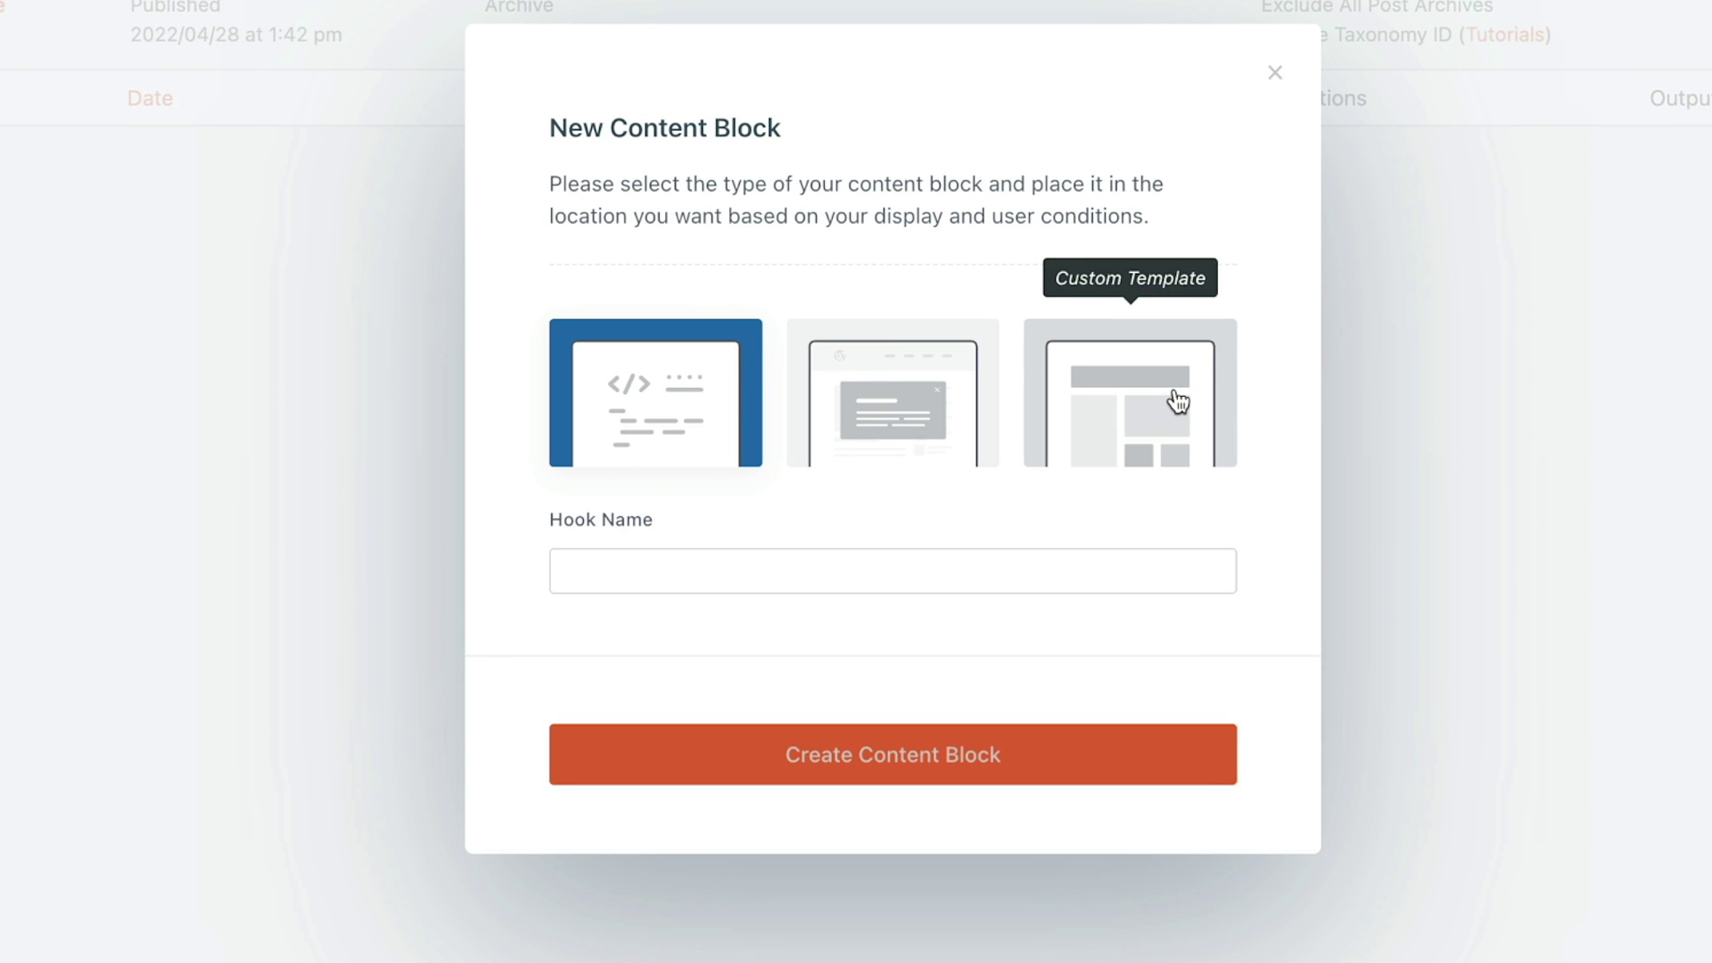
left_click(1178, 400)
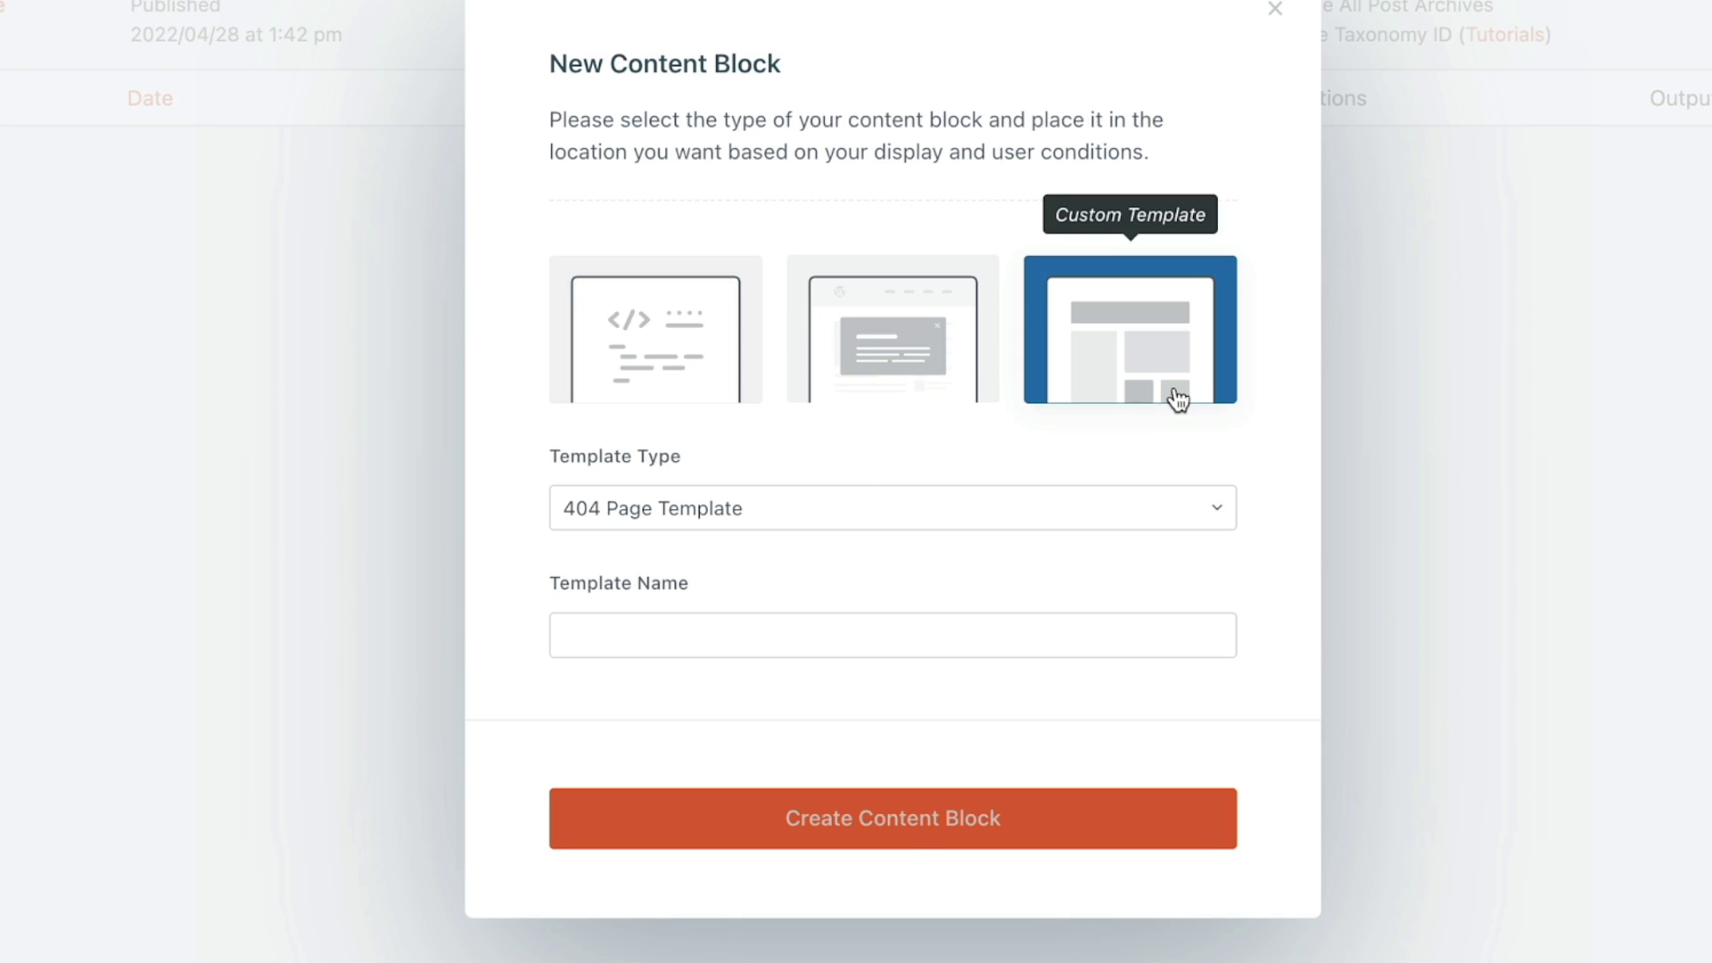
left_click(737, 506)
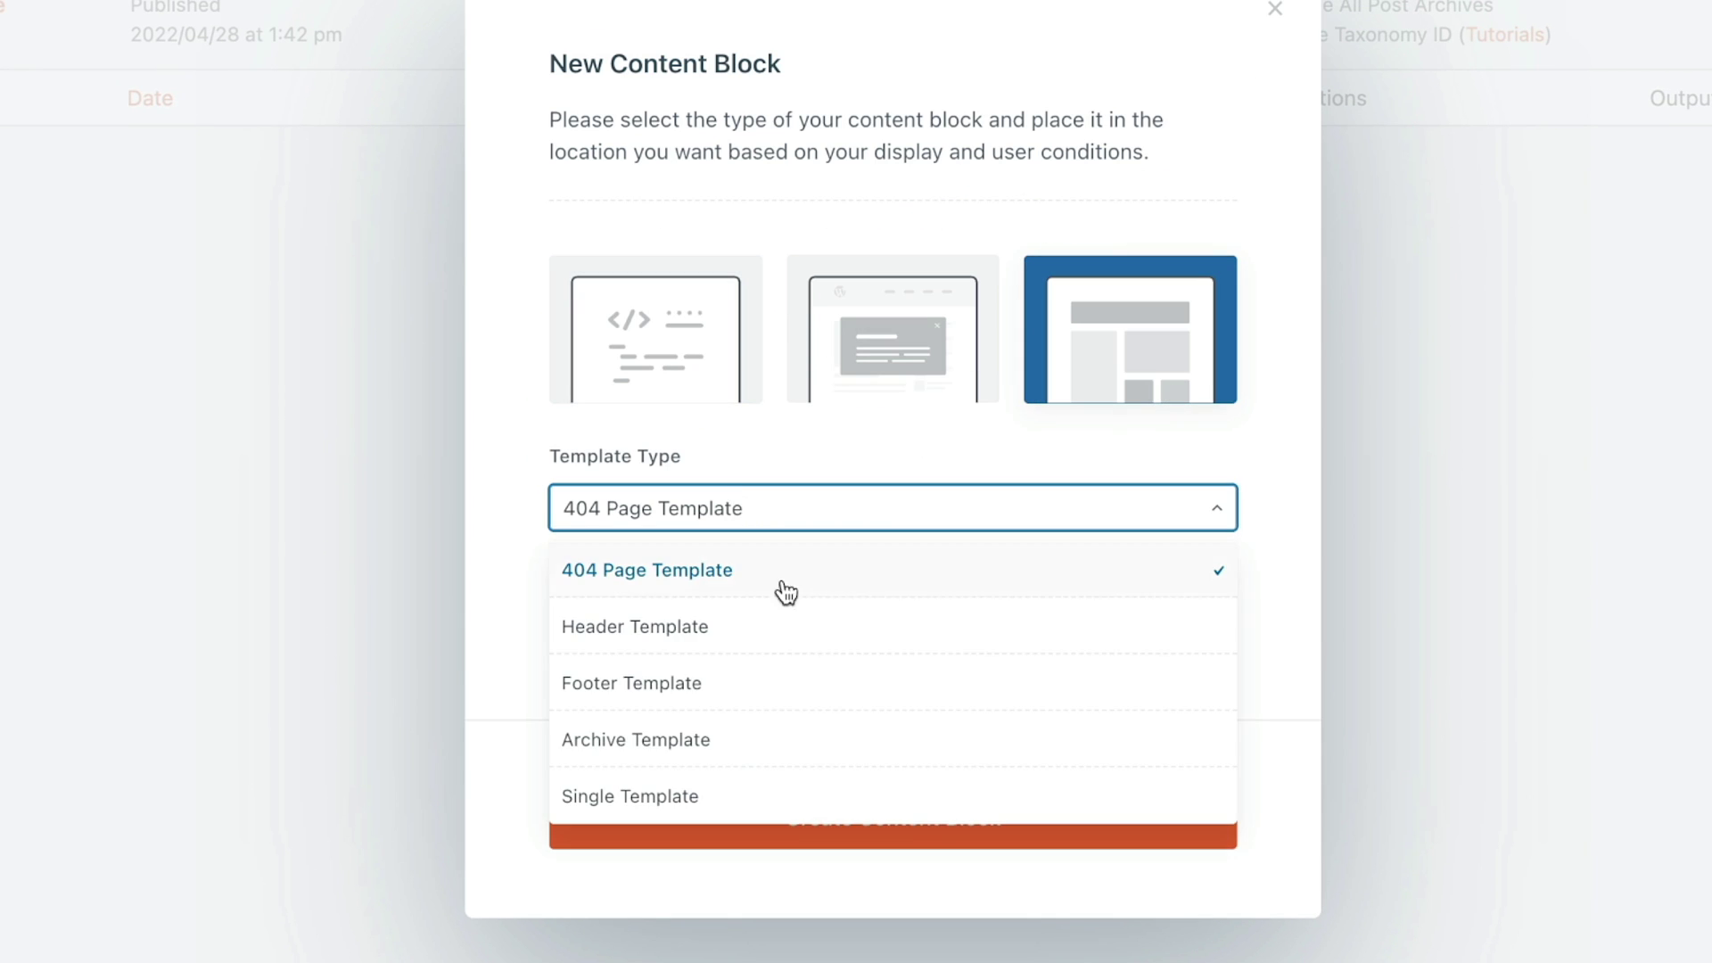
left_click(670, 740)
left_click(711, 628)
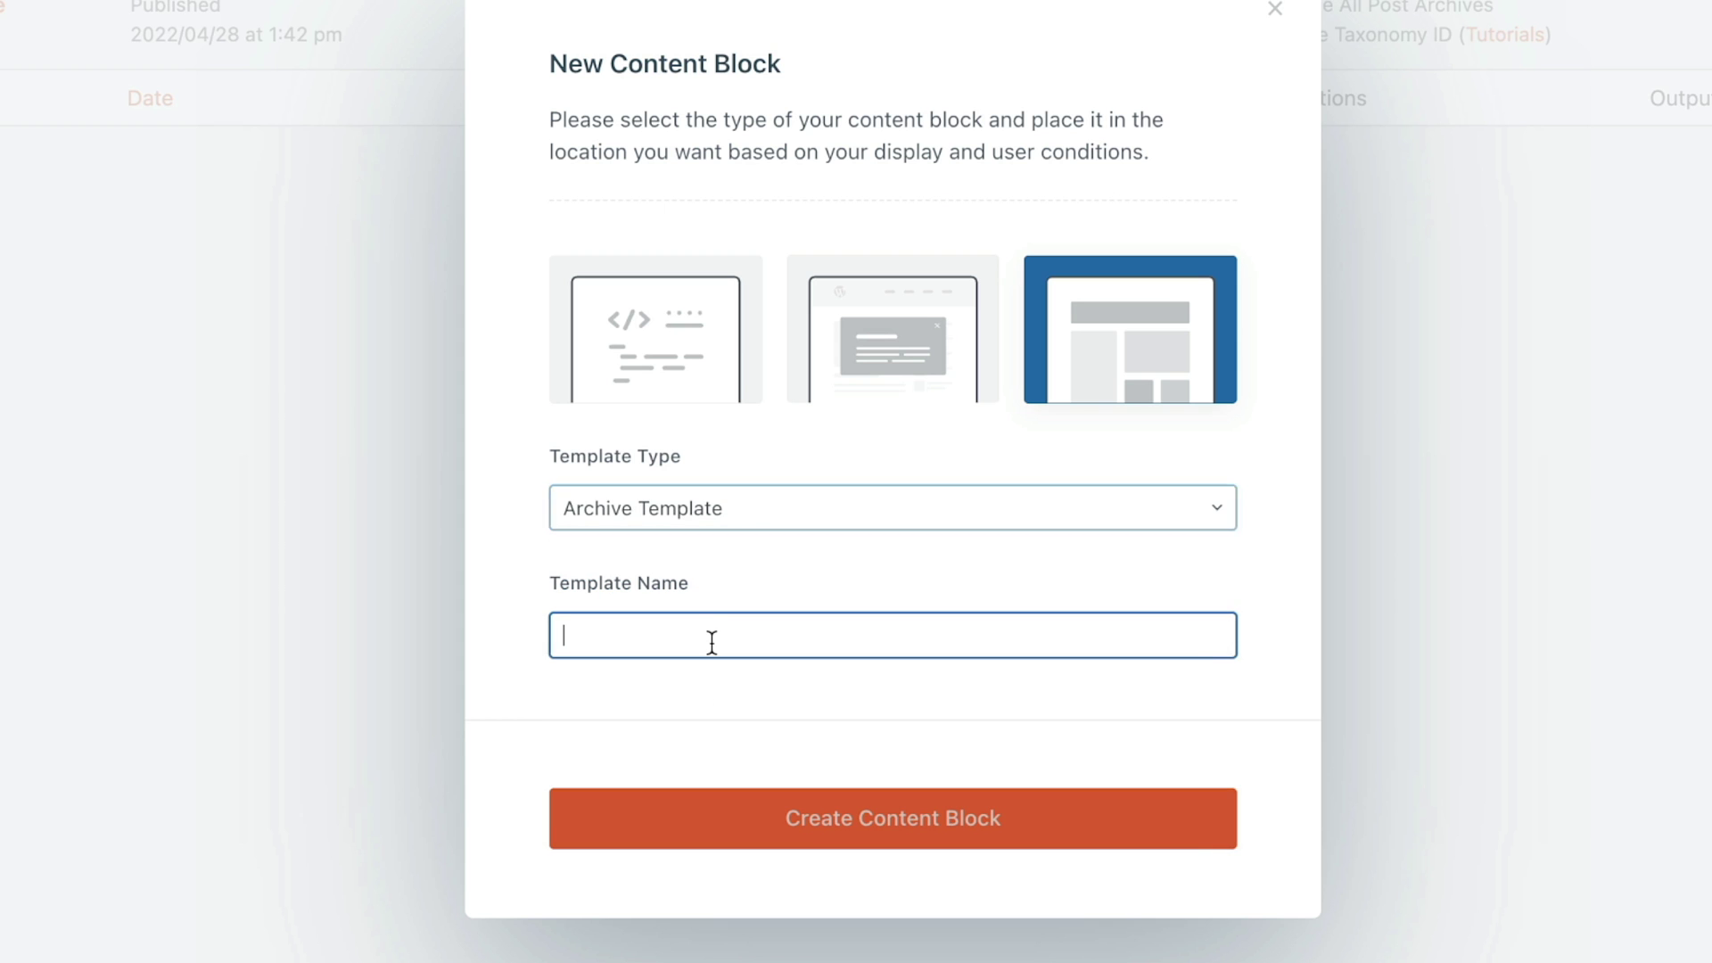
type("Sample template")
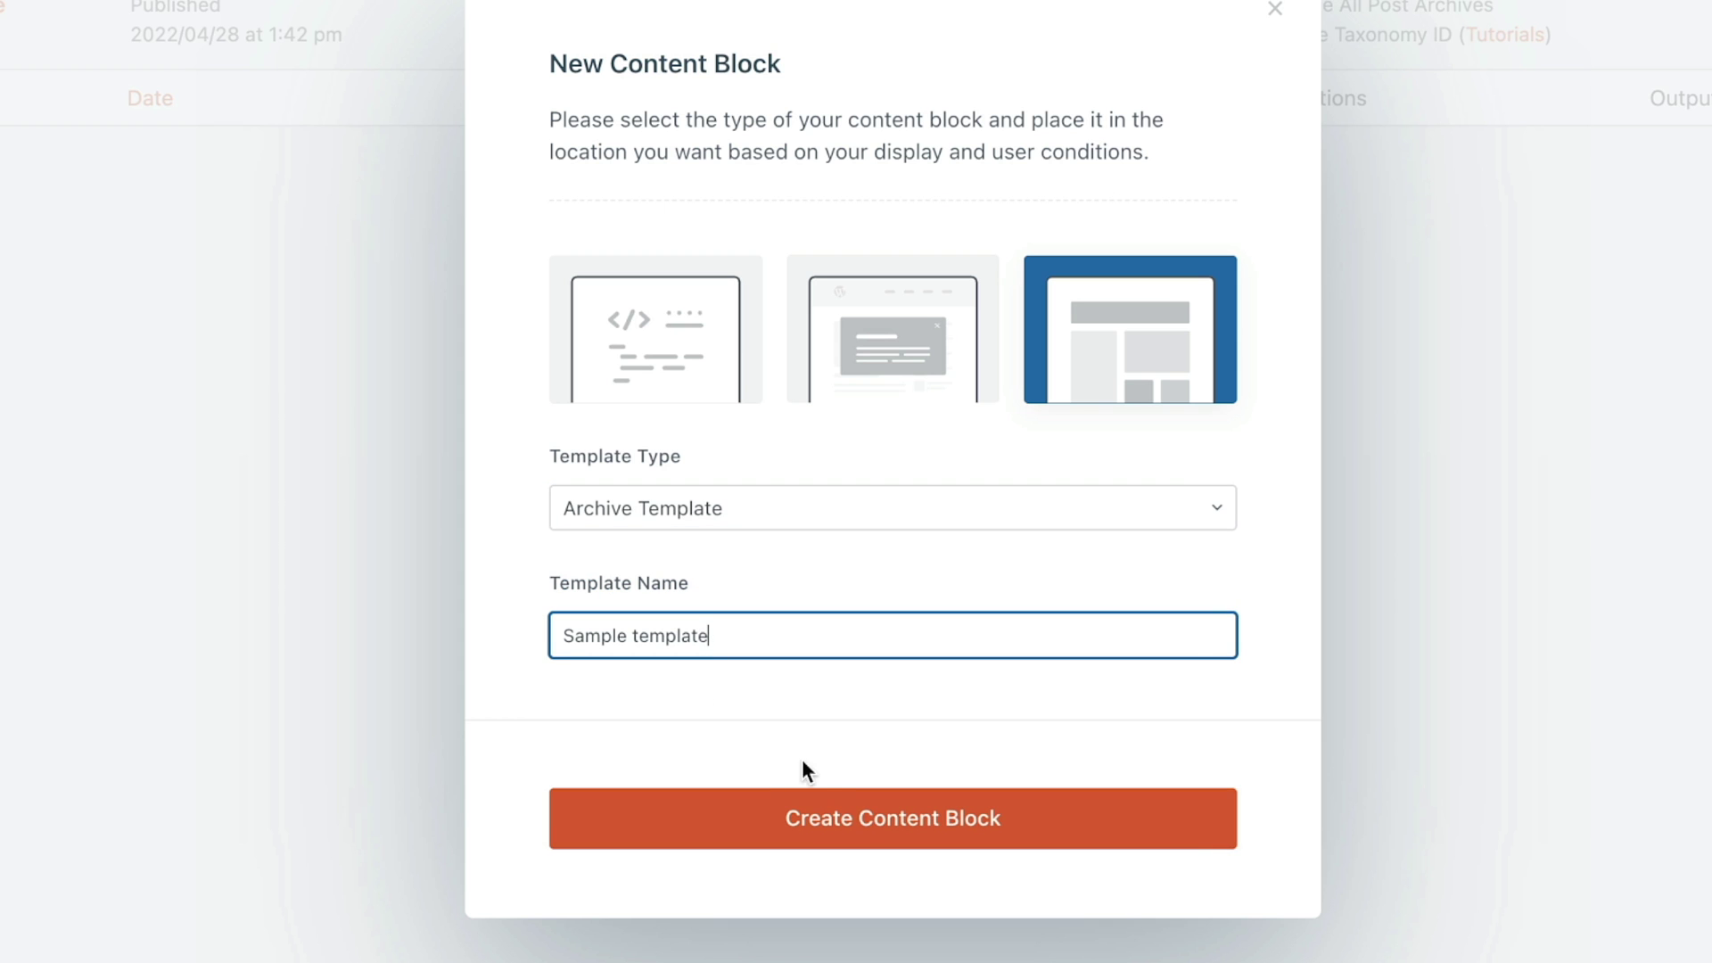
left_click(850, 813)
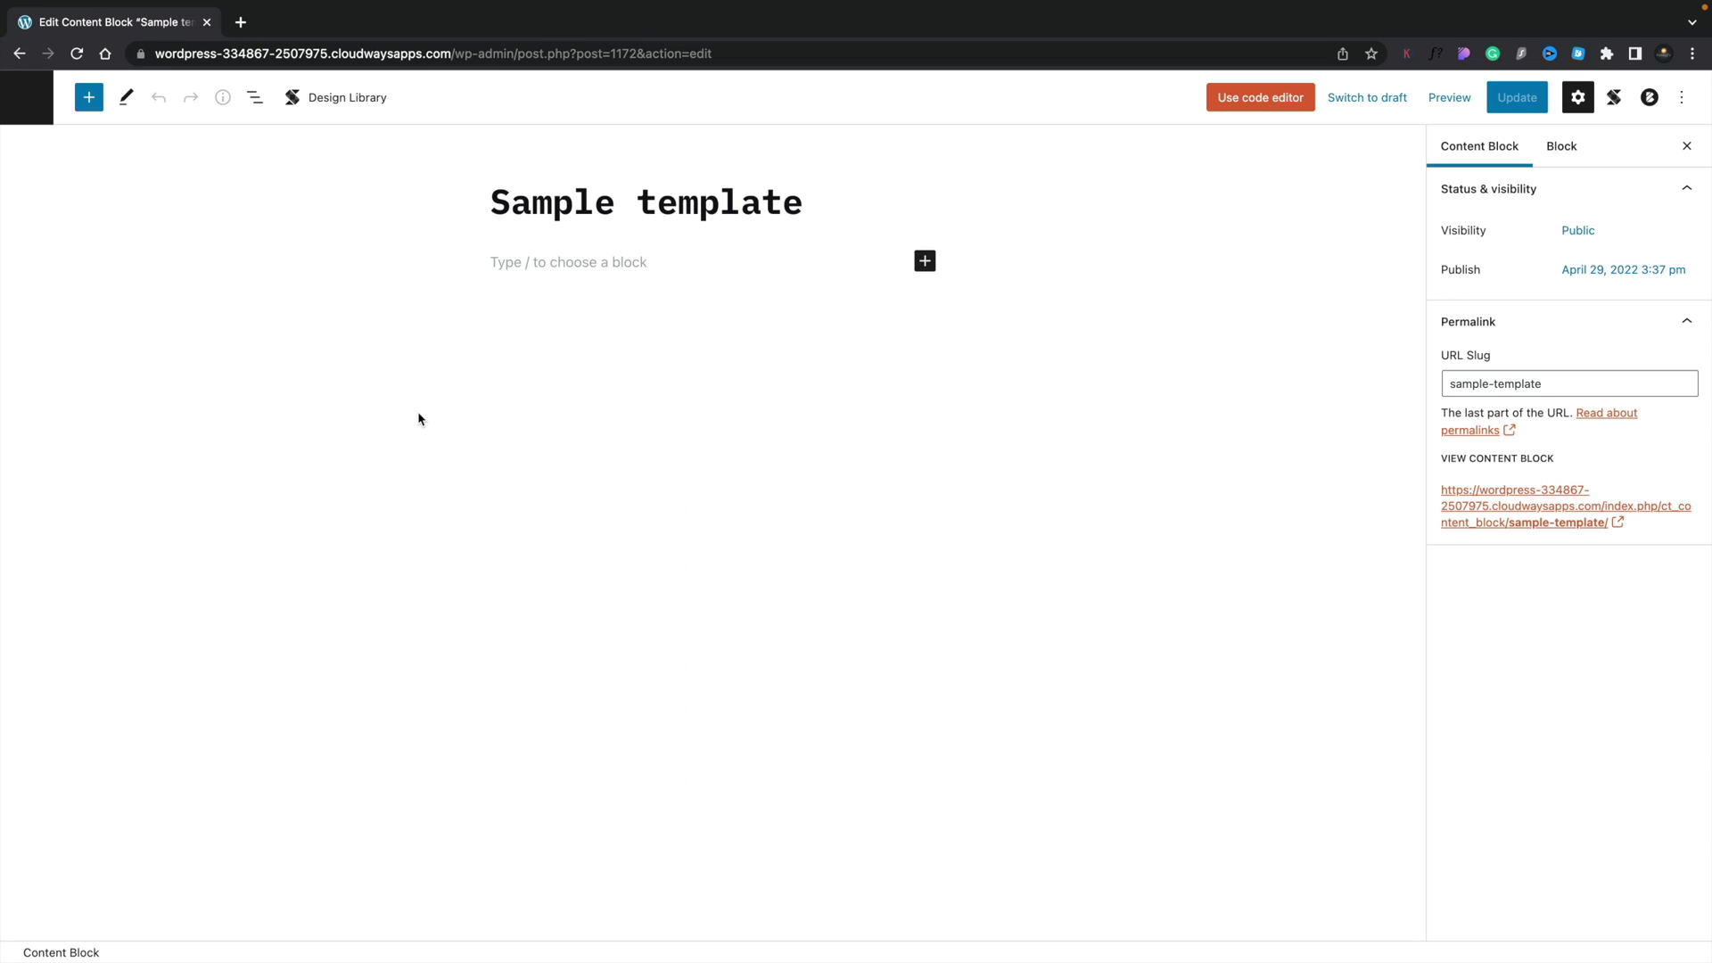
left_click(30, 104)
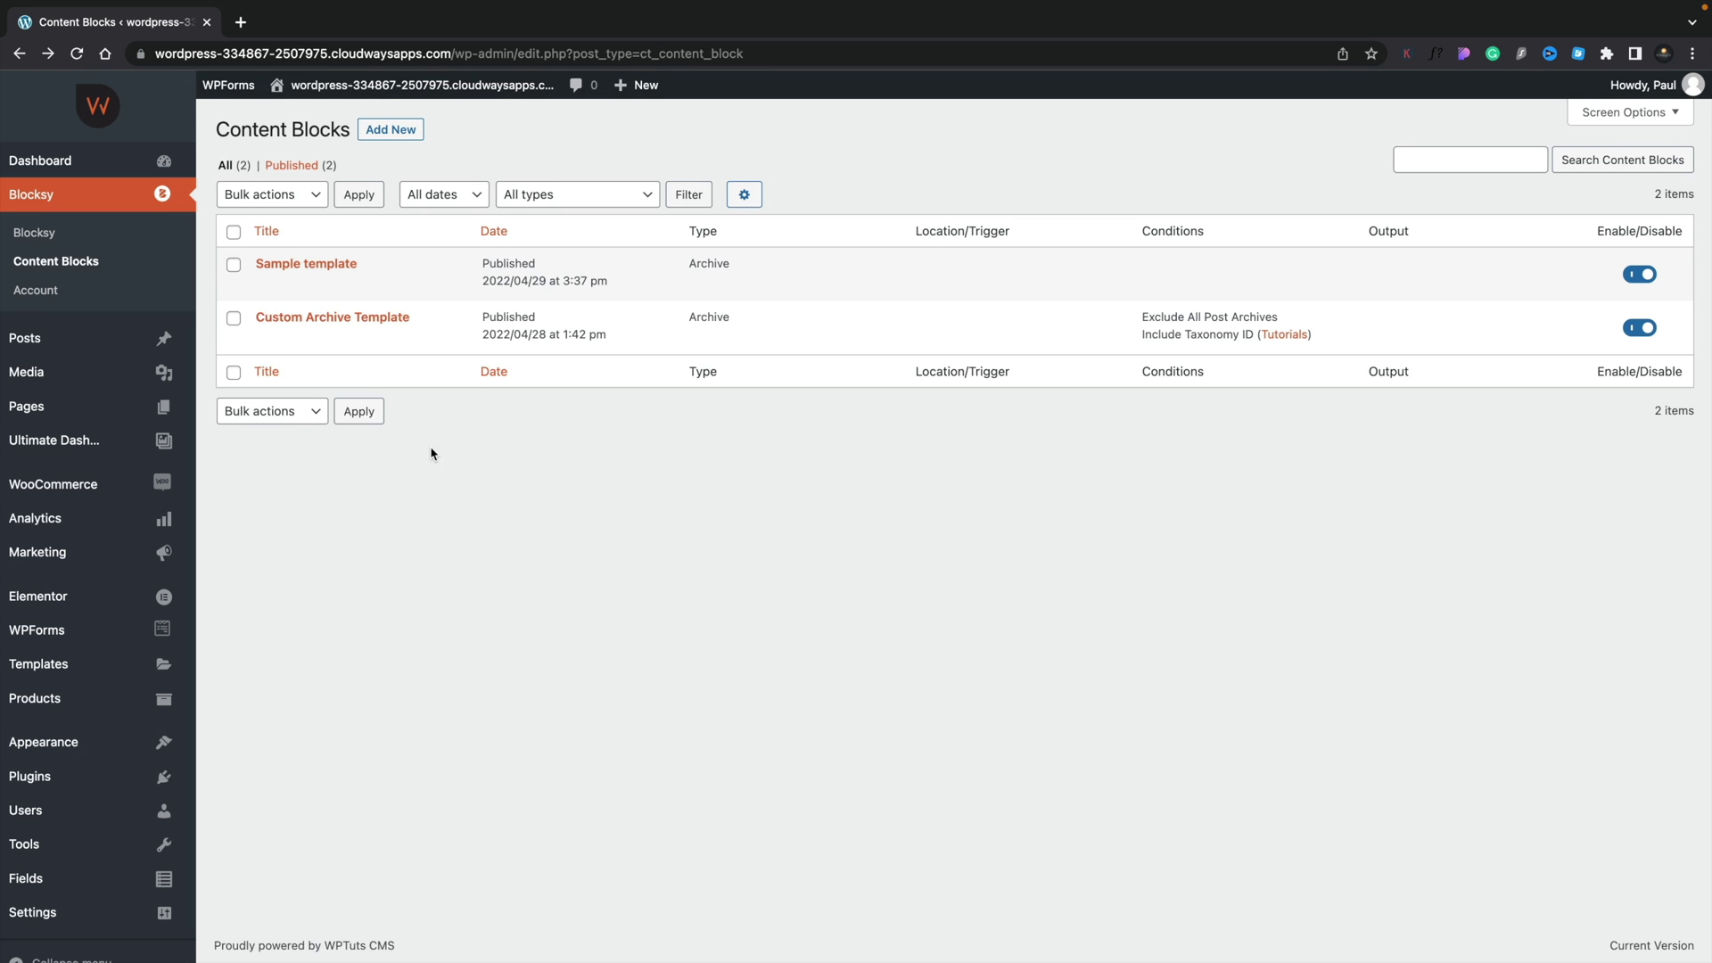
Step: Move the "Sample template" content block to the trash
mouse_move(297, 264)
left_click(365, 285)
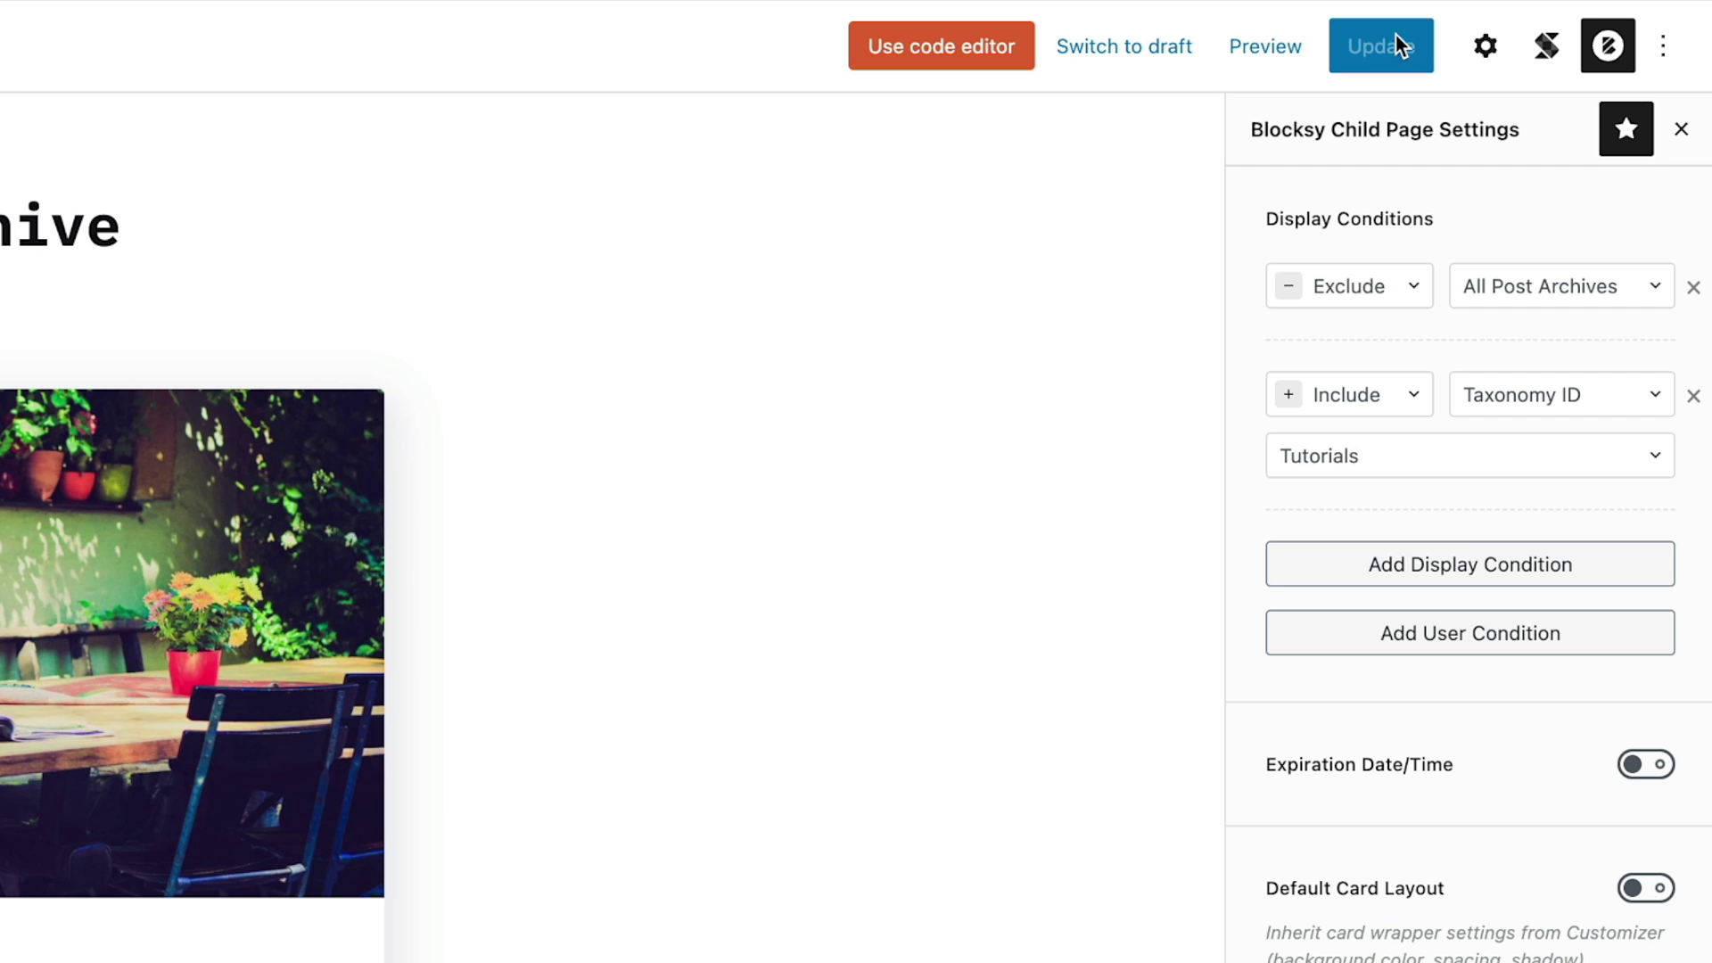
Step: Look through the custom archive template's editor settings and Stackable settings, and return to its Blocksy page settings
left_click(1485, 47)
left_click(1542, 49)
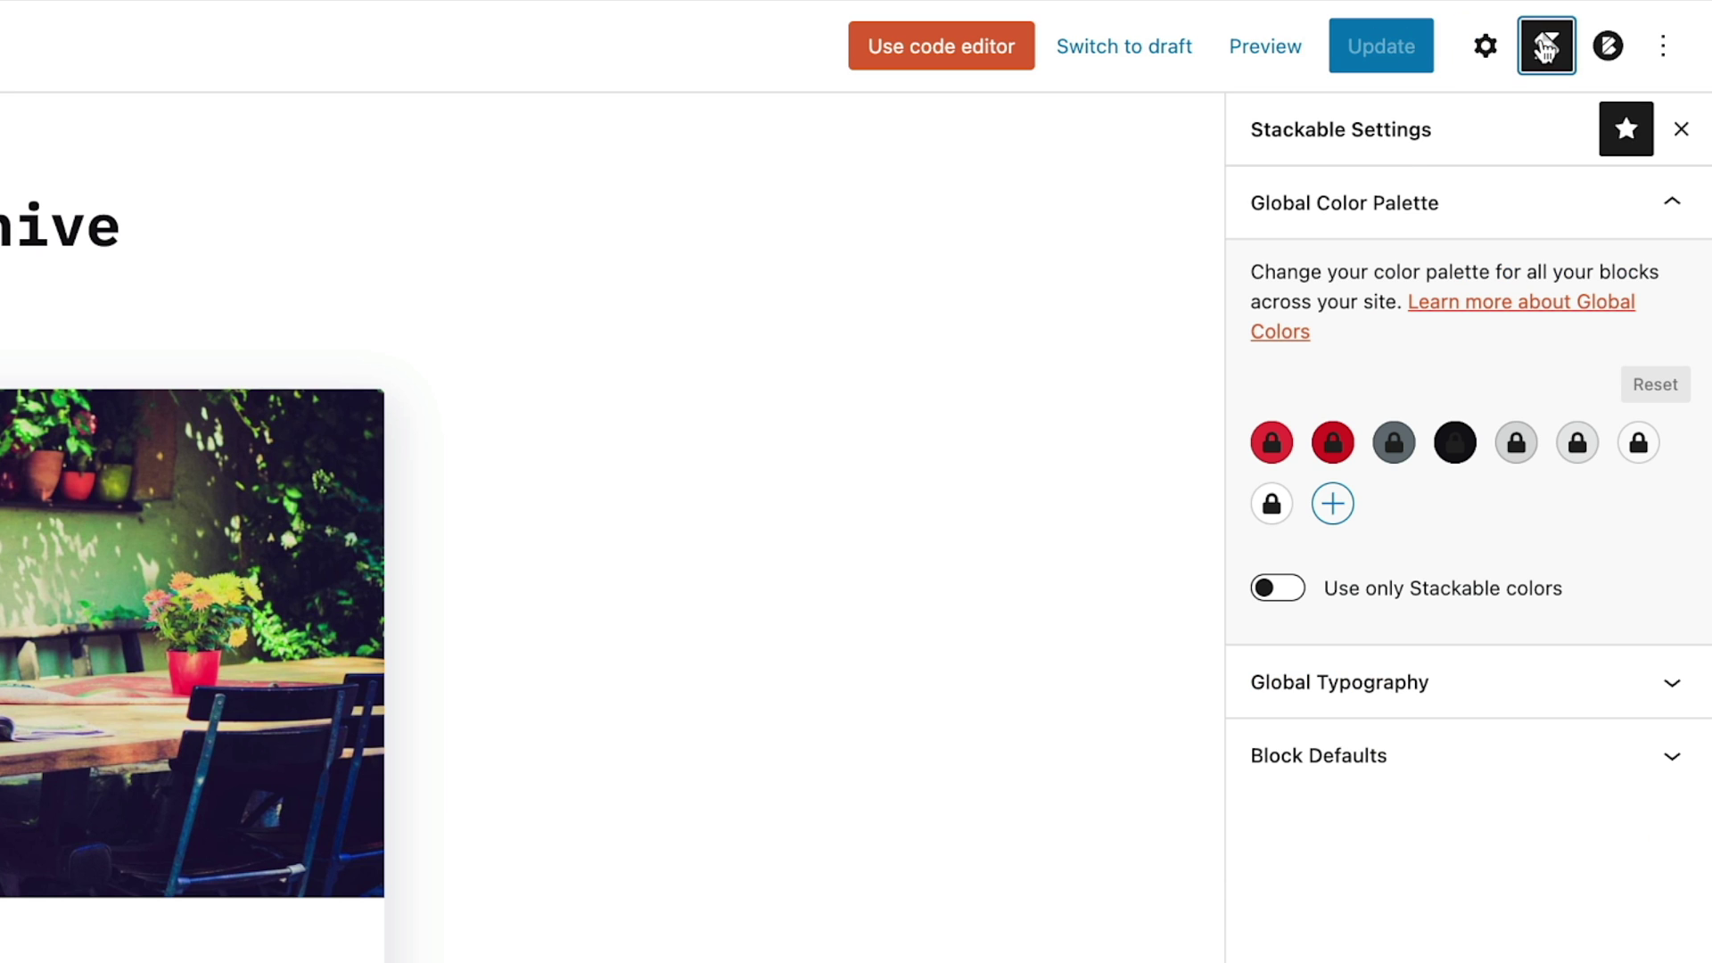
left_click(1607, 47)
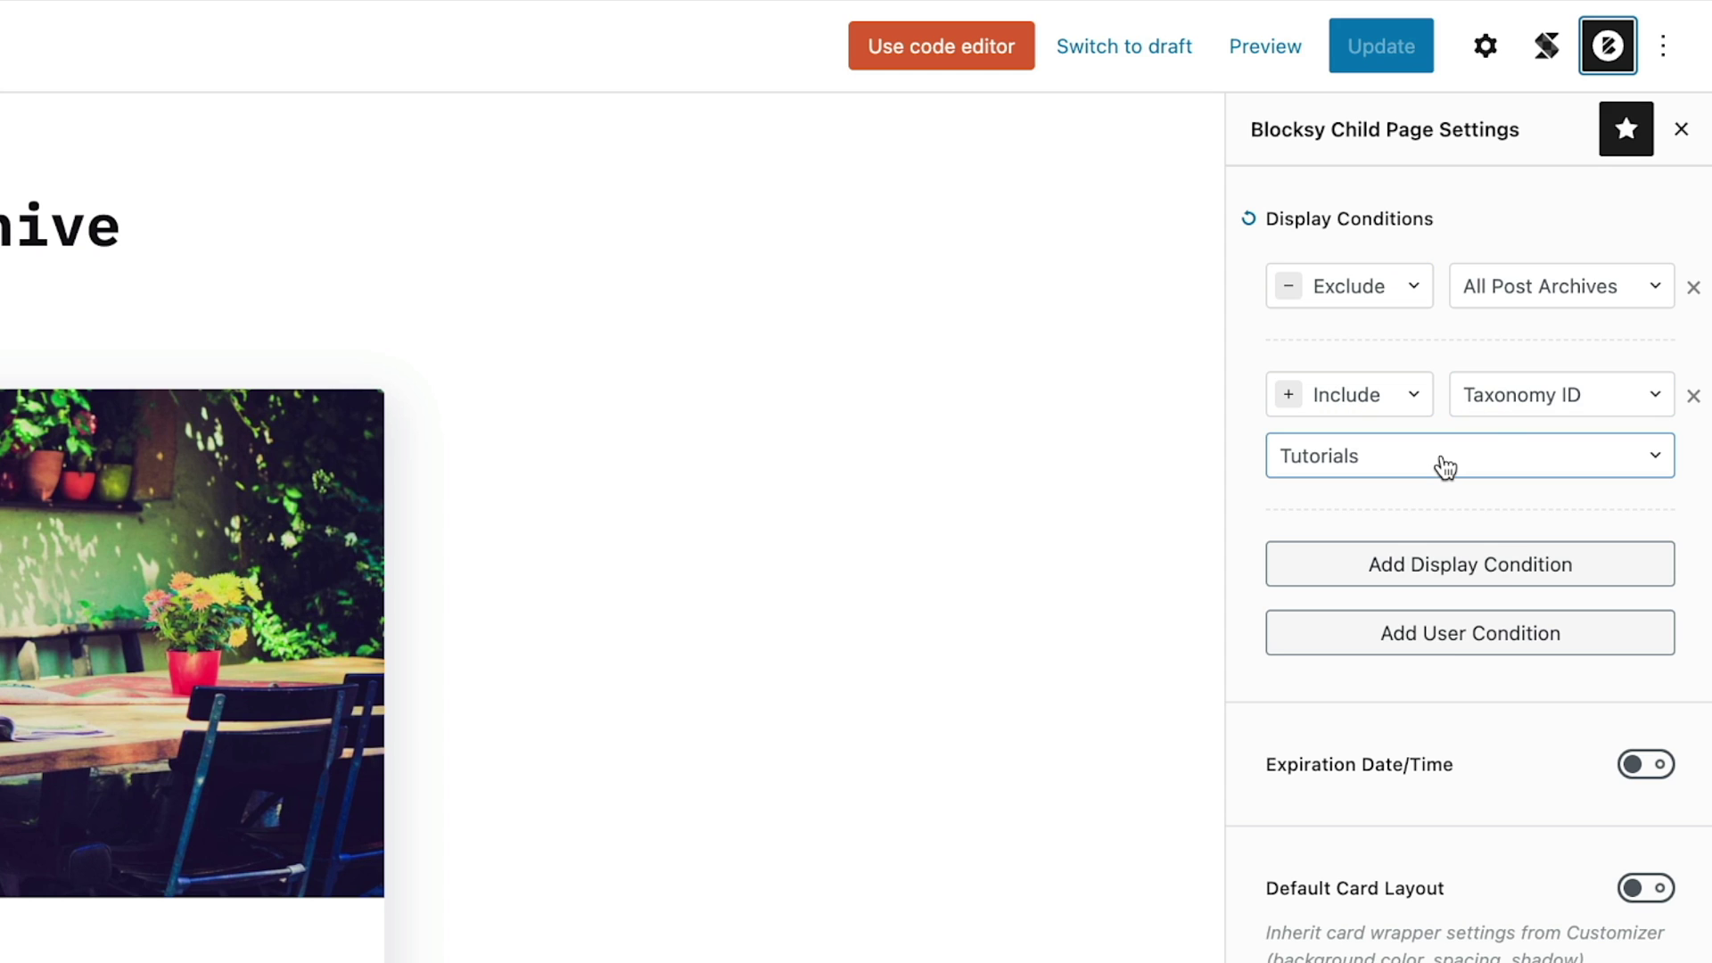
Step: Review the full range of locations available for the Exclude display condition, keeping All Post Archives
left_click(1621, 304)
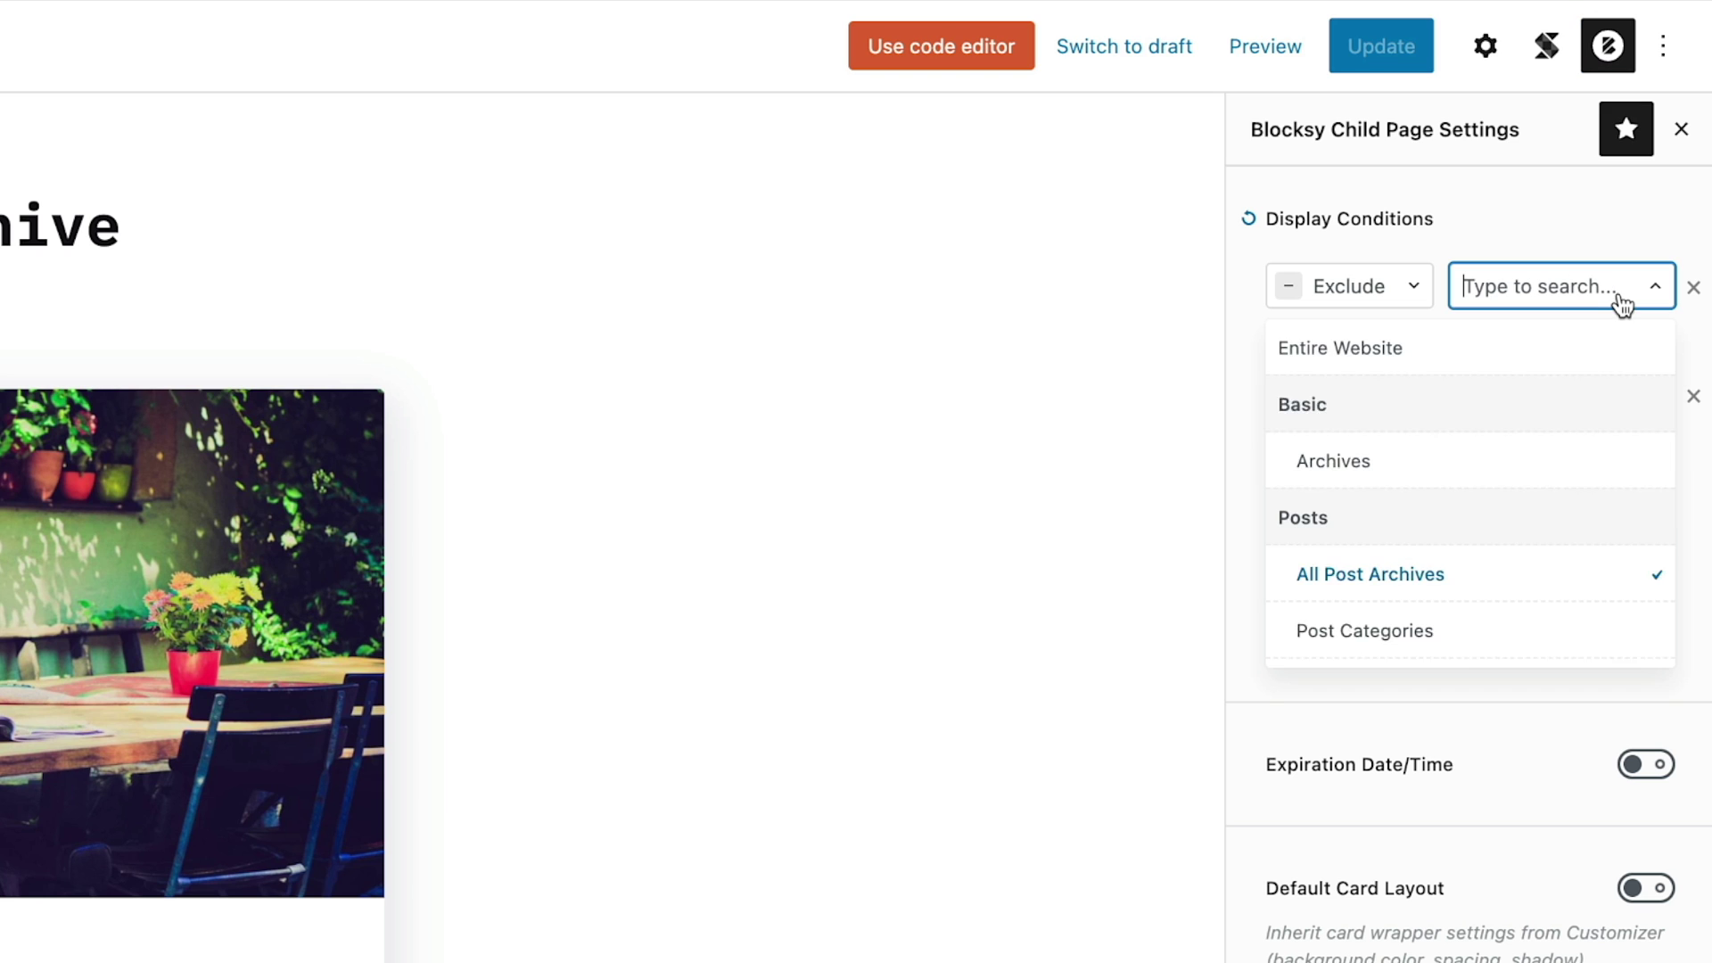
scroll(1600, 413, "up", 2)
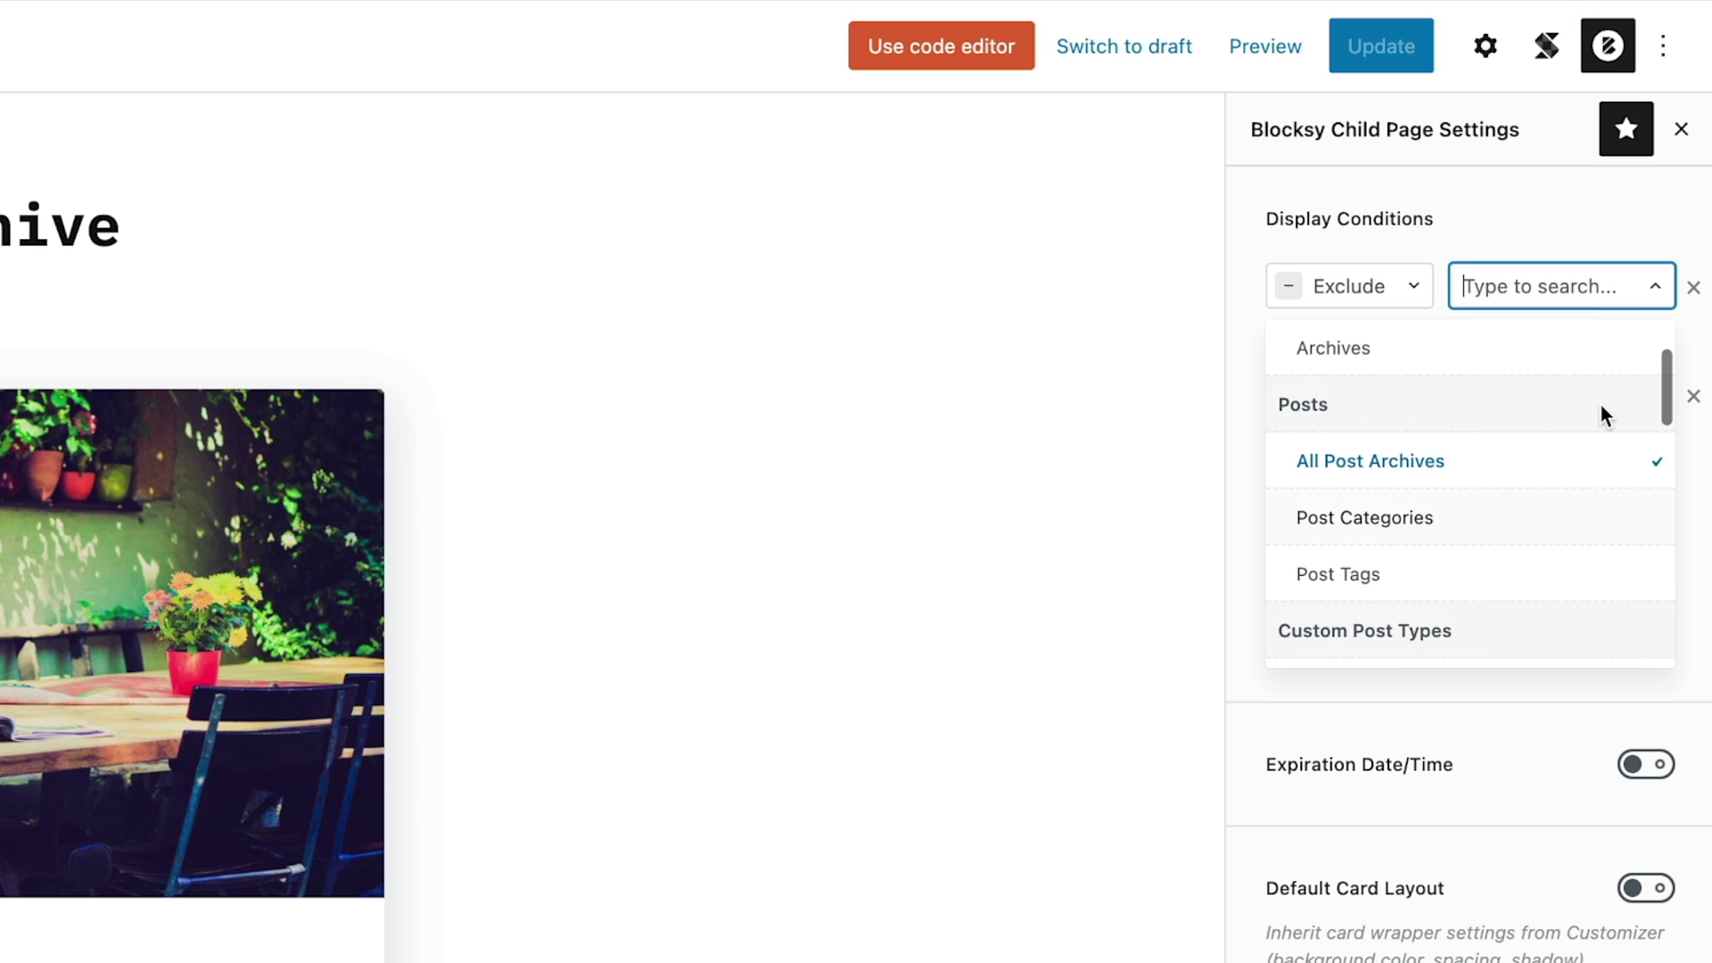
scroll(1600, 412, "up", 2)
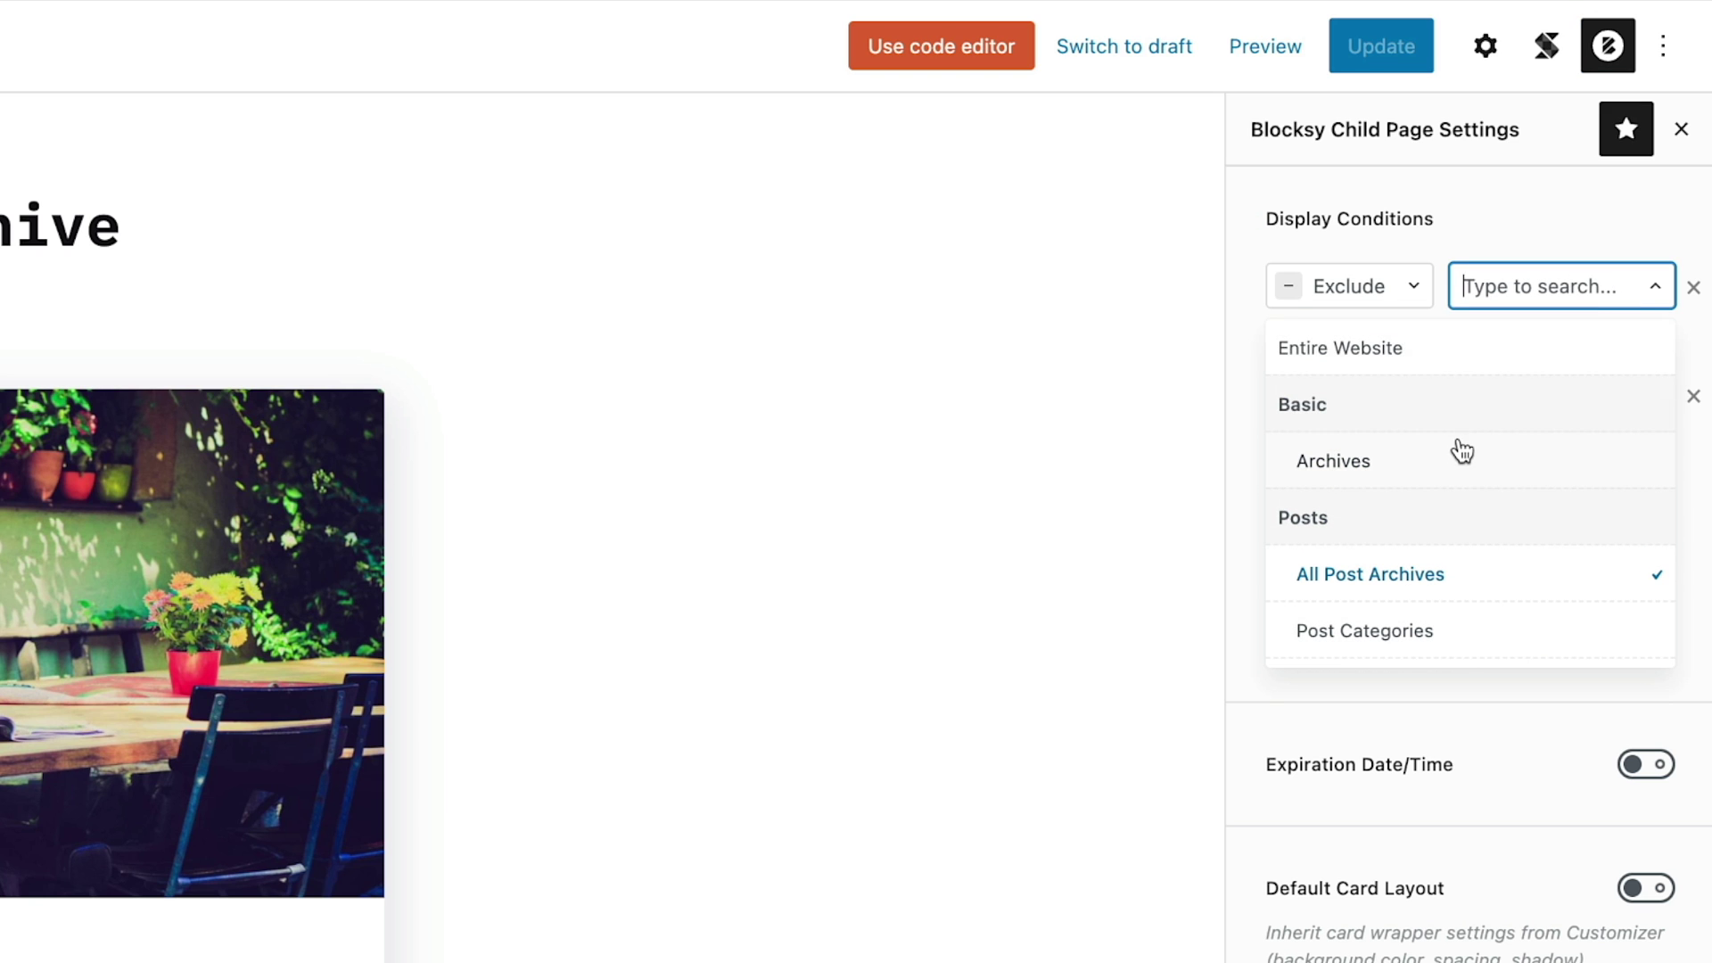
scroll(1462, 453, "down", 3)
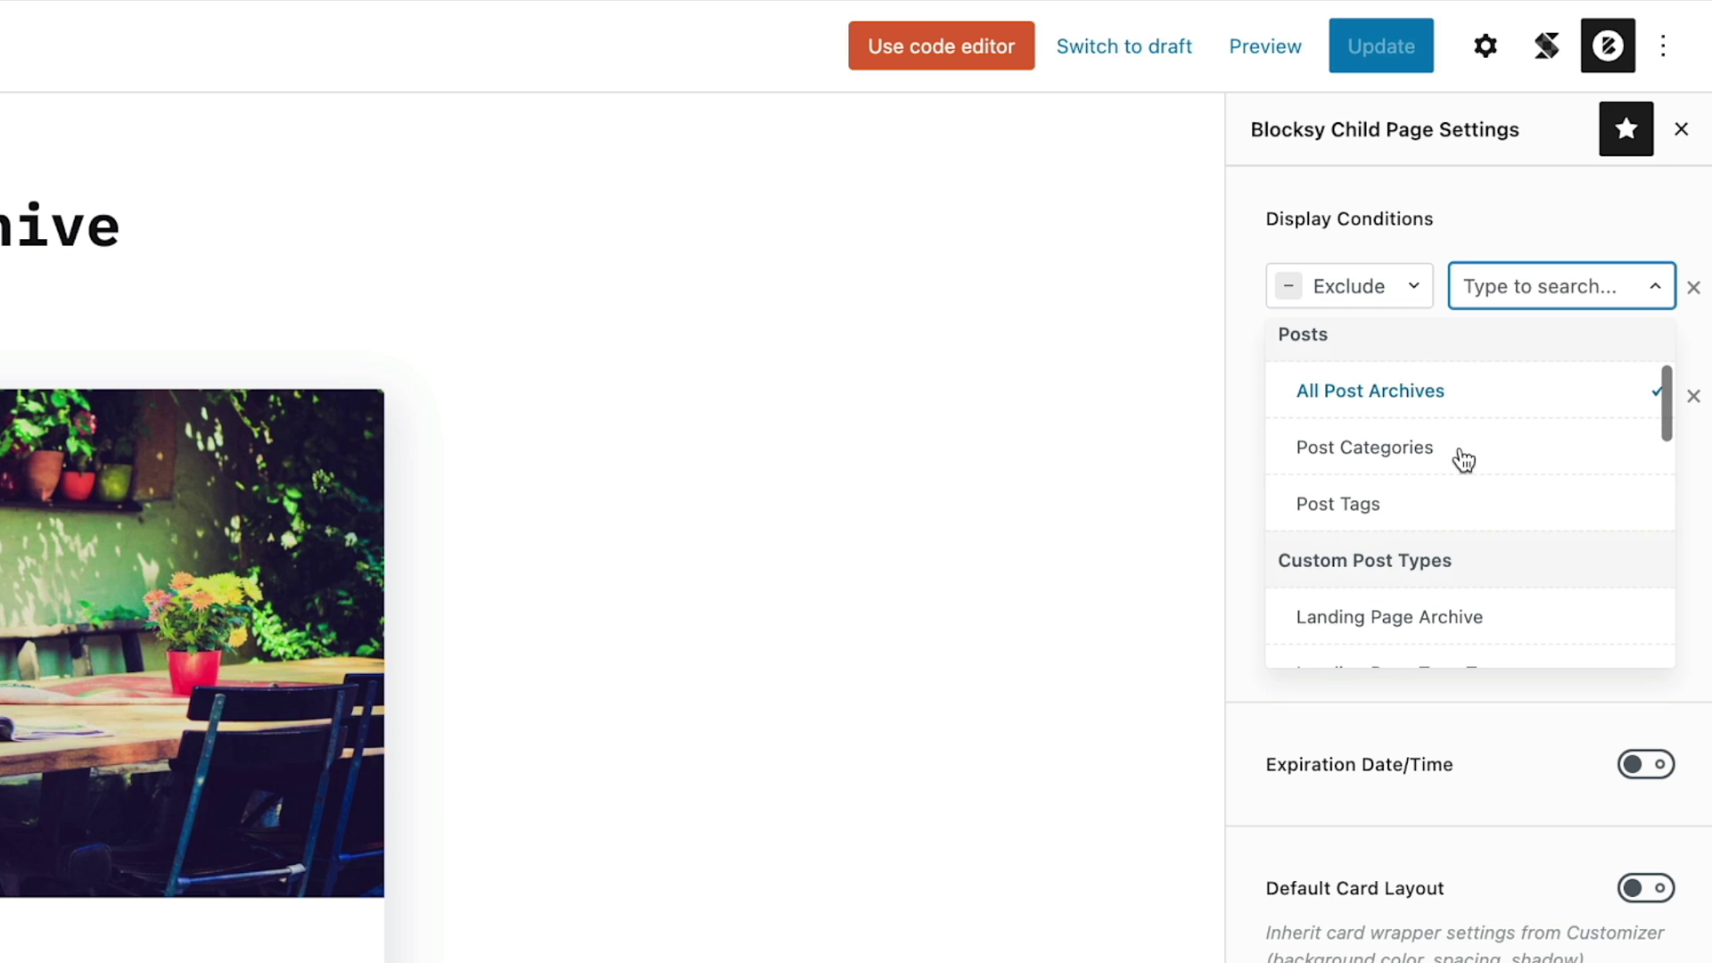
scroll(1463, 459, "down", 5)
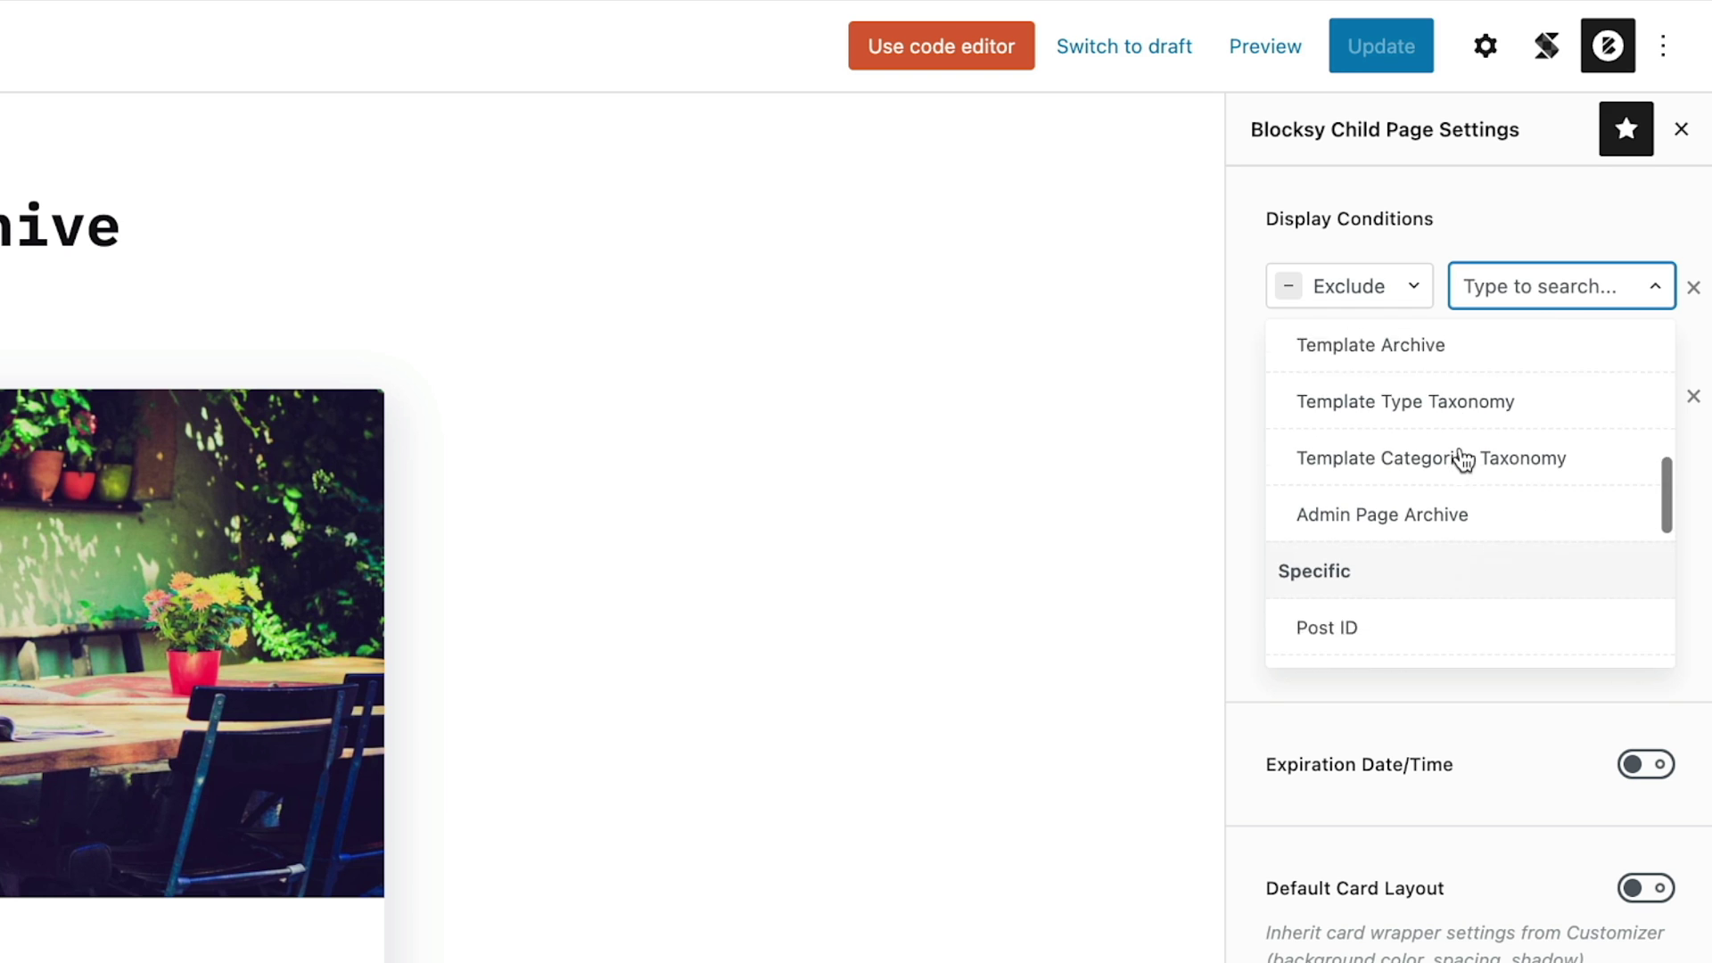
scroll(1463, 459, "down", 4)
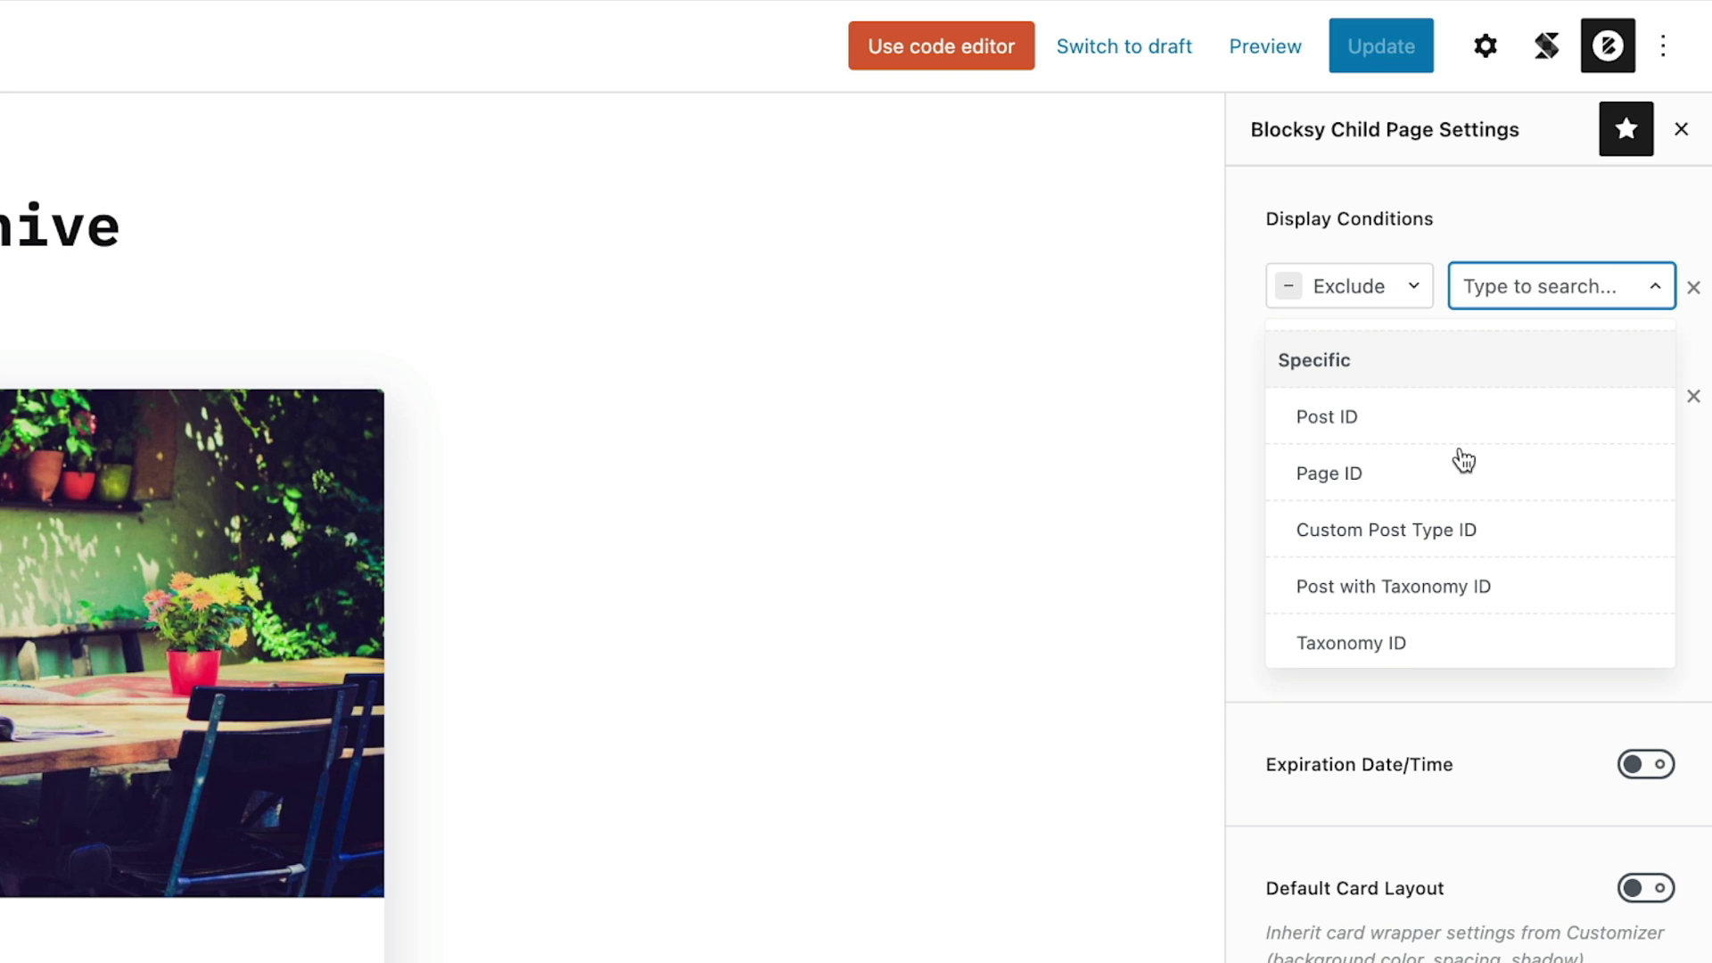
scroll(1463, 459, "down", 5)
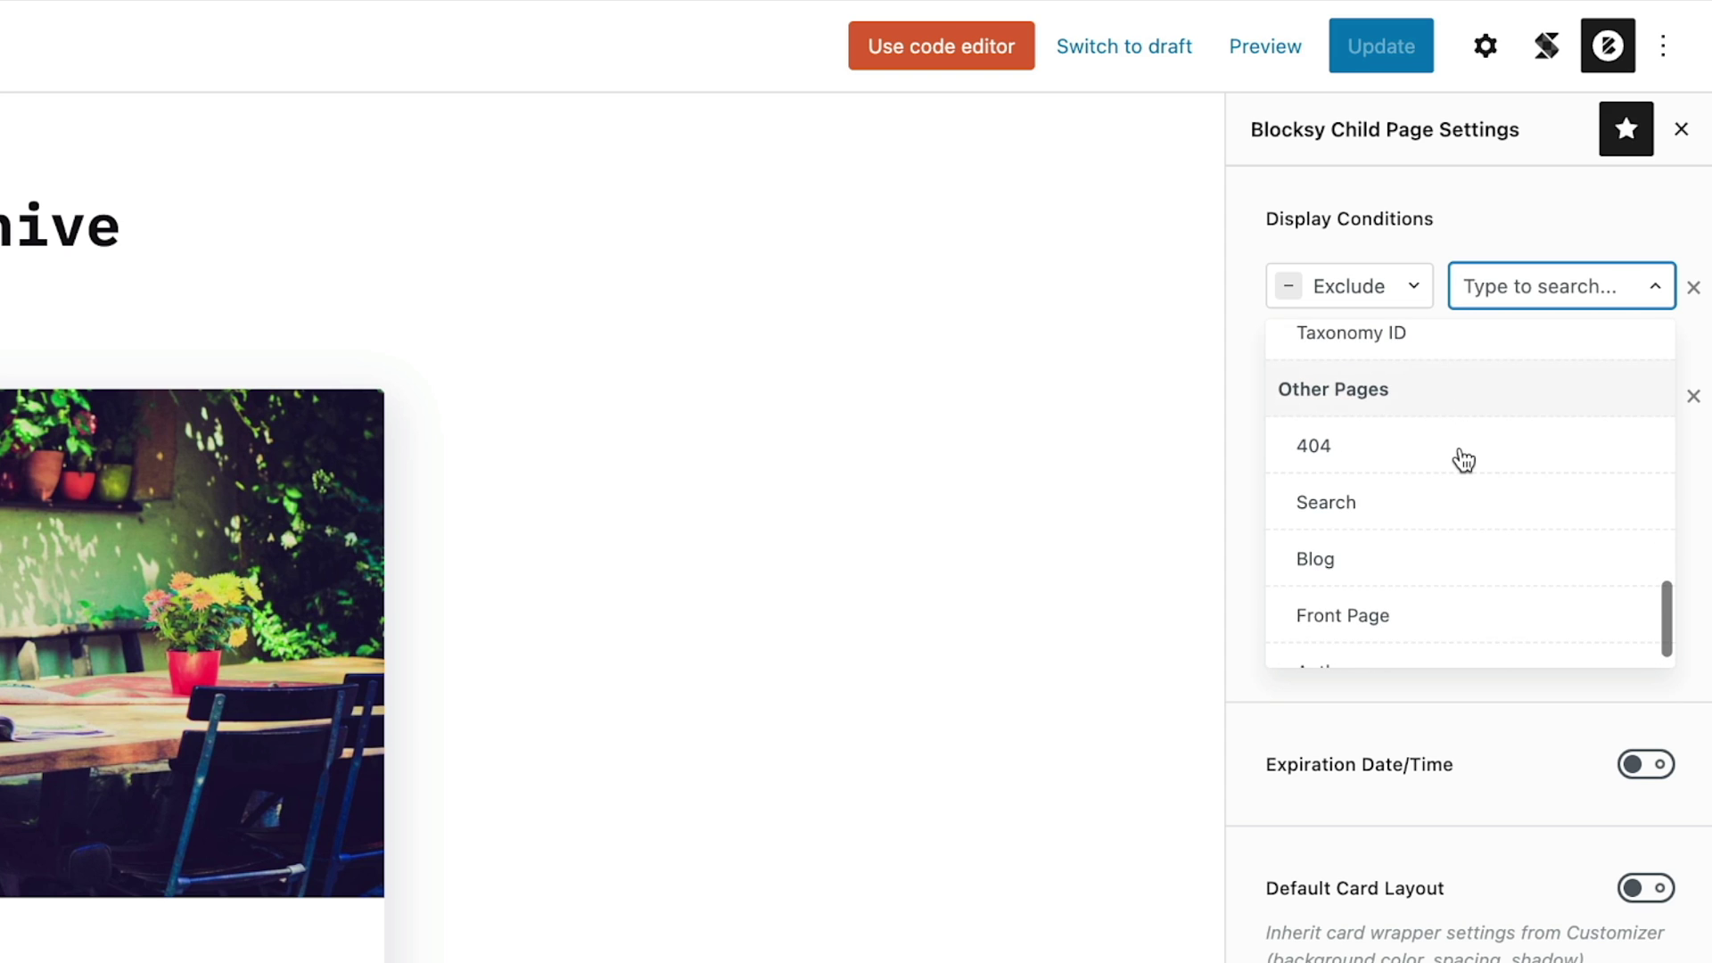
scroll(1464, 459, "down", 1)
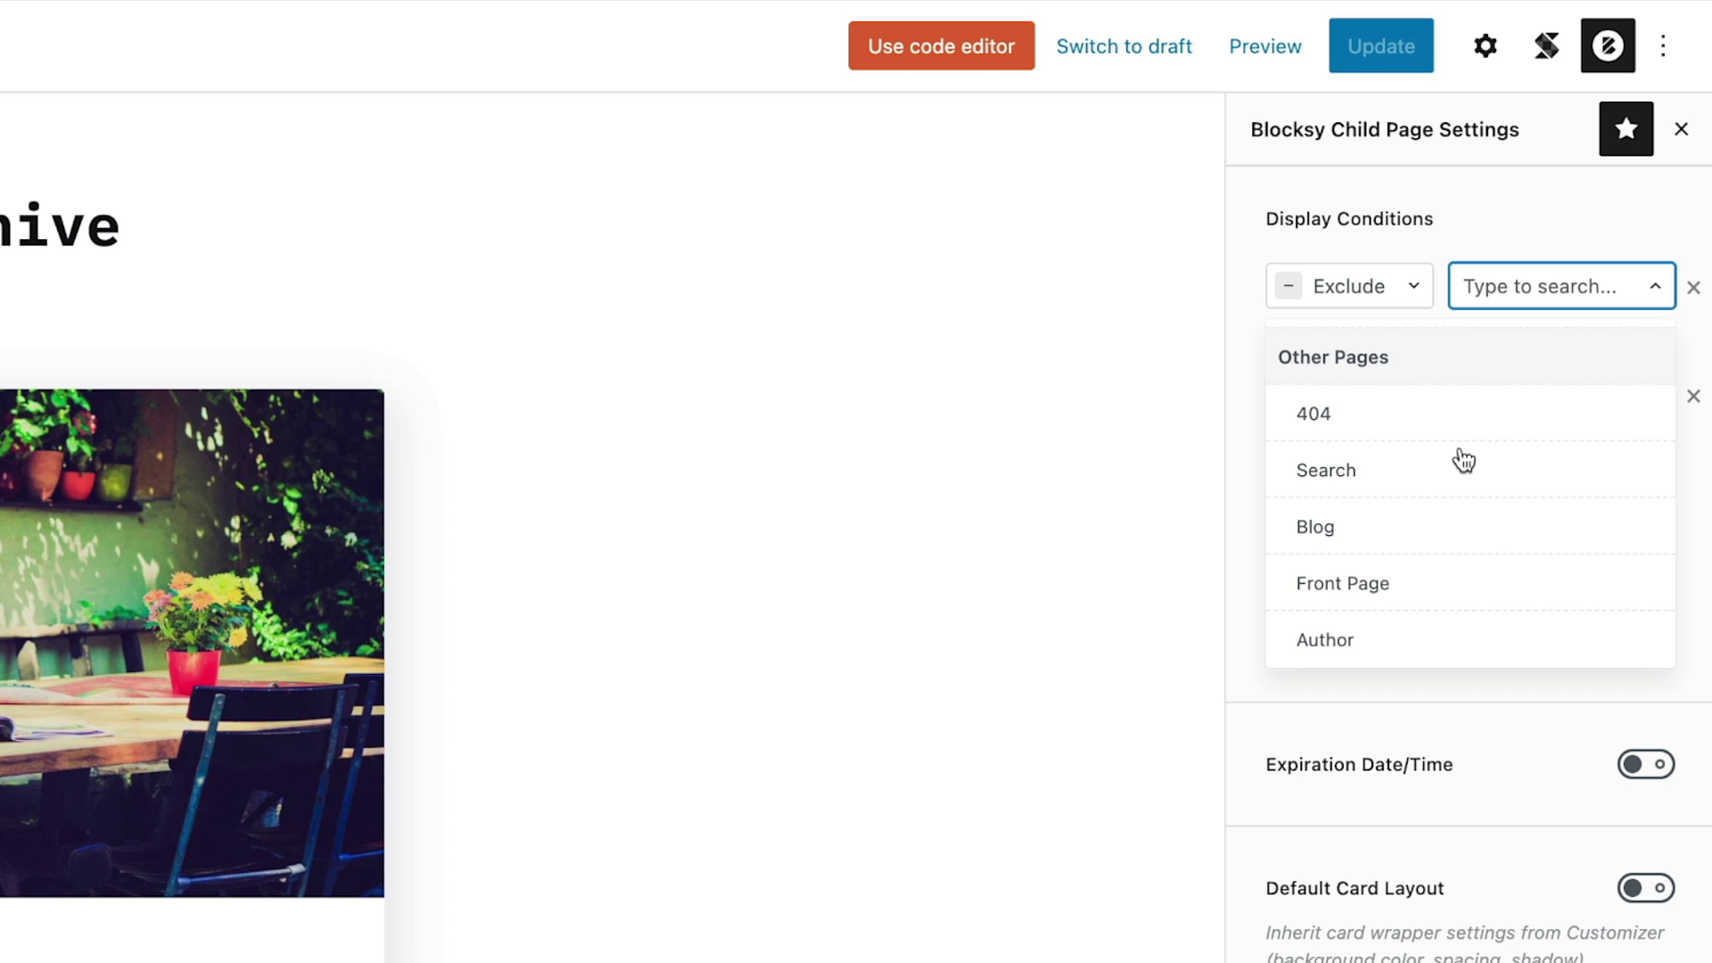
left_click(1098, 351)
Step: Review the rule, location and taxonomy term options of the Include display condition, keeping Taxonomy ID and Tutorials
left_click(1422, 408)
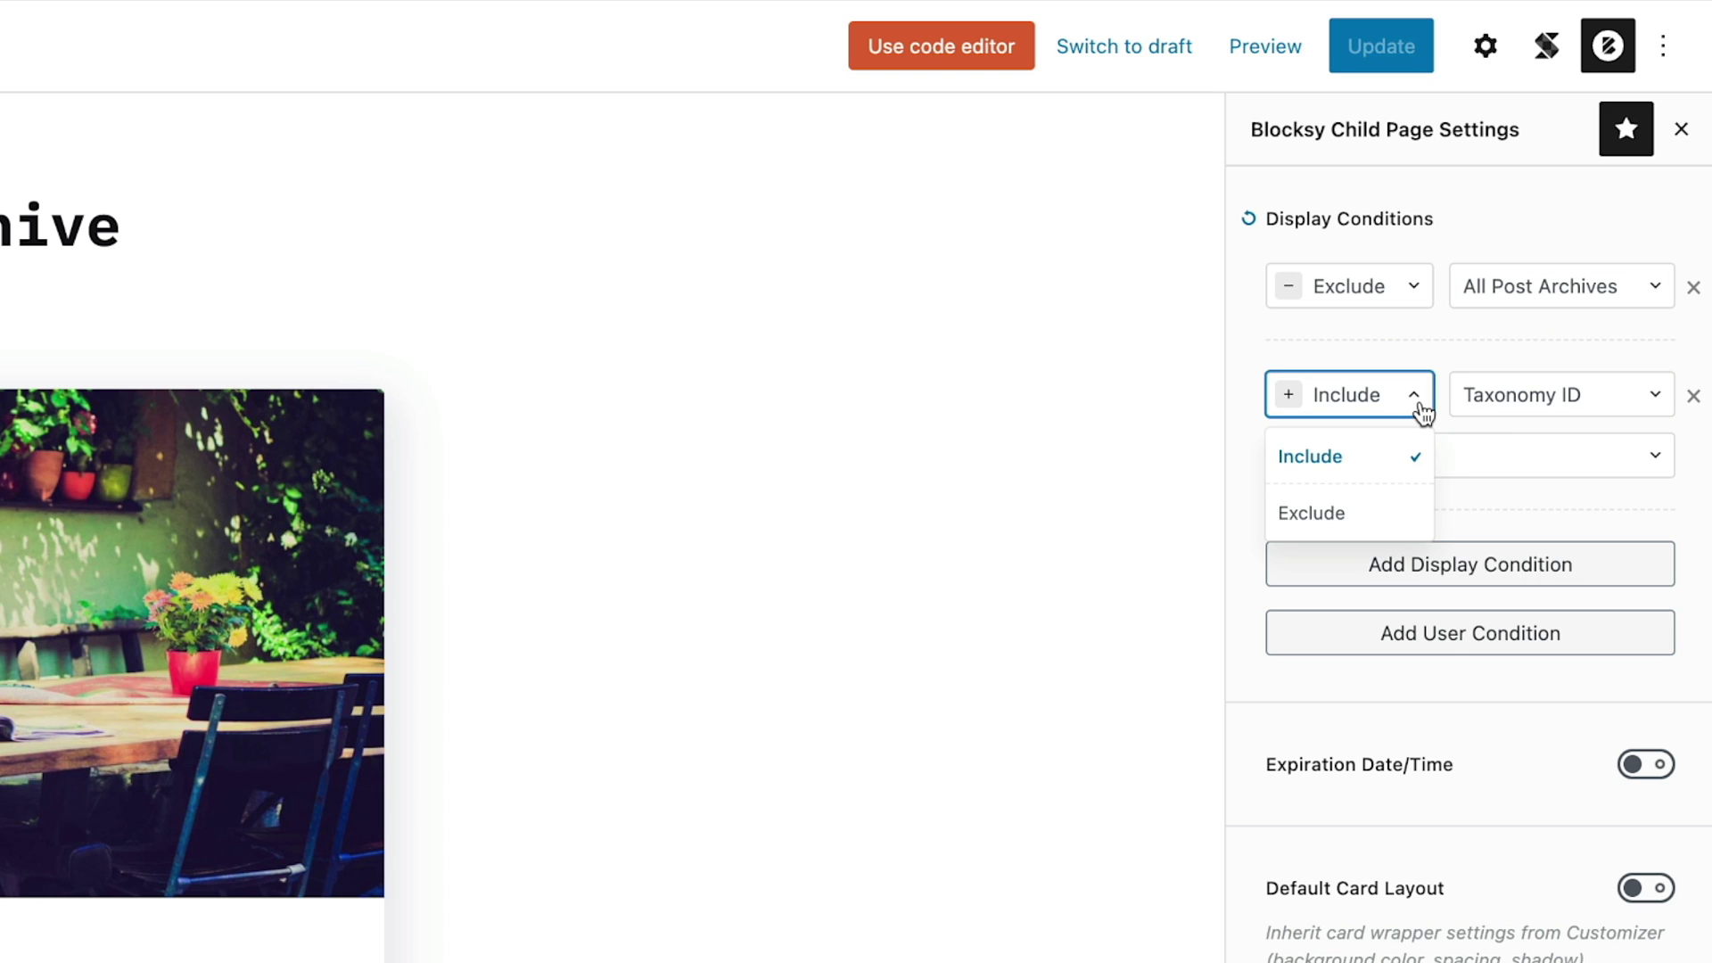
left_click(1154, 420)
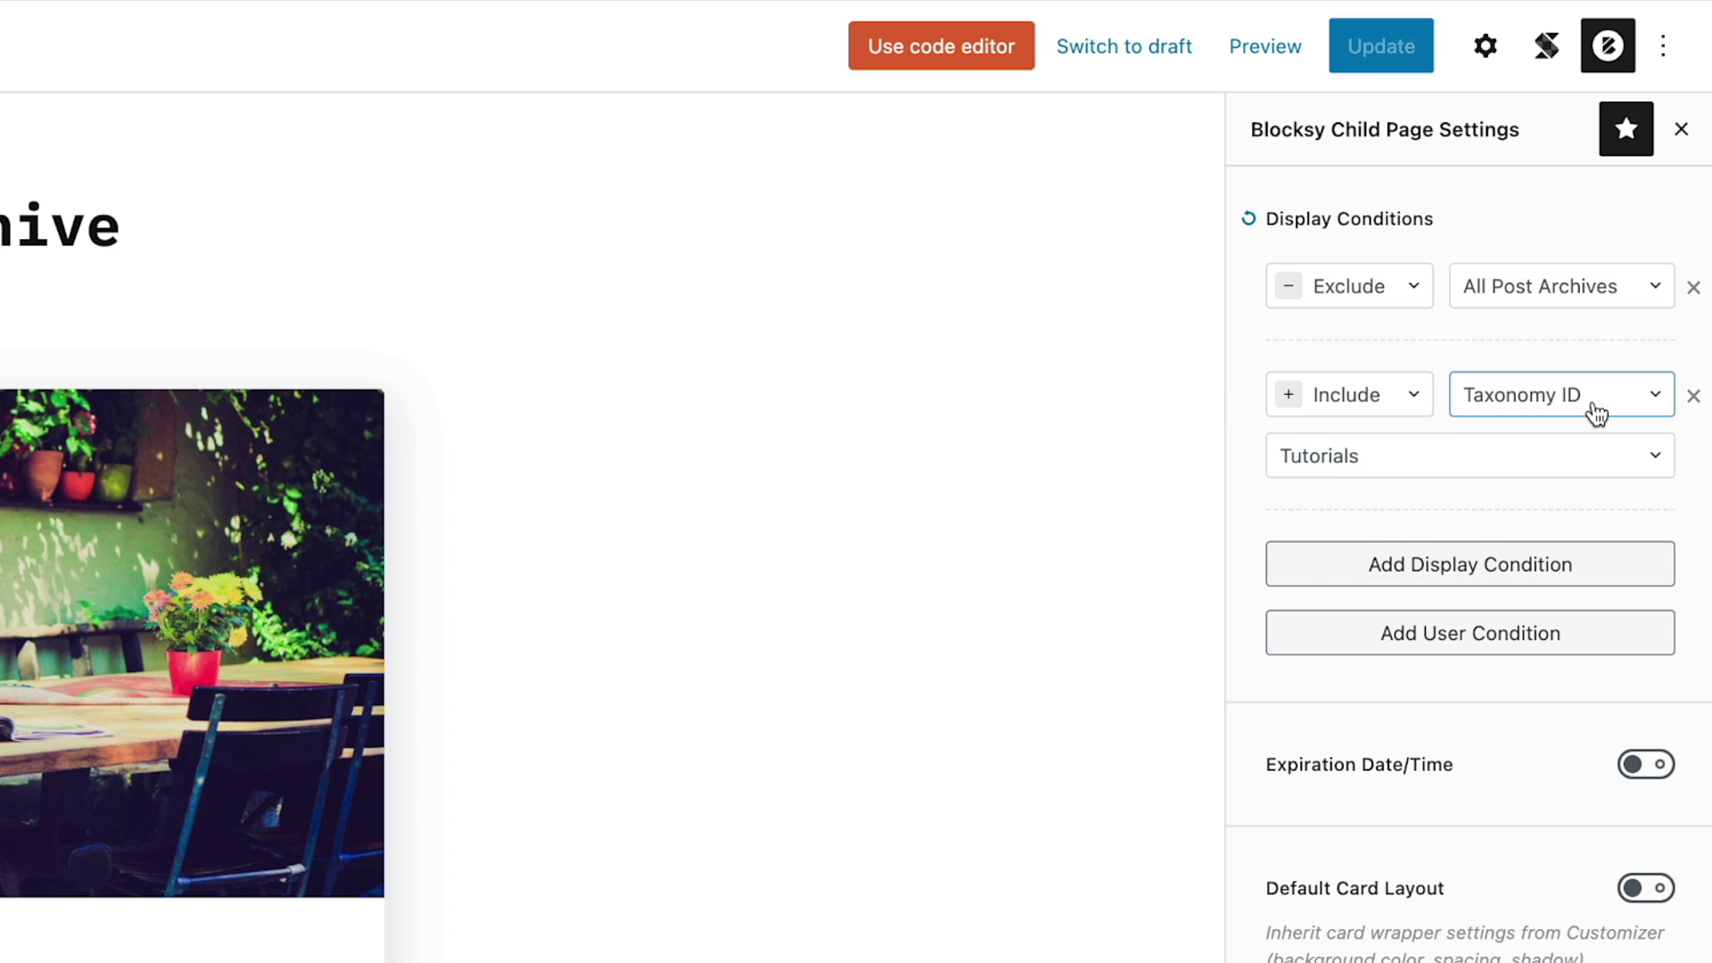
left_click(1597, 410)
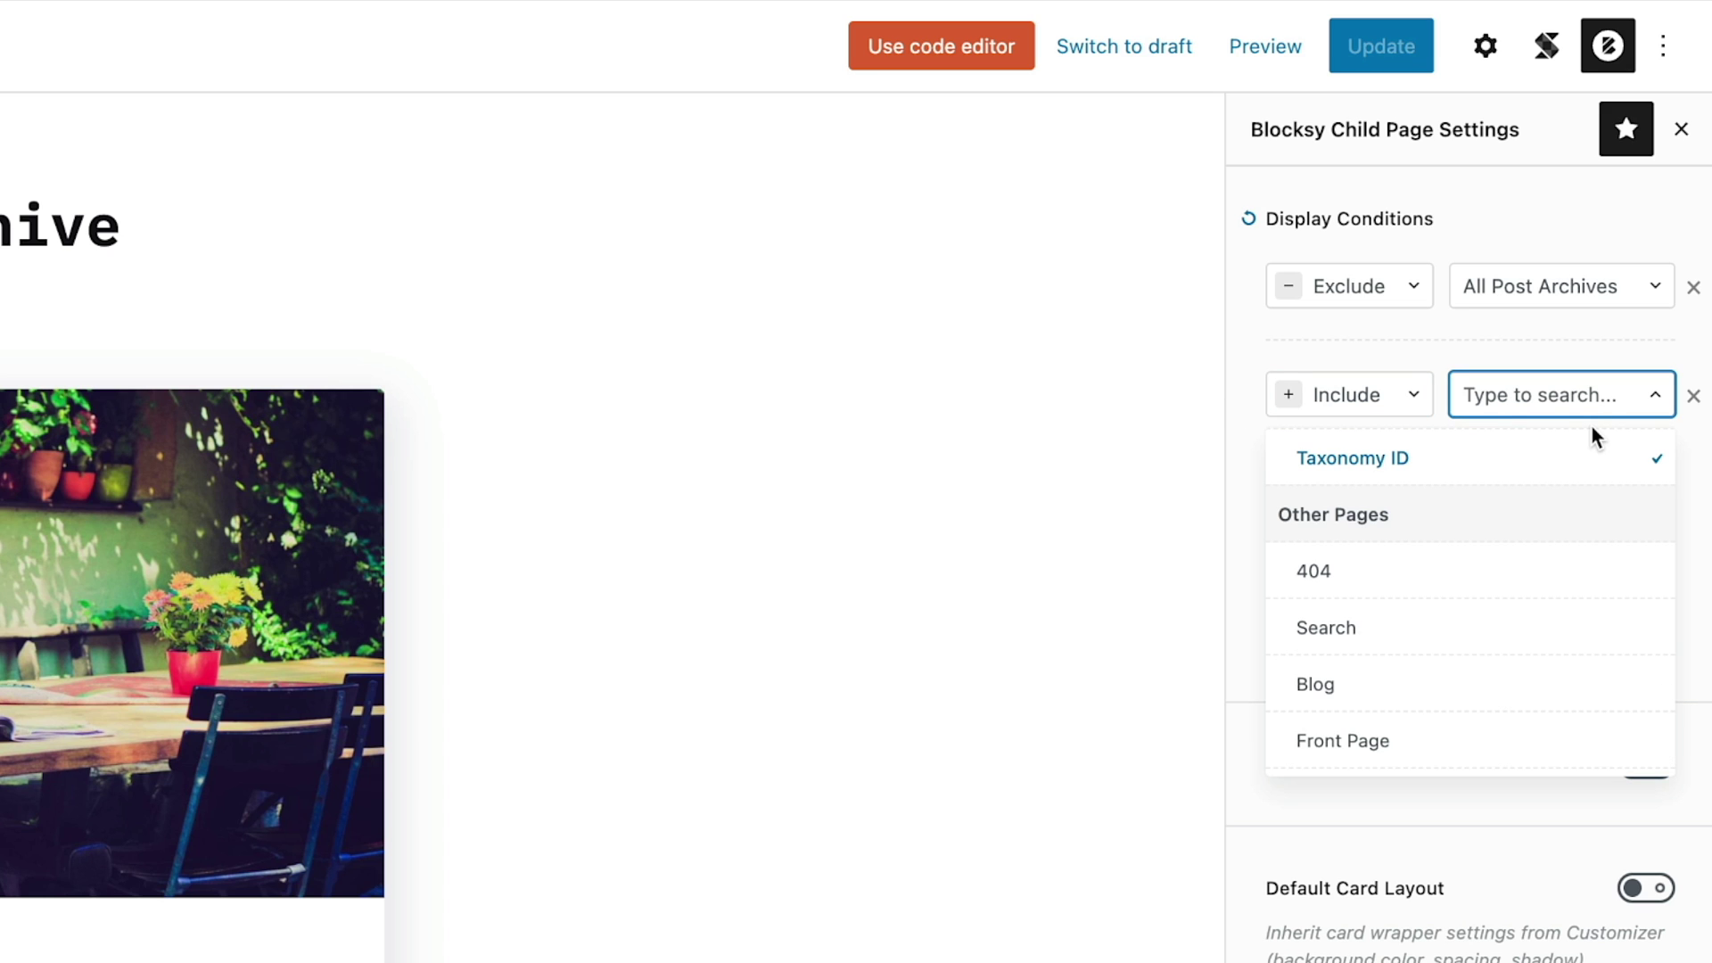
left_click(1166, 410)
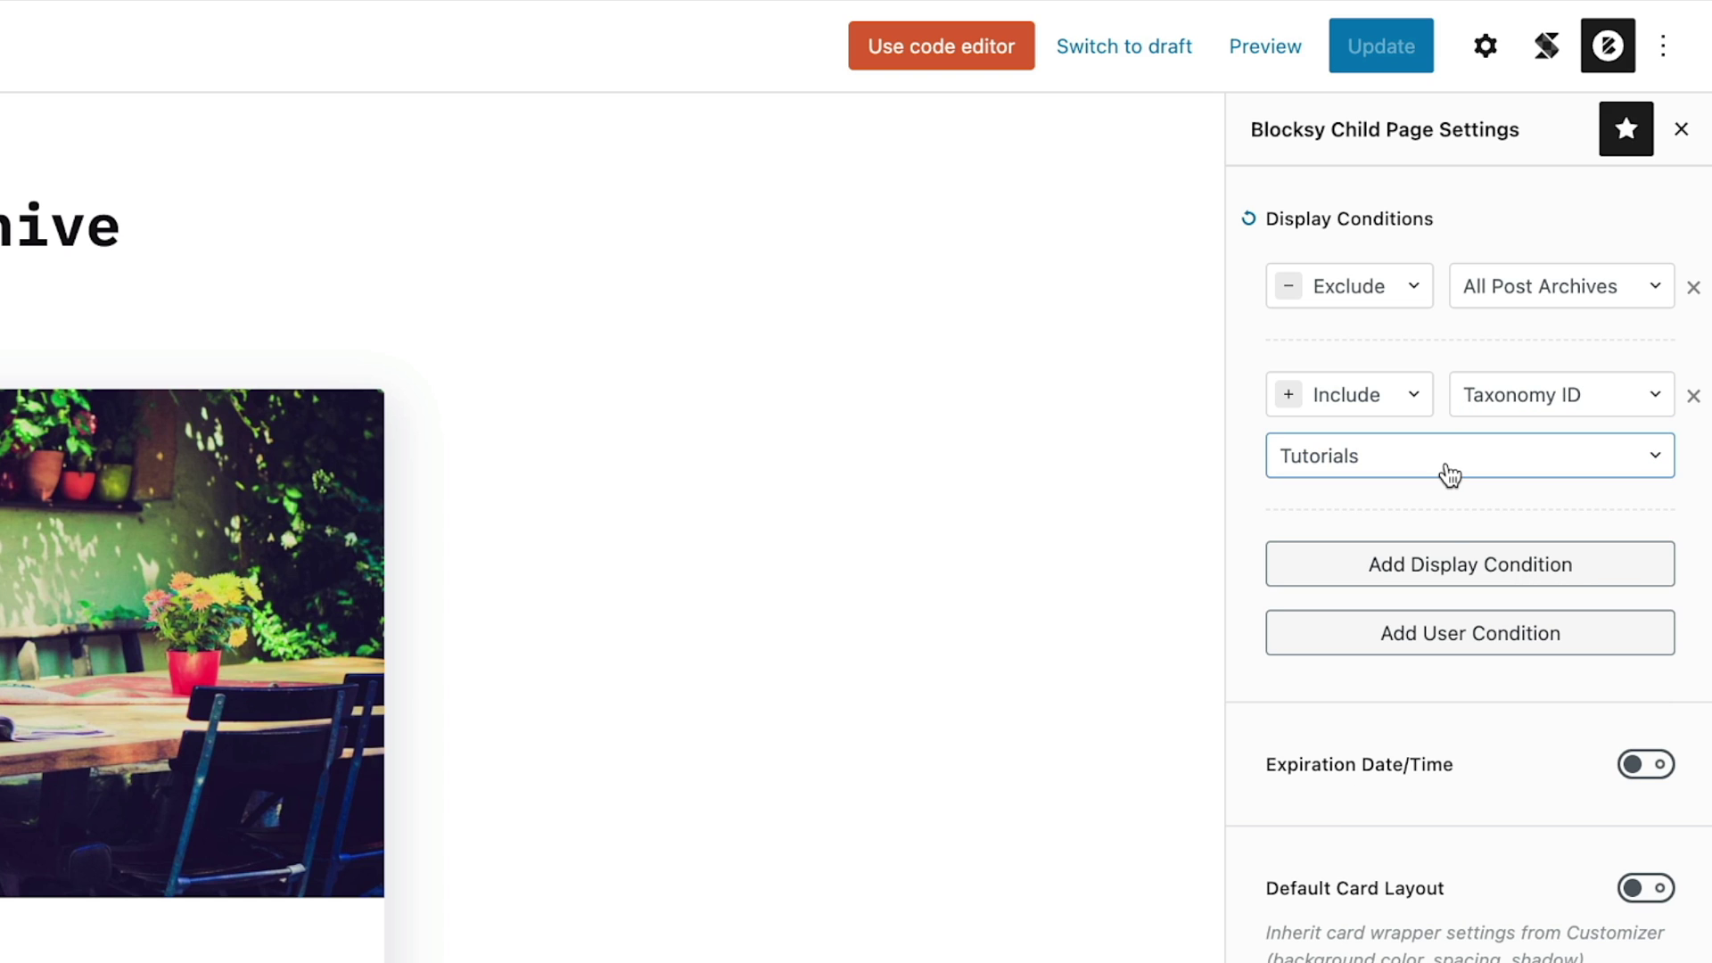
left_click(1449, 475)
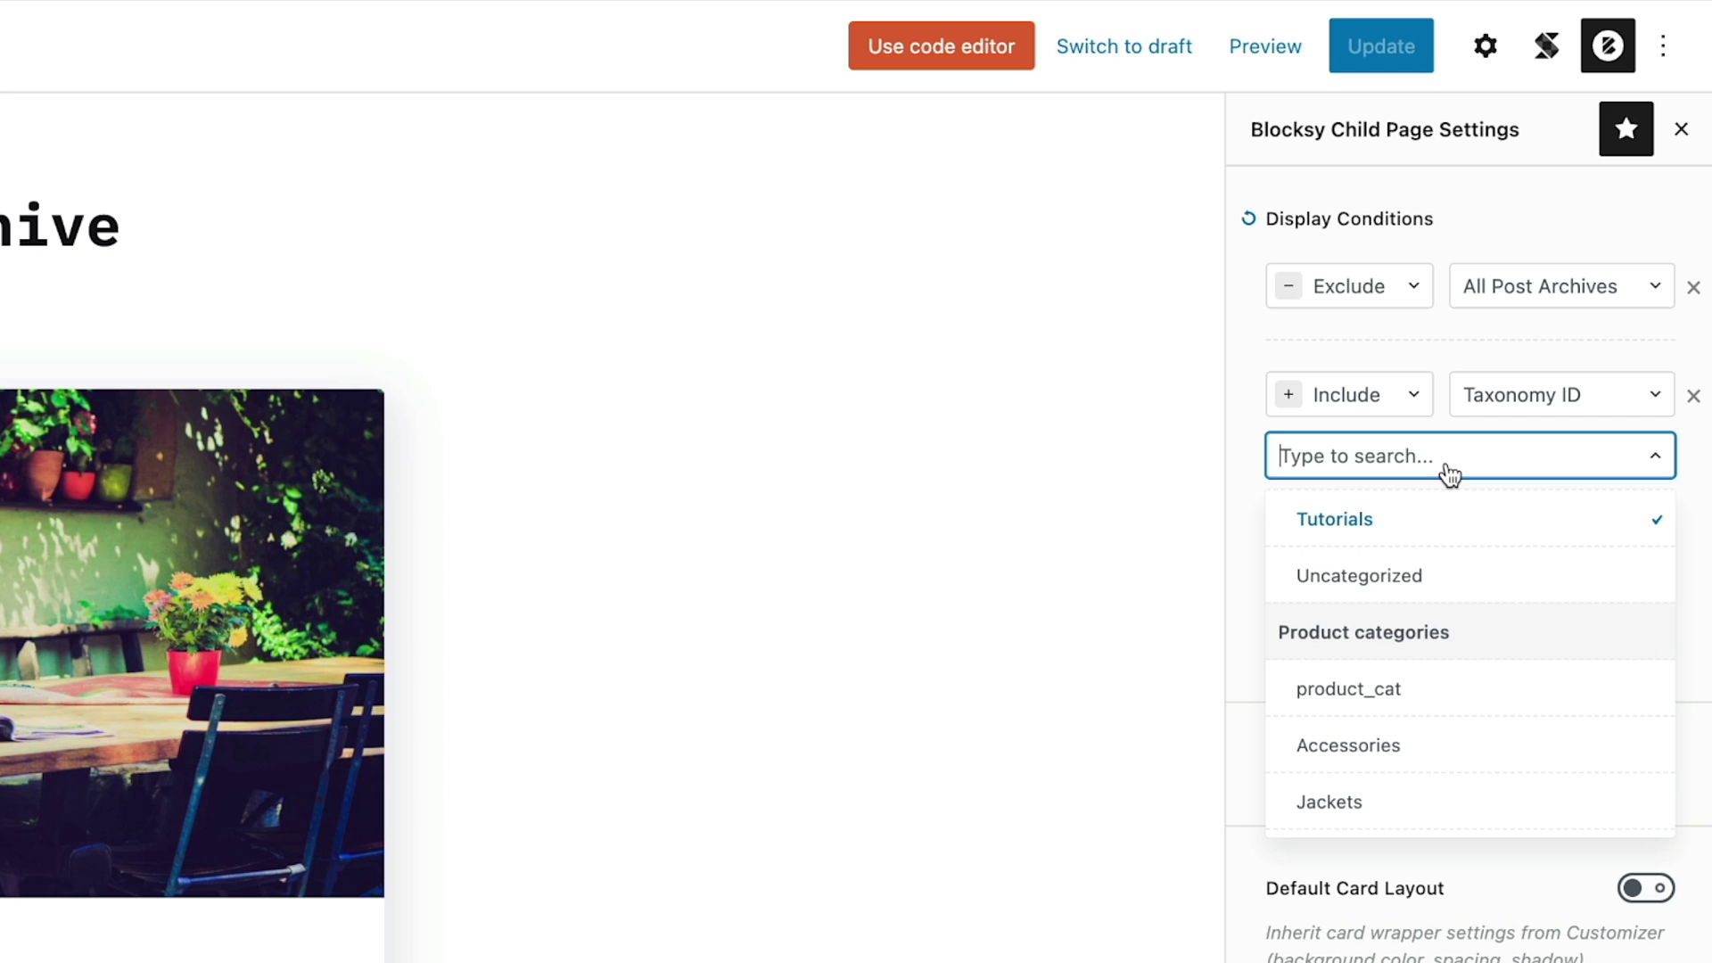
left_click(1172, 471)
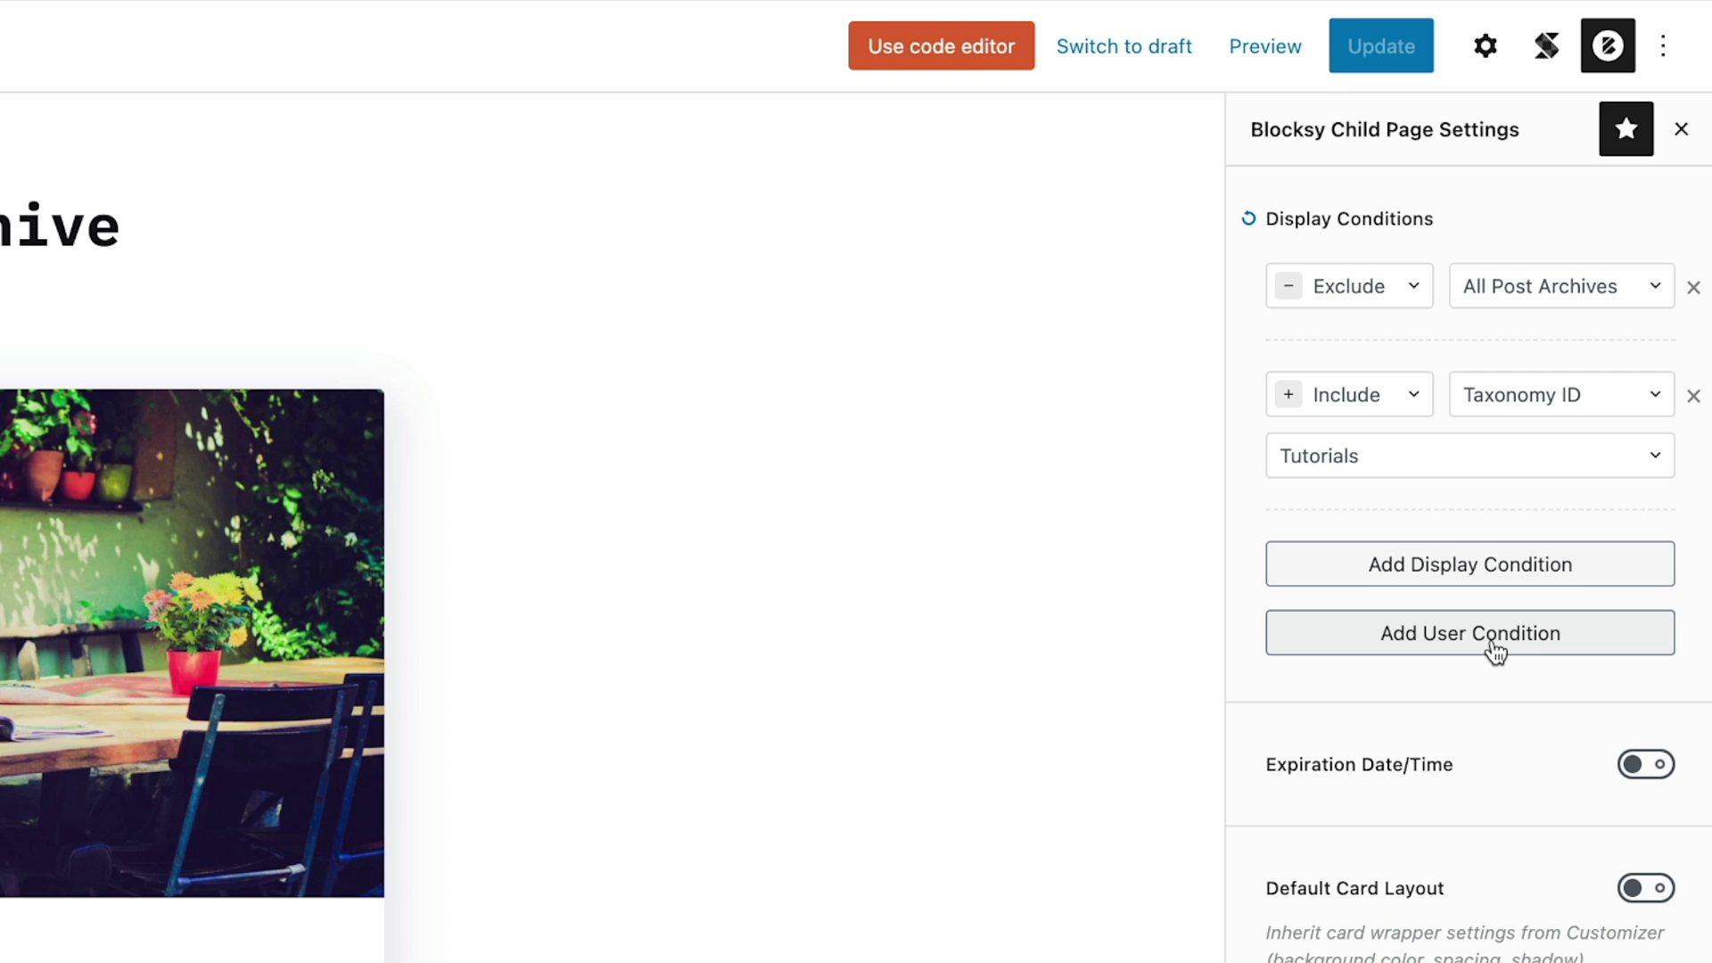
Step: Add a trial user condition, look through its rule and user role options, and remove the condition
left_click(1495, 651)
left_click(1352, 582)
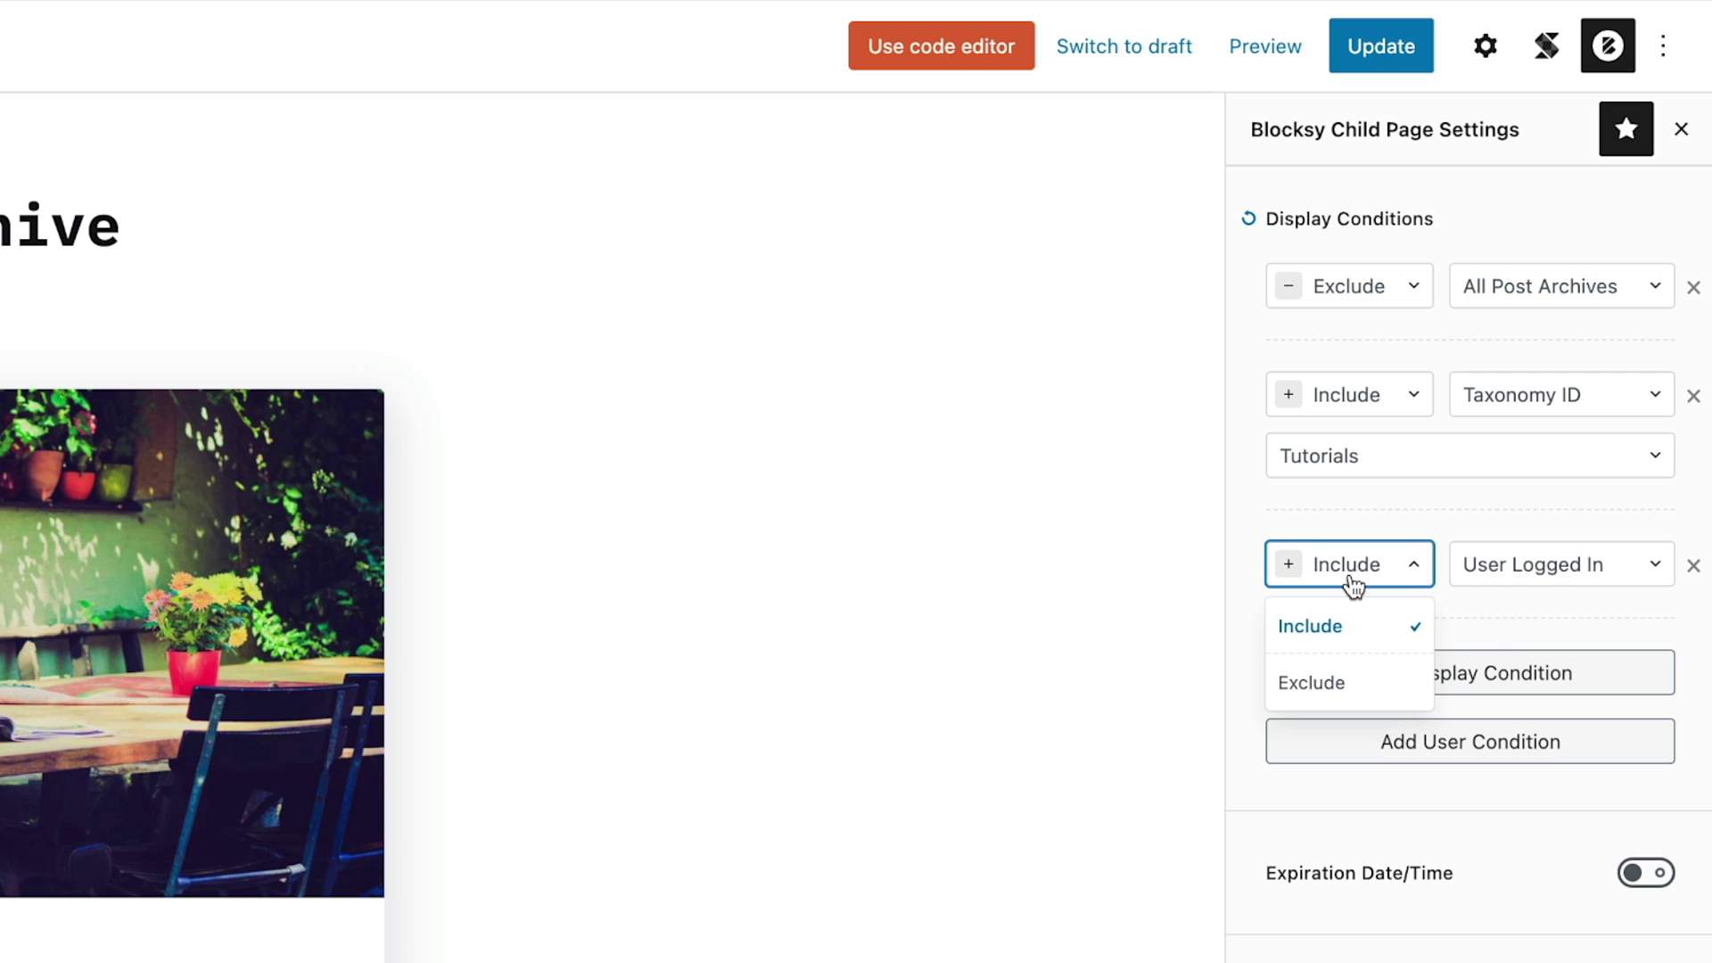
left_click(1352, 581)
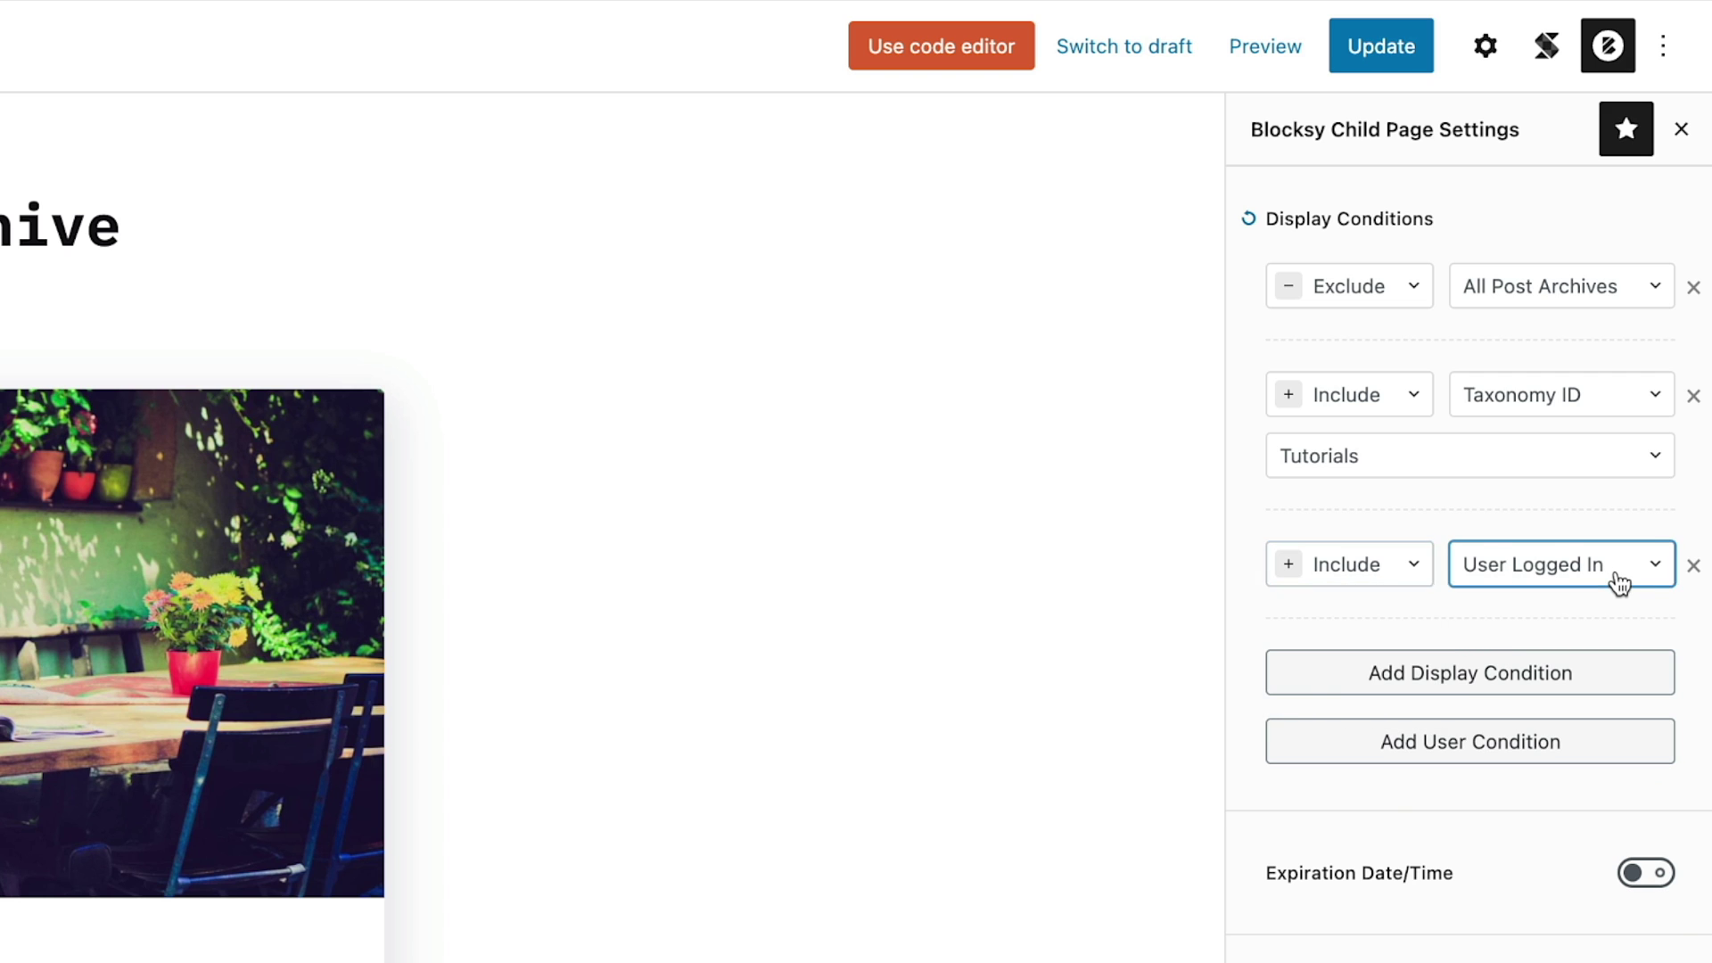
left_click(1613, 578)
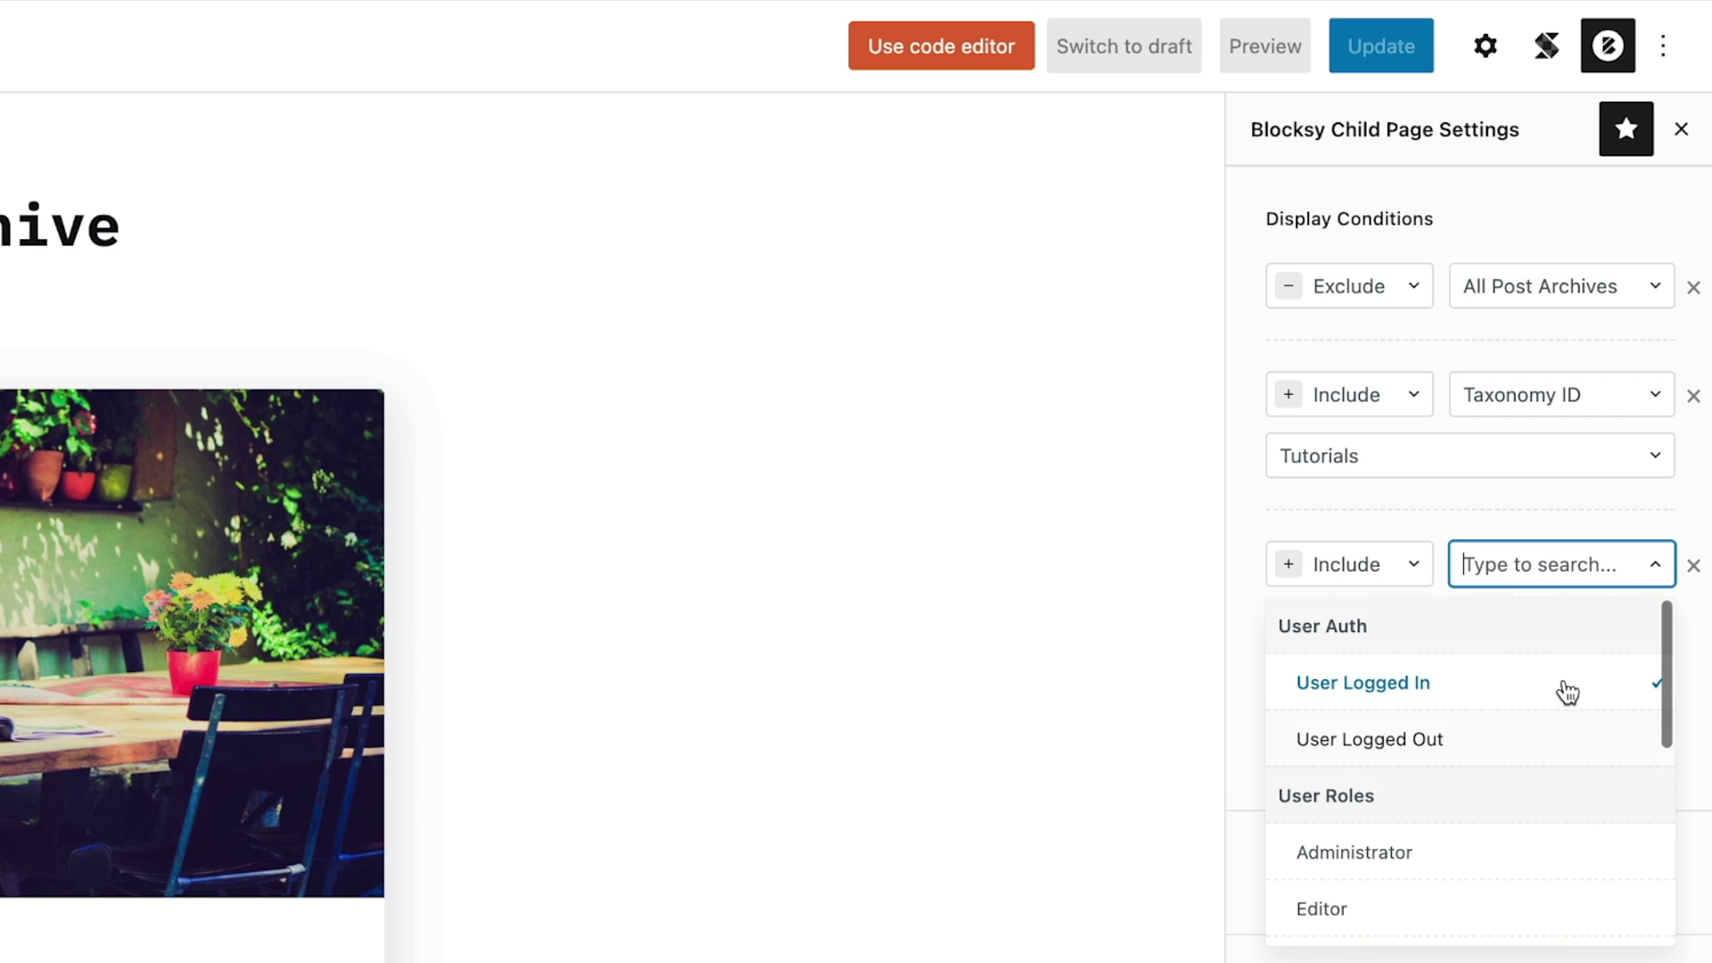
scroll(1567, 693, "down", 2)
scroll(1567, 693, "down", 5)
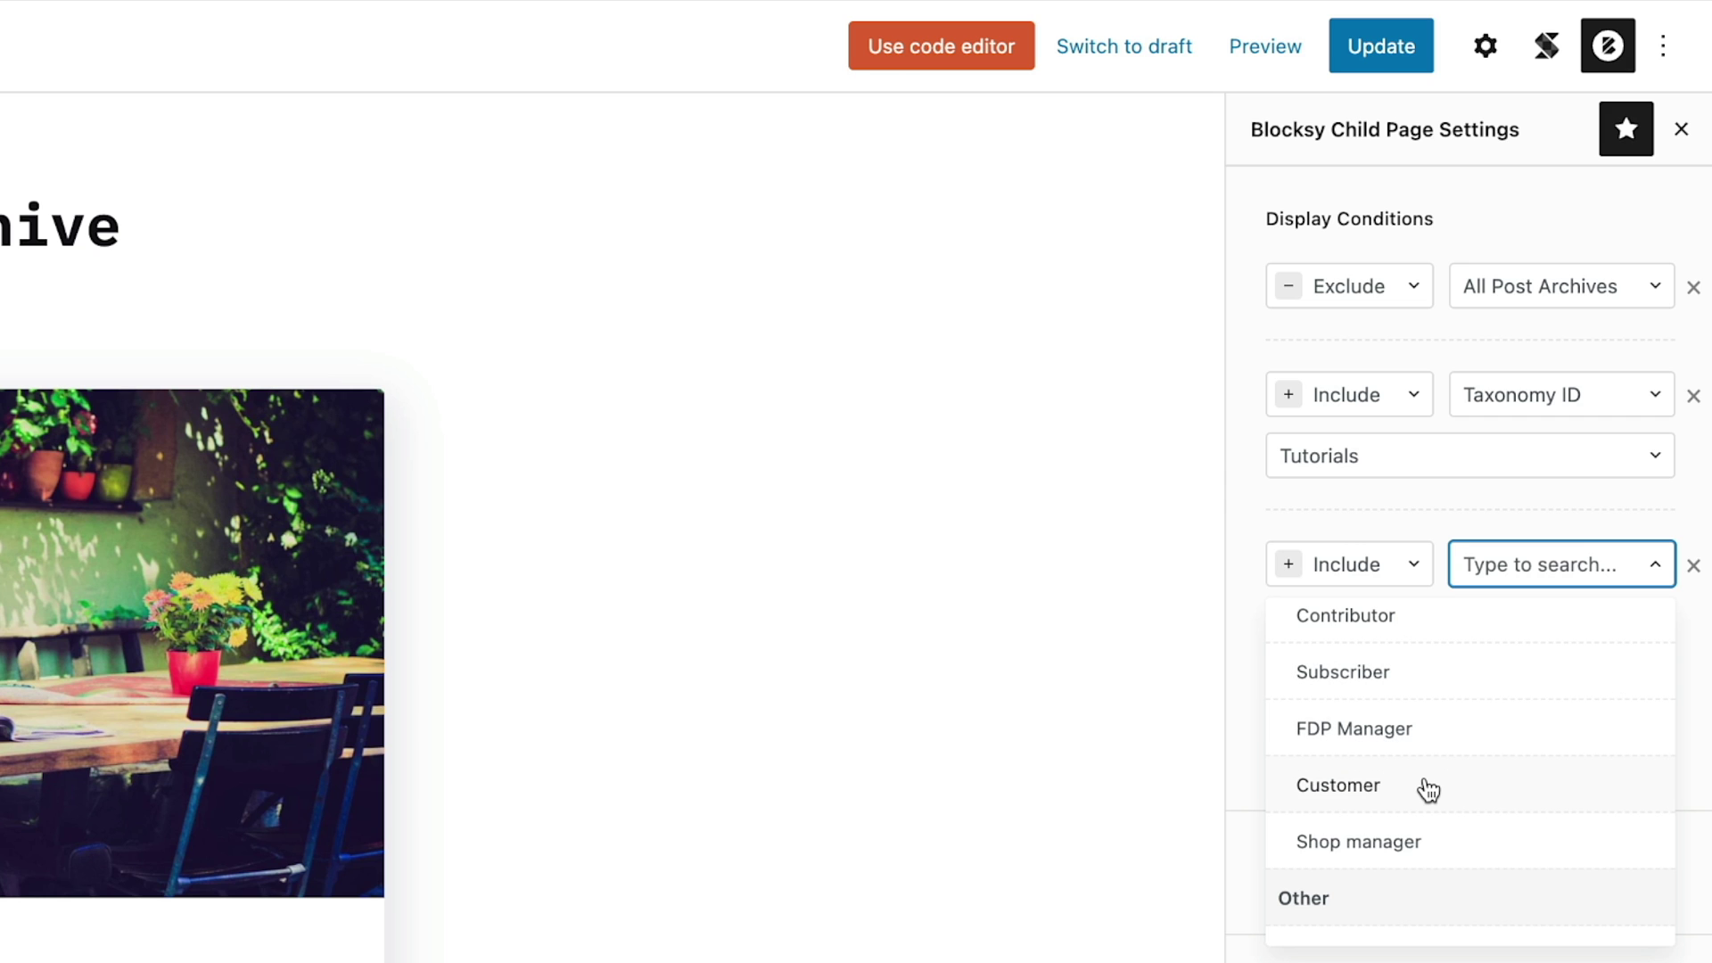
scroll(1428, 790, "down", 1)
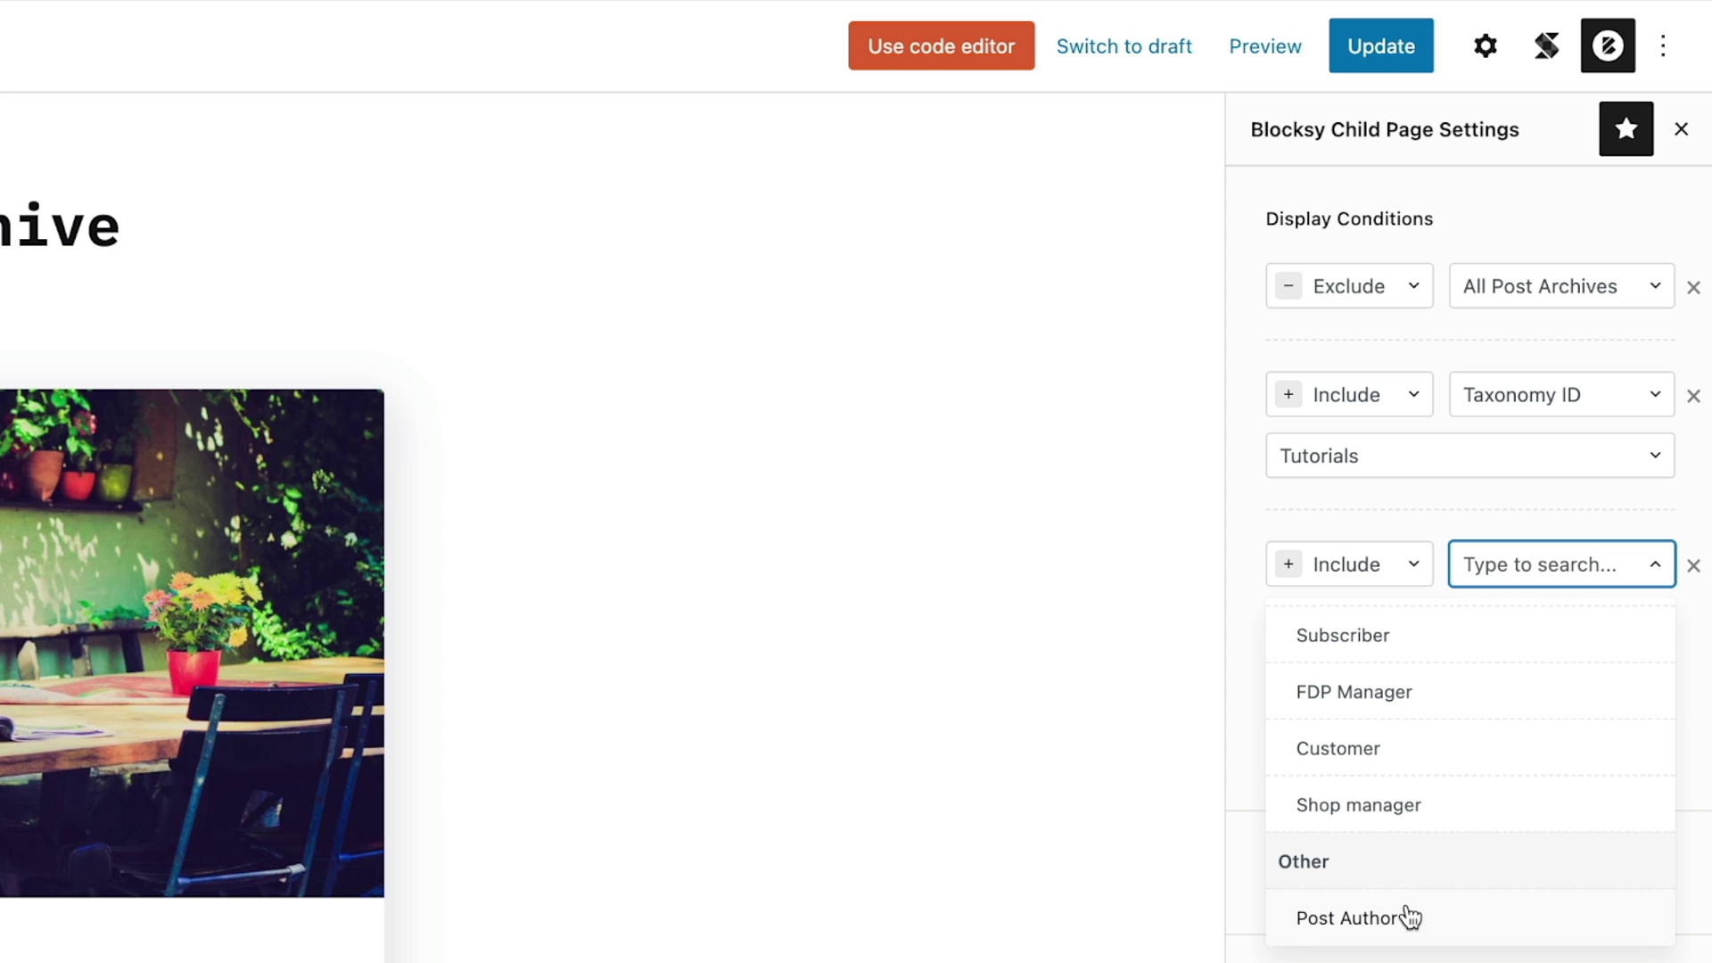
left_click(998, 682)
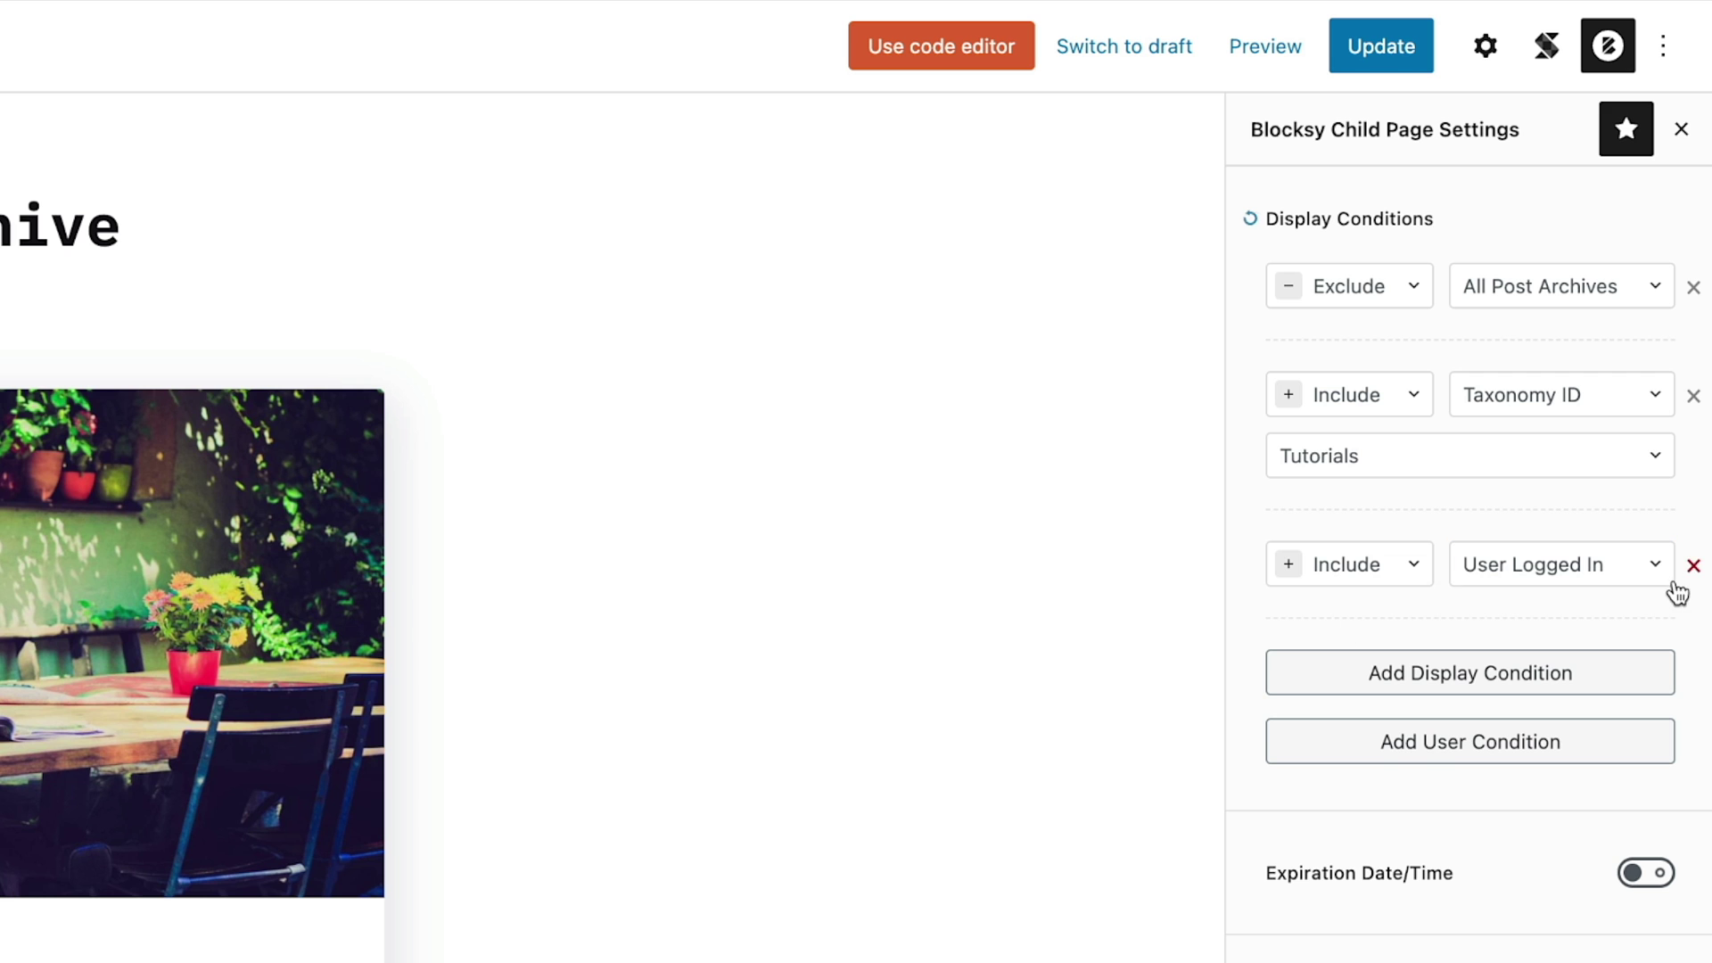
left_click(1693, 567)
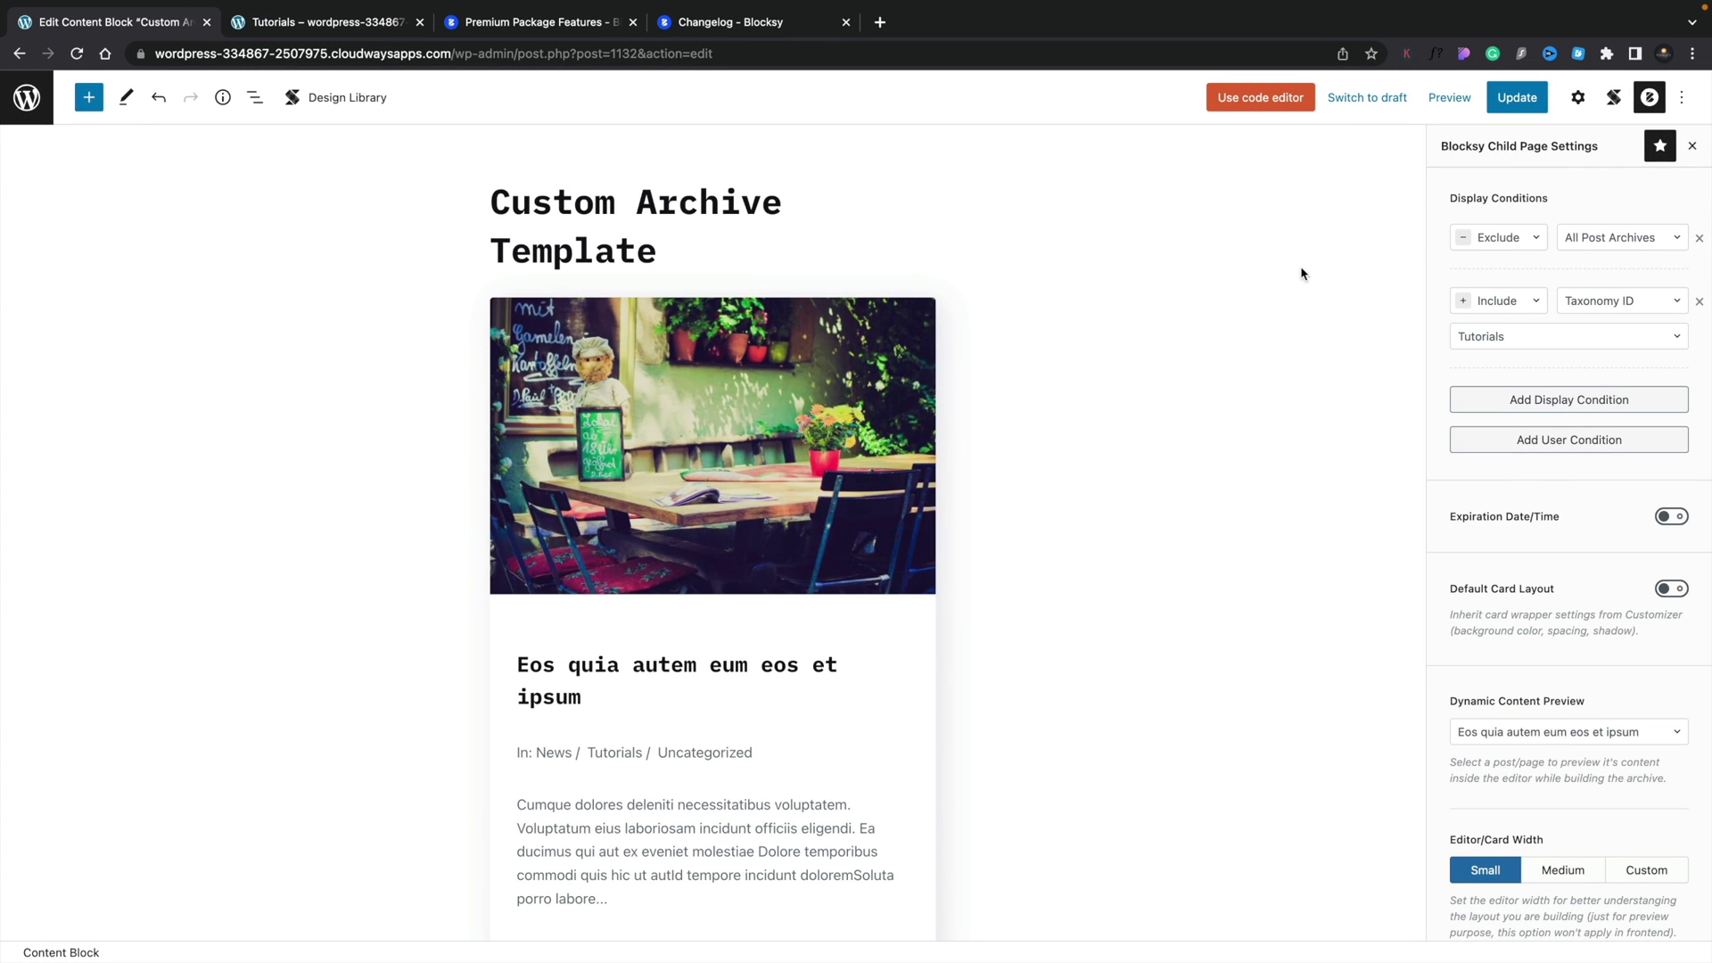
Step: Compare the card layout in the template with the cards on the live Tutorials archive page, and return to the template editor
scroll(393, 596, "down", 3)
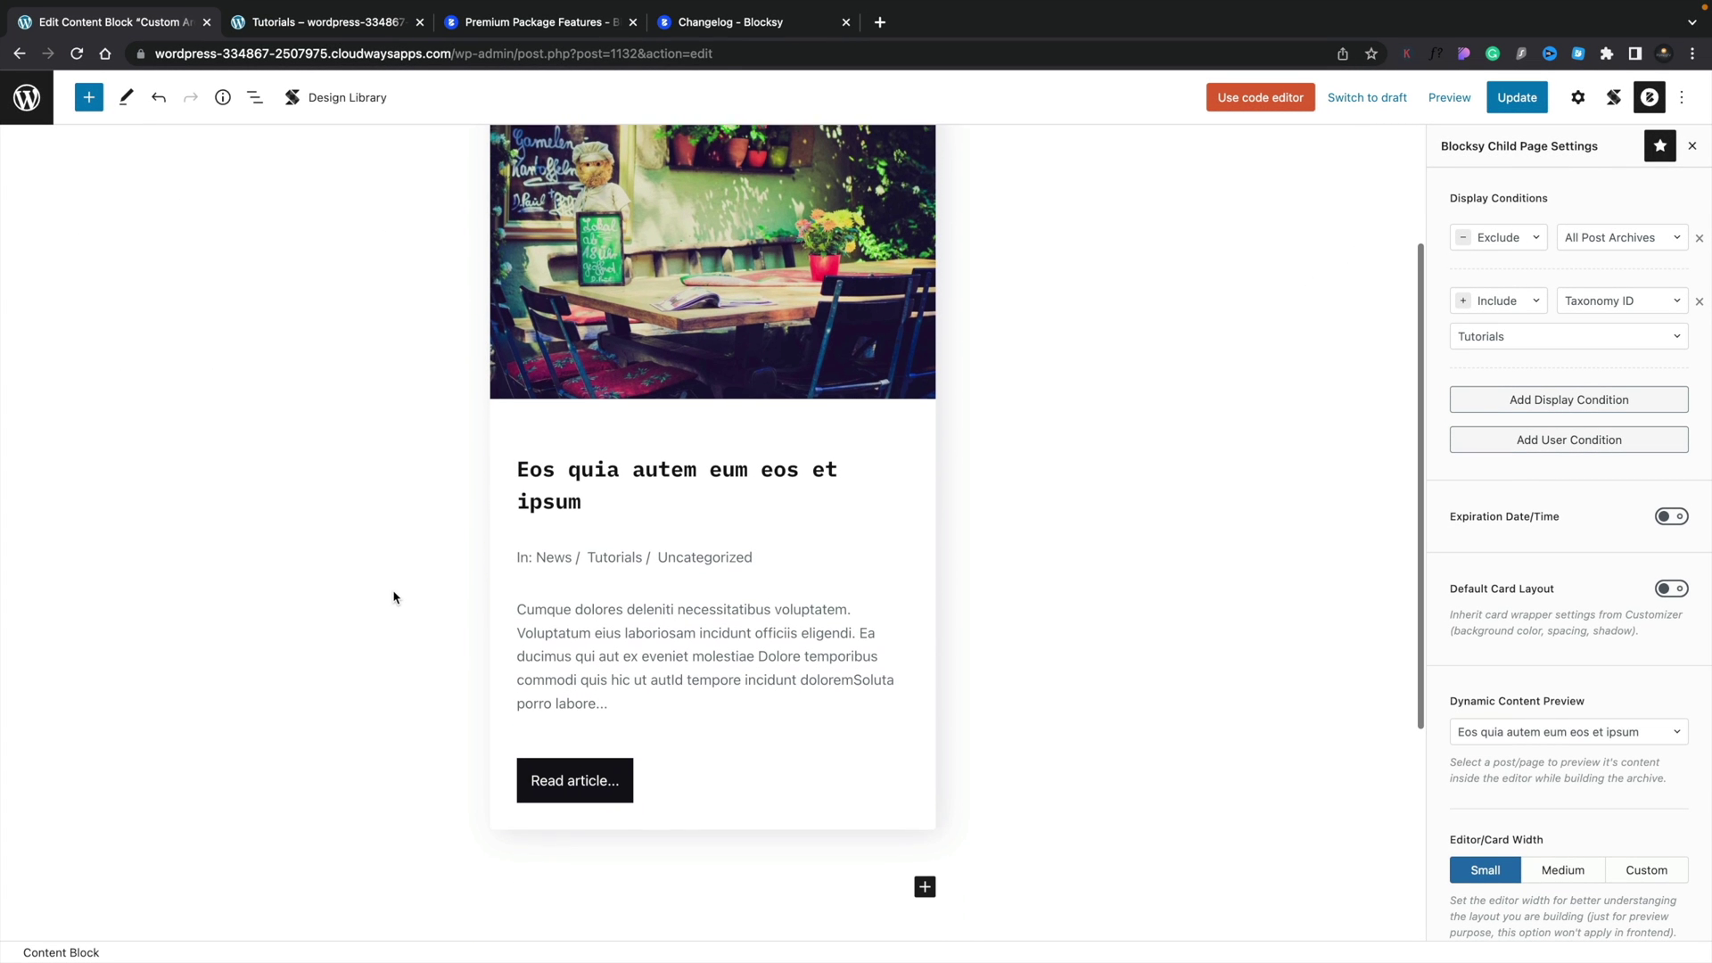
scroll(393, 596, "up", 1)
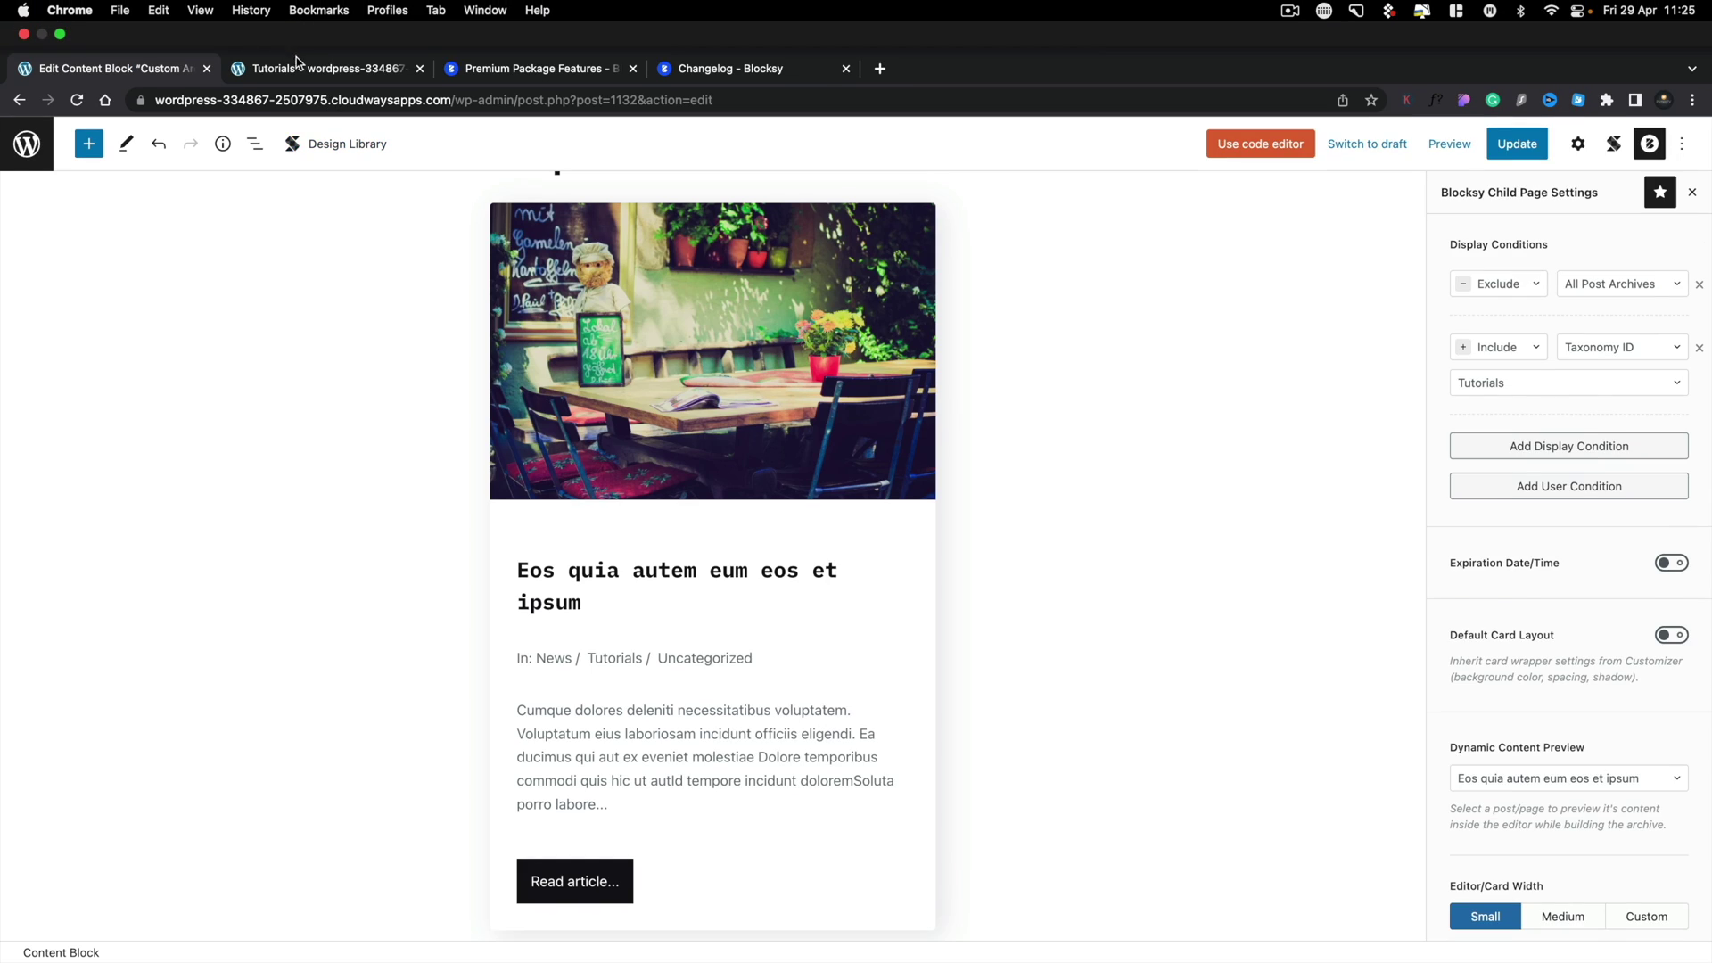
left_click(299, 67)
scroll(178, 535, "down", 5)
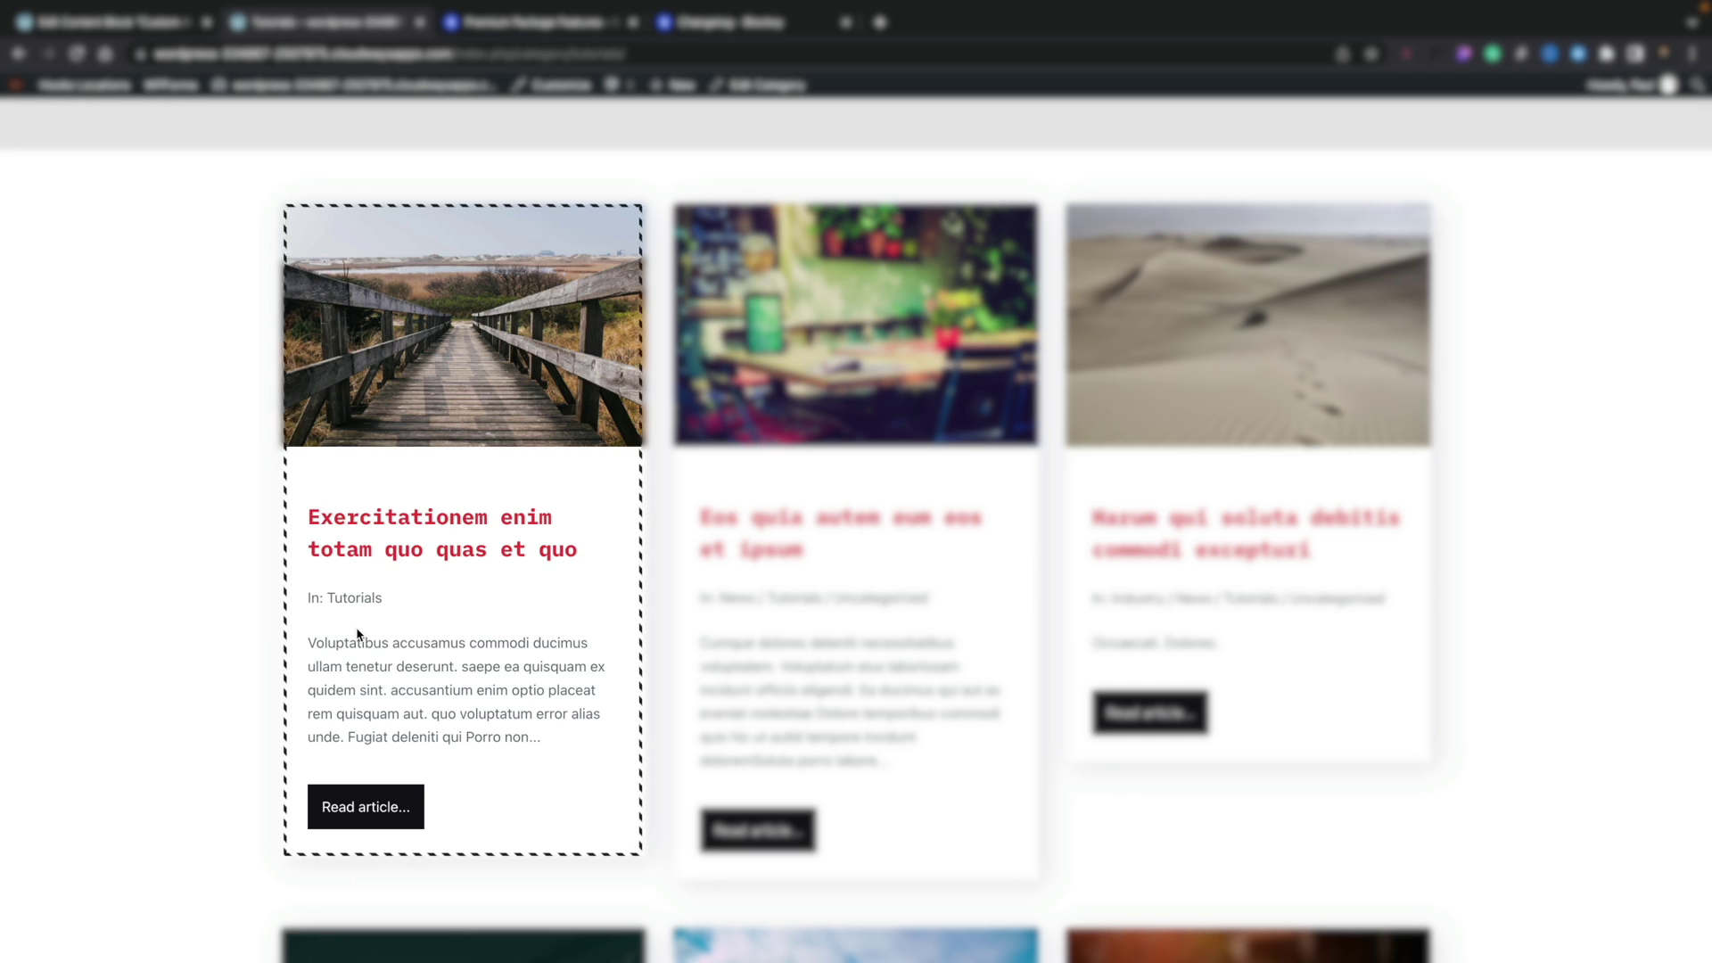
left_click(117, 23)
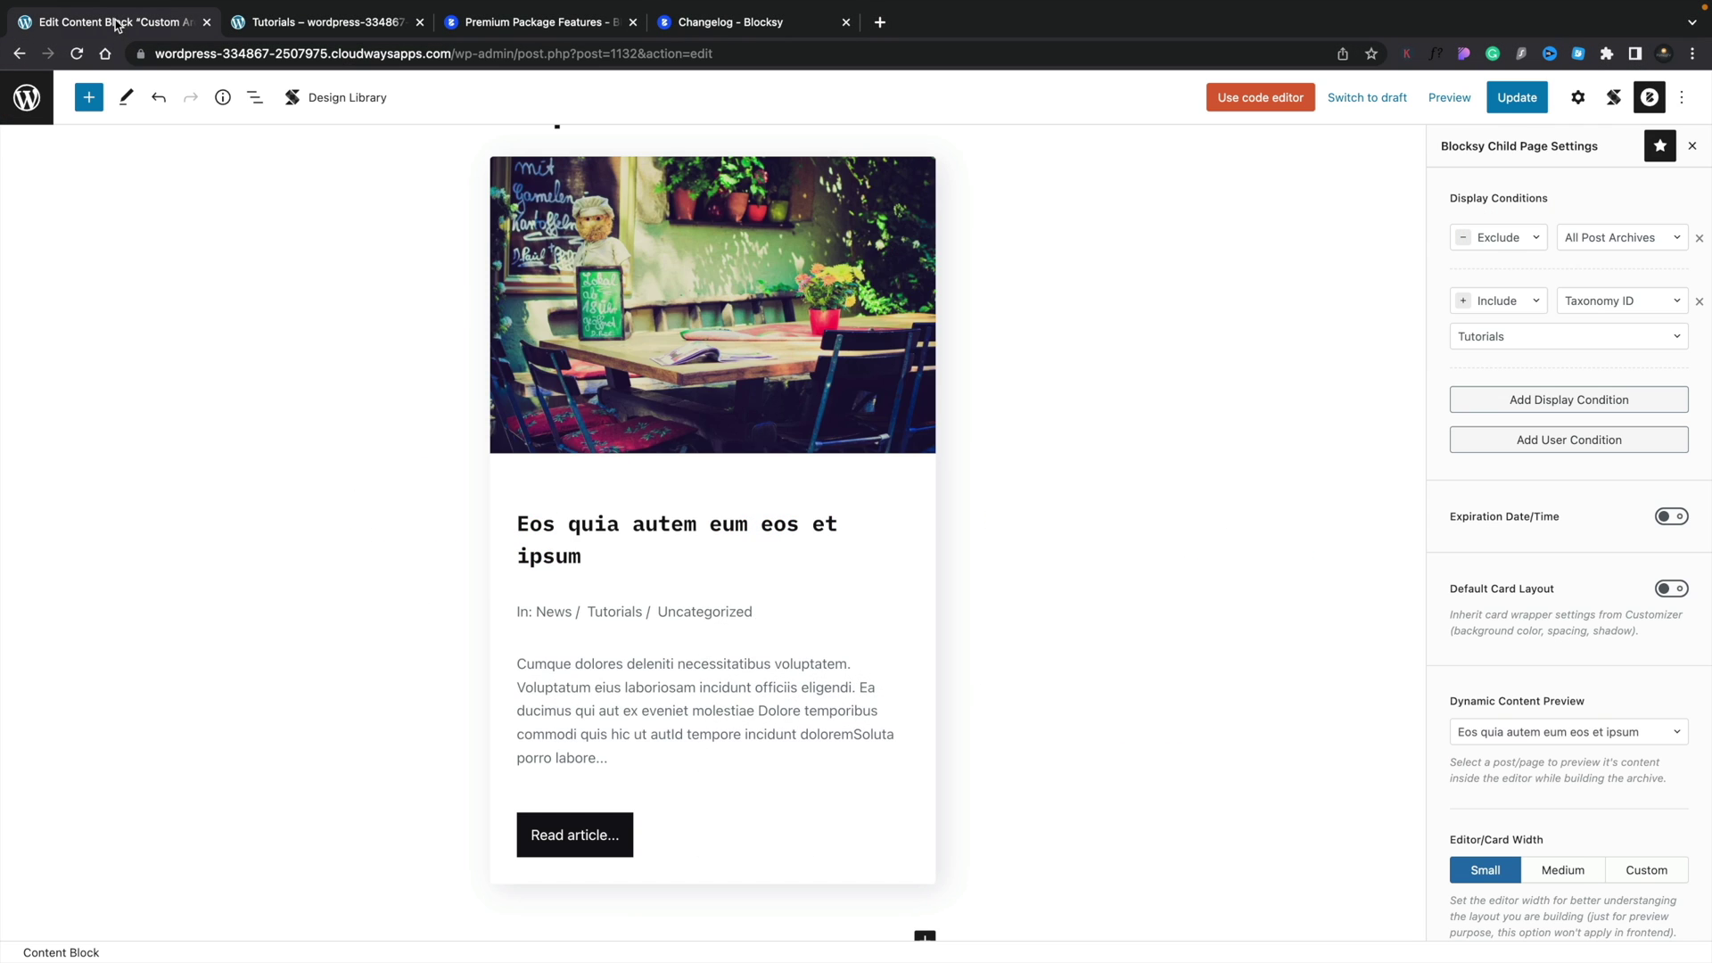
Step: Remove the existing Columns / Container block with all its content from the custom archive template
left_click(256, 100)
left_click(305, 191)
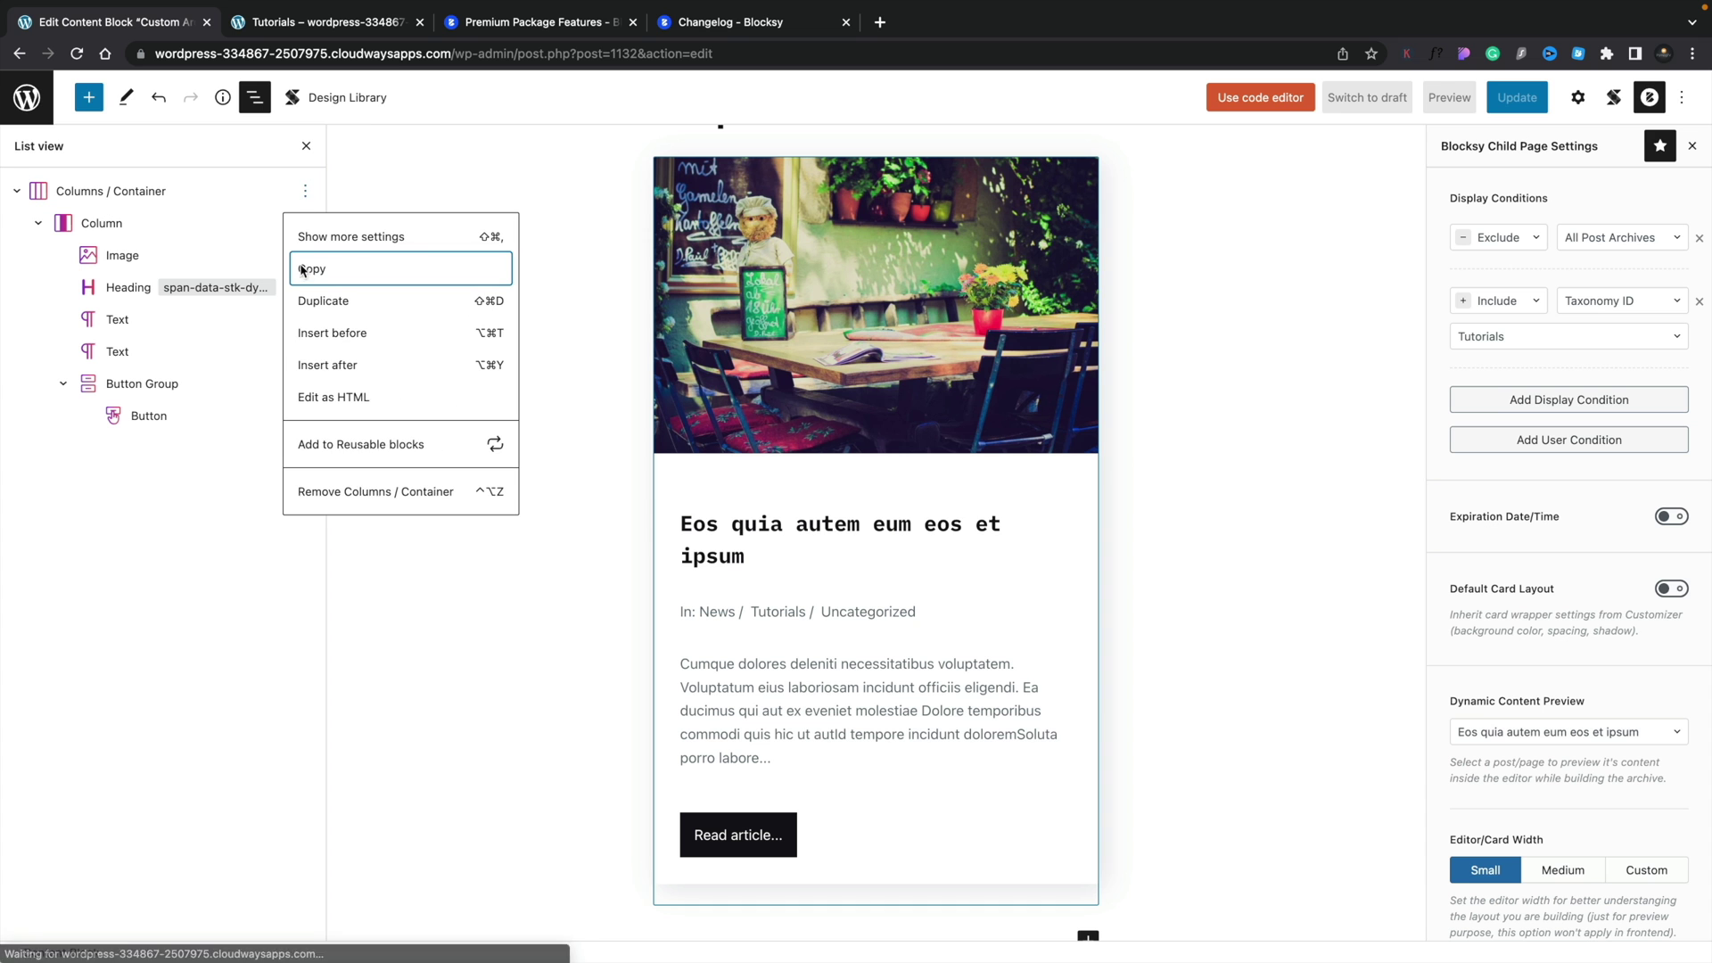
left_click(336, 491)
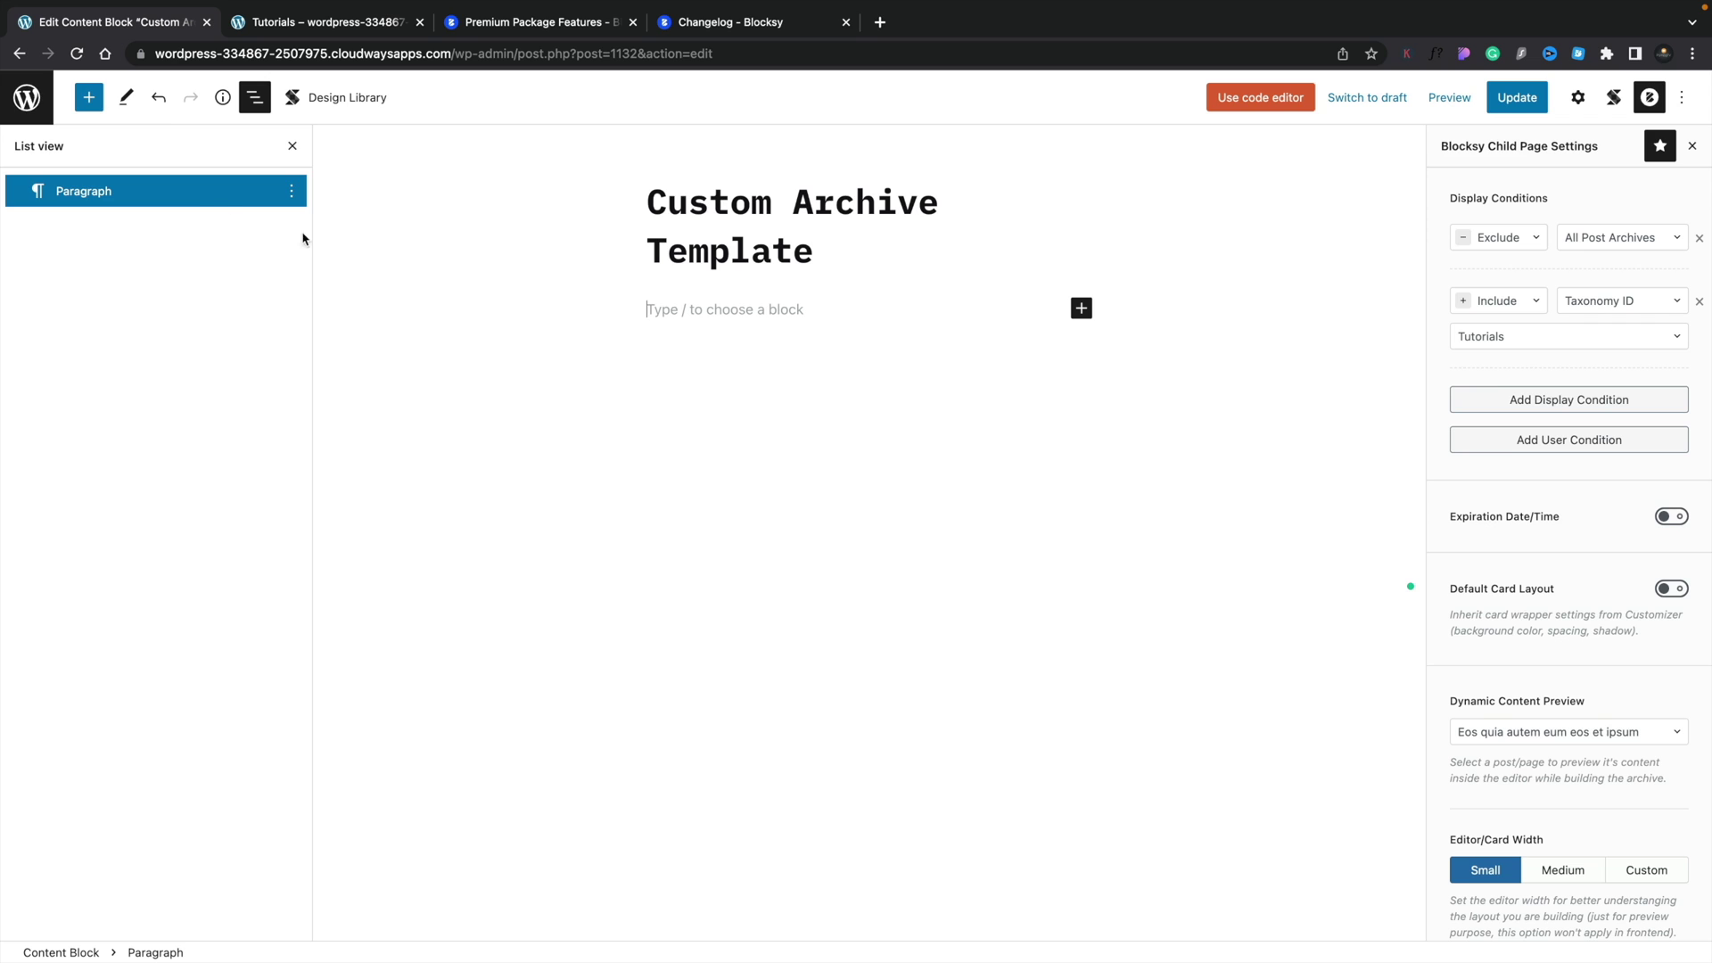
Step: Insert a new Columns / Container block with the single-column 100 variation into the empty template
left_click(89, 98)
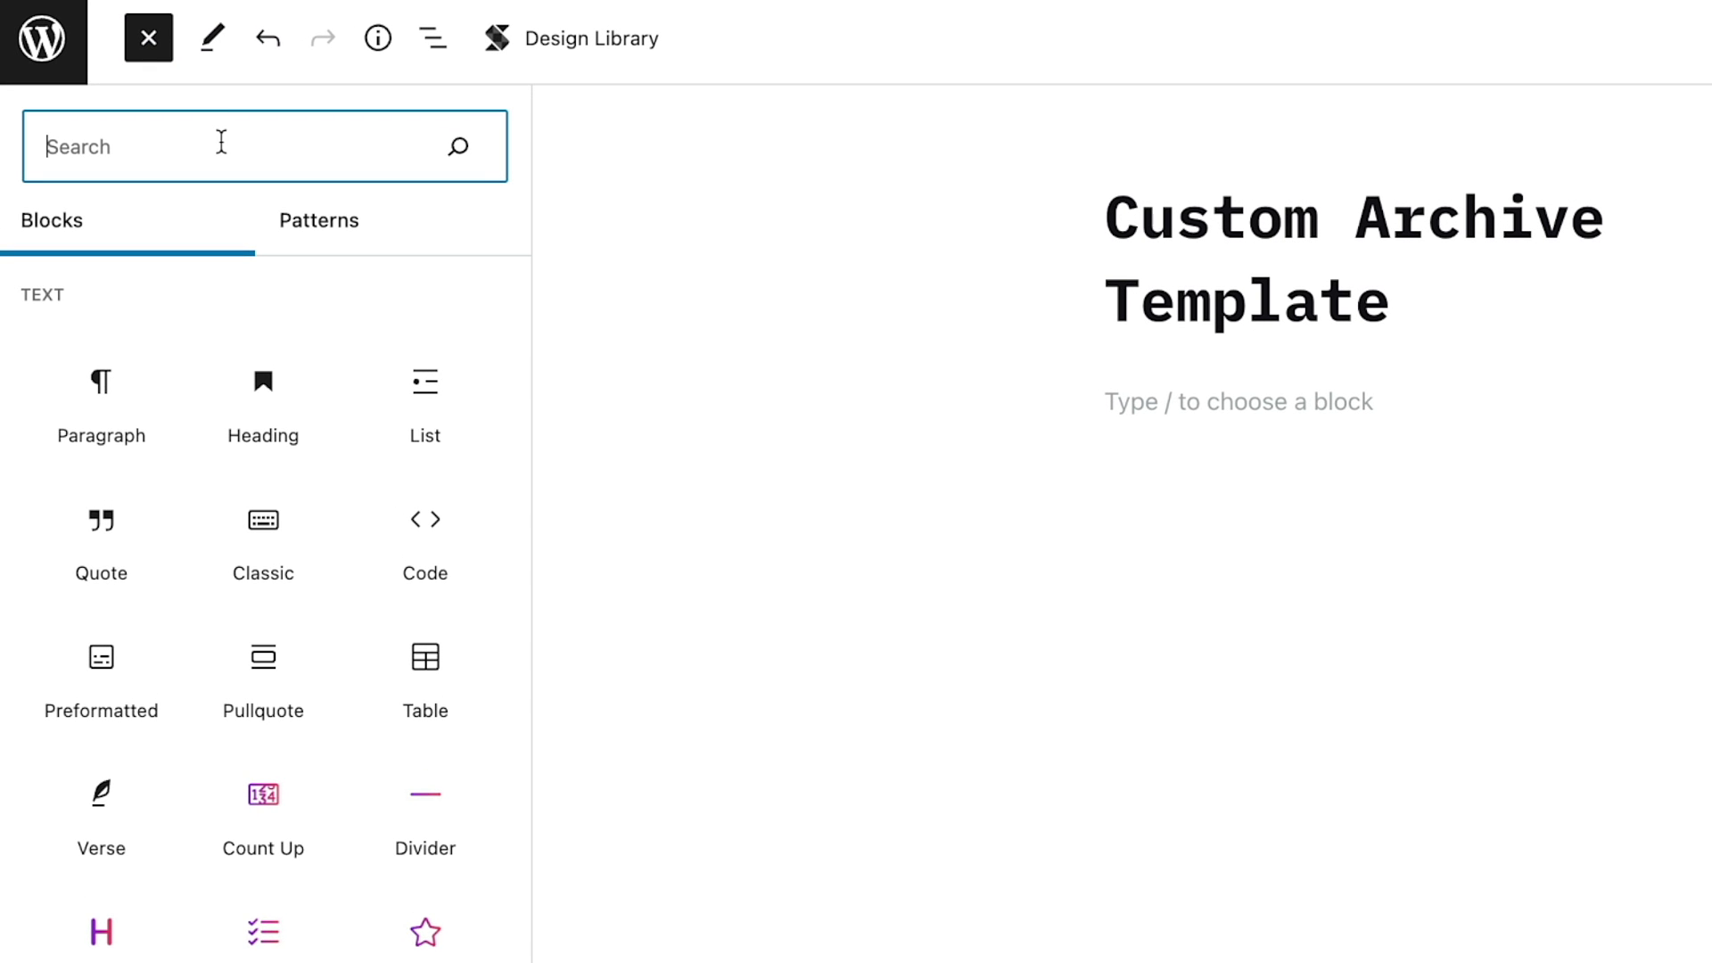
type("colum")
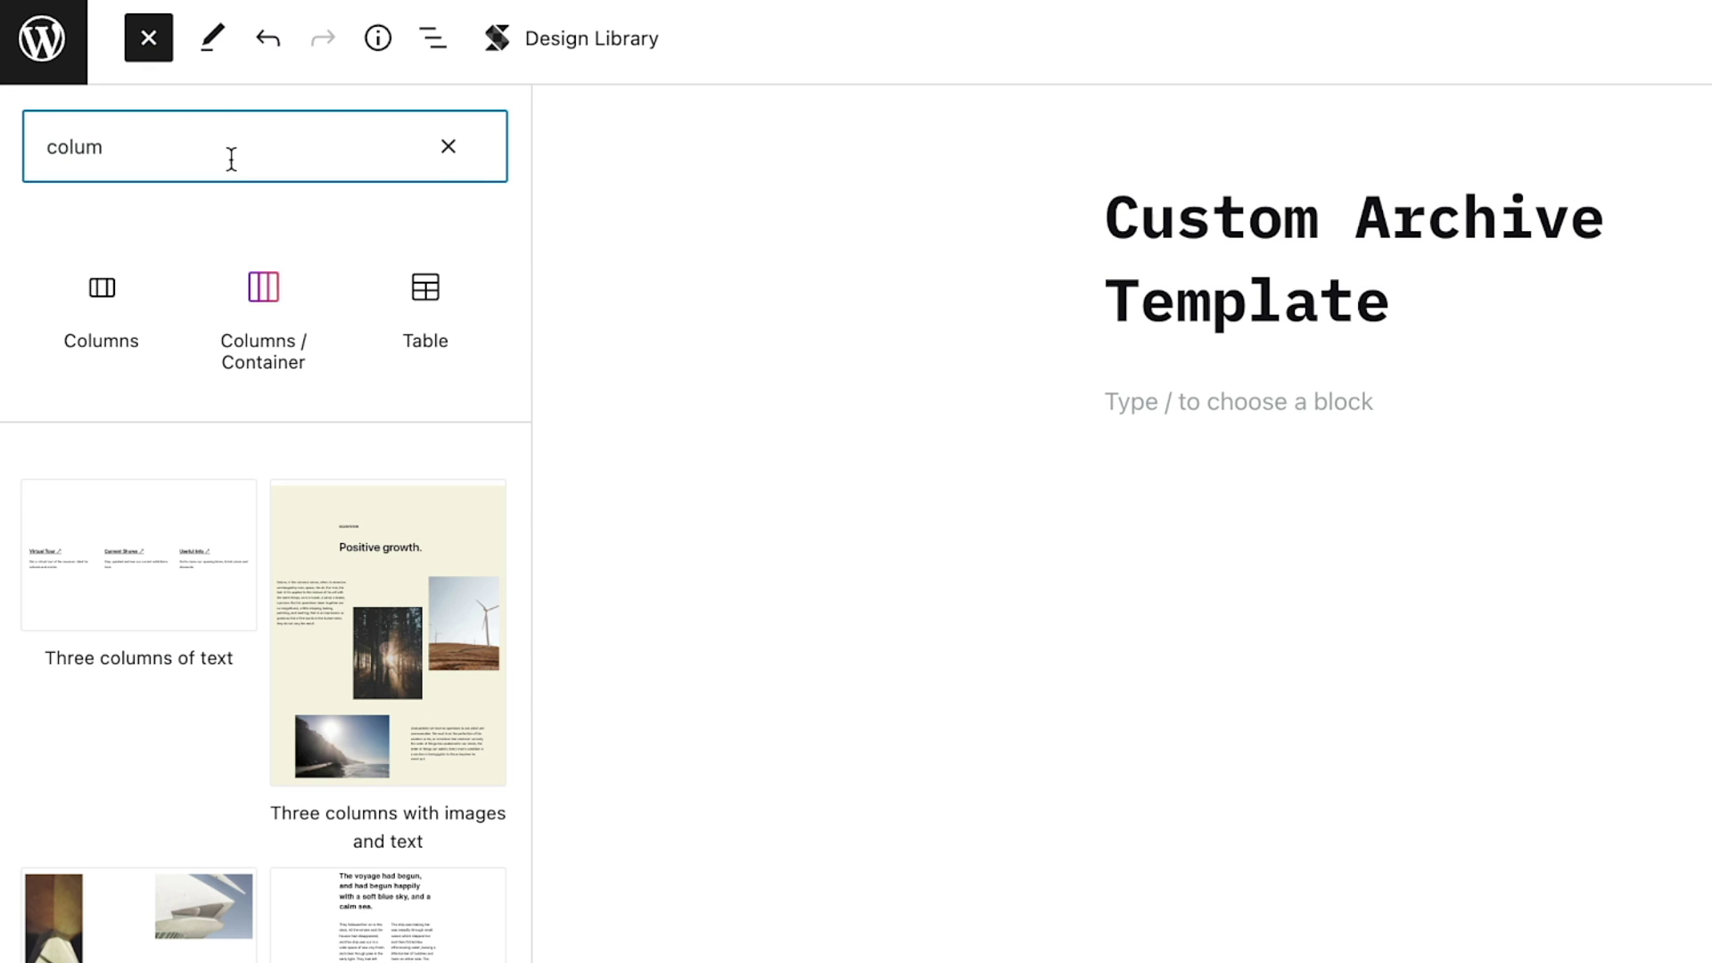
mouse_move(310, 271)
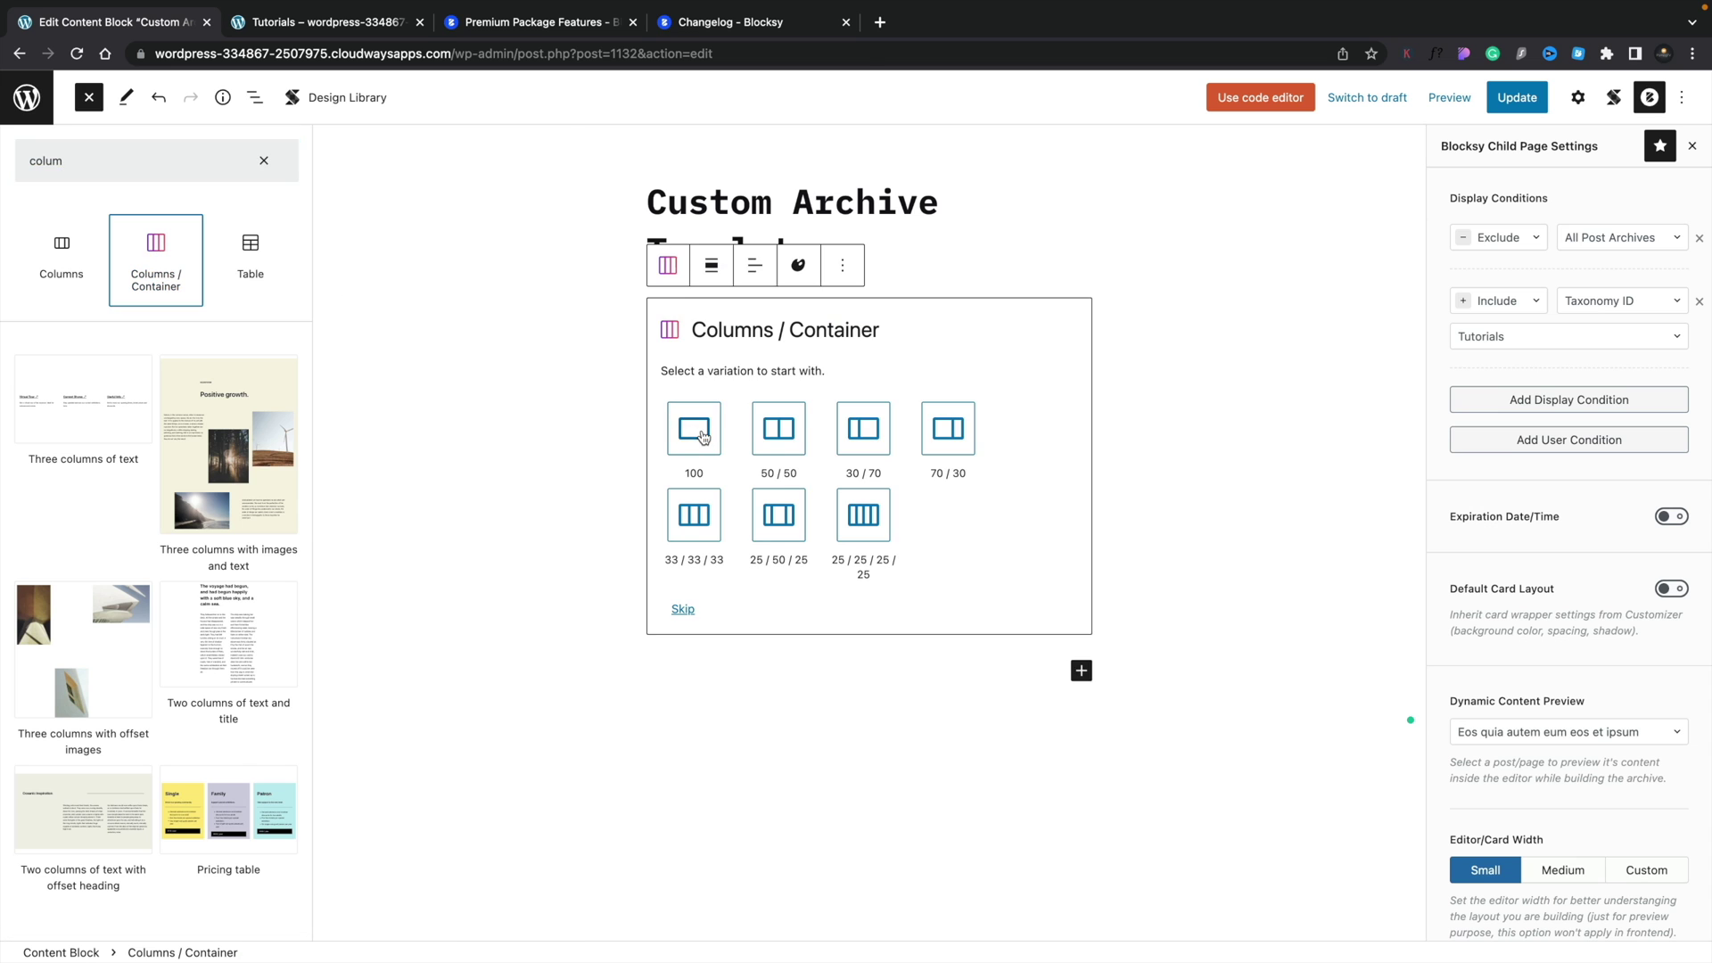
left_click(545, 437)
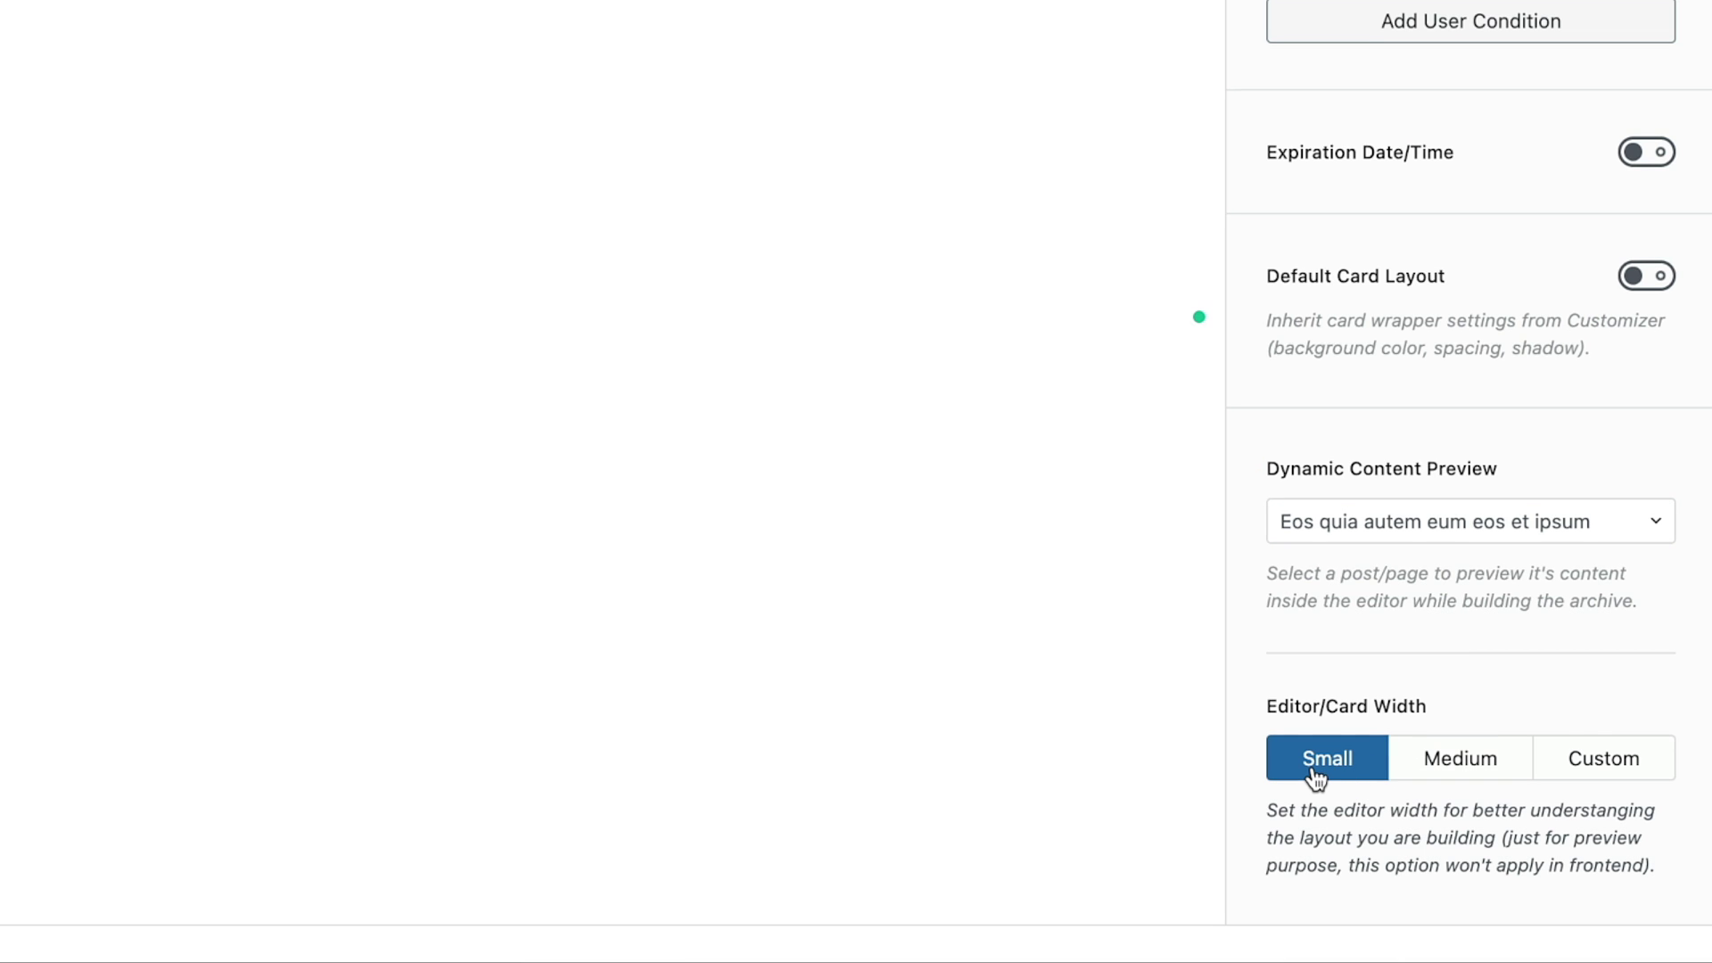
Step: Compare the Small, Medium and Custom editor/card widths and the dynamic content preview posts, finishing on the Small width
left_click(1449, 768)
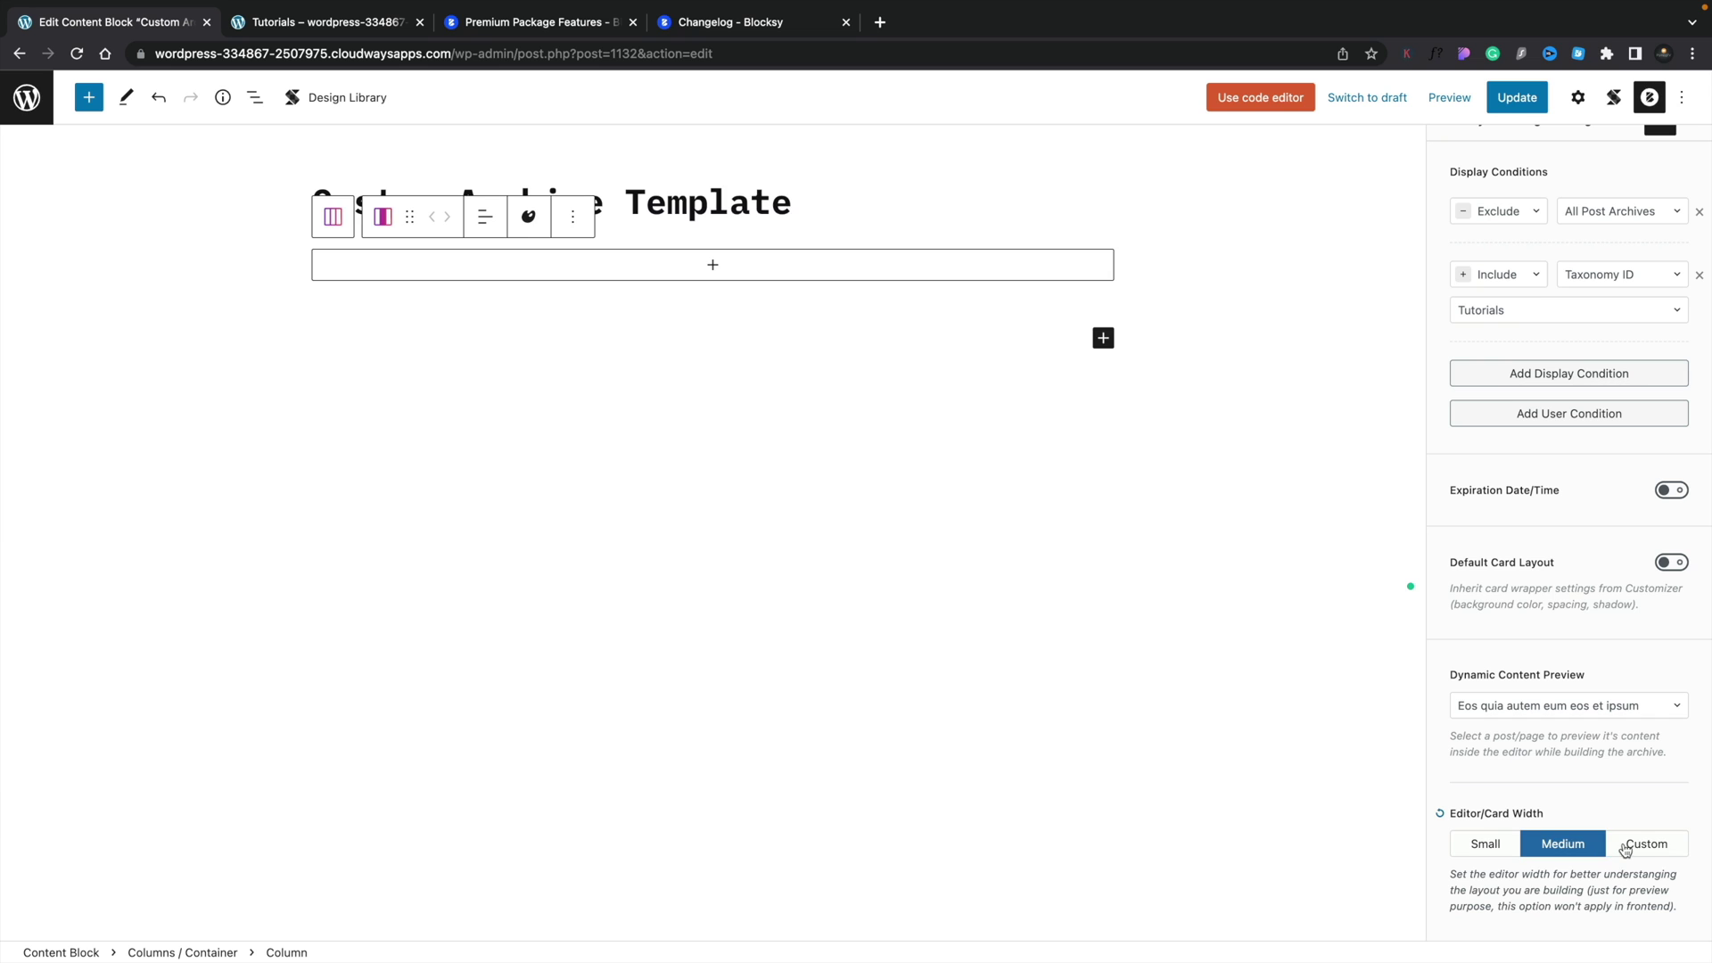
left_click(1625, 847)
left_click(1576, 848)
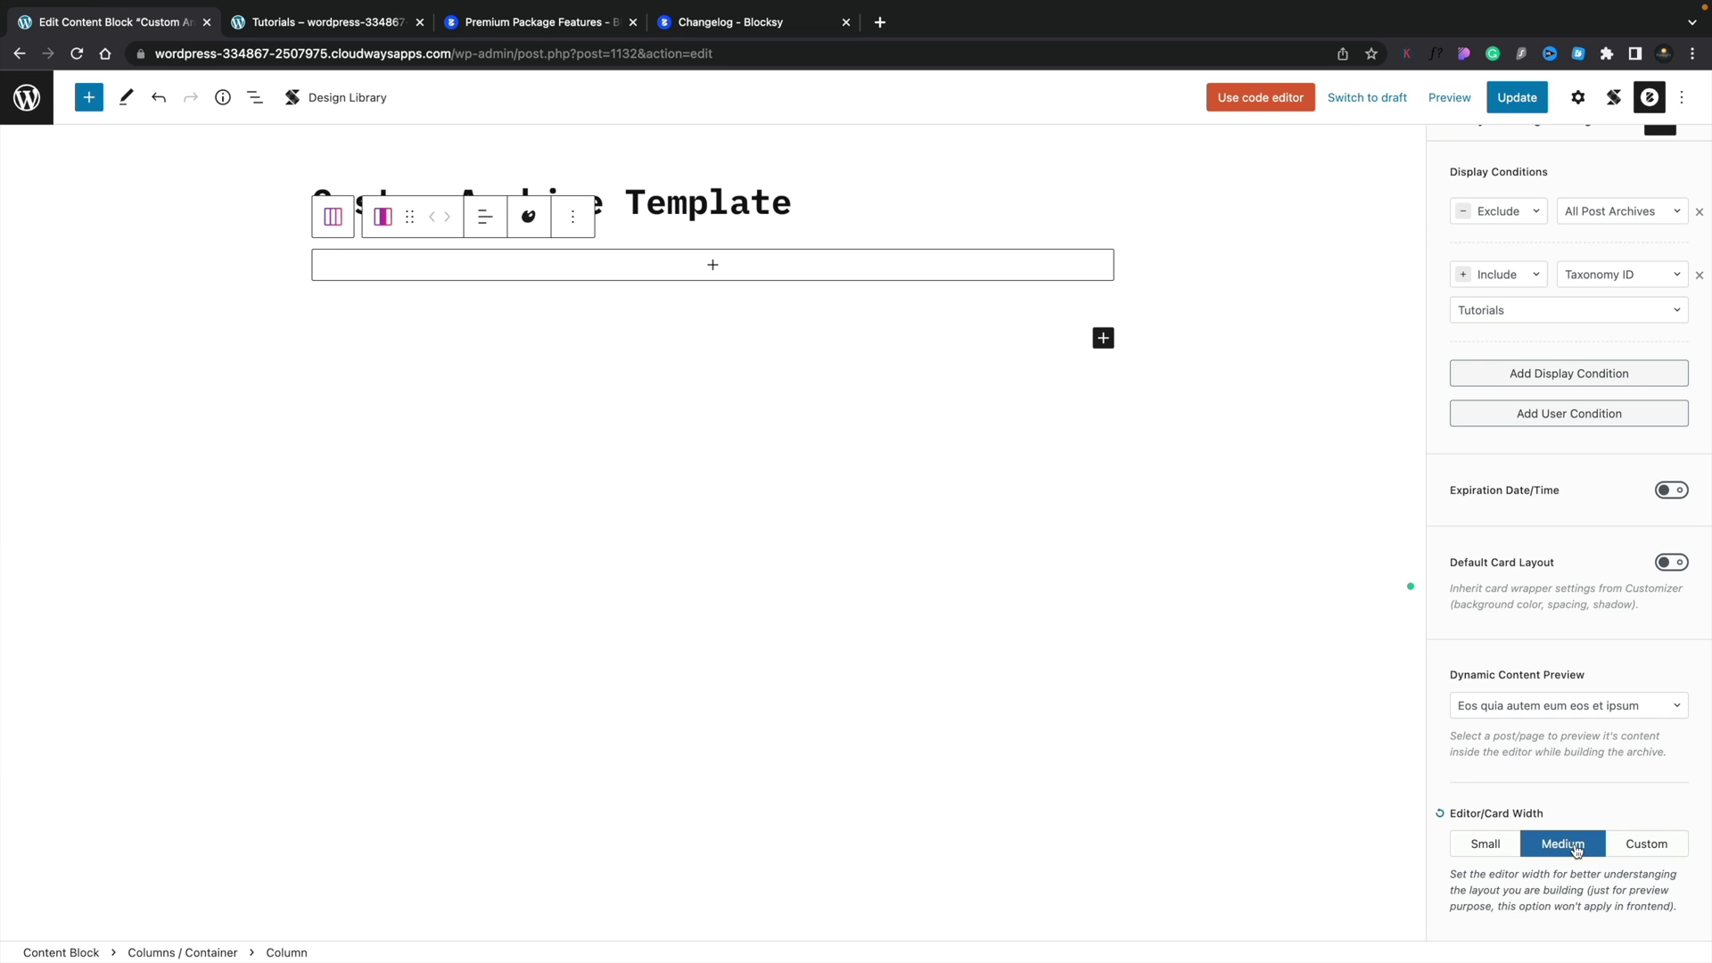
left_click(1487, 846)
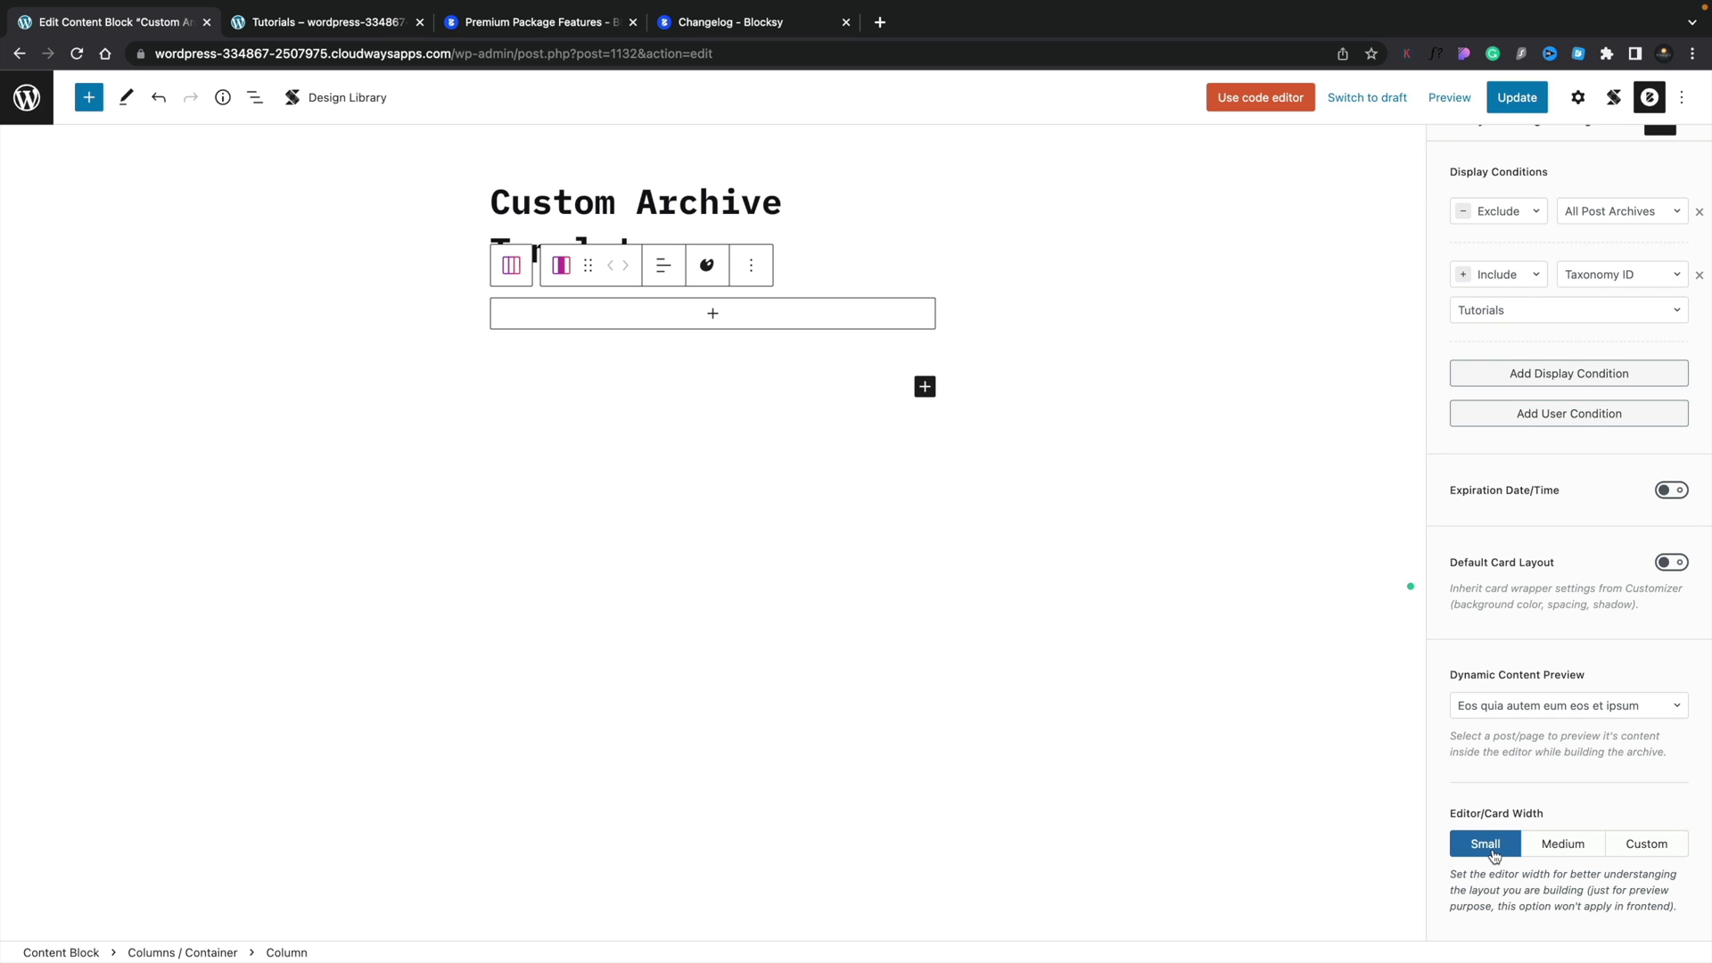
left_click(1630, 853)
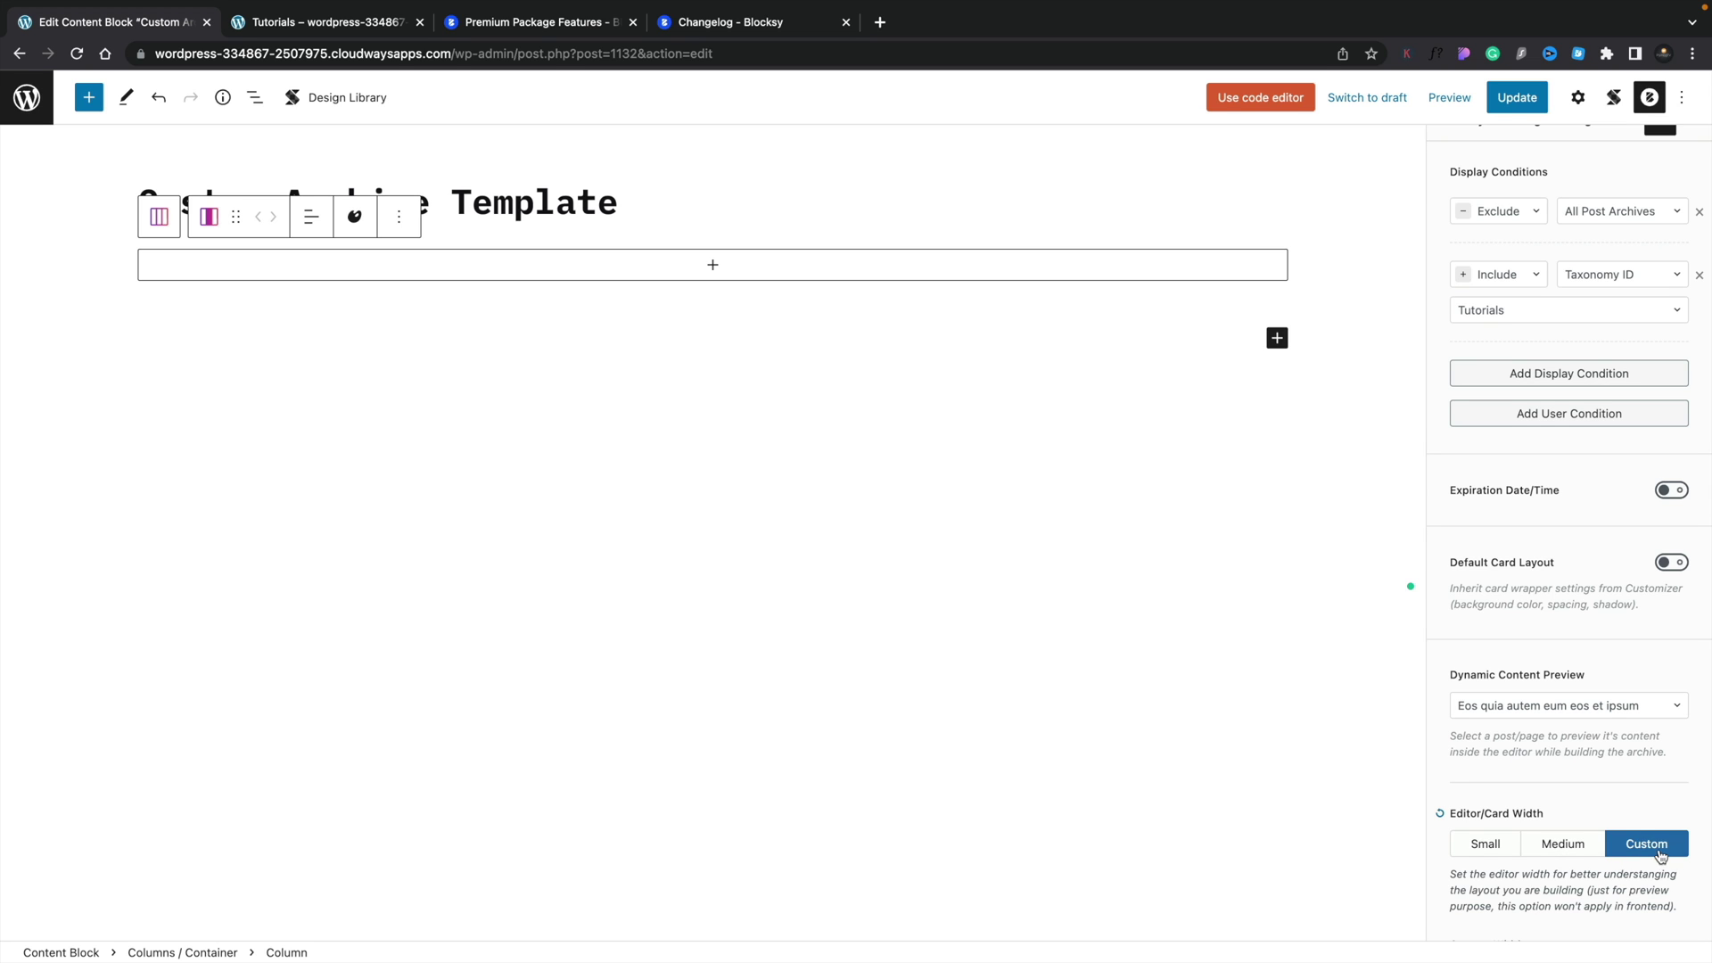
left_click(1577, 856)
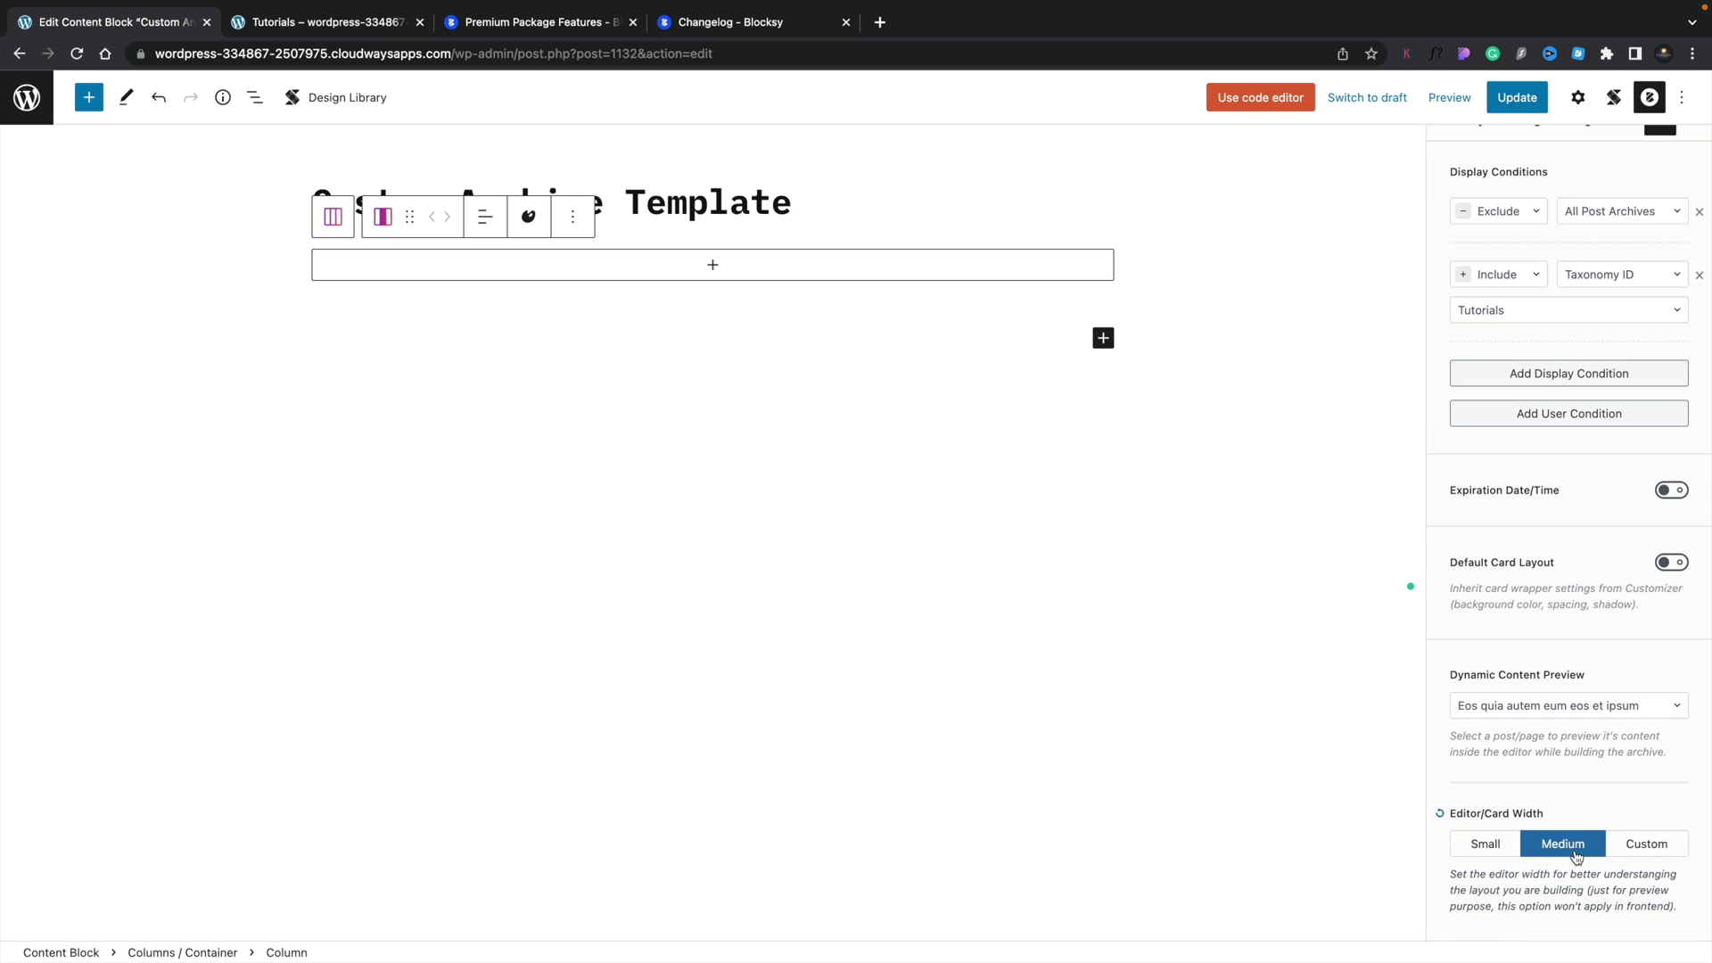
left_click(1612, 711)
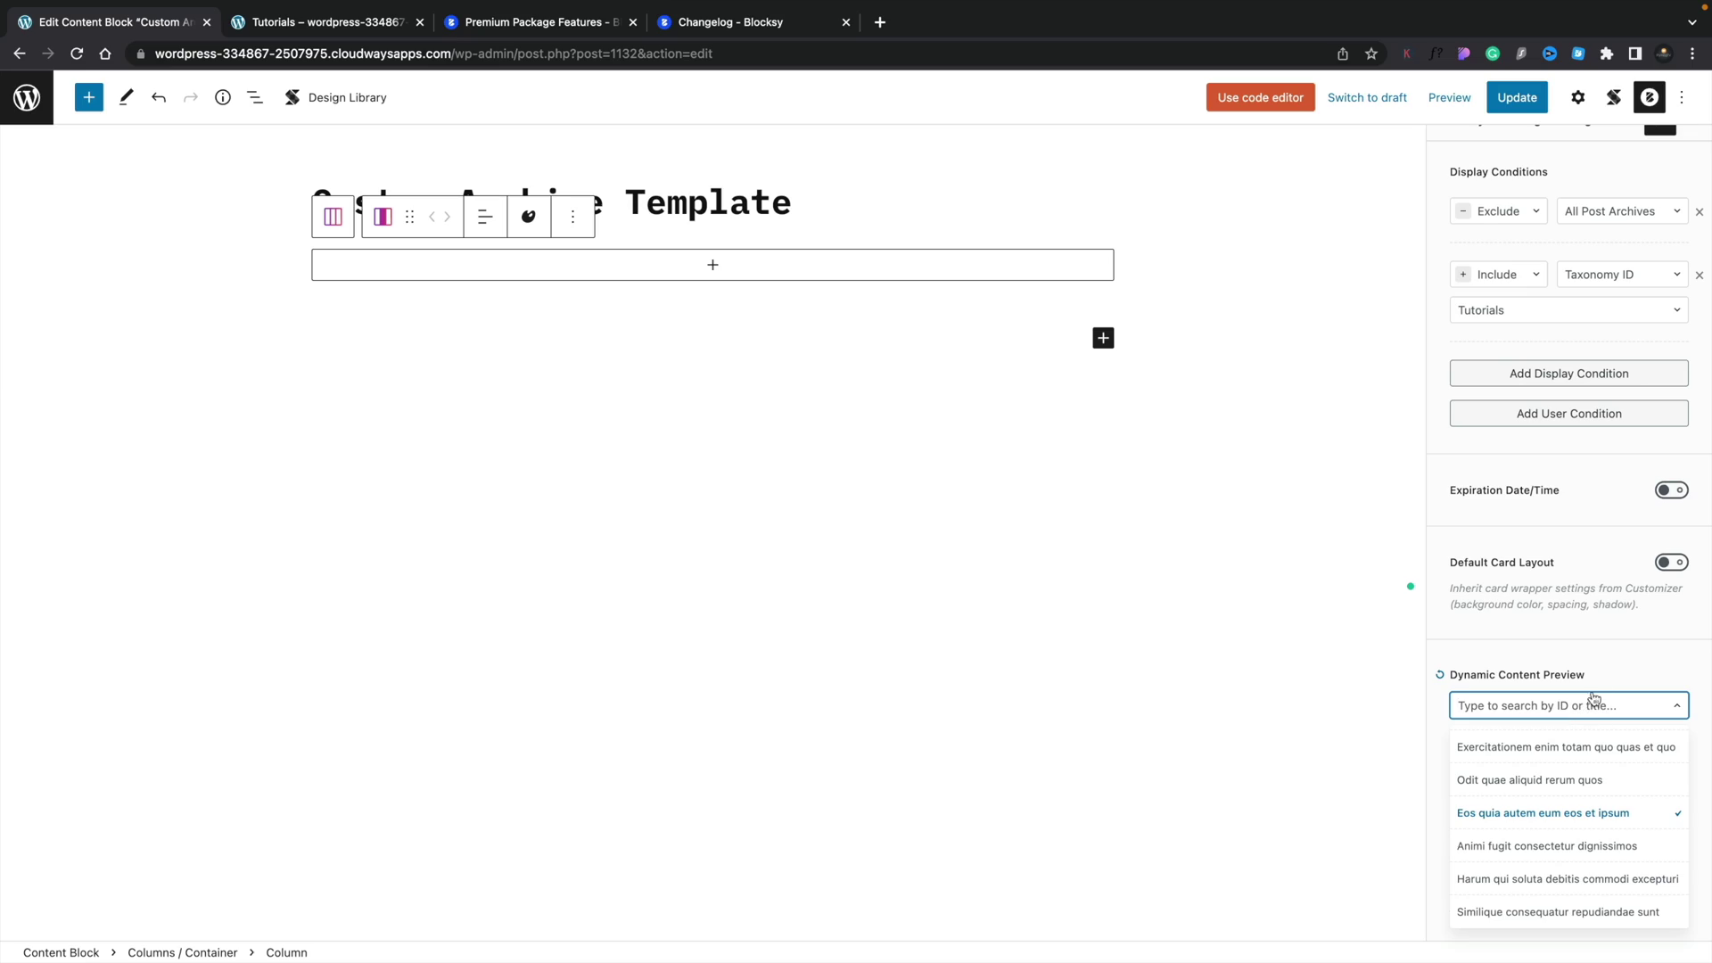
left_click(1629, 669)
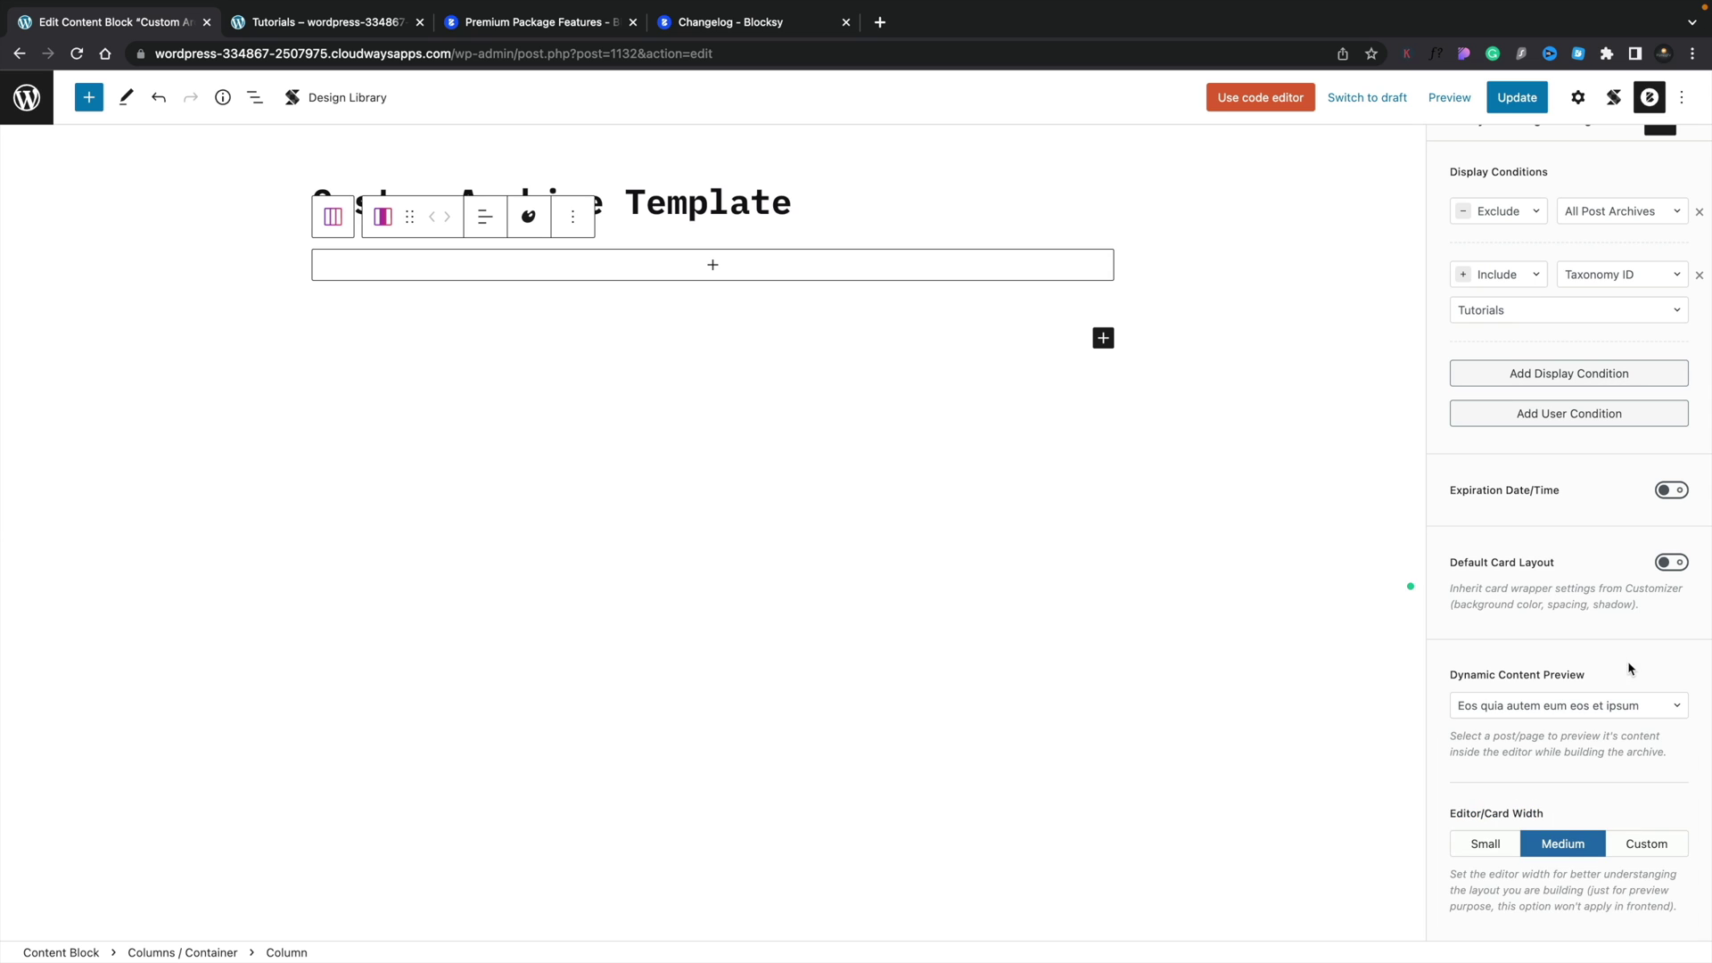
left_click(1485, 843)
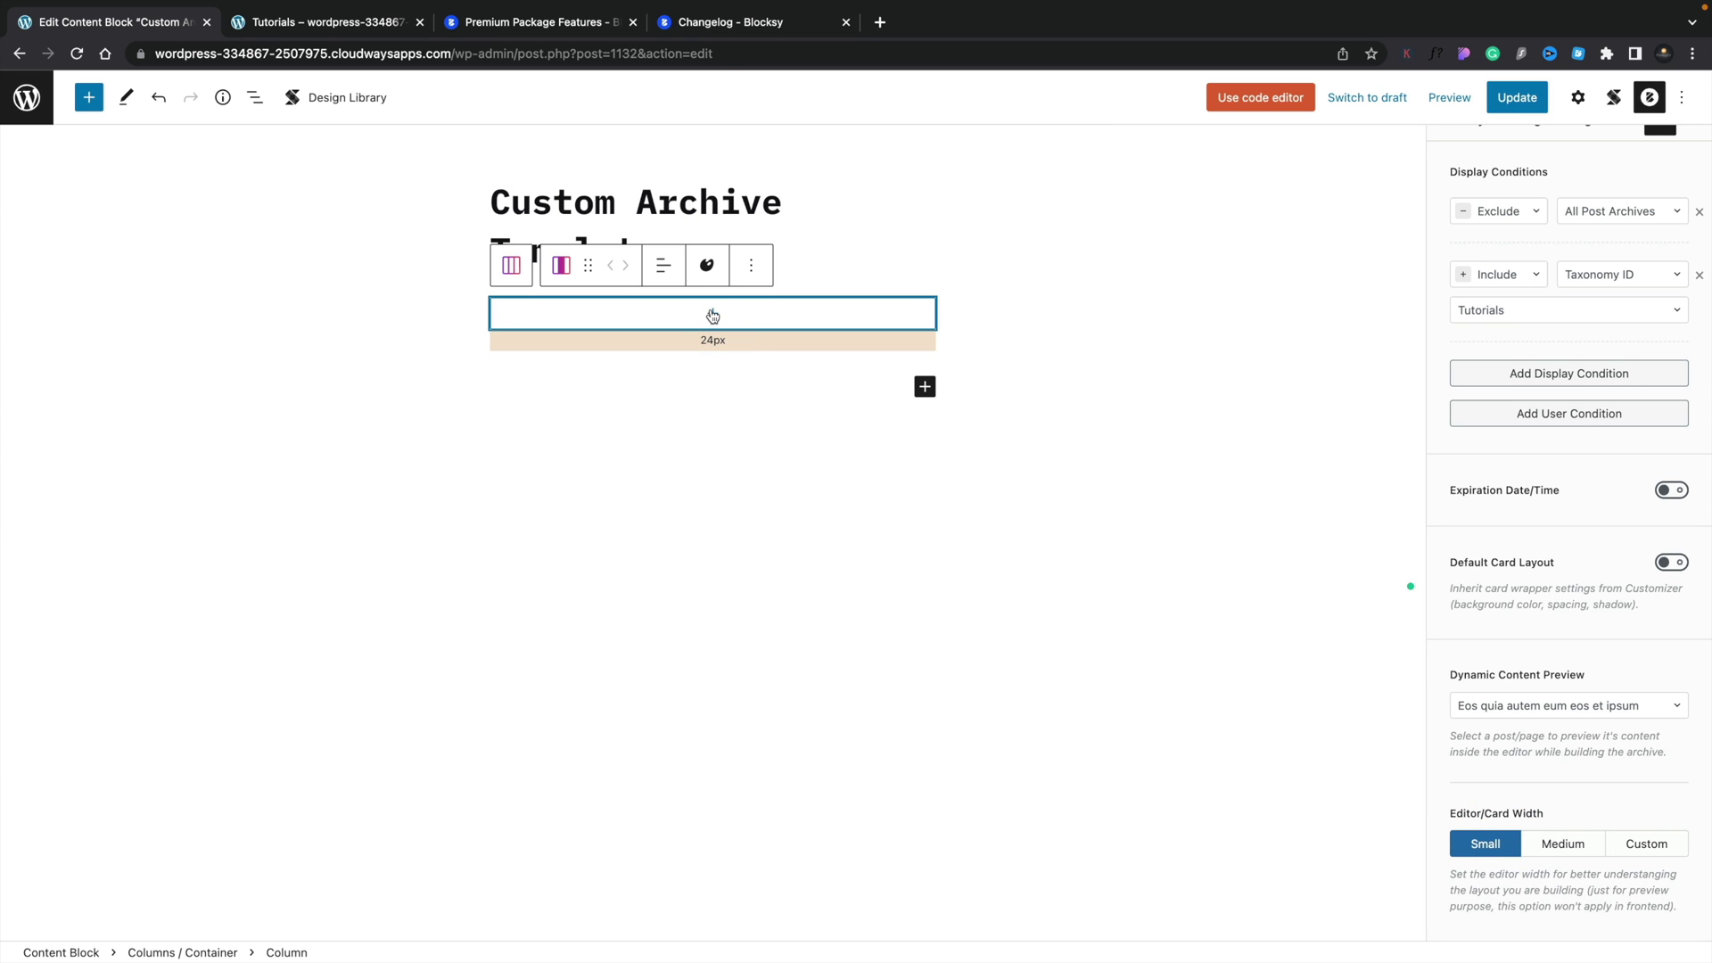
Step: Insert a Stackable Image block inside the column of the Columns / Container block
left_click(255, 98)
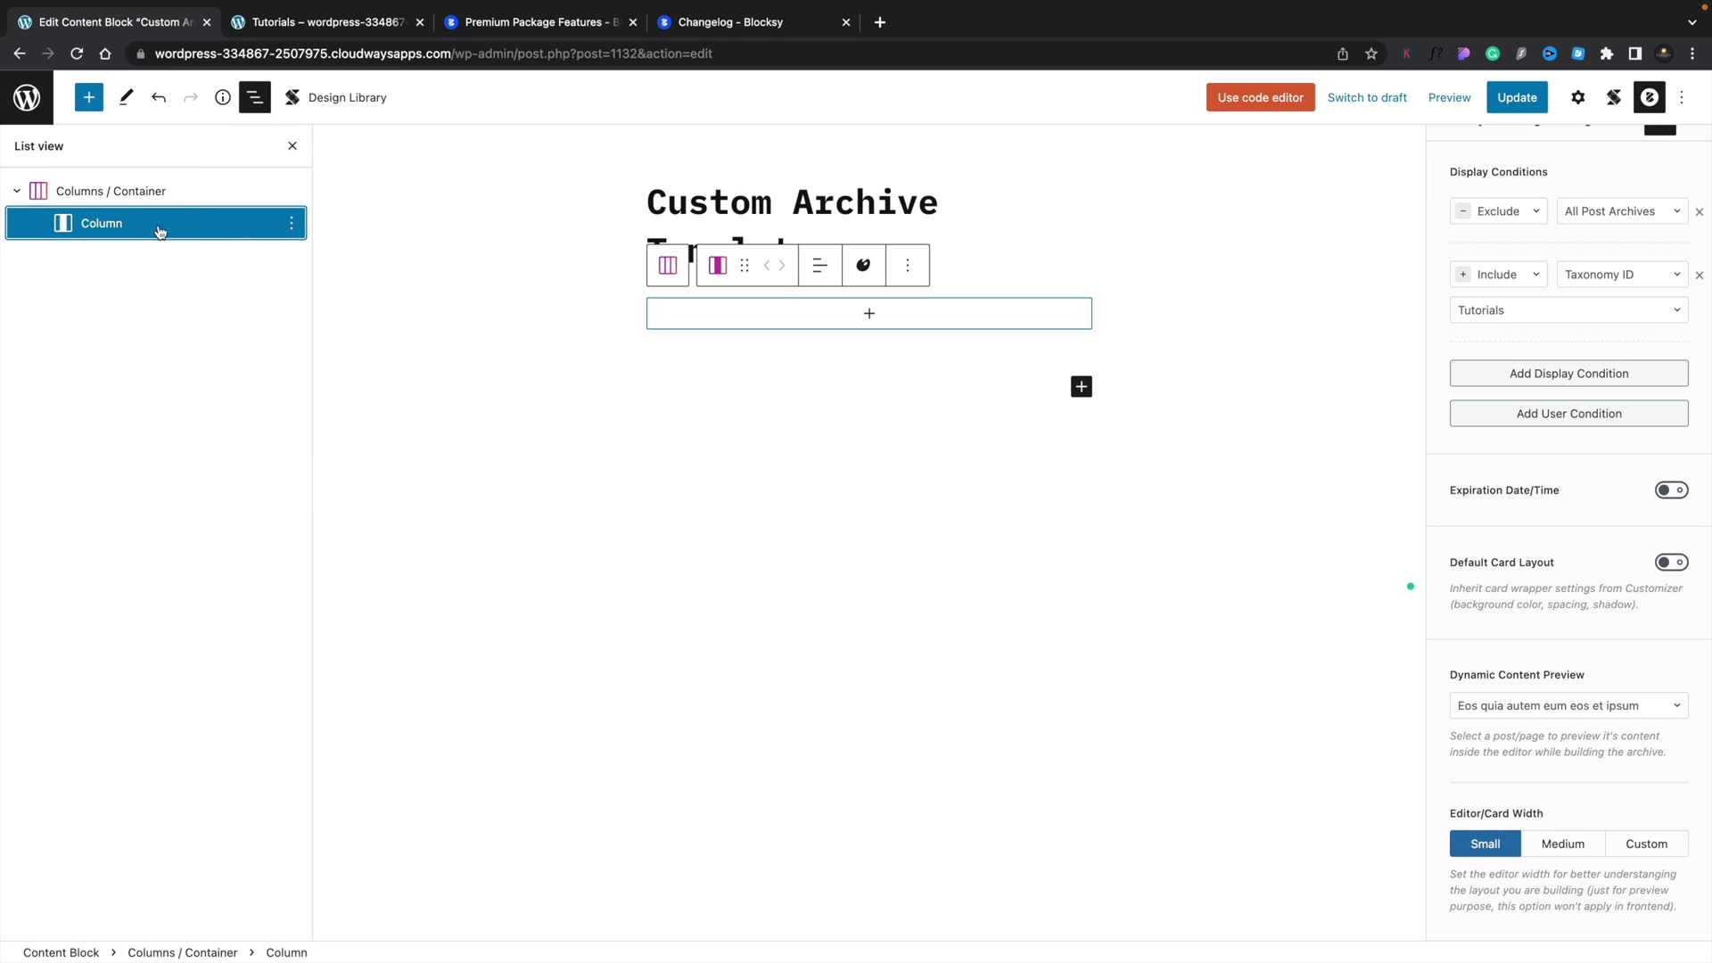
left_click(870, 316)
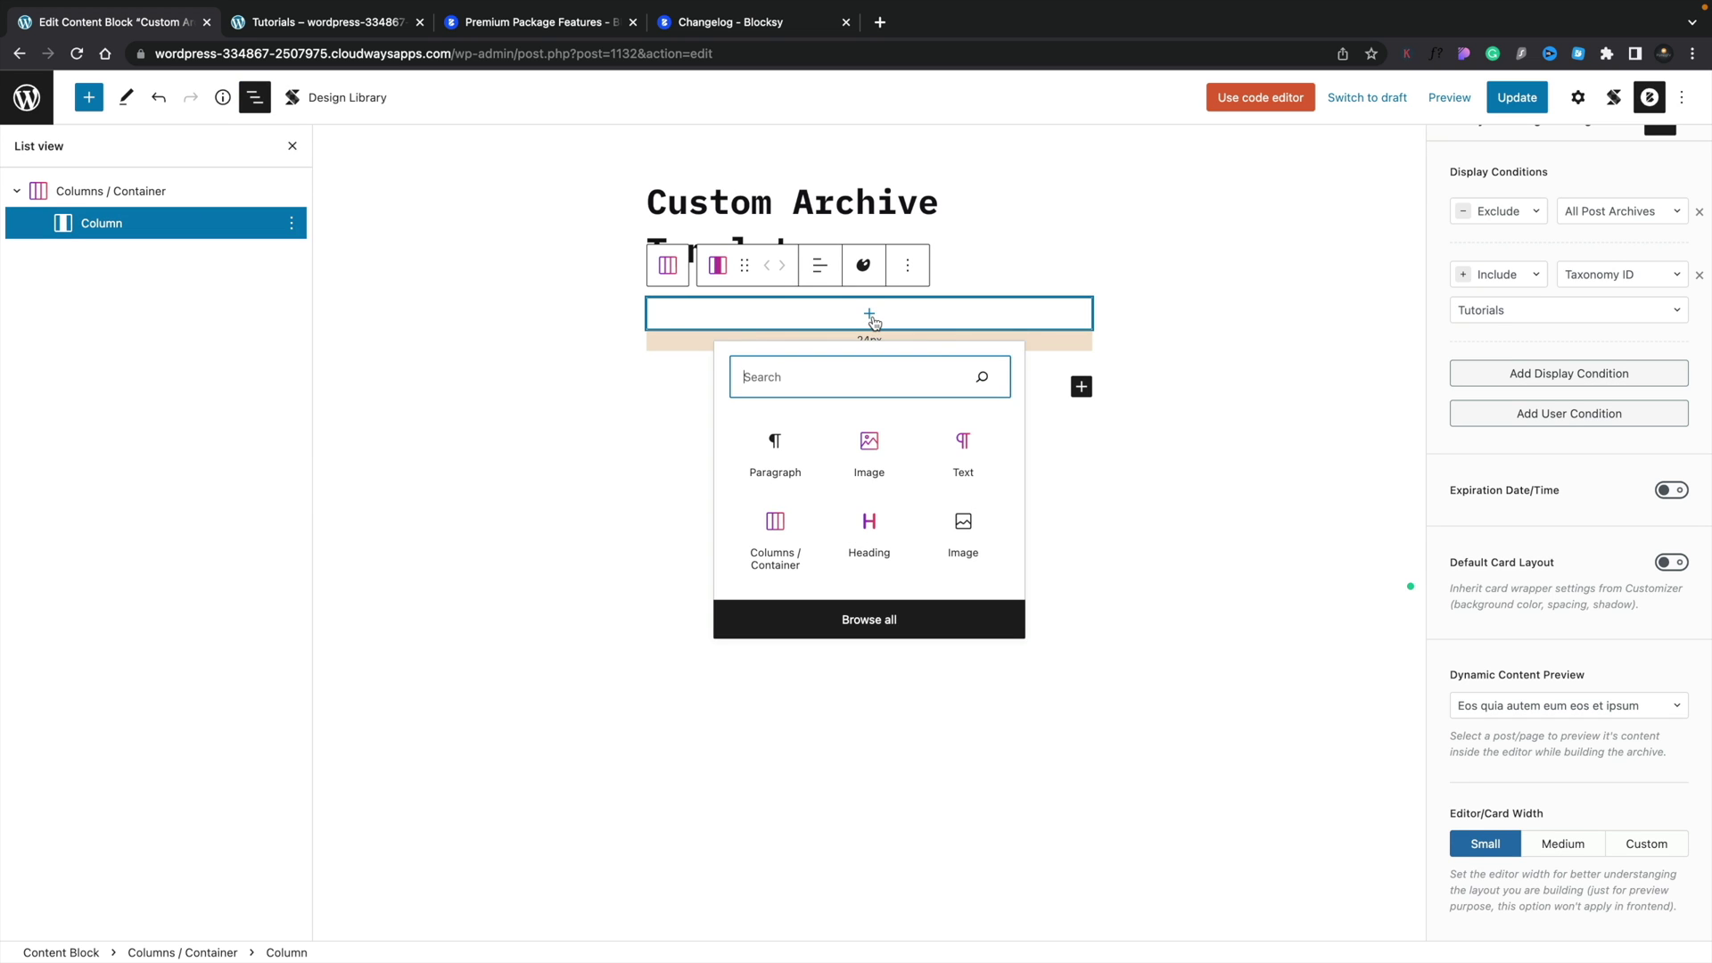
left_click(868, 453)
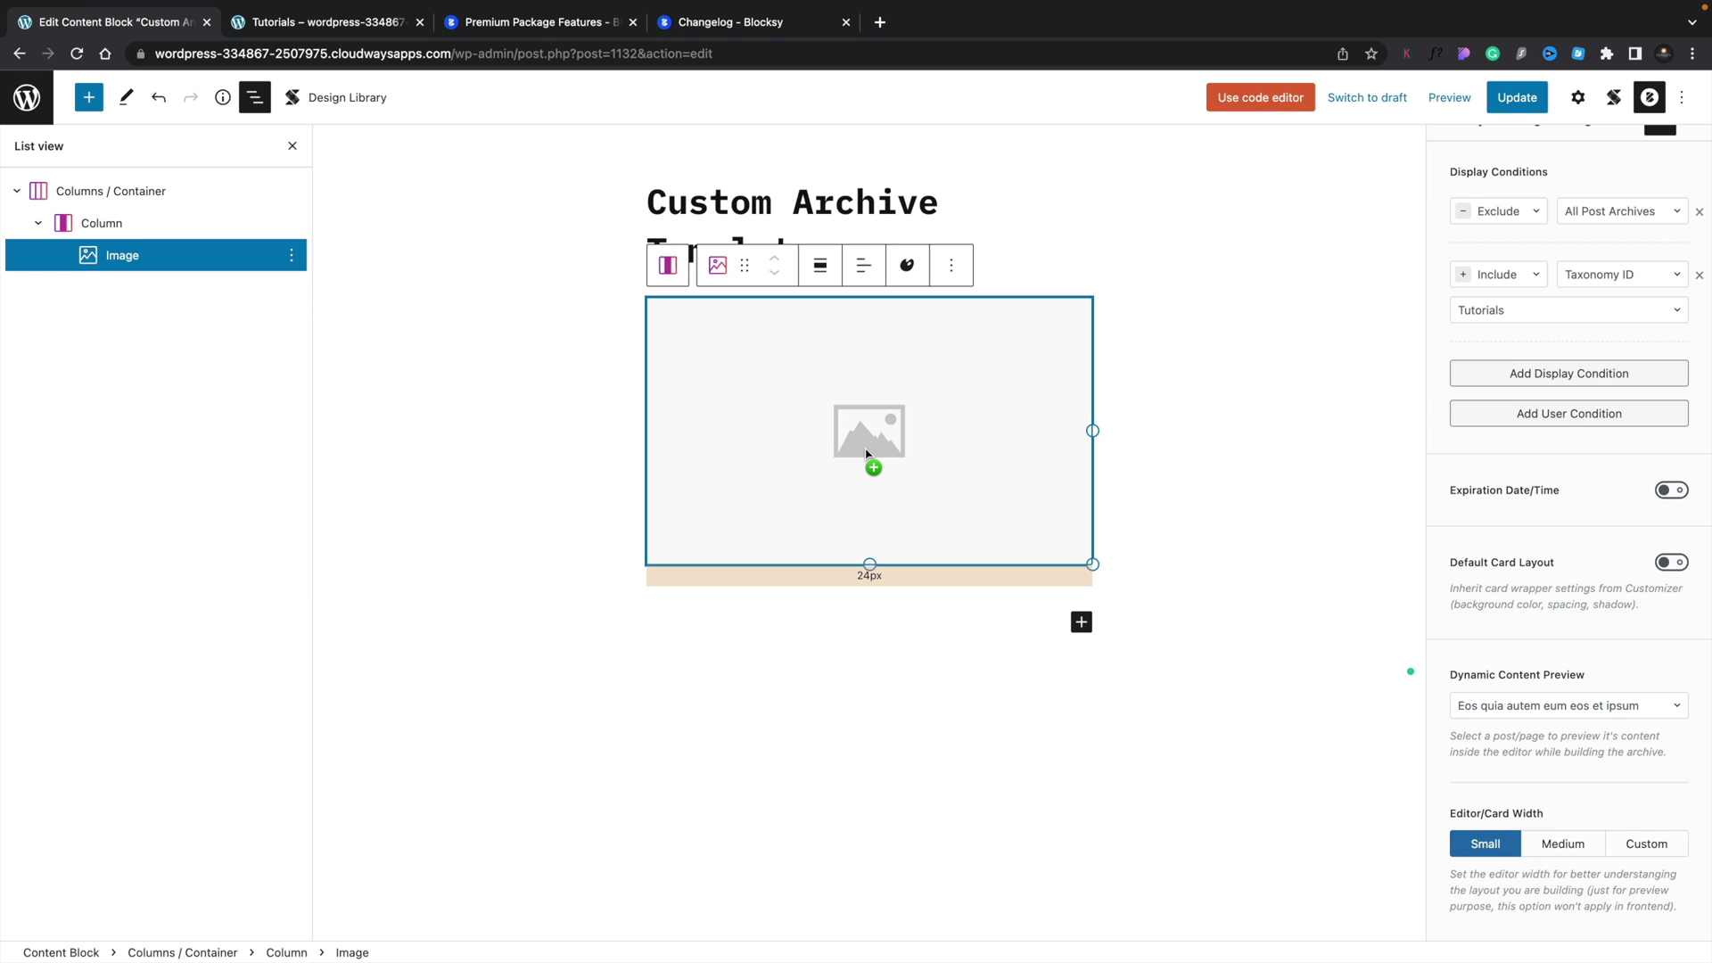
left_click_drag(864, 453, 1052, 390)
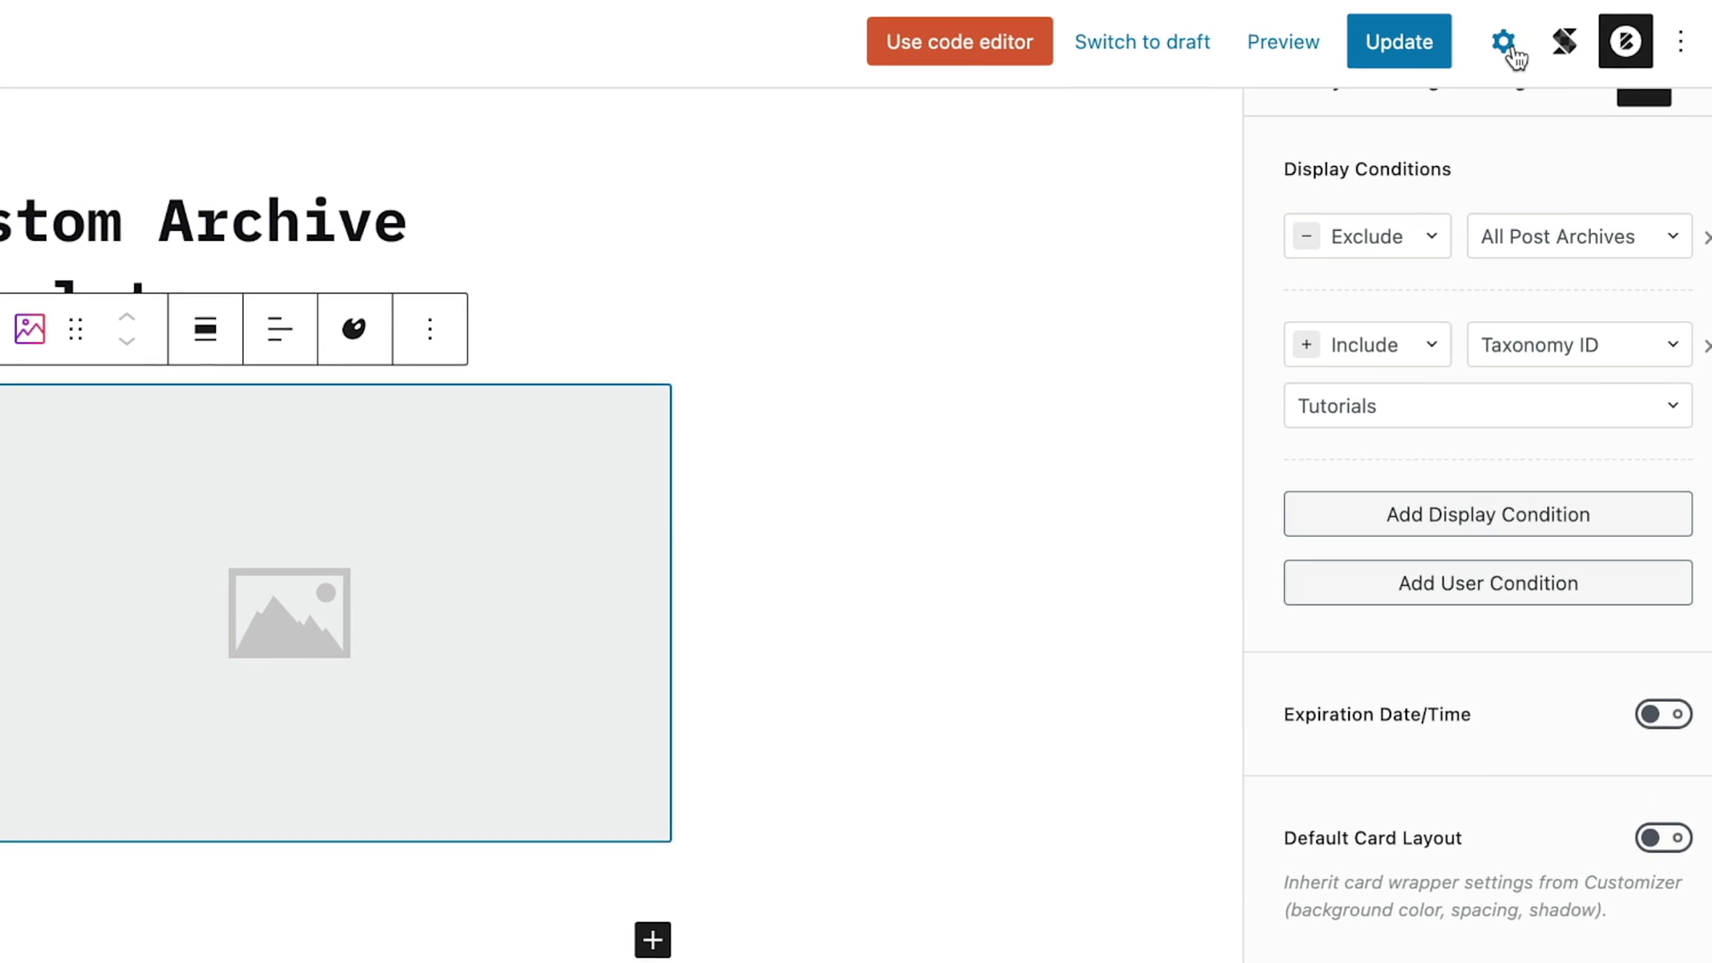
Step: Display the selected Image block's own settings in place of the template's display conditions
left_click(1579, 99)
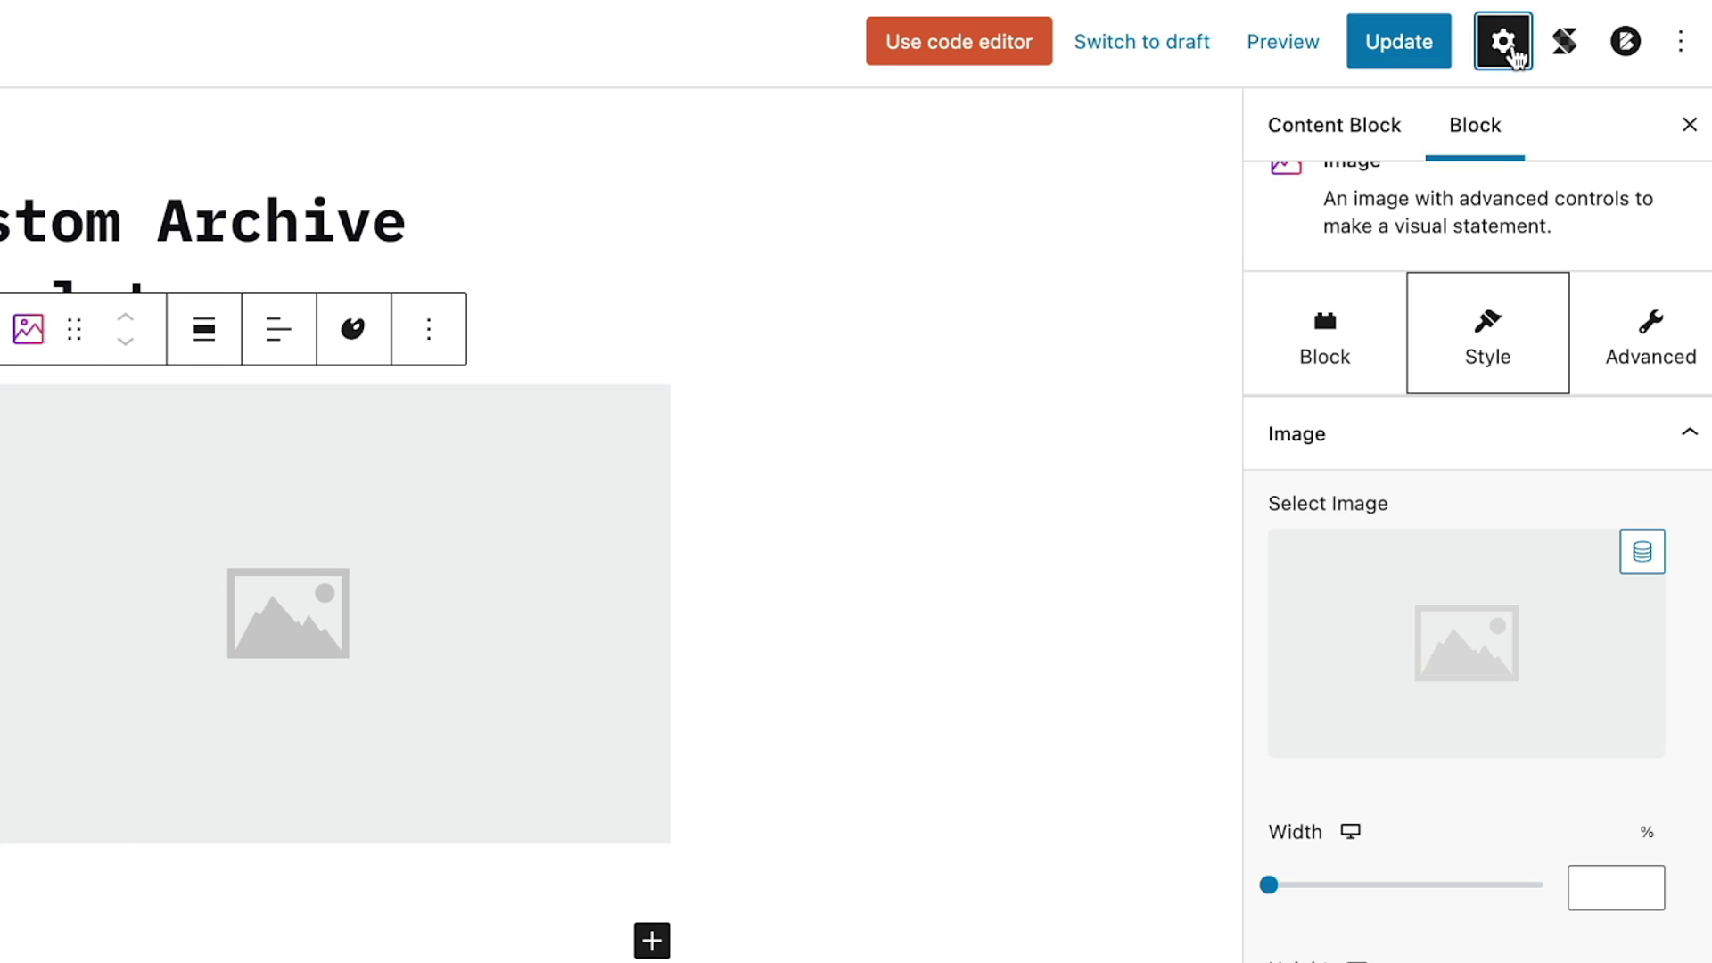
left_click(1625, 41)
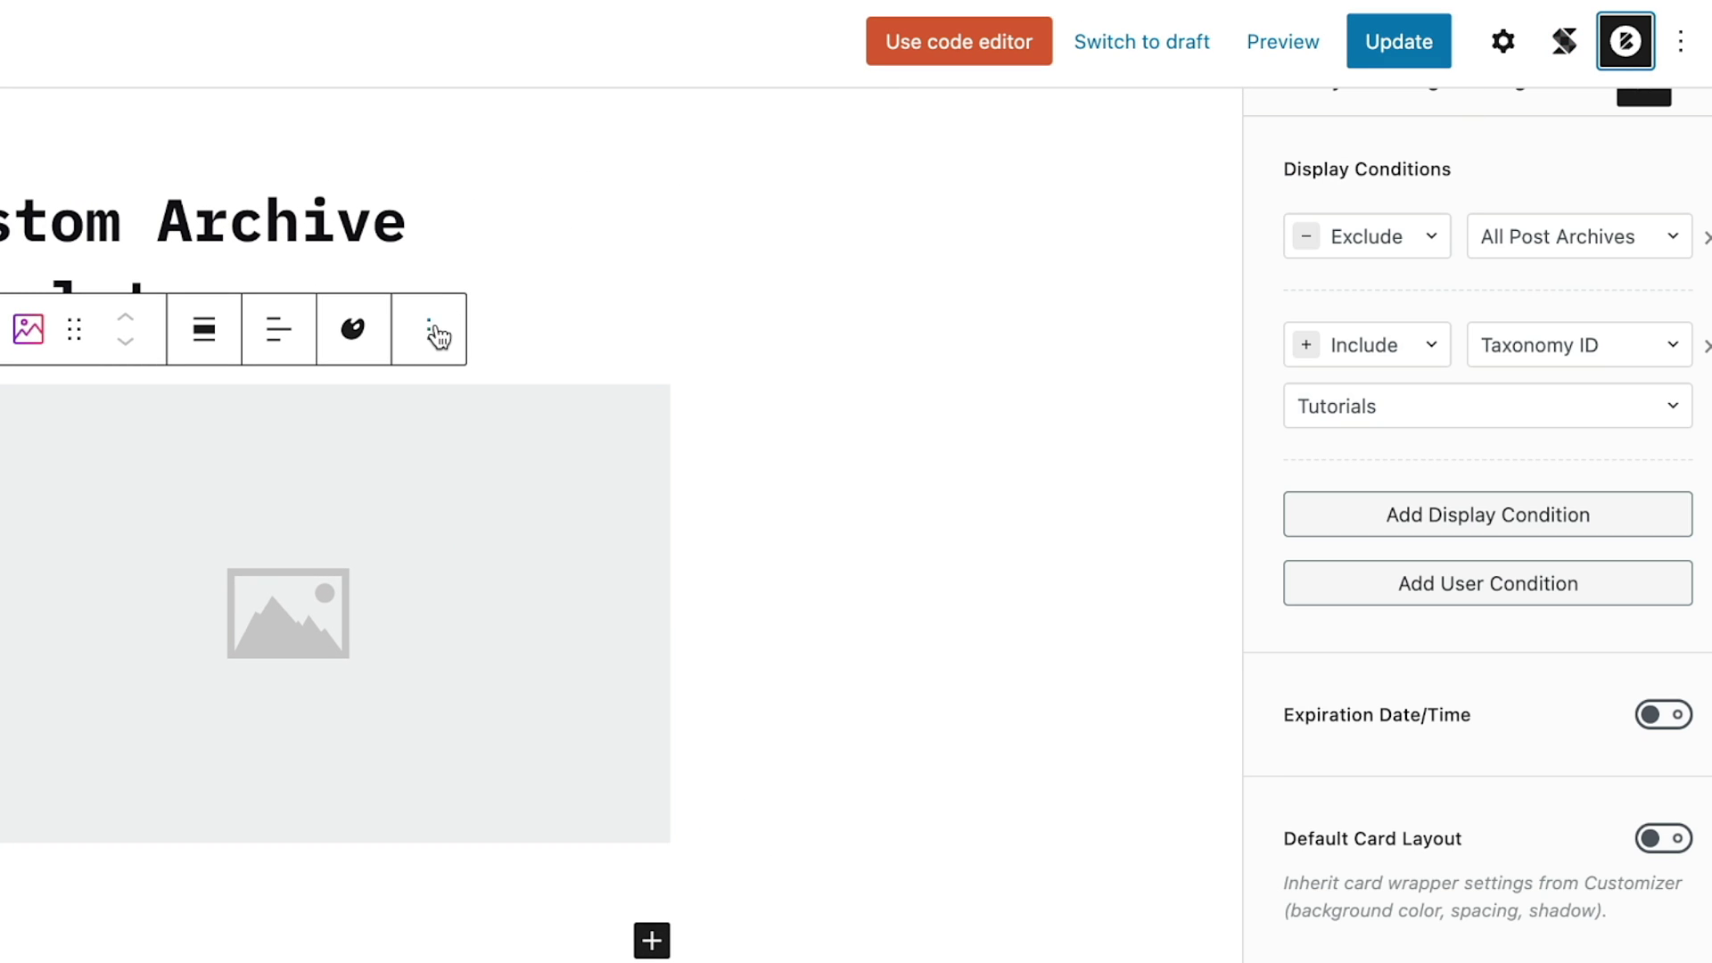
left_click(430, 340)
left_click(501, 426)
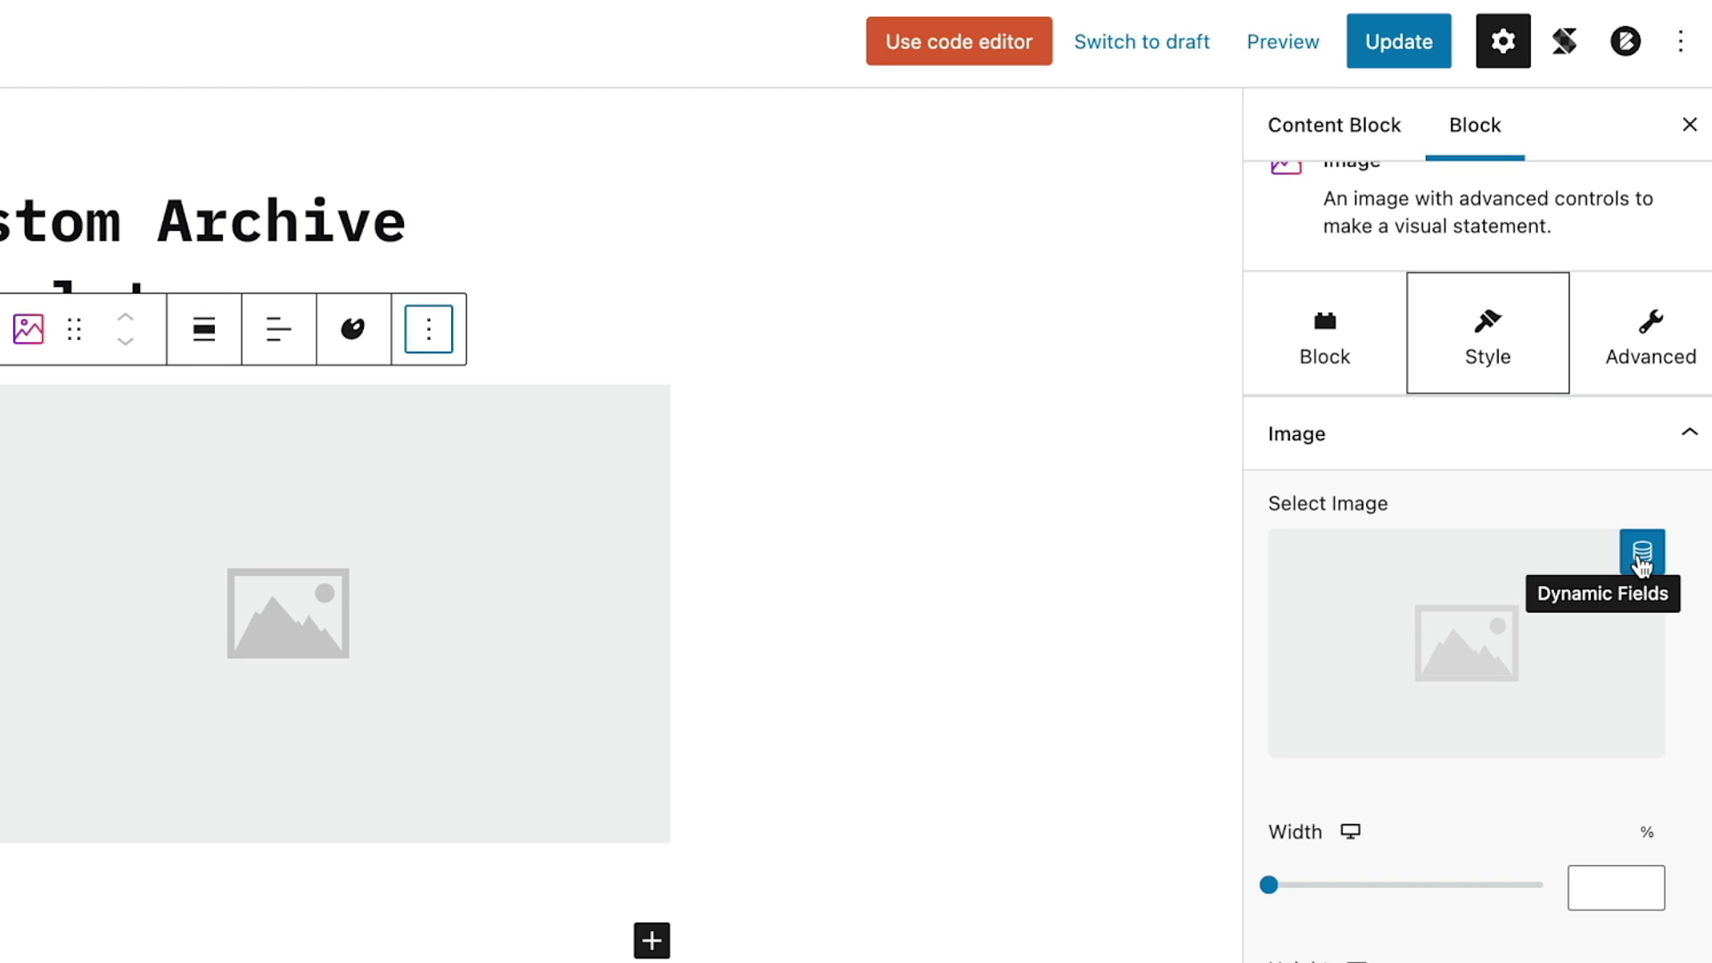
Step: Choose Current Post as the Image block's dynamic source and Featured Image URL as its field
left_click(1642, 555)
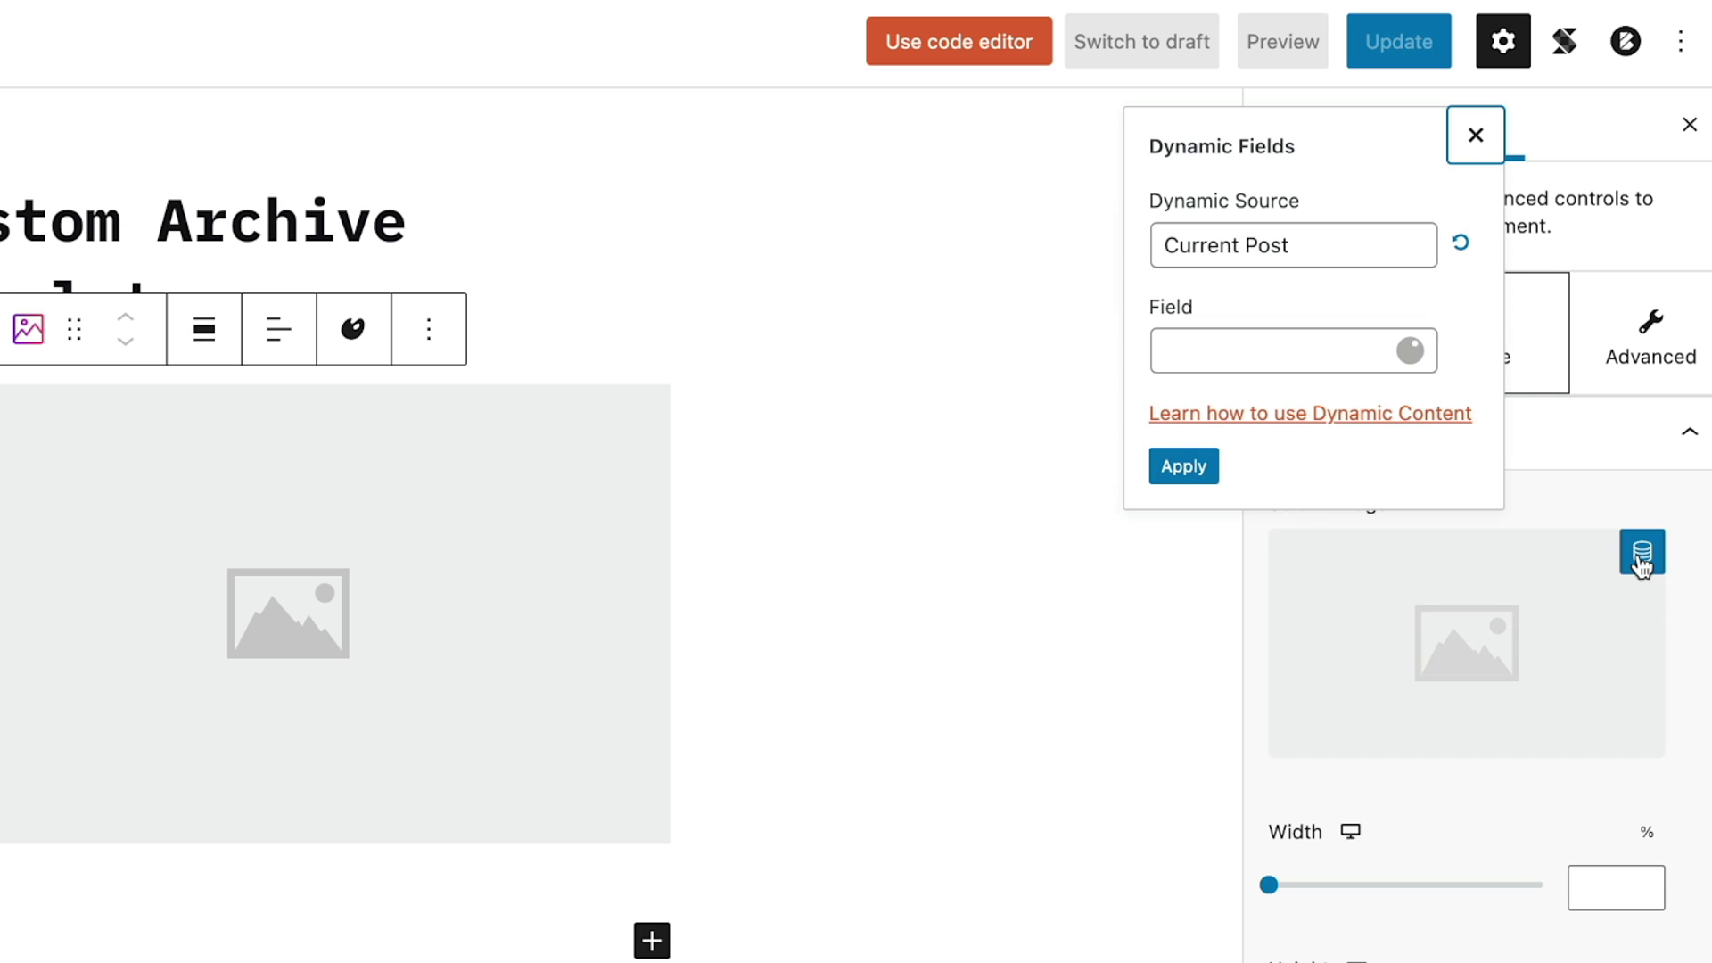
left_click(1297, 256)
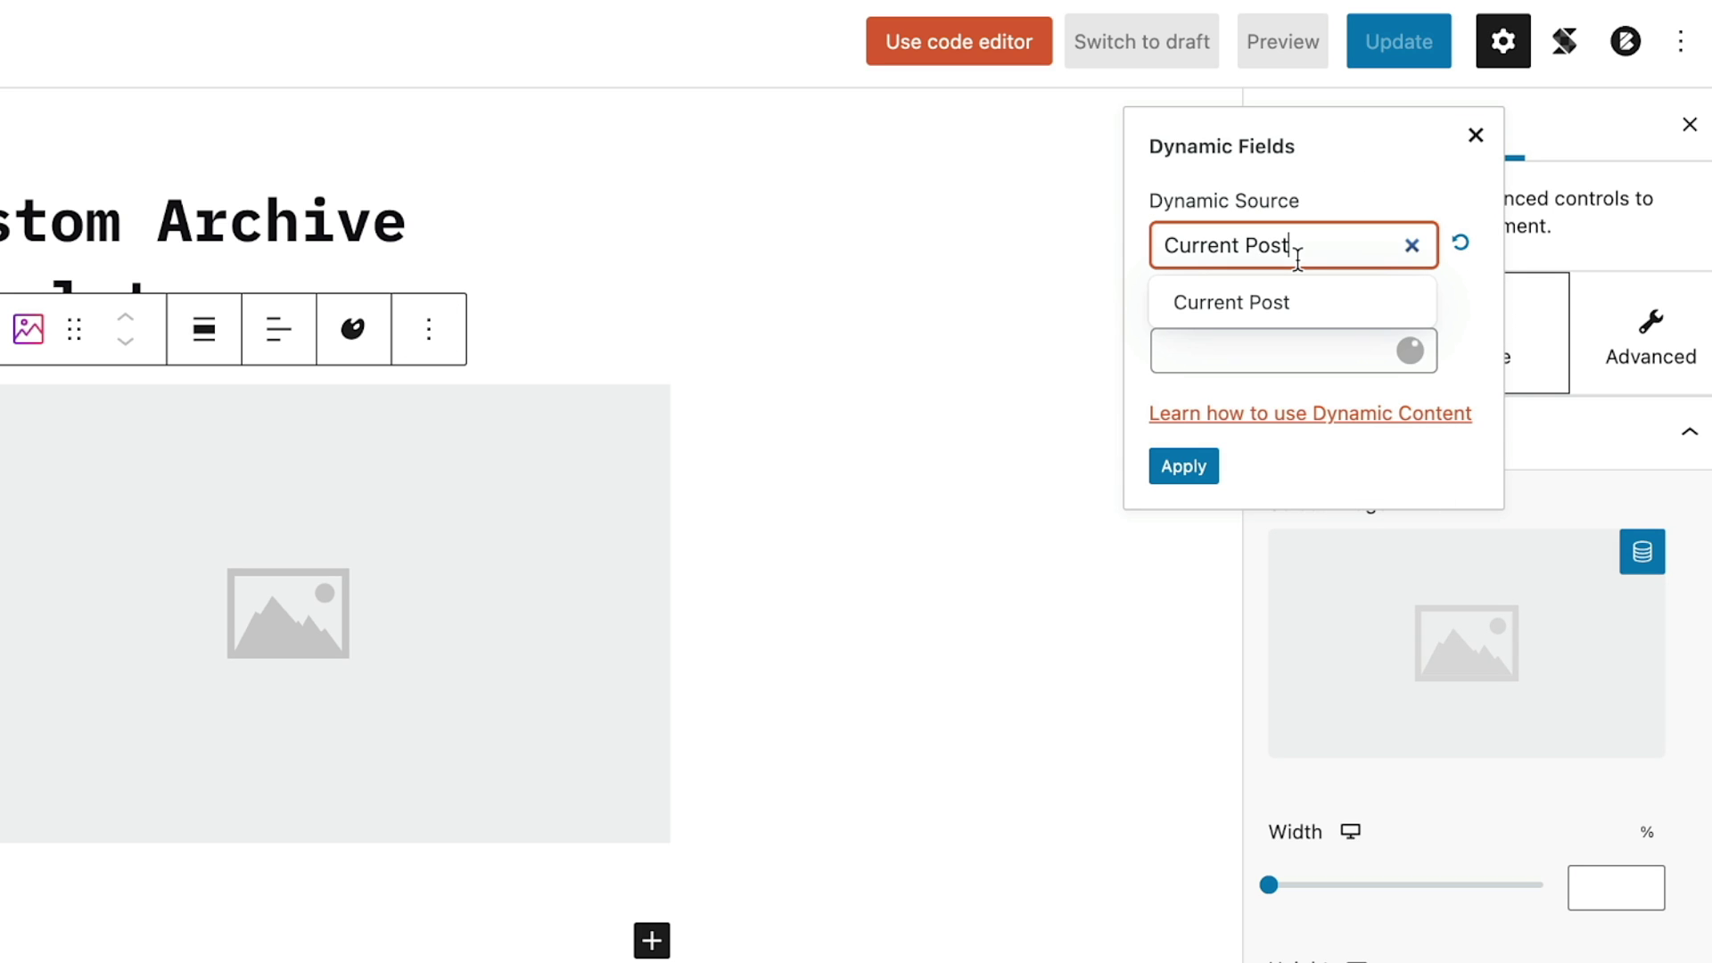
left_click(1297, 319)
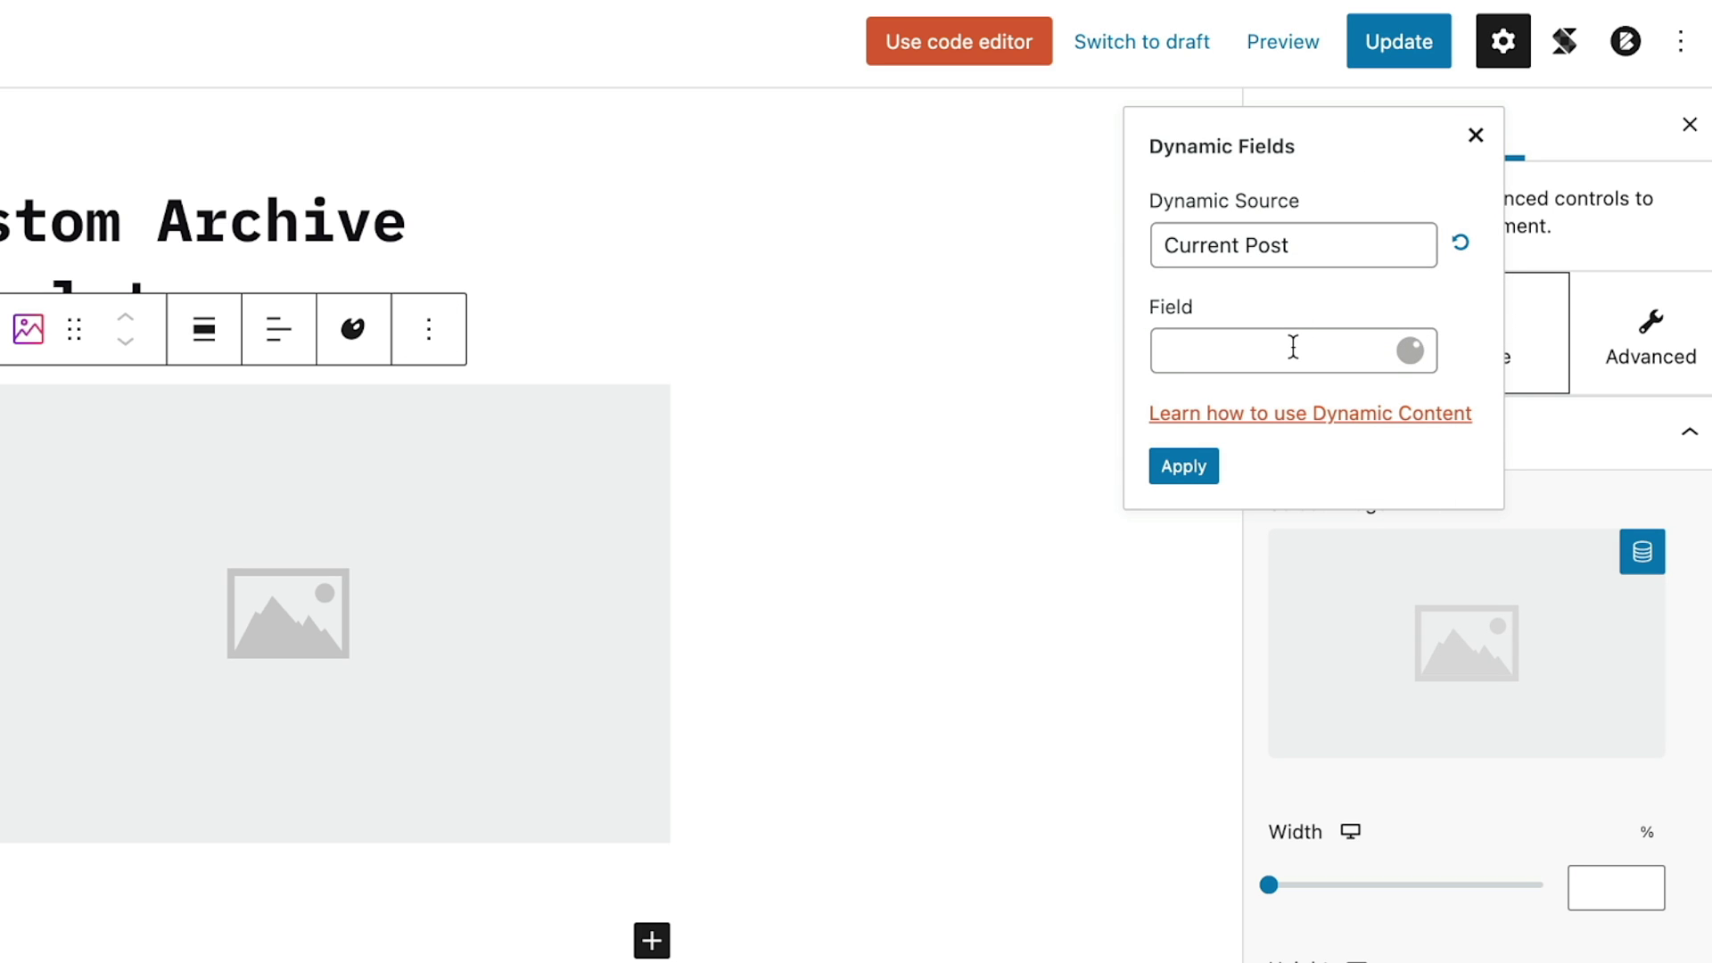
left_click(1293, 346)
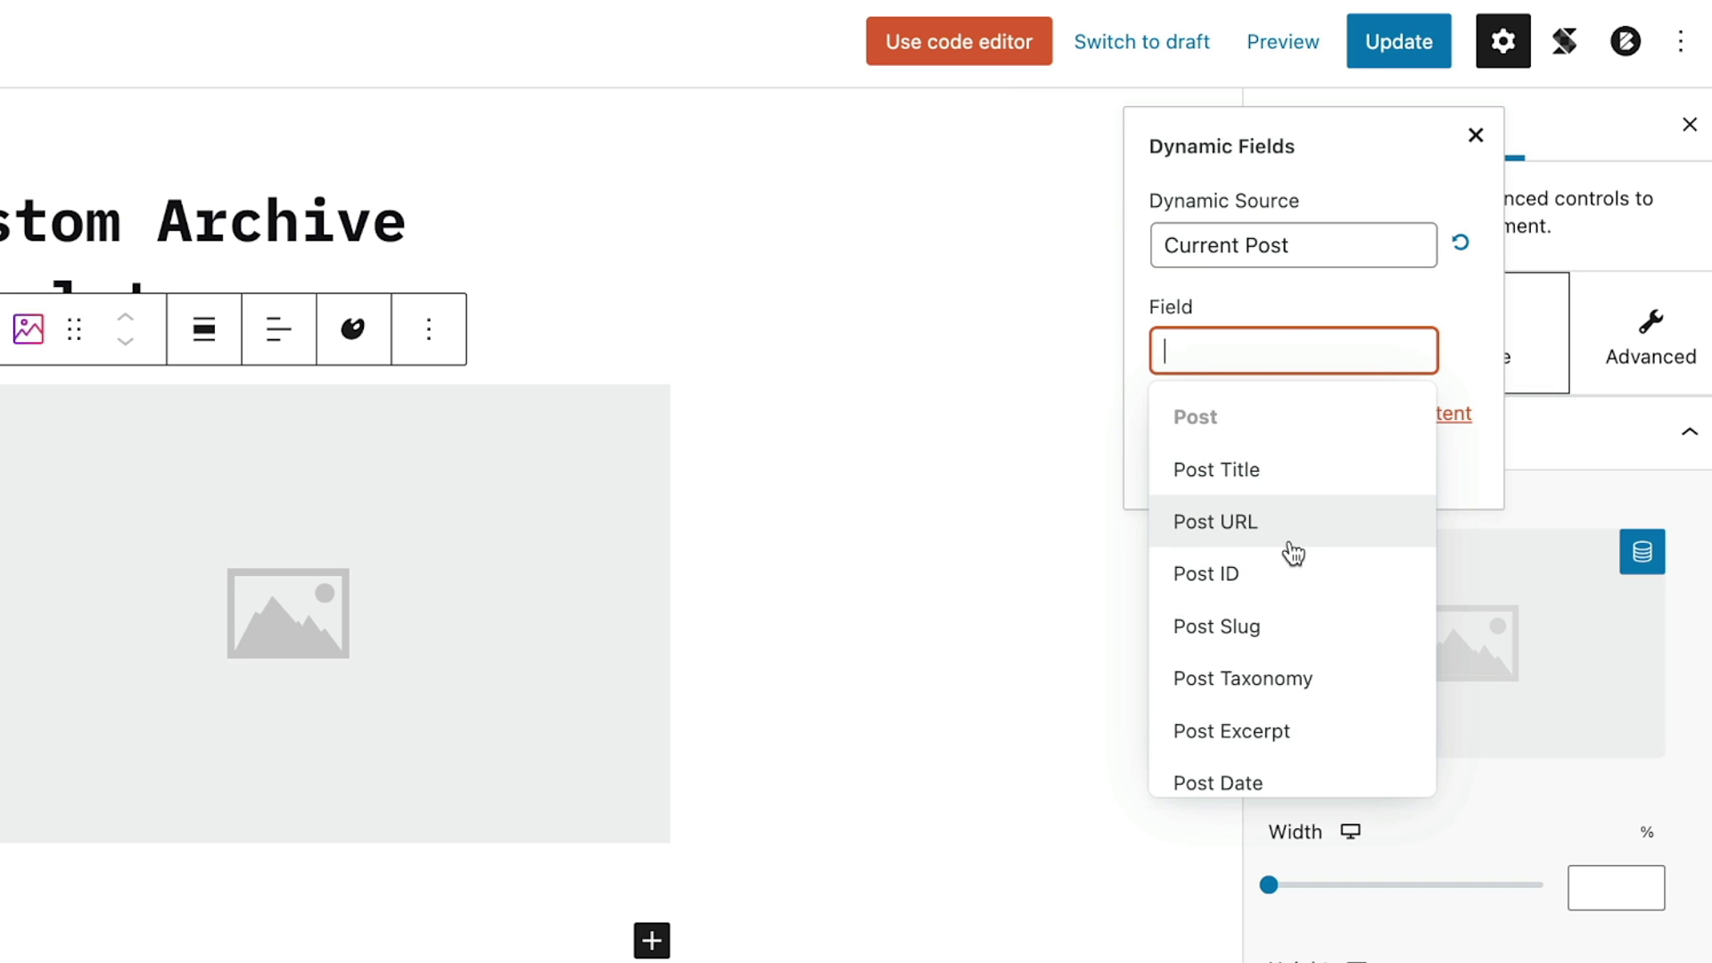
scroll(1293, 553, "down", 5)
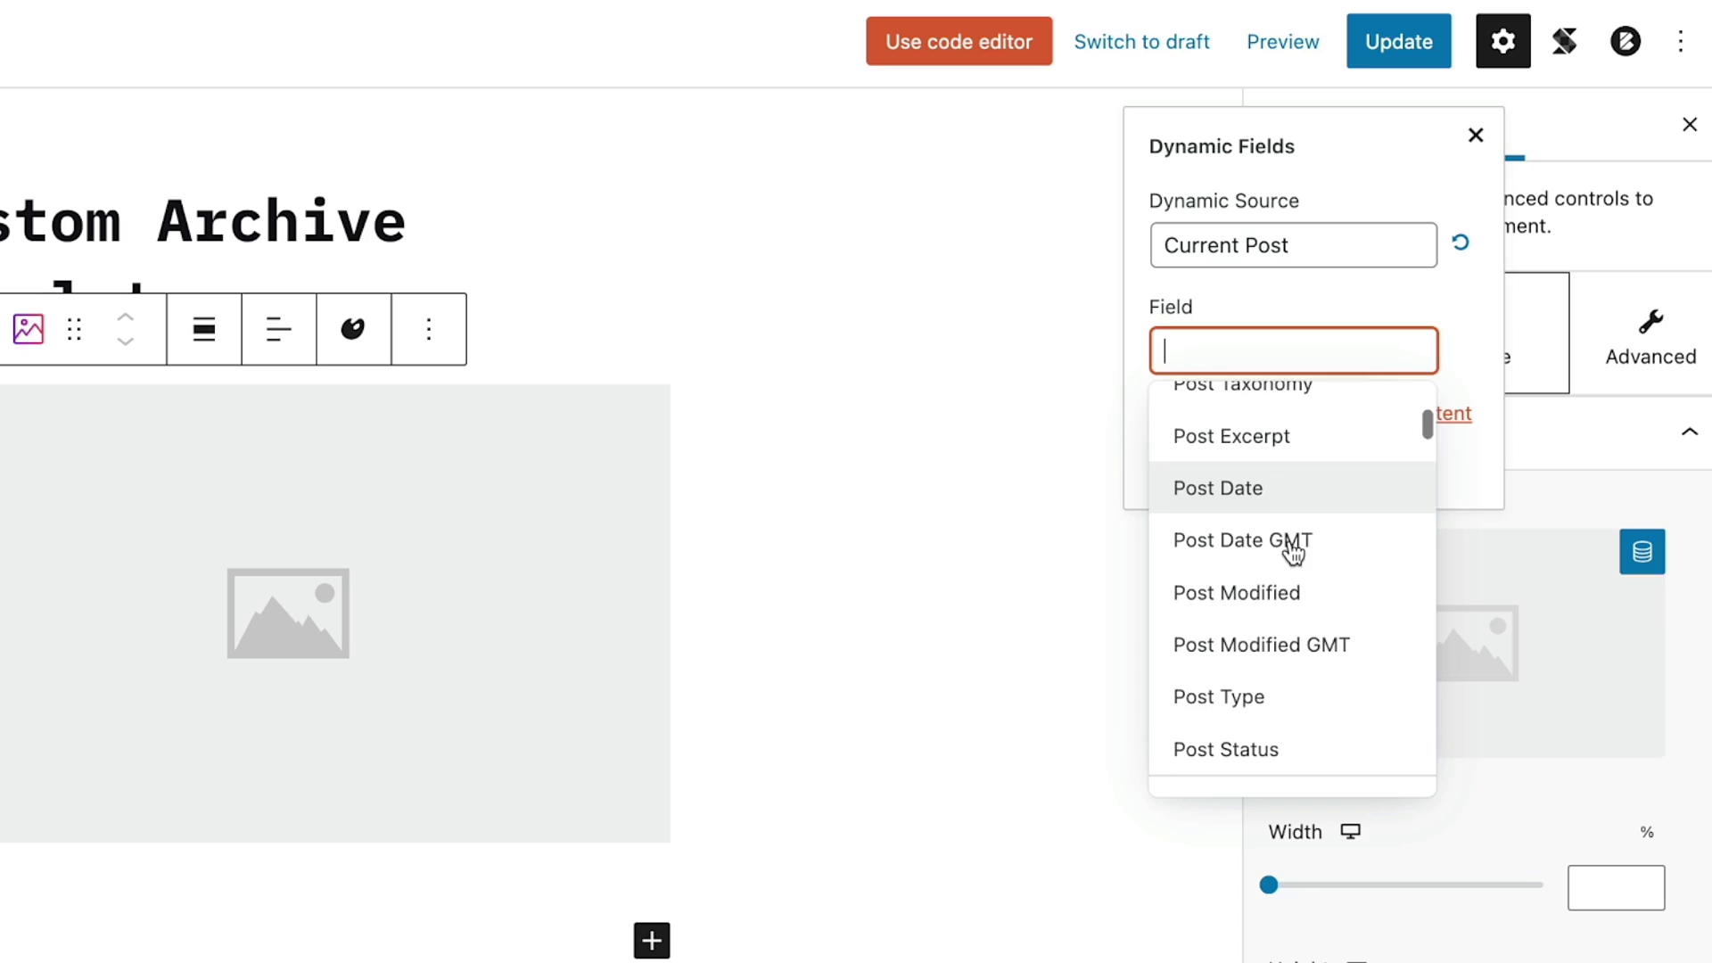
scroll(1293, 553, "down", 5)
scroll(1293, 553, "up", 4)
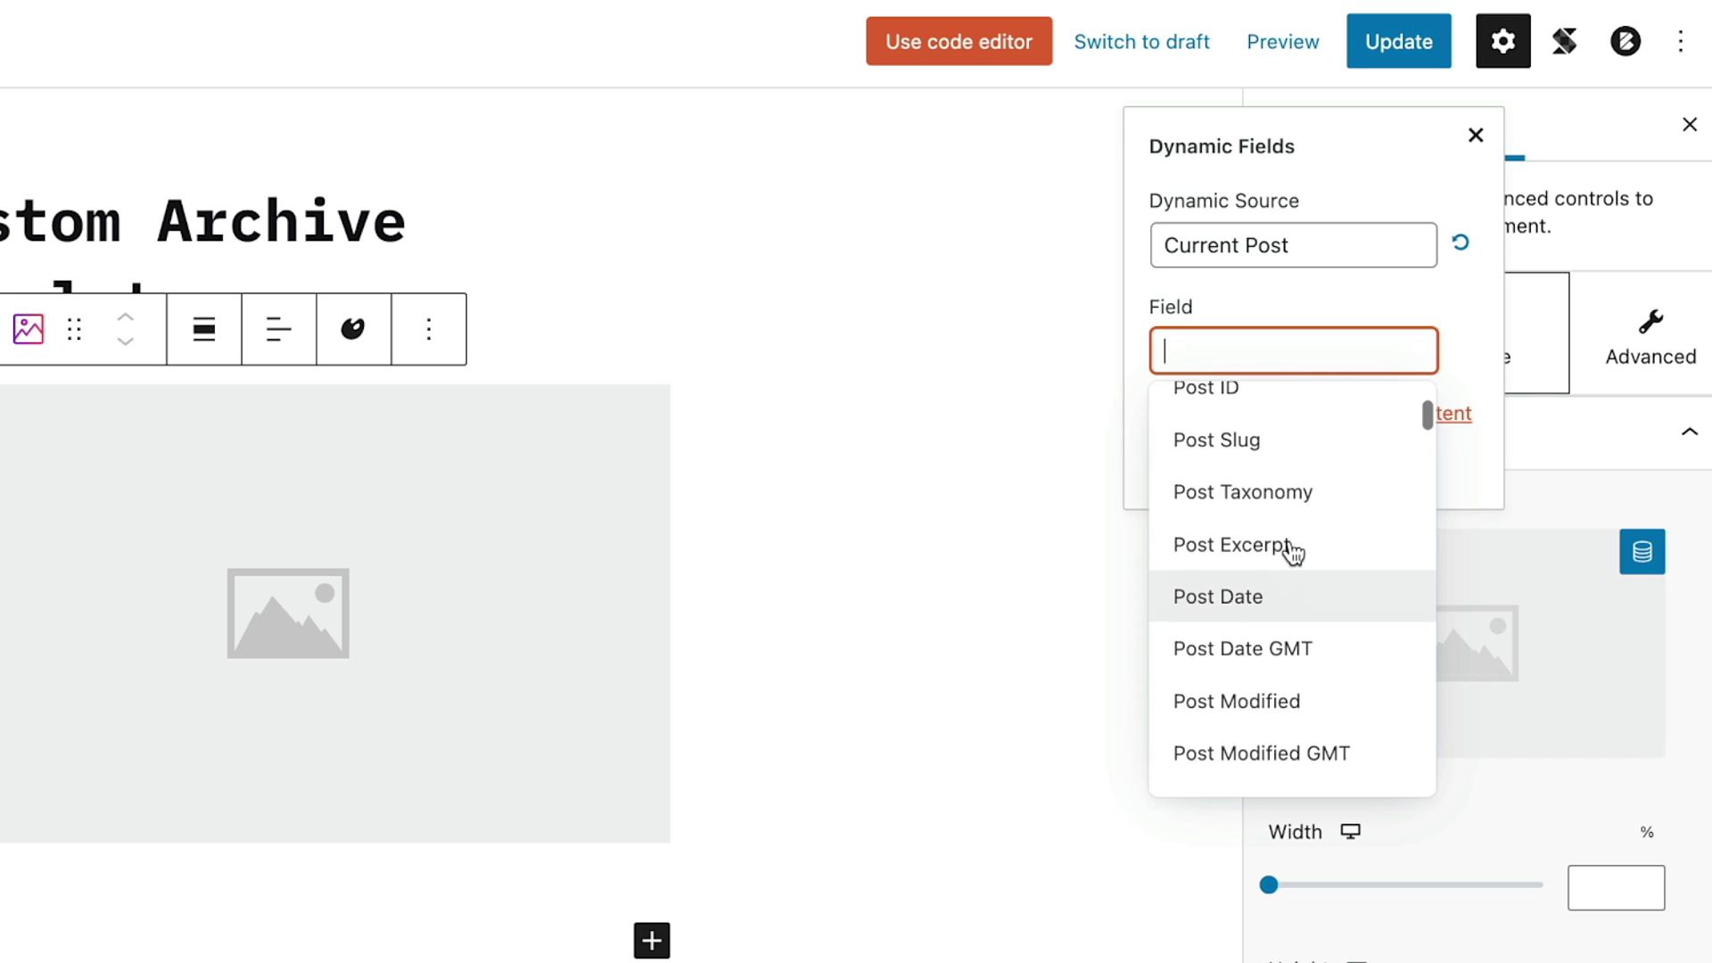
scroll(1293, 553, "down", 4)
scroll(1293, 552, "down", 5)
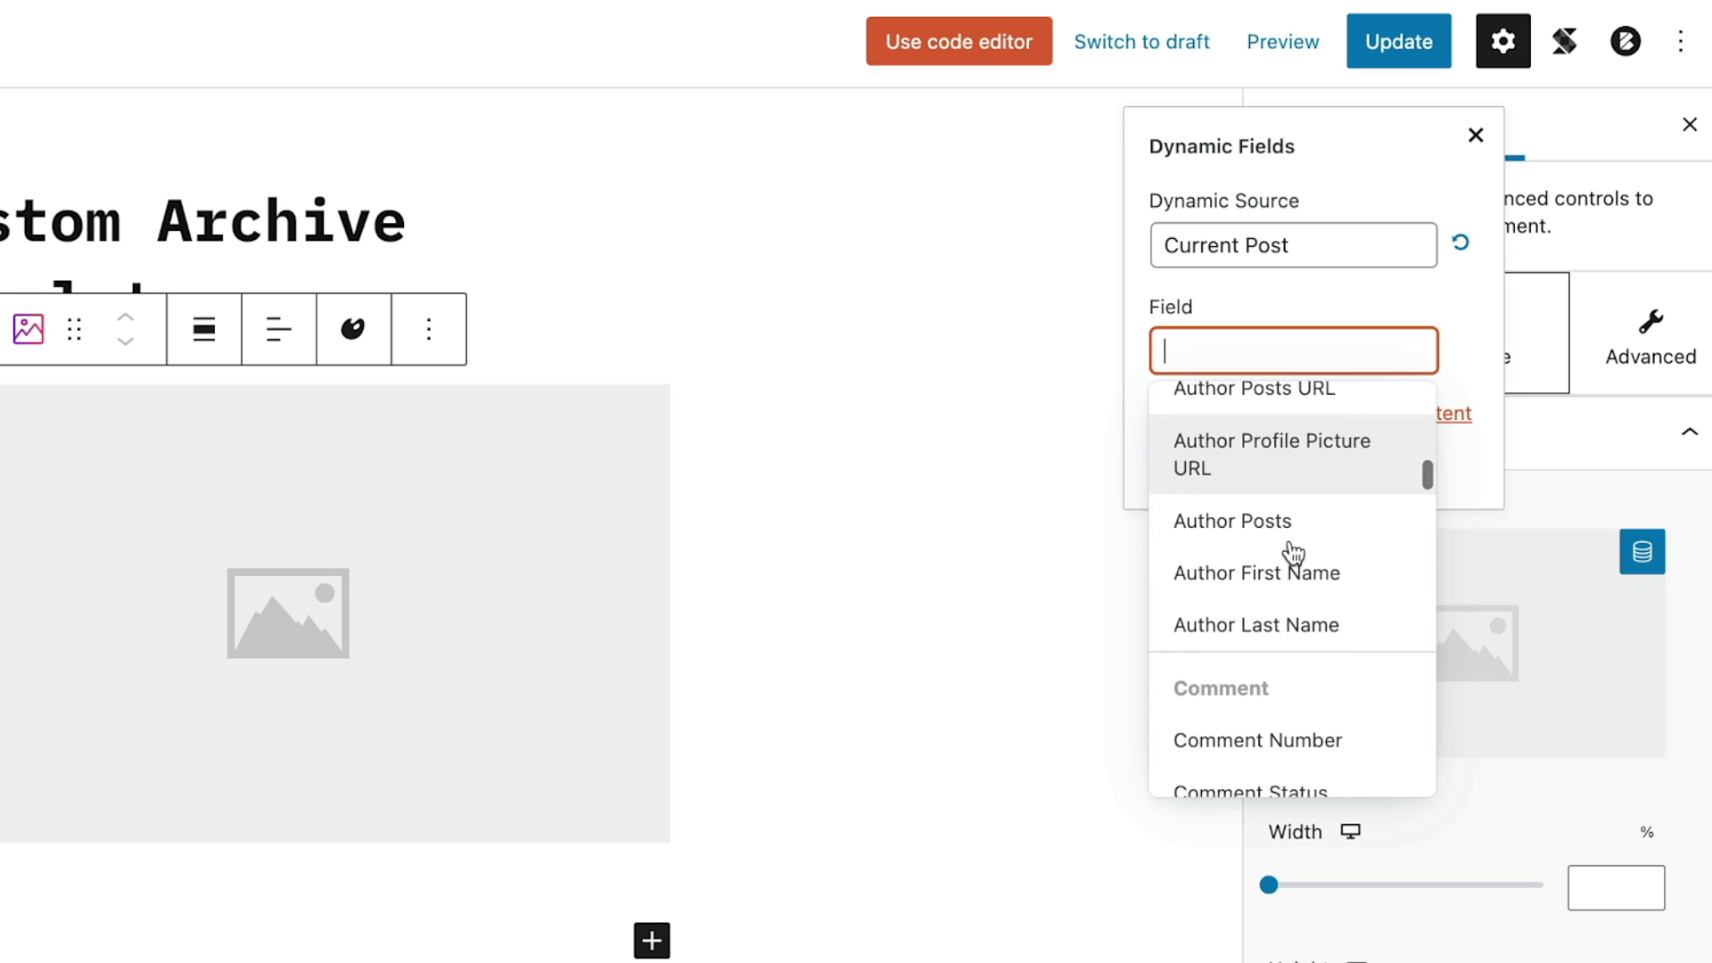
scroll(1290, 539, "down", 4)
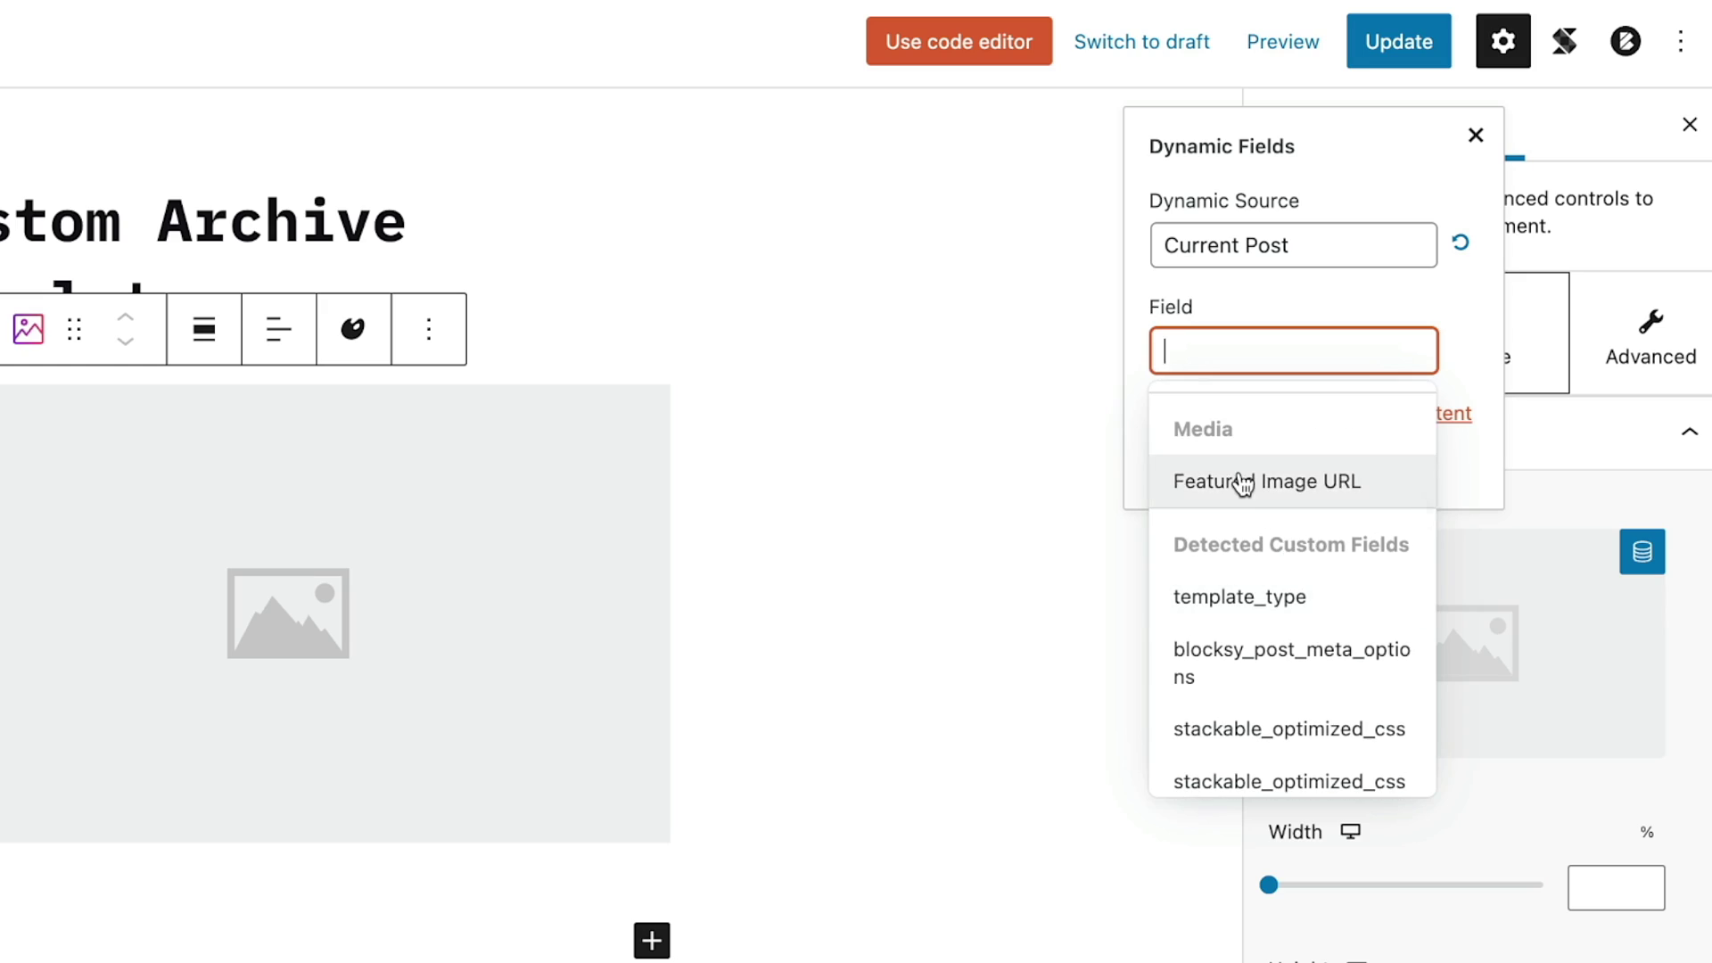
left_click(1244, 486)
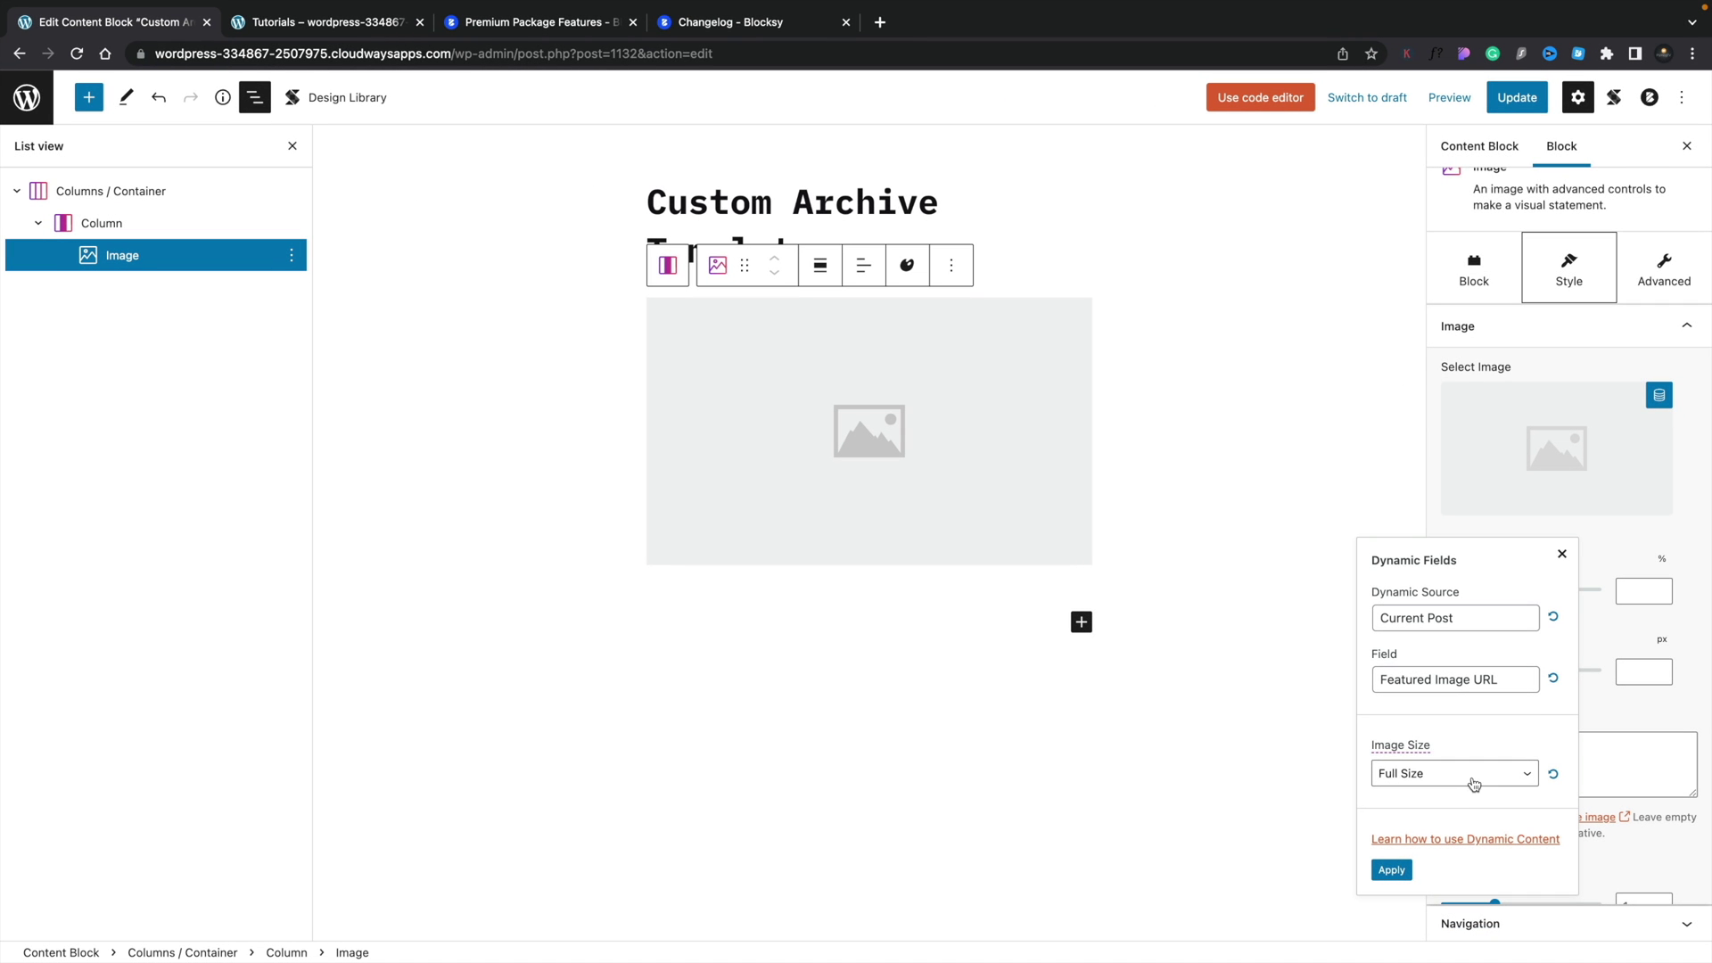
Step: Apply the dynamic featured image at Large size and check the post chosen for the dynamic content preview
left_click(1355, 962)
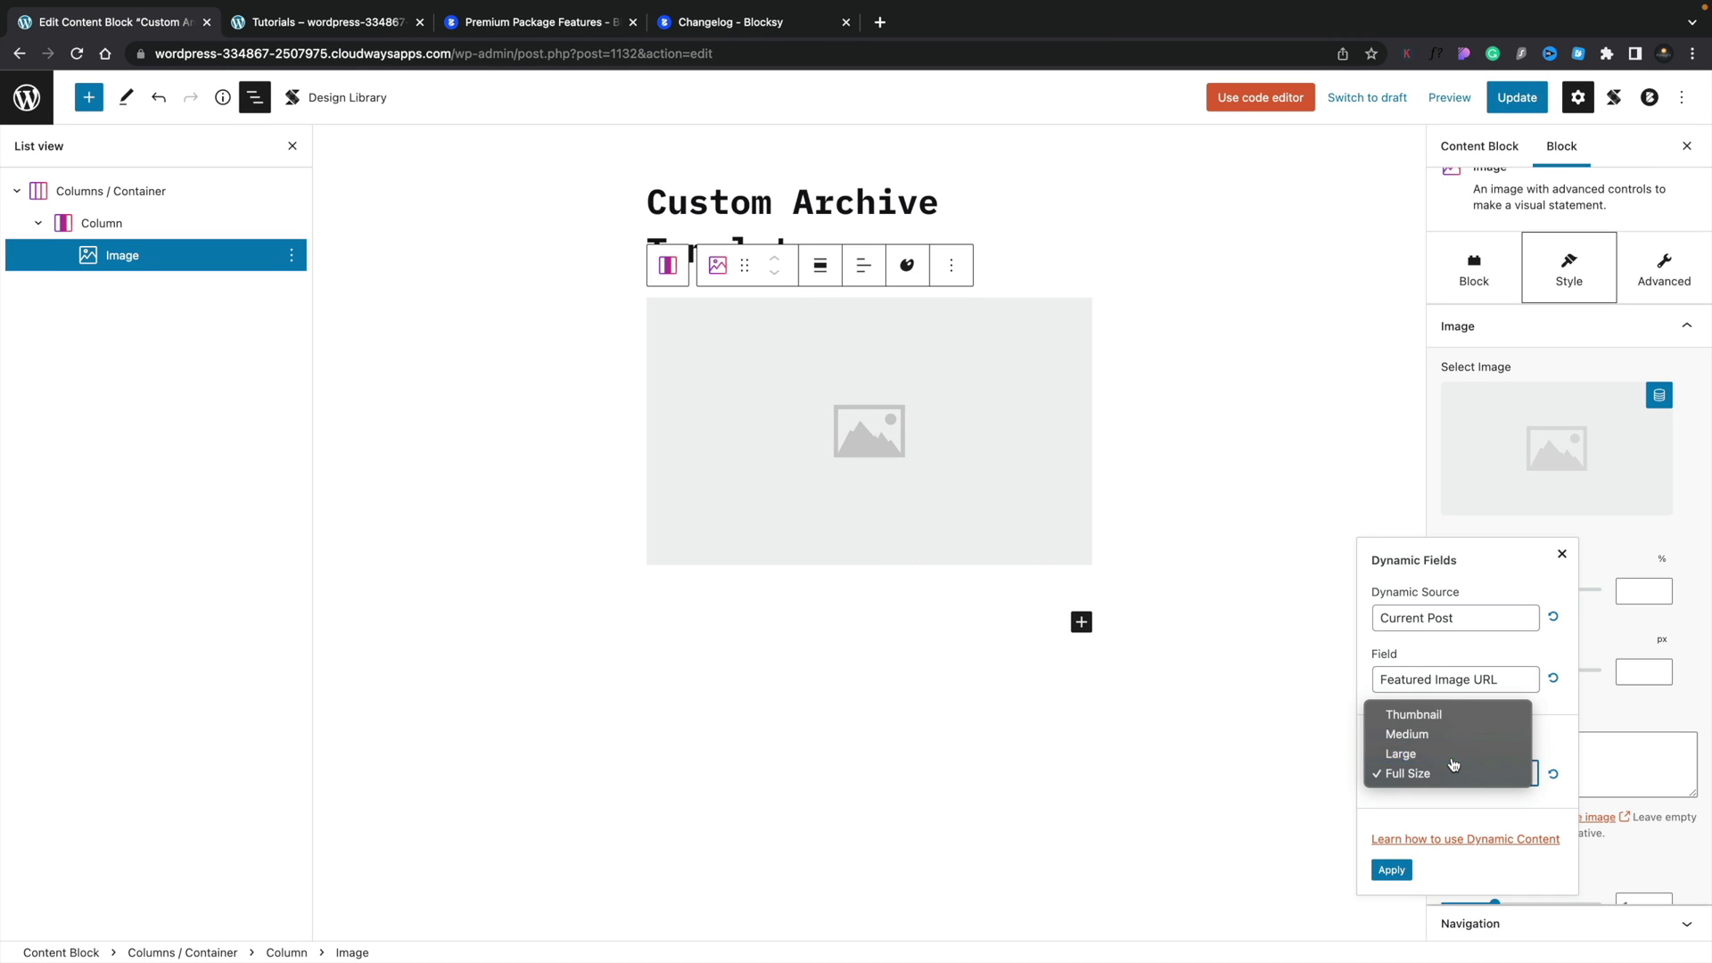
left_click(1454, 760)
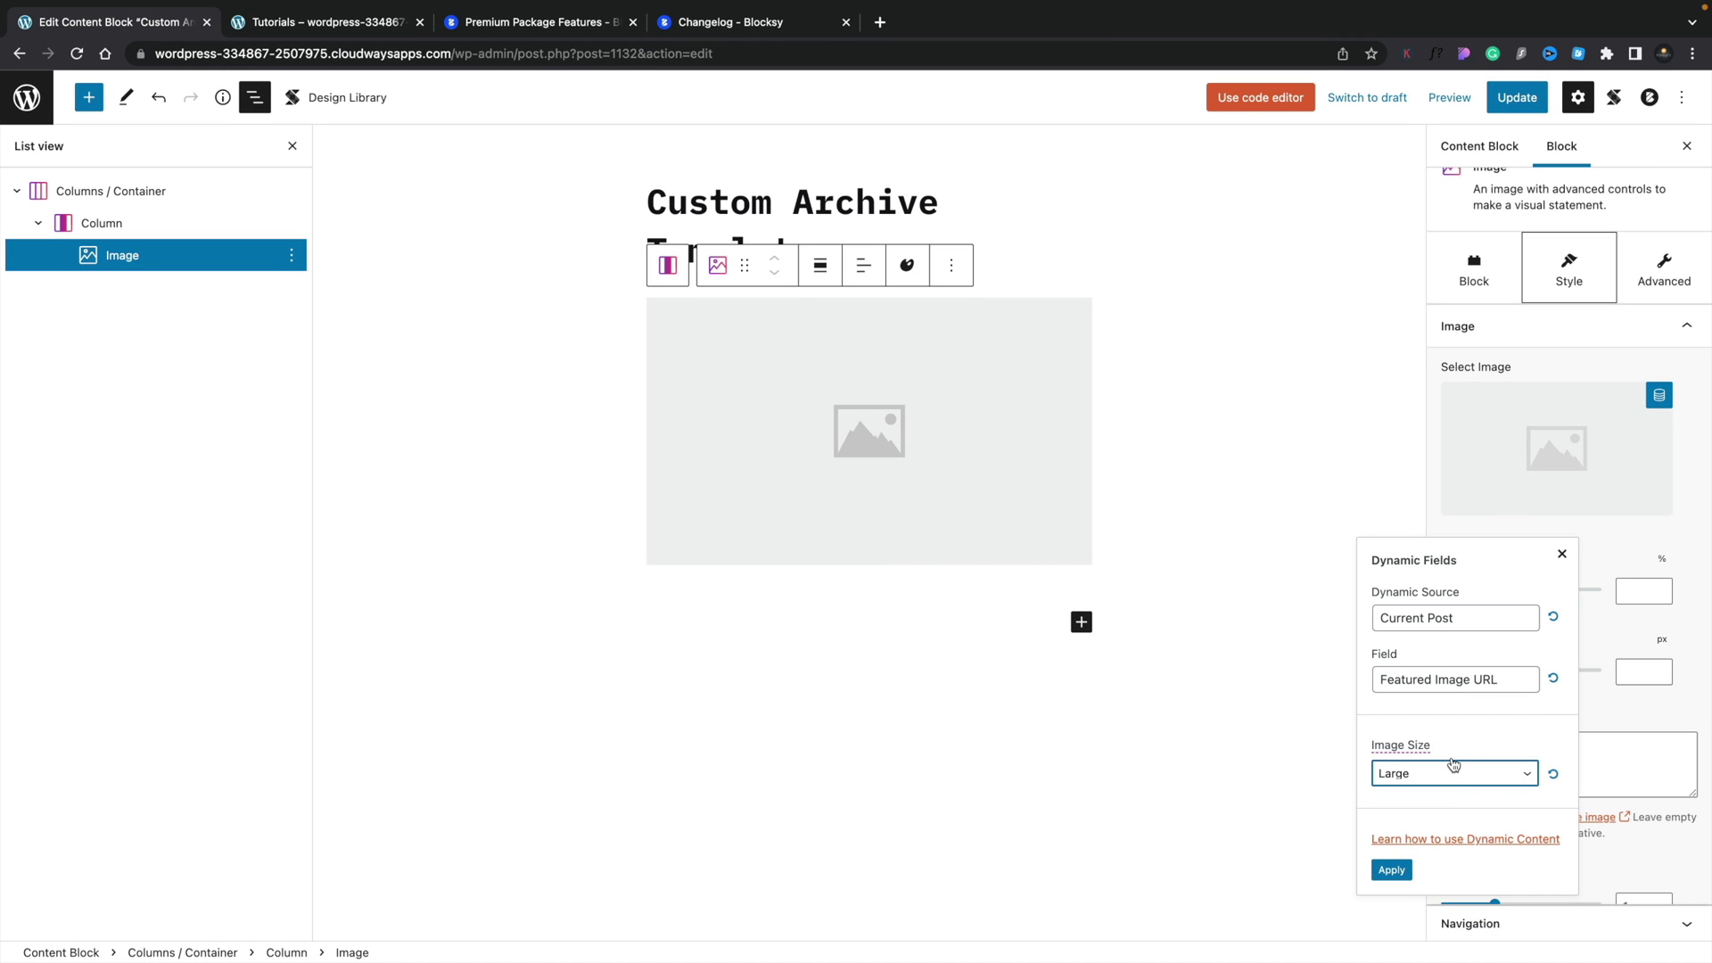
left_click(1393, 870)
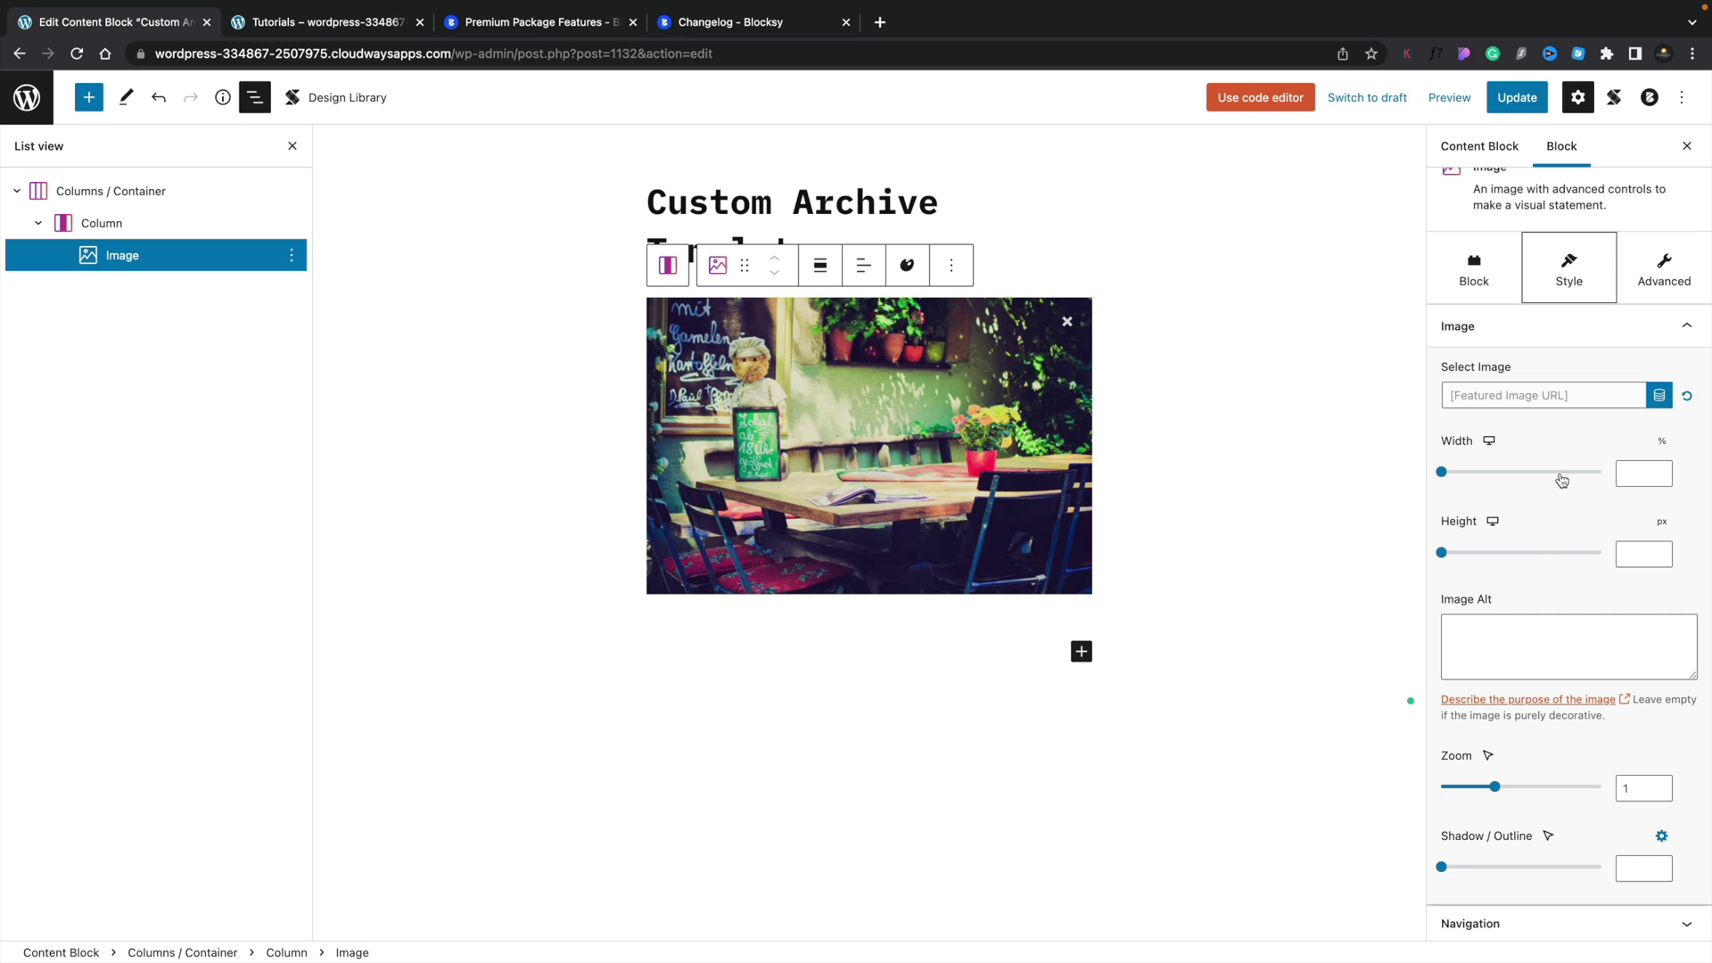
left_click(1650, 99)
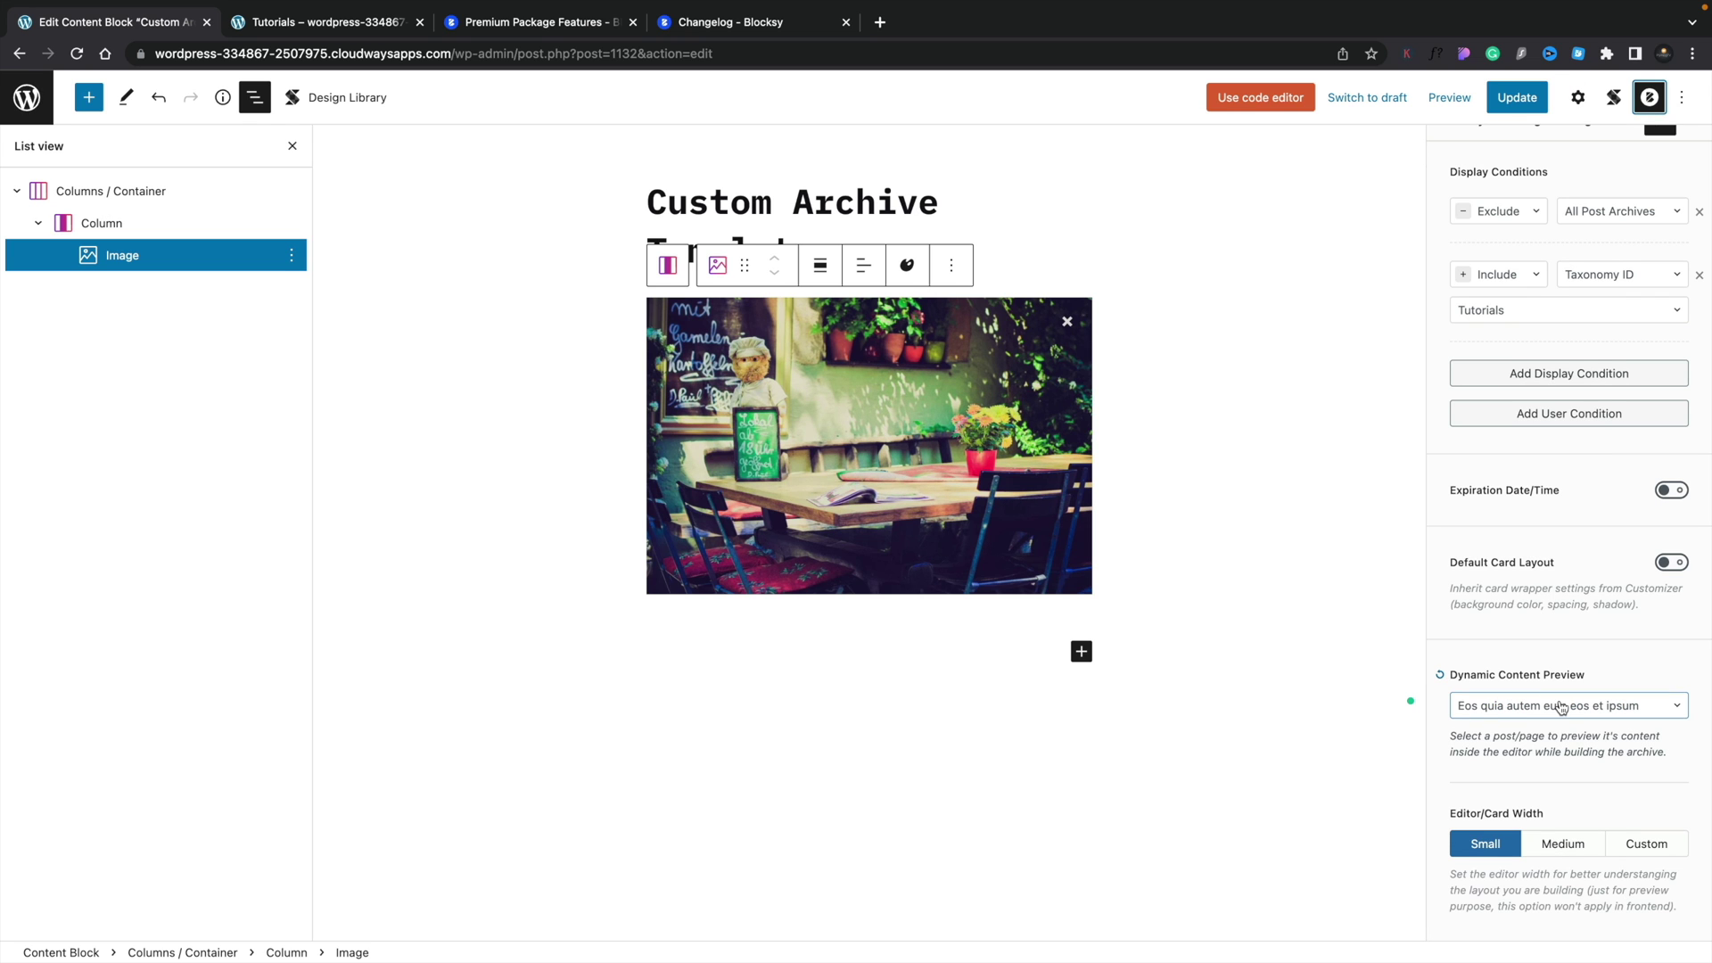
left_click(1578, 98)
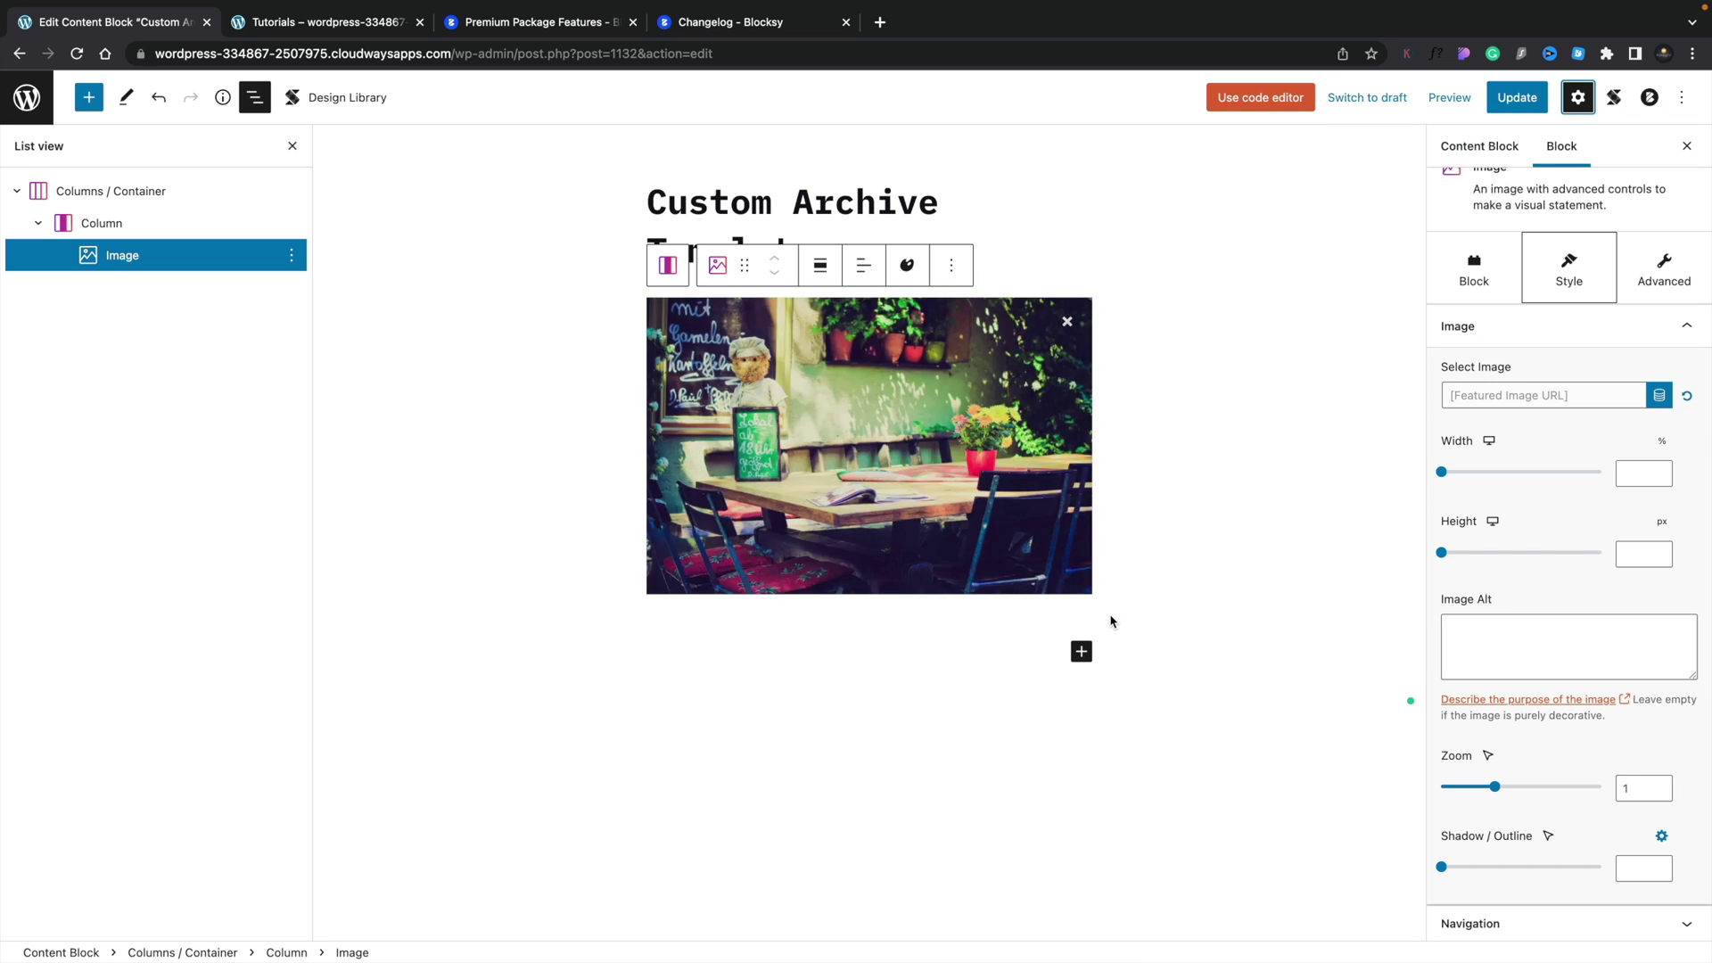
Step: Insert a Stackable Heading below the image and fill it with the current post's Post Title, shown as a link
left_click(1081, 652)
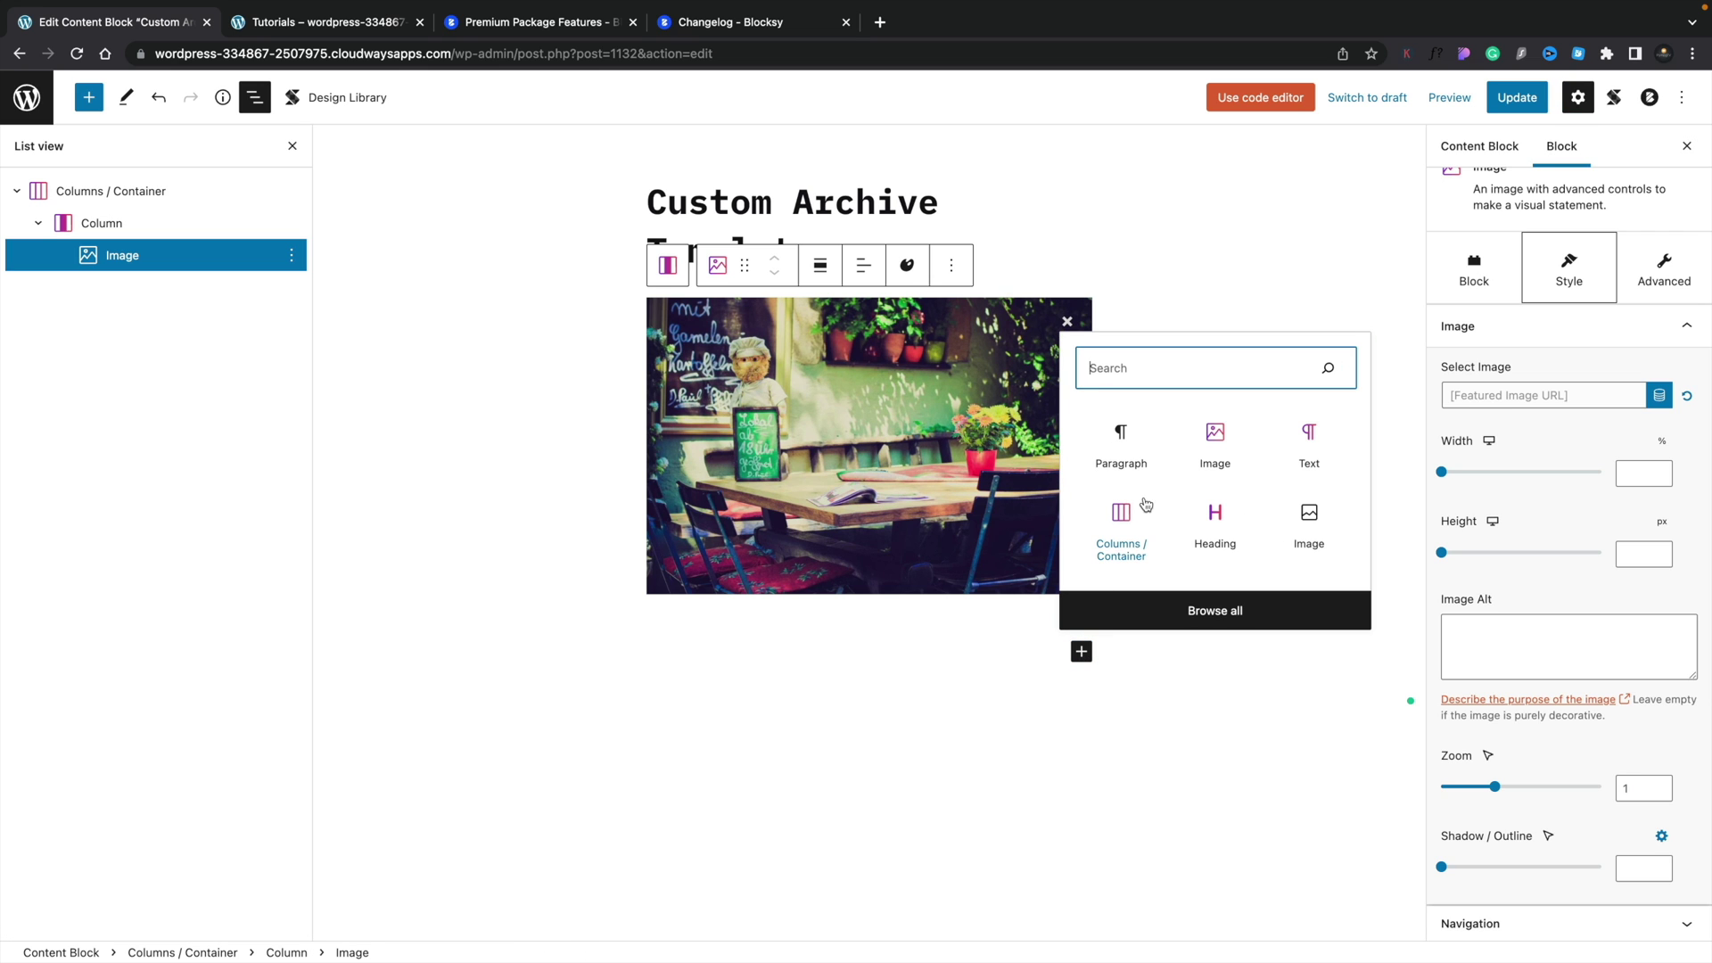
left_click(1218, 517)
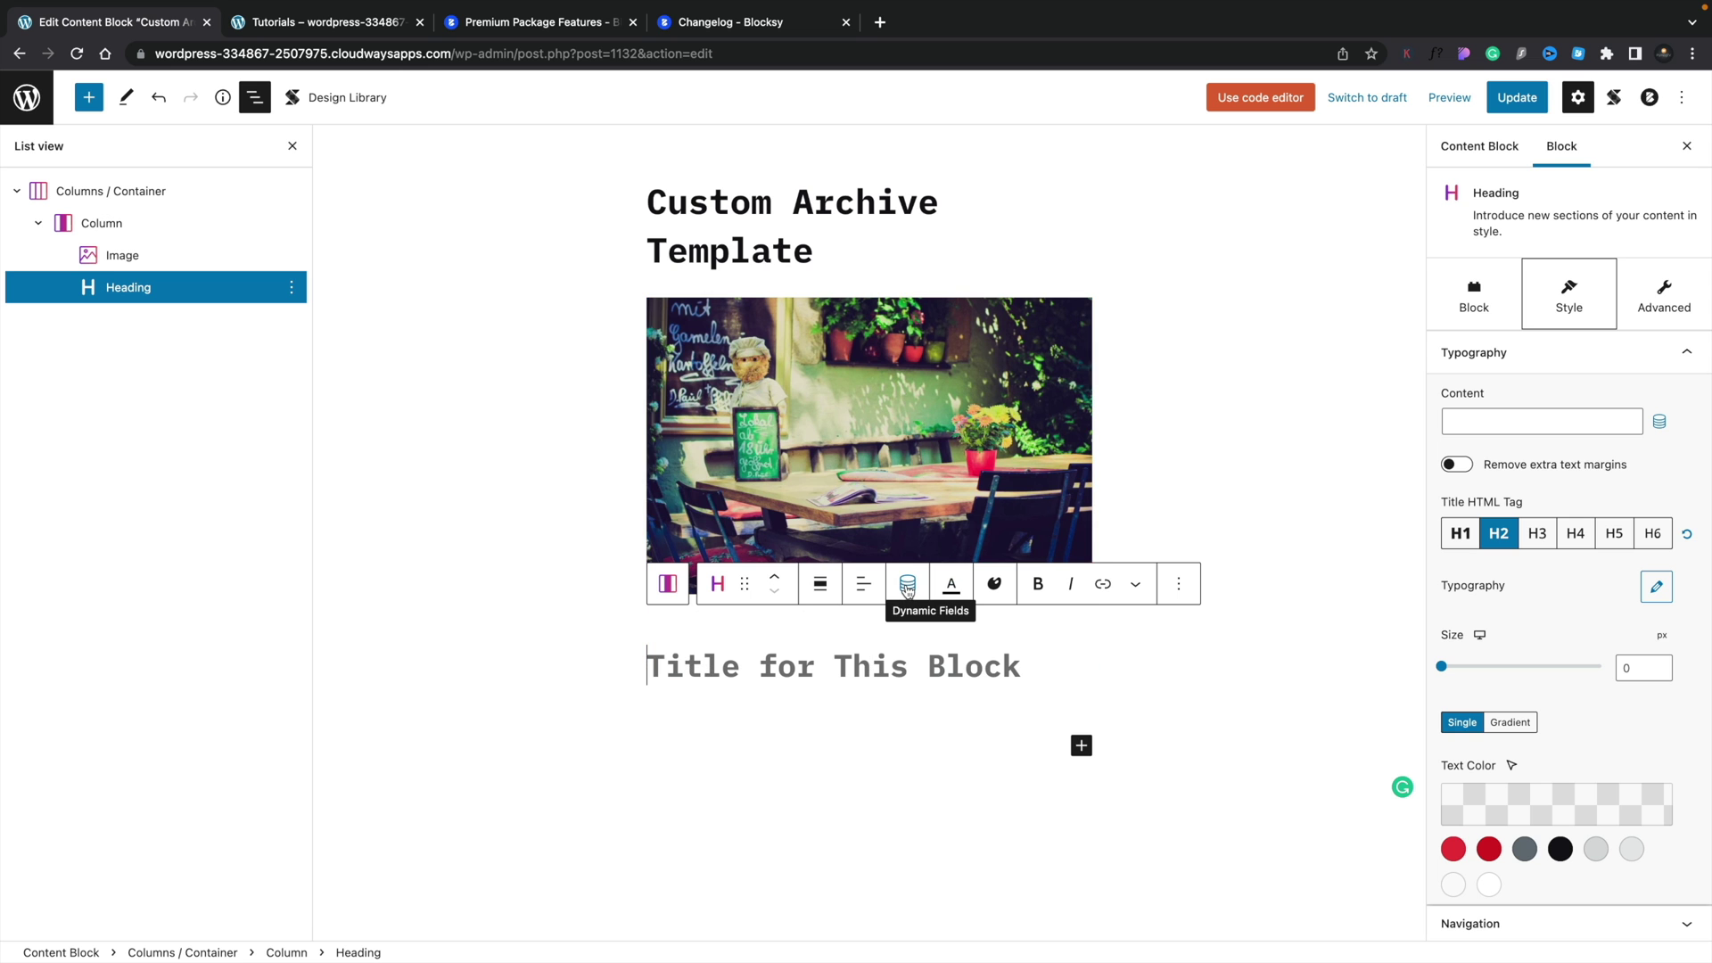
left_click(906, 585)
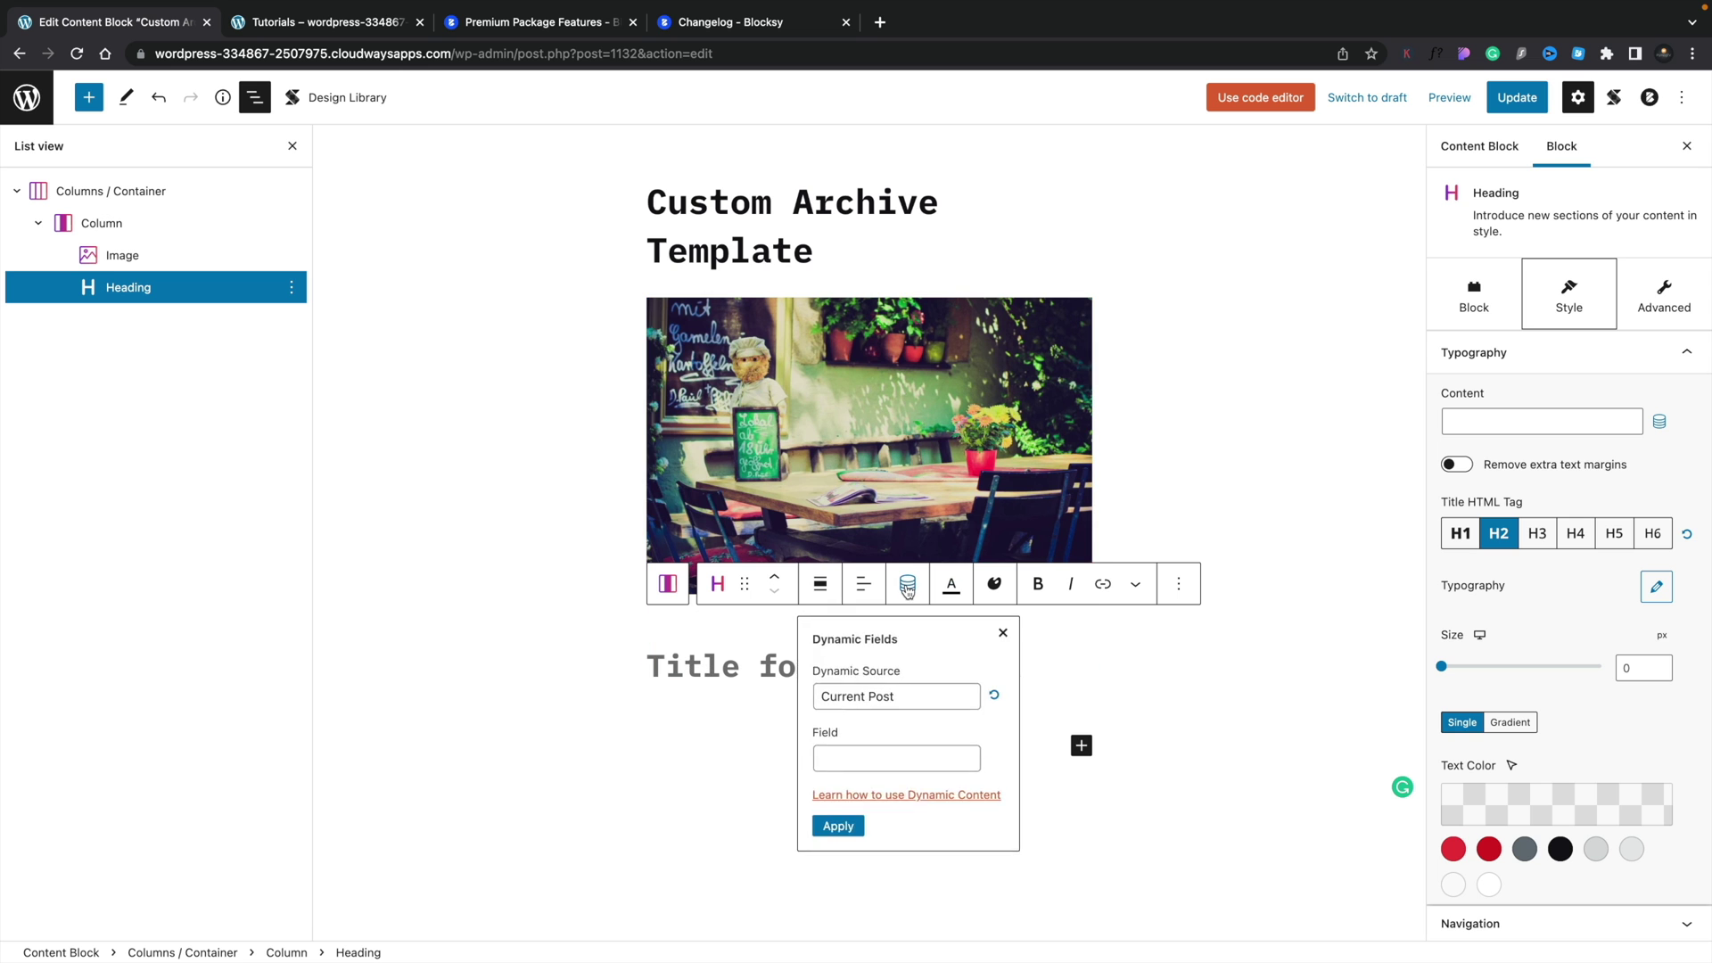
left_click(873, 757)
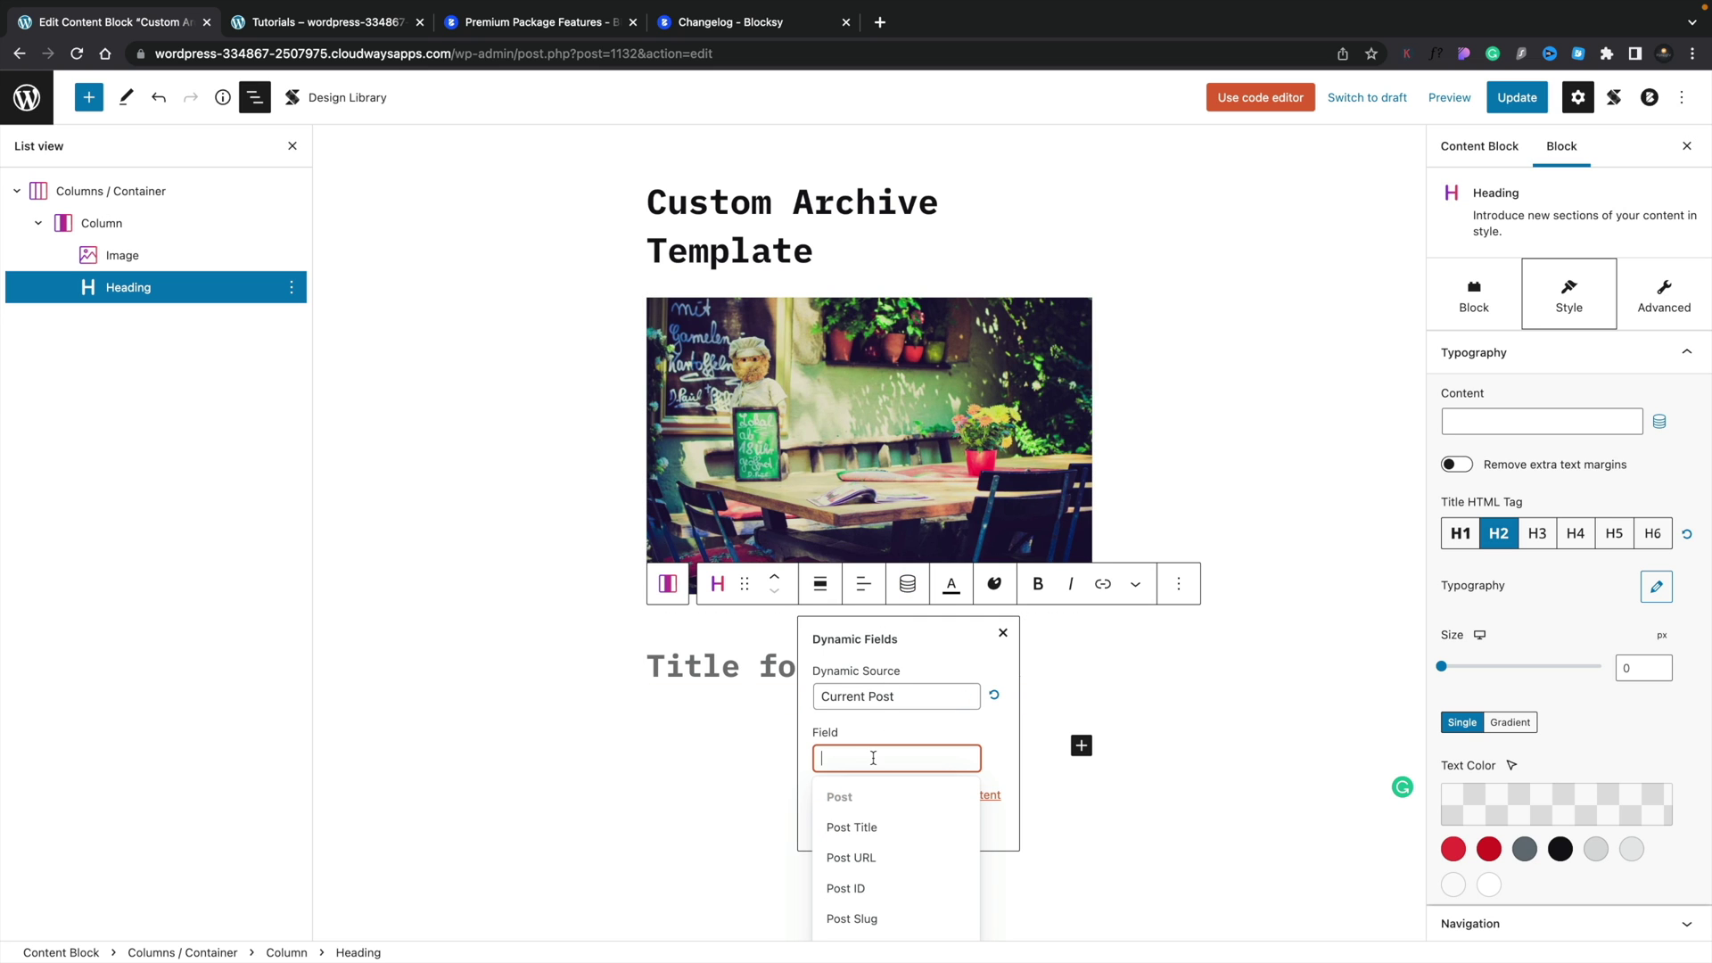
left_click(878, 829)
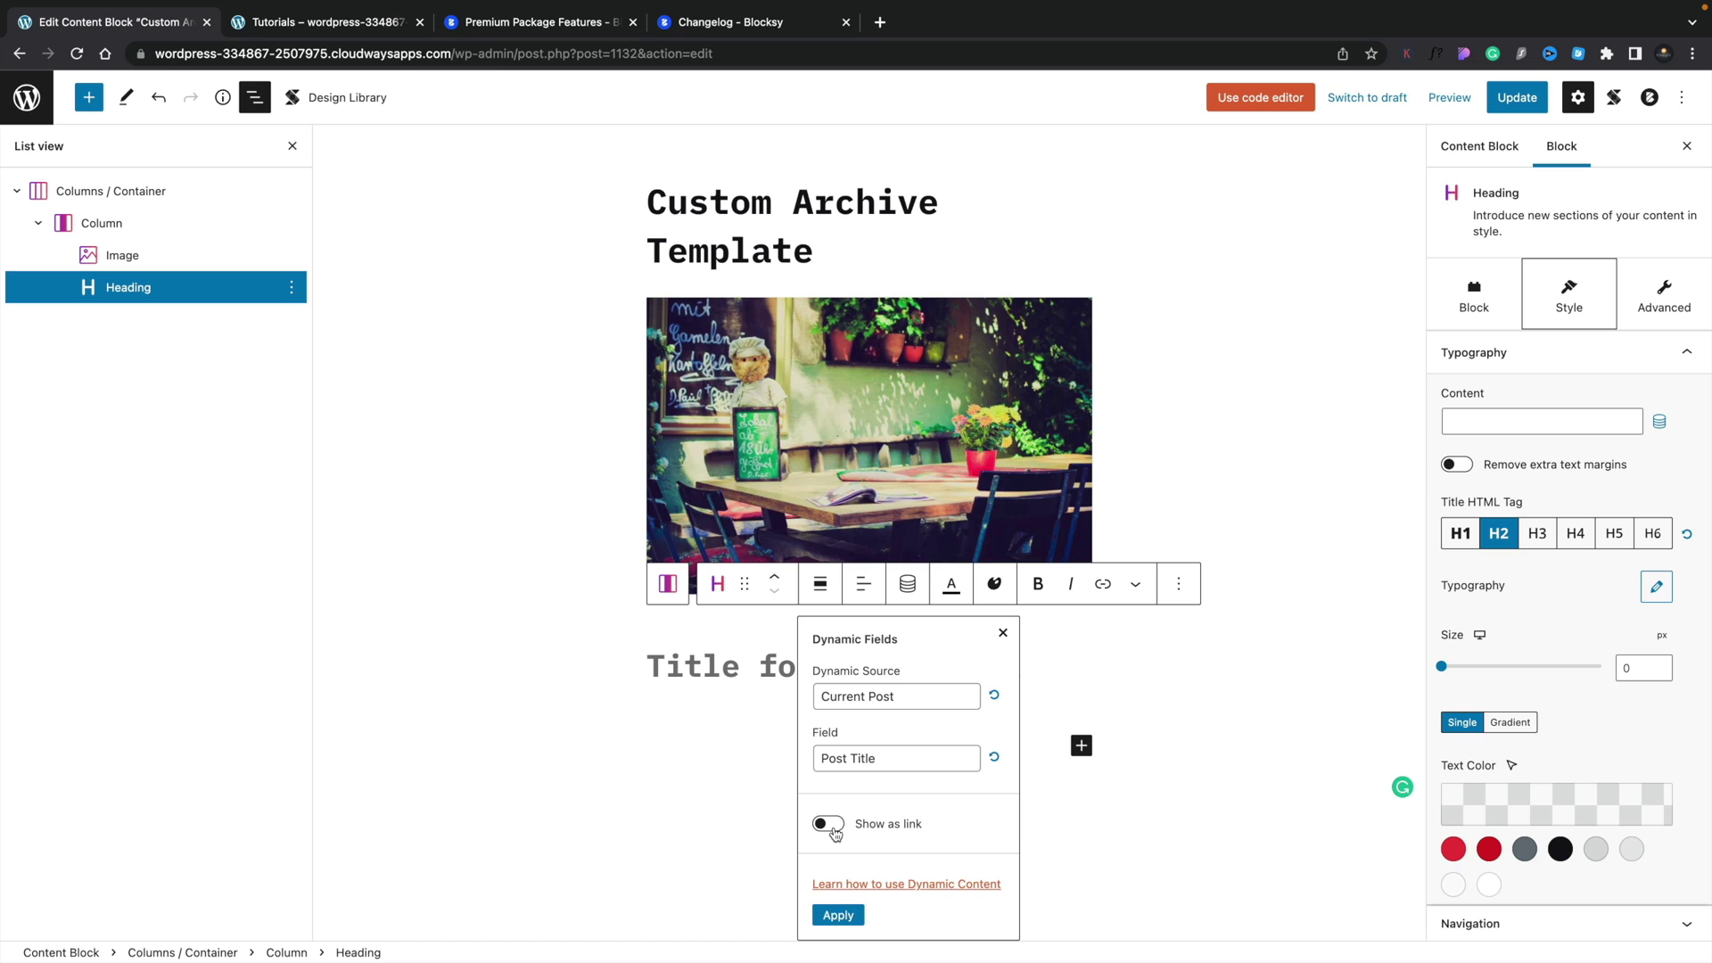
left_click(828, 823)
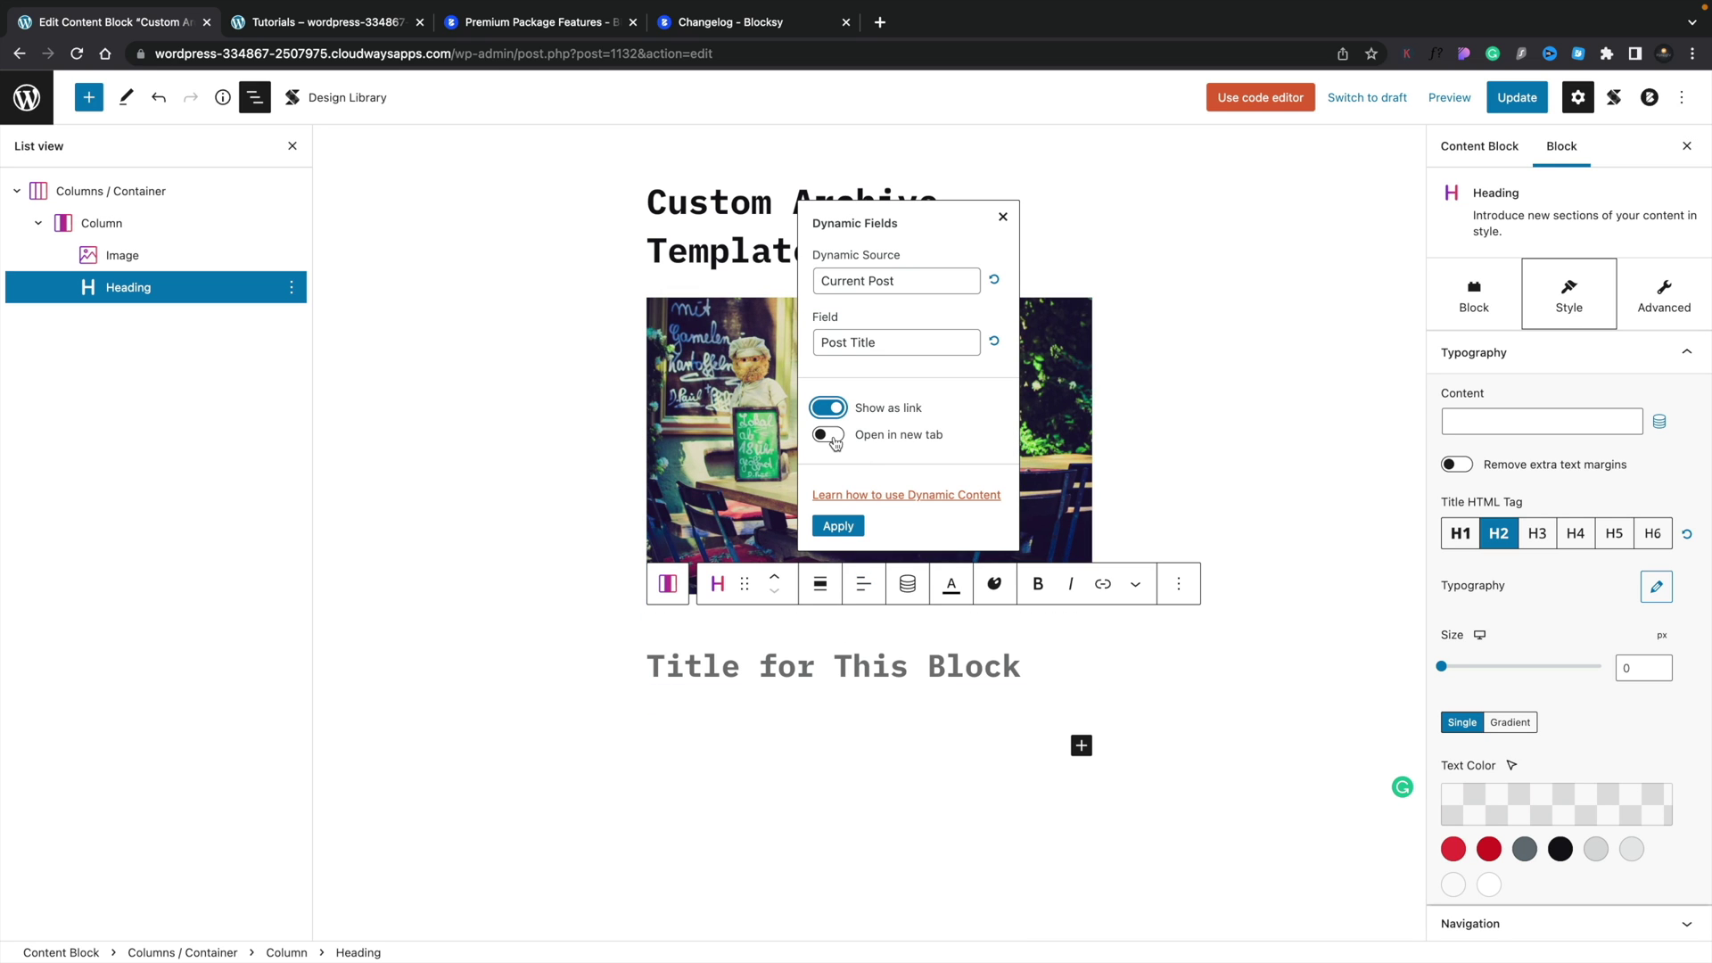
left_click(842, 526)
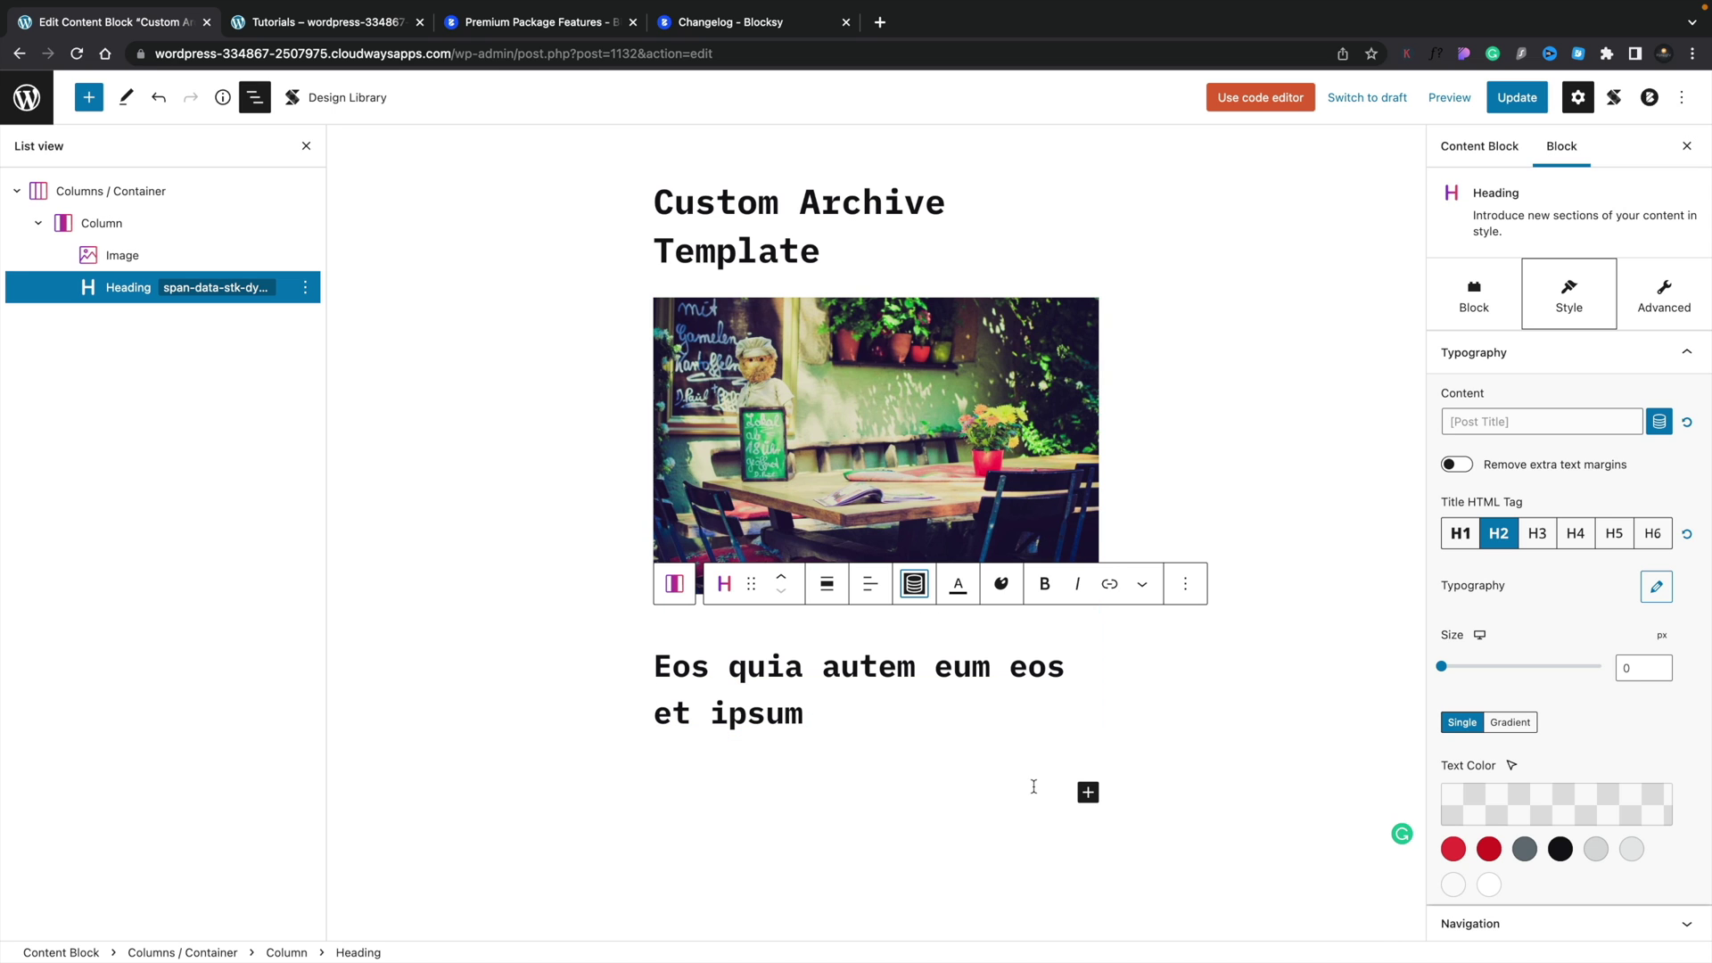
Step: Insert a Text block with the current post's Post Excerpt at length 30 and place it under the Heading inside the Column
left_click(1088, 793)
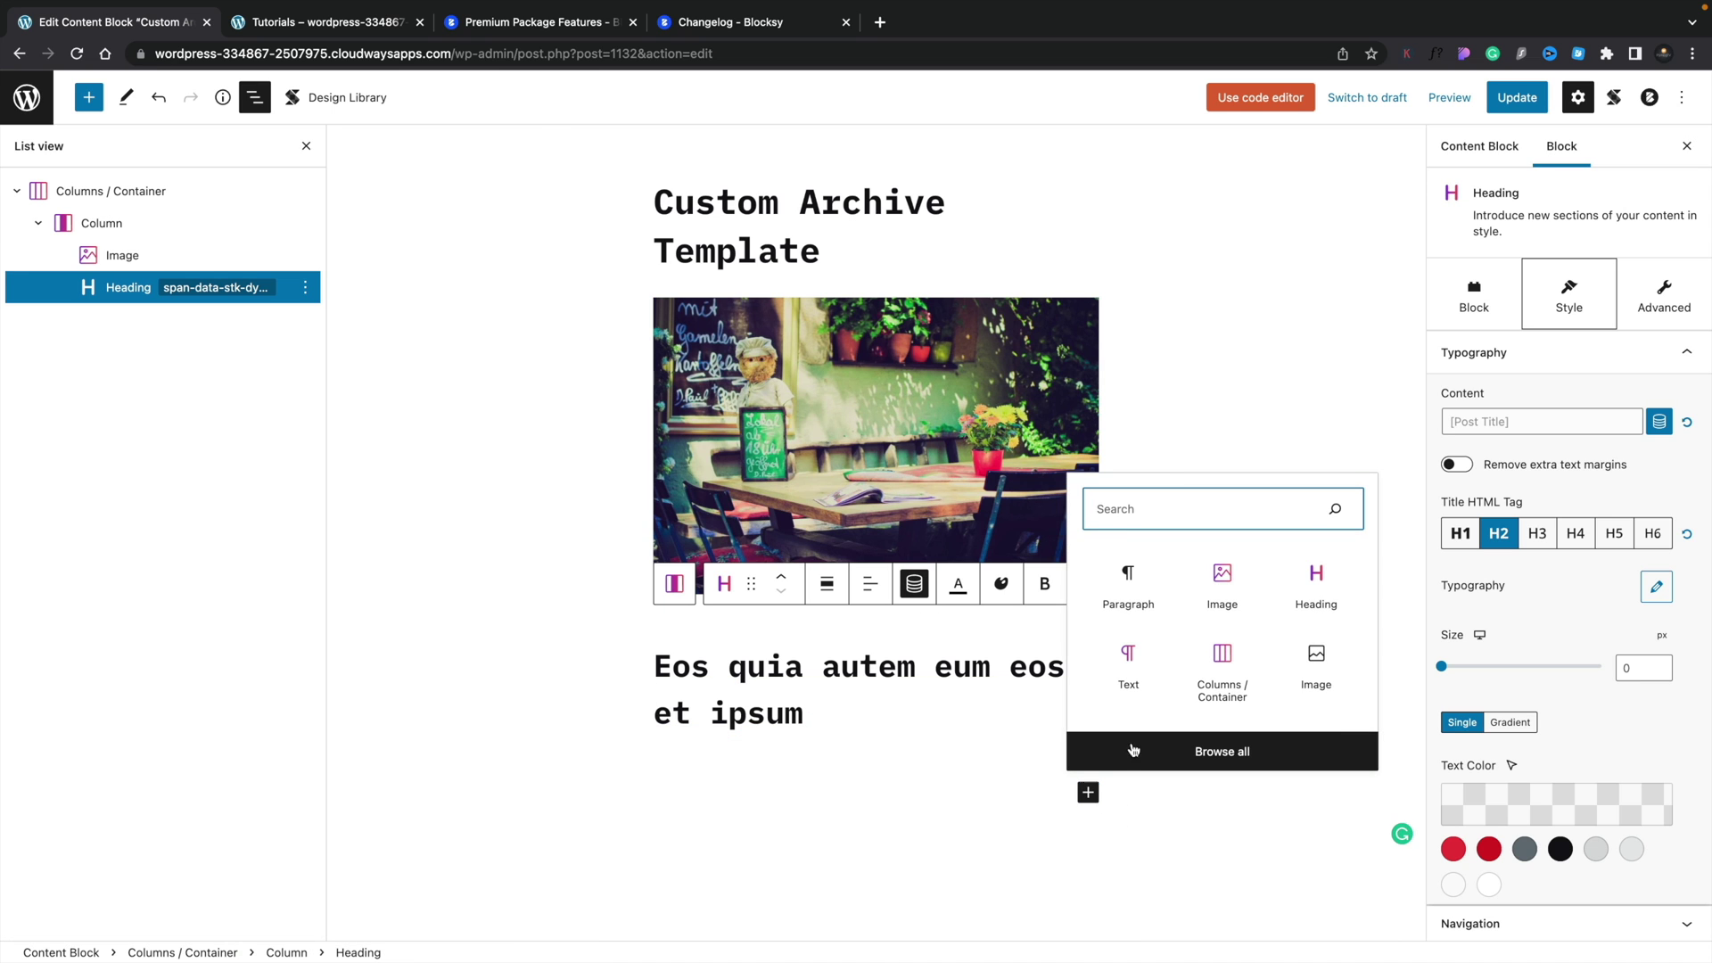
left_click(1129, 658)
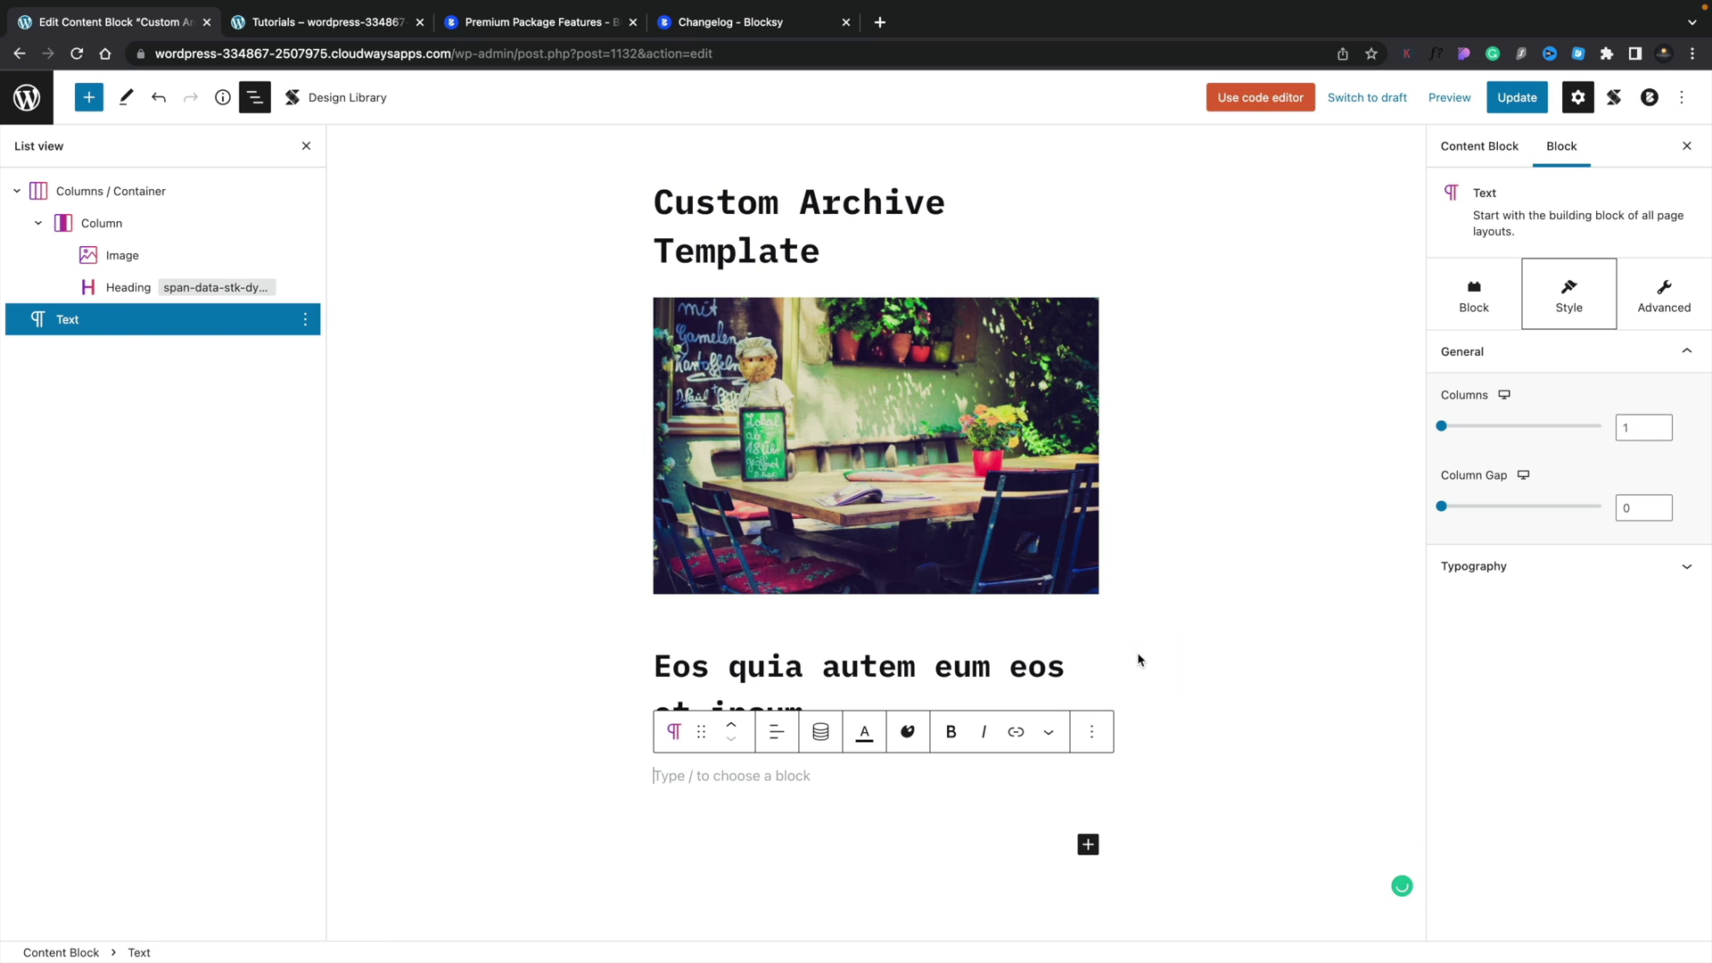
left_click(821, 731)
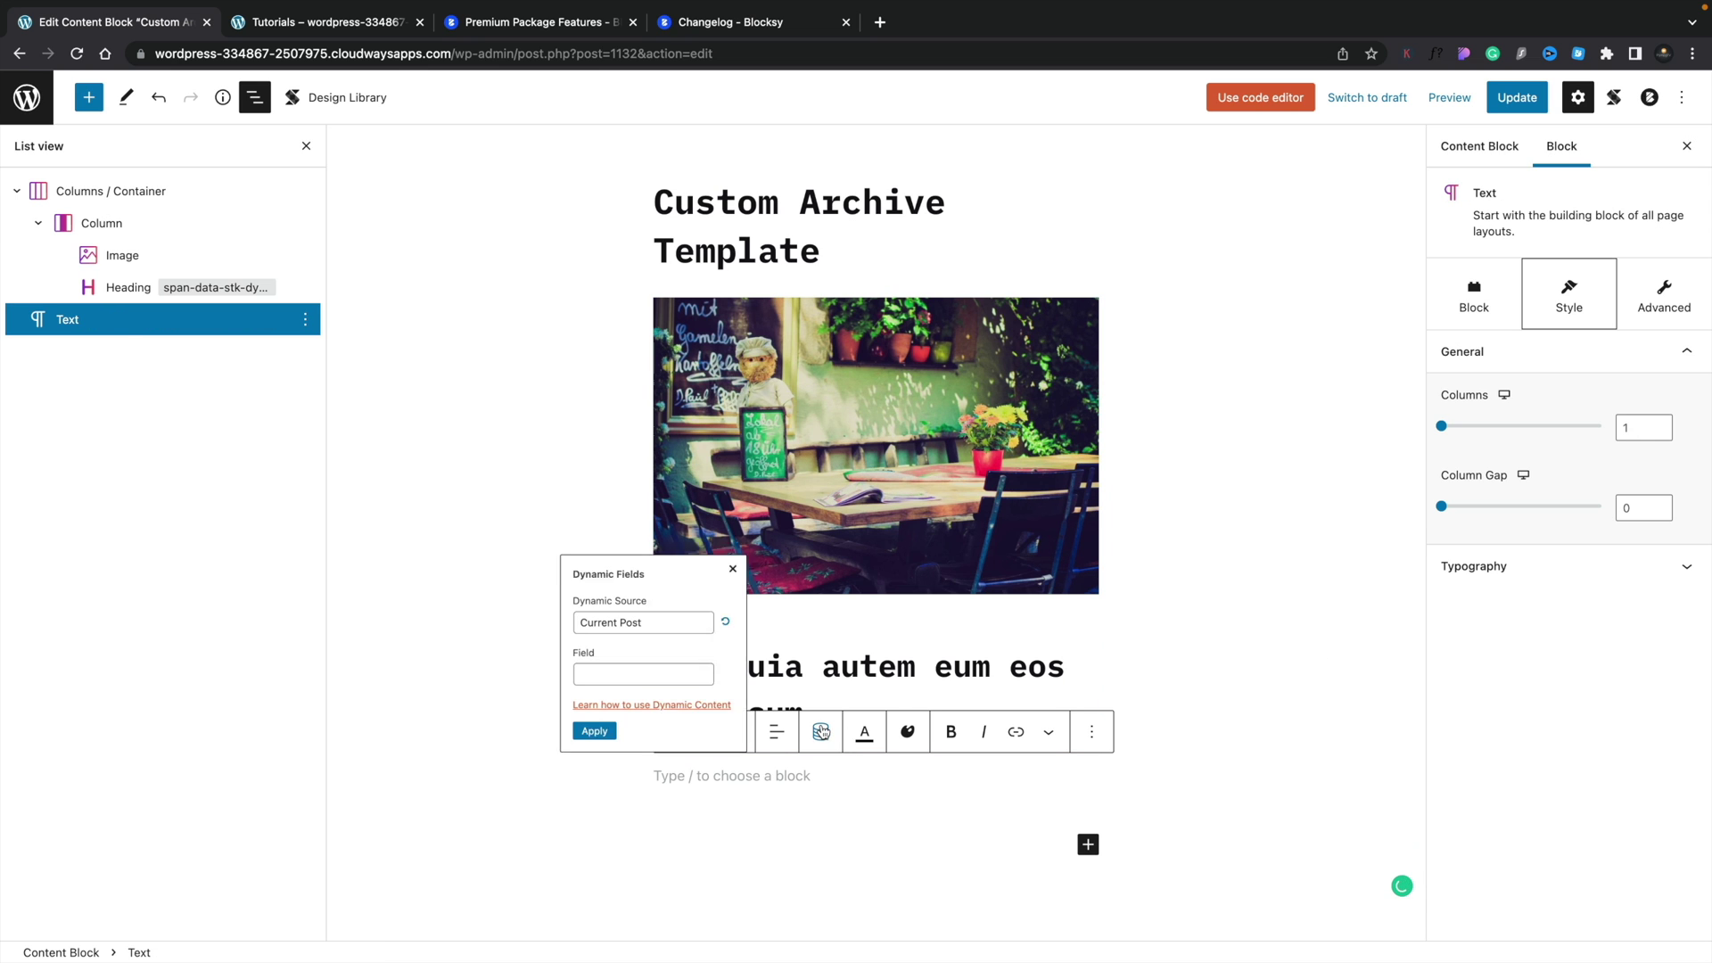
left_click(650, 662)
scroll(638, 794, "down", 1)
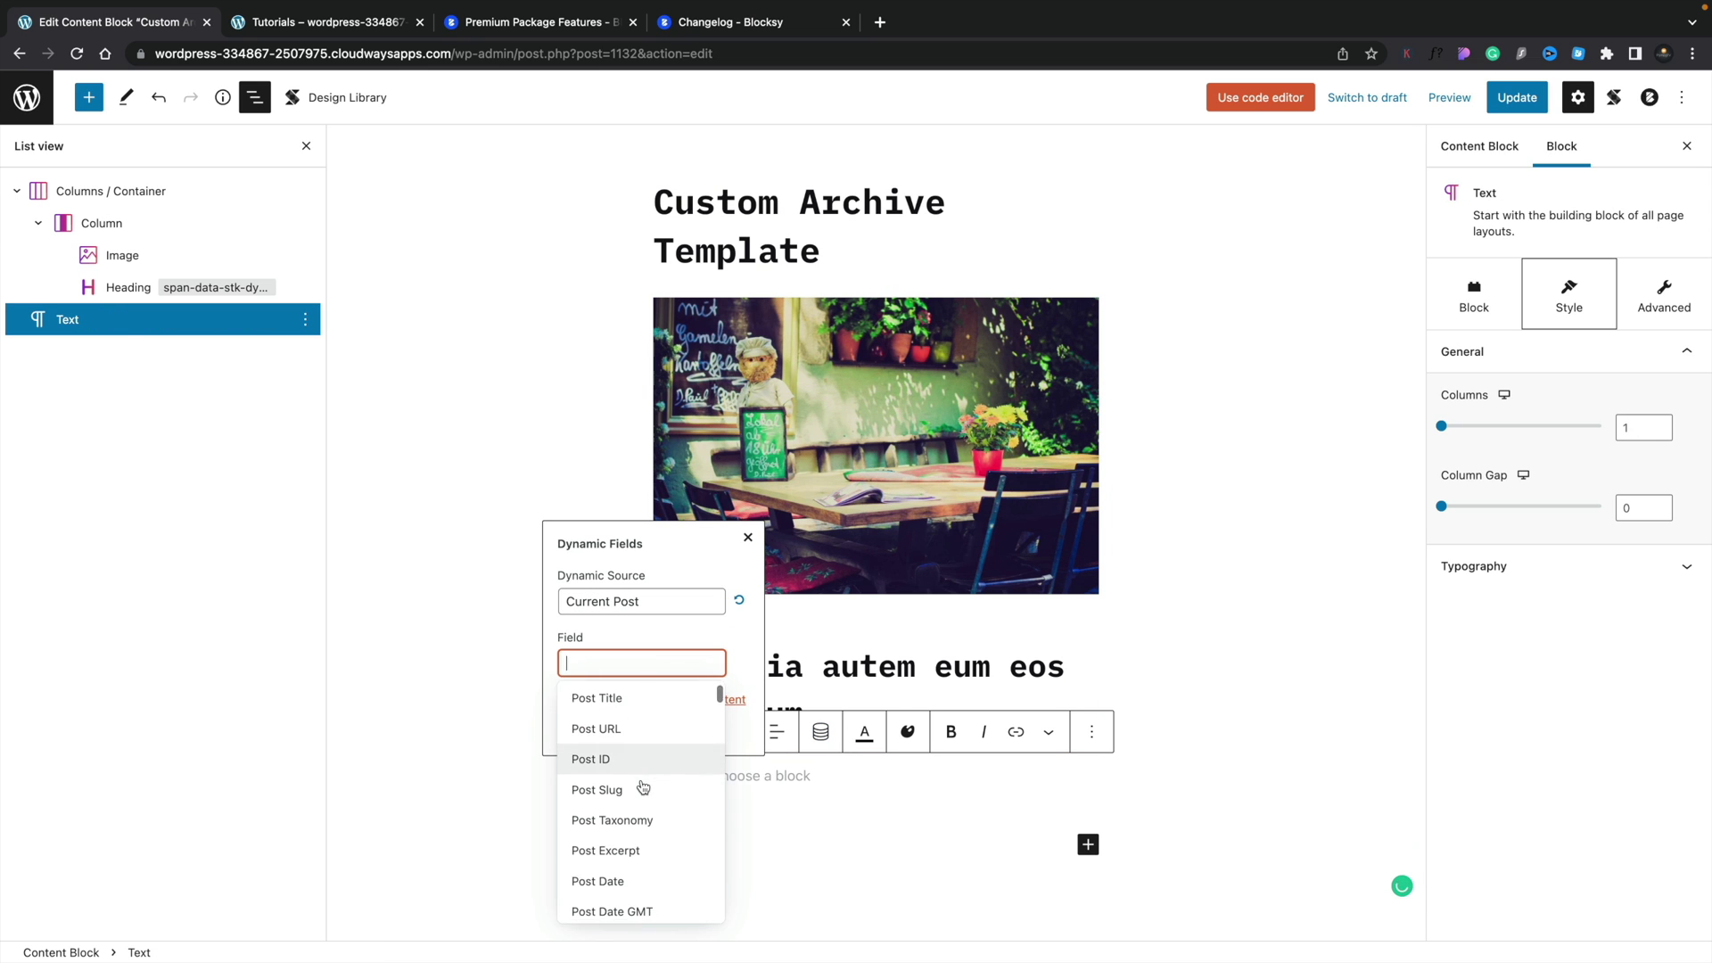
left_click(623, 847)
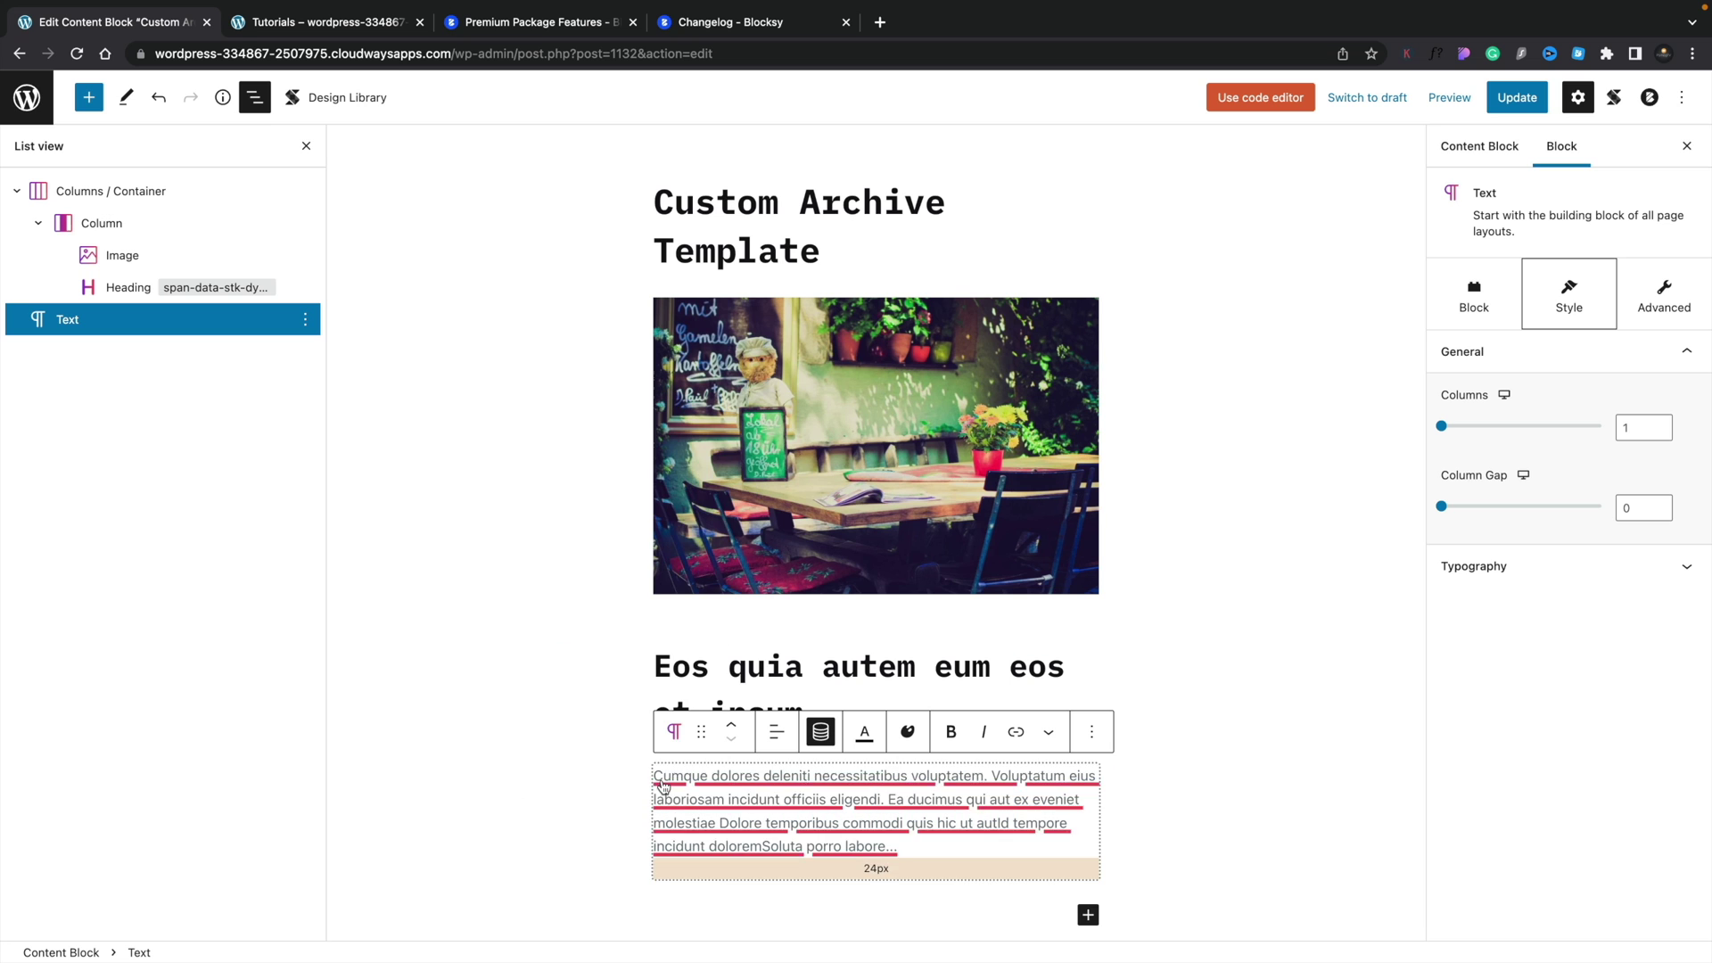
left_click_drag(40, 325, 120, 294)
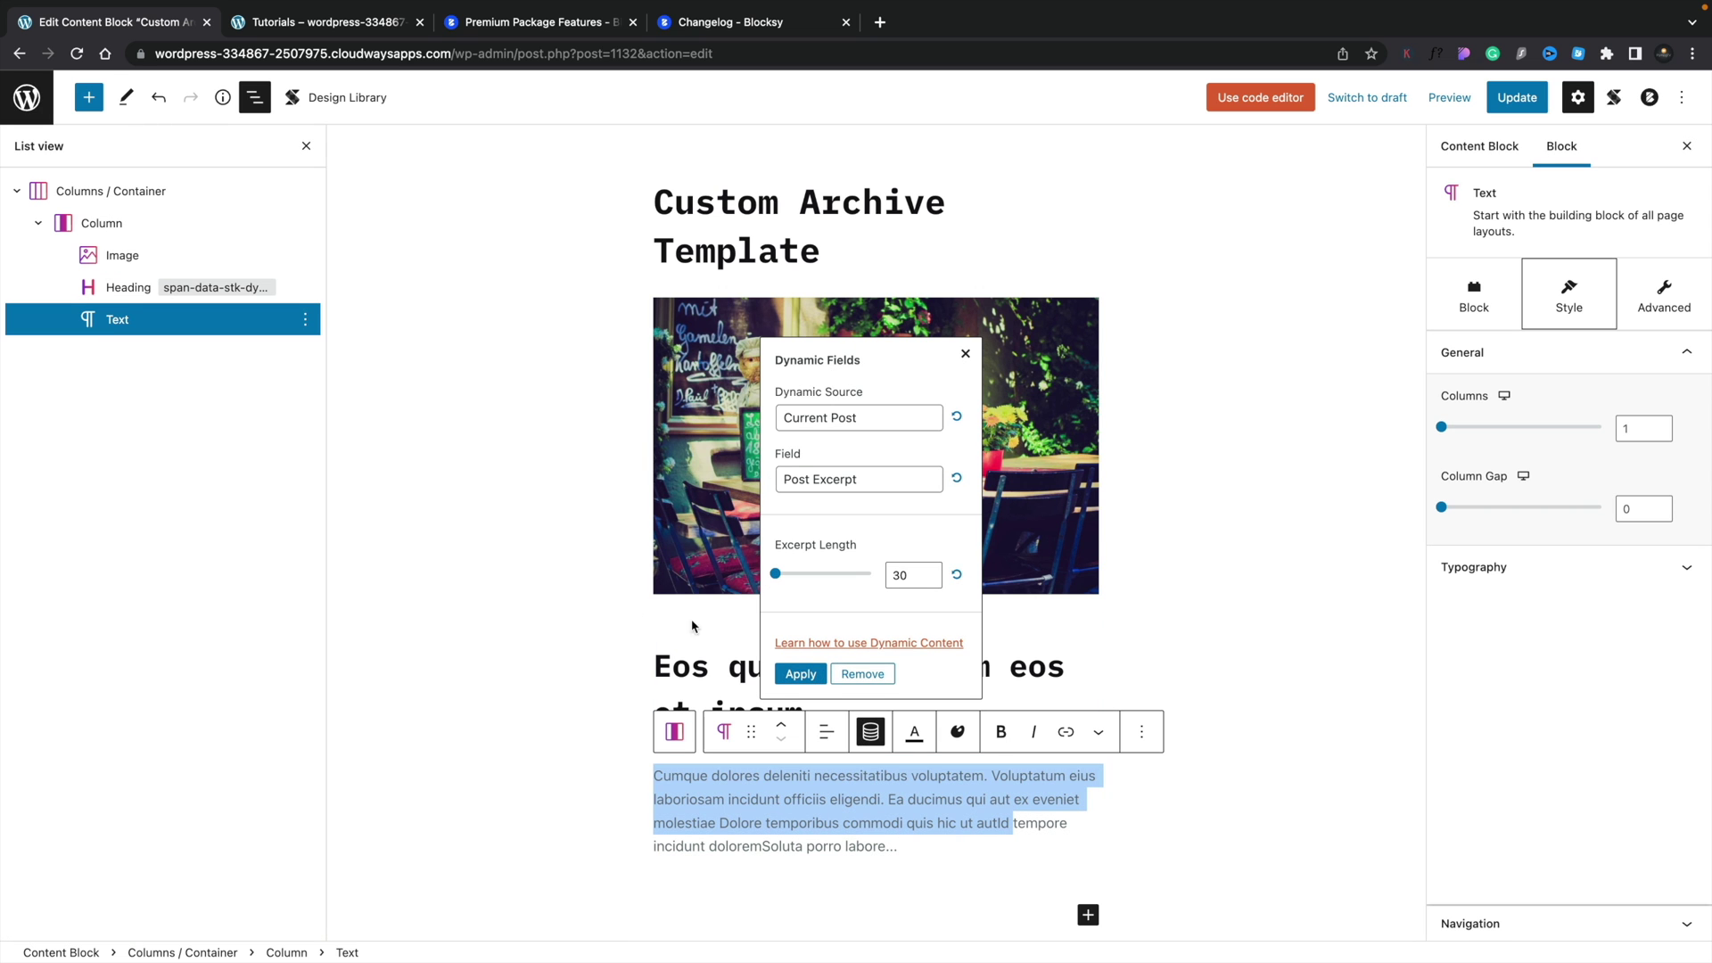
left_click(800, 673)
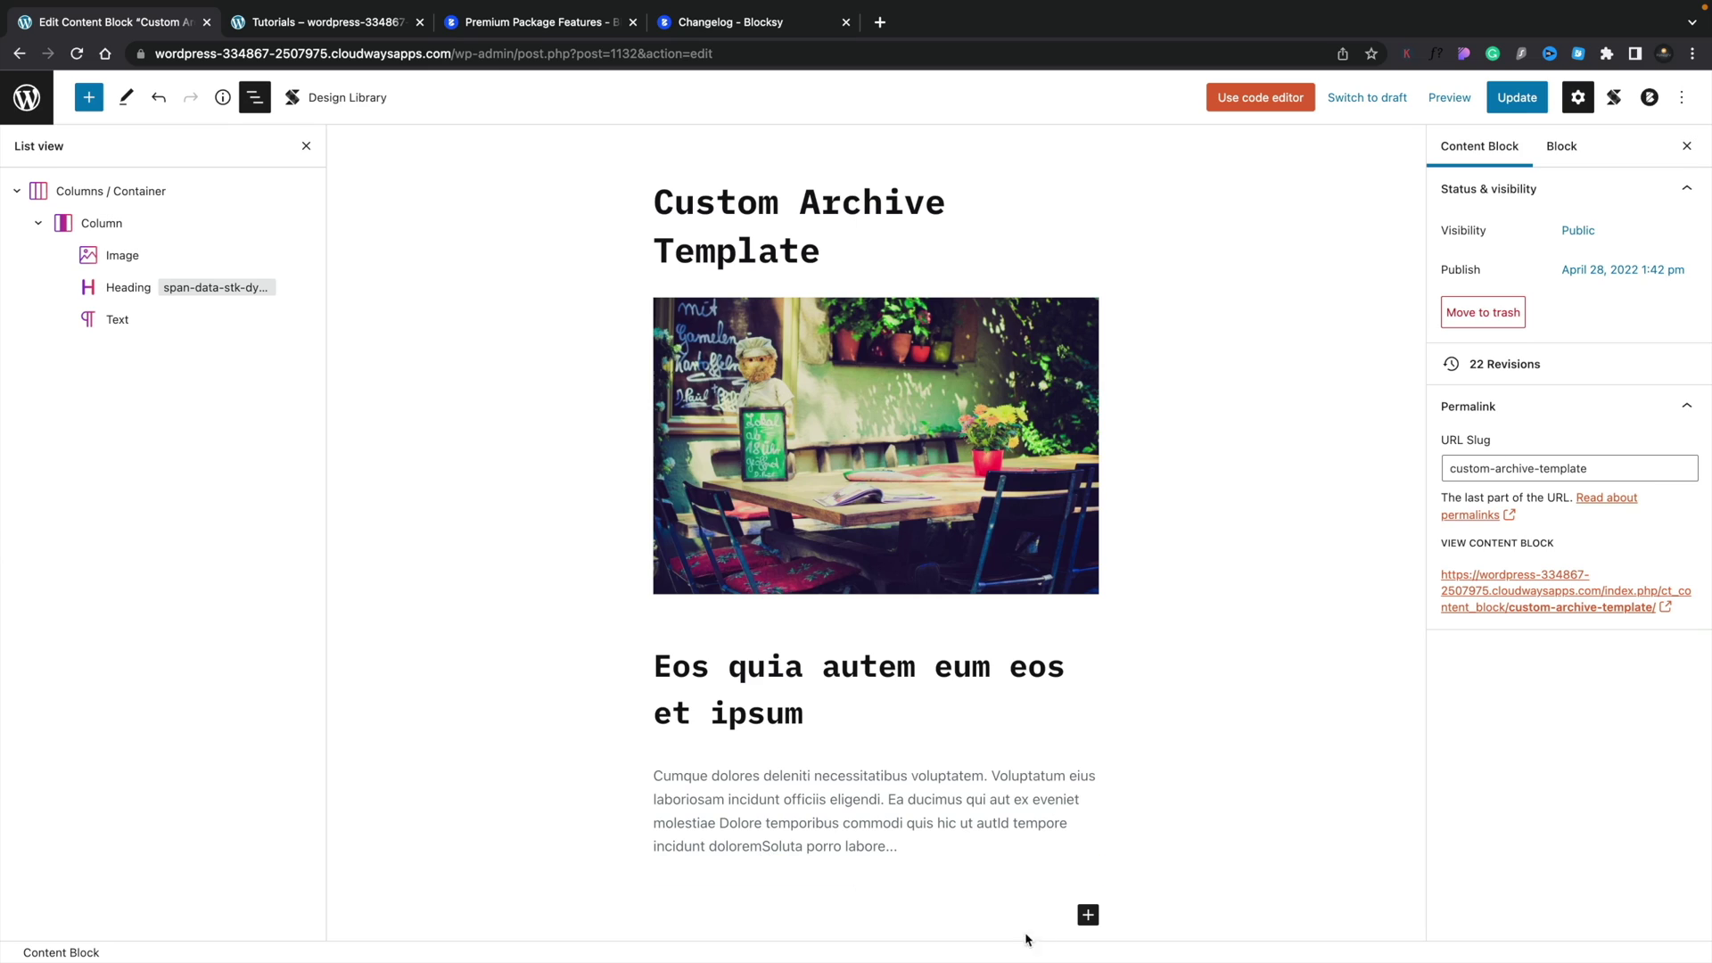
Step: Insert a Stackable Text block below the card and fill it with the current post's Post Taxonomy: Categories, all values, delimited by " / "
left_click(1088, 916)
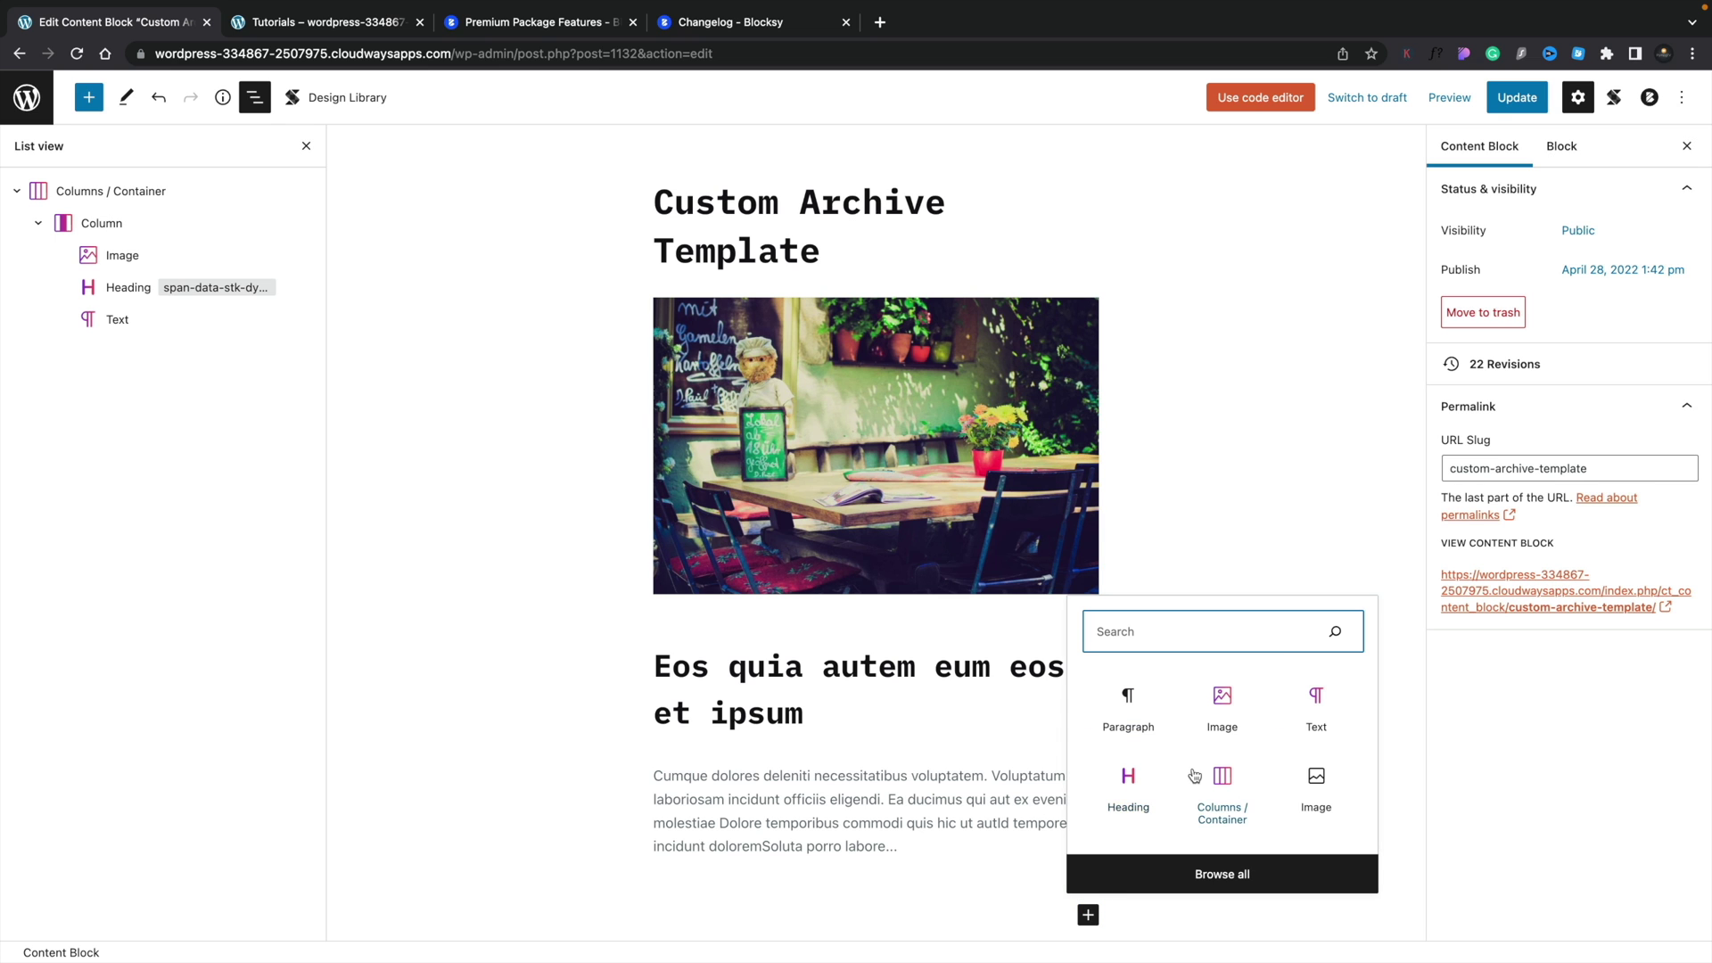
left_click(1318, 699)
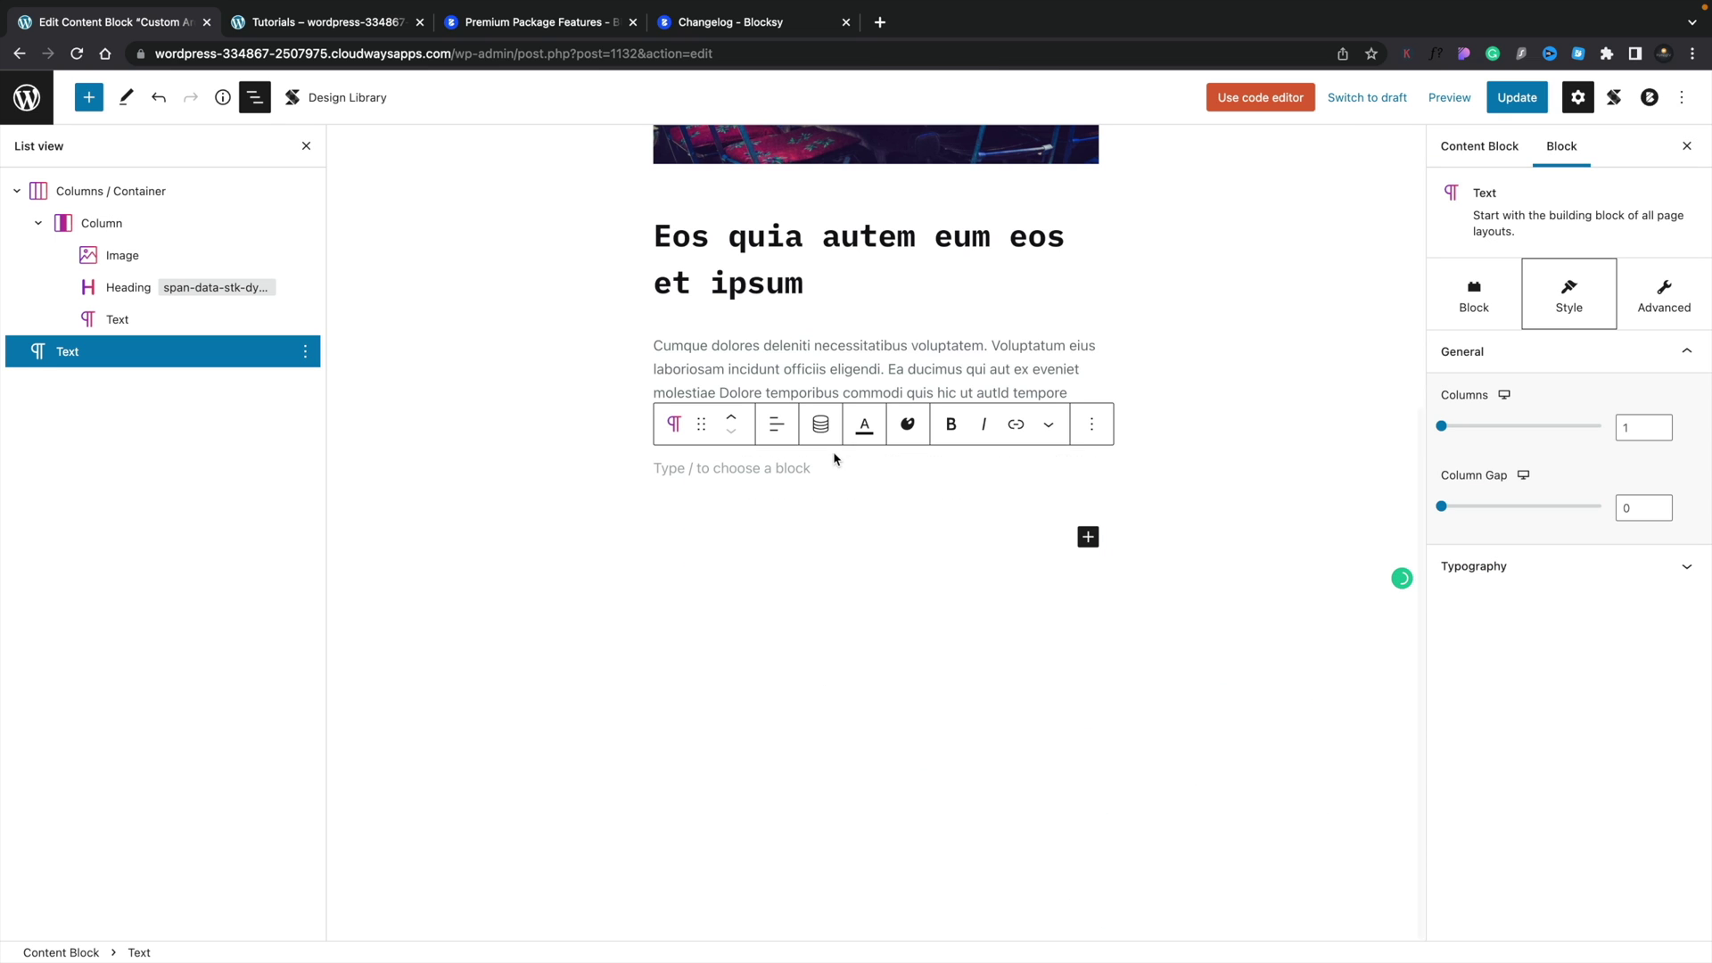
left_click(821, 425)
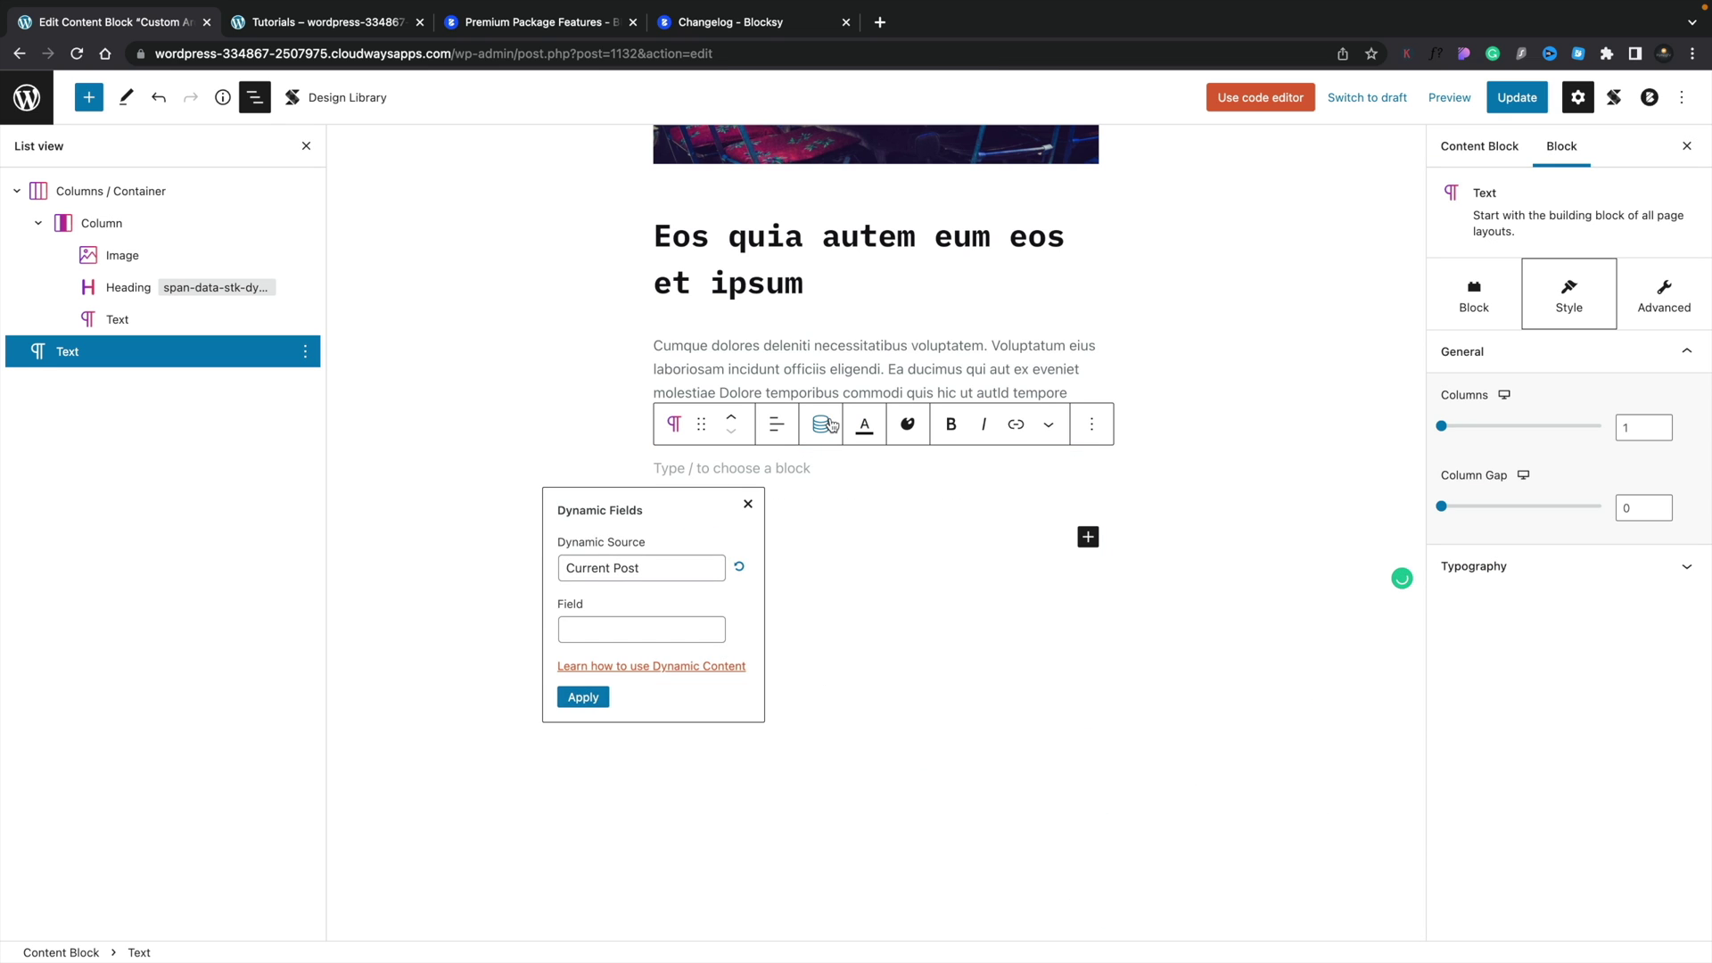
left_click(625, 627)
scroll(624, 784, "down", 1)
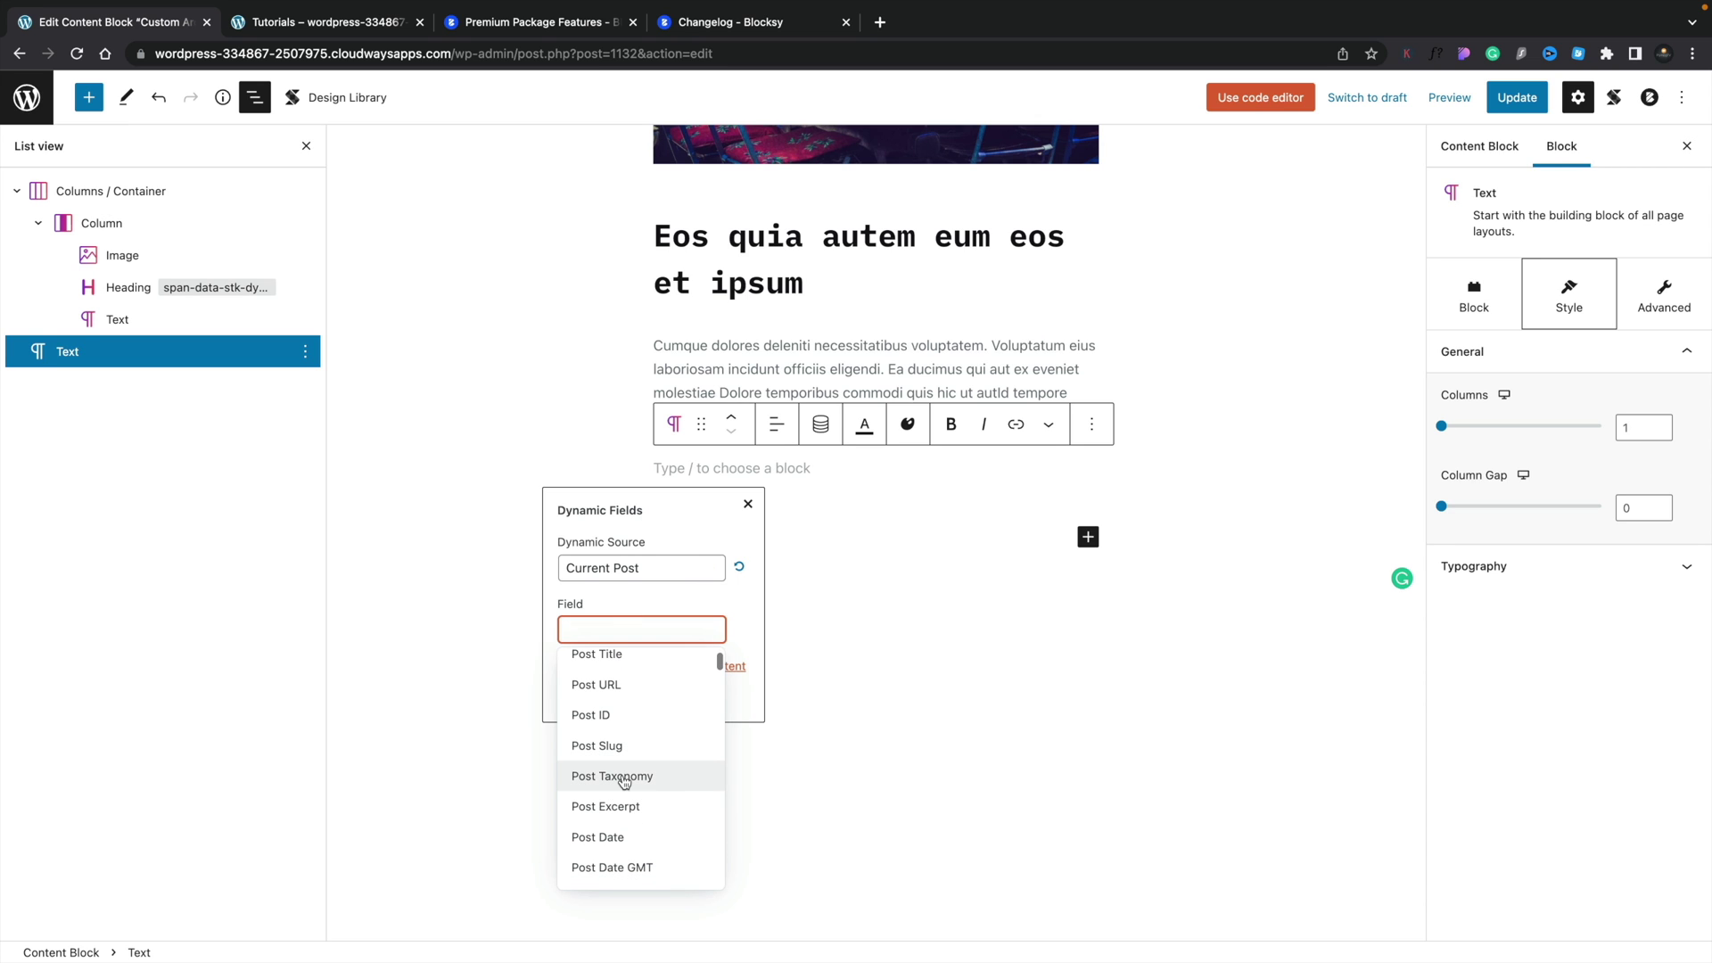
left_click(624, 778)
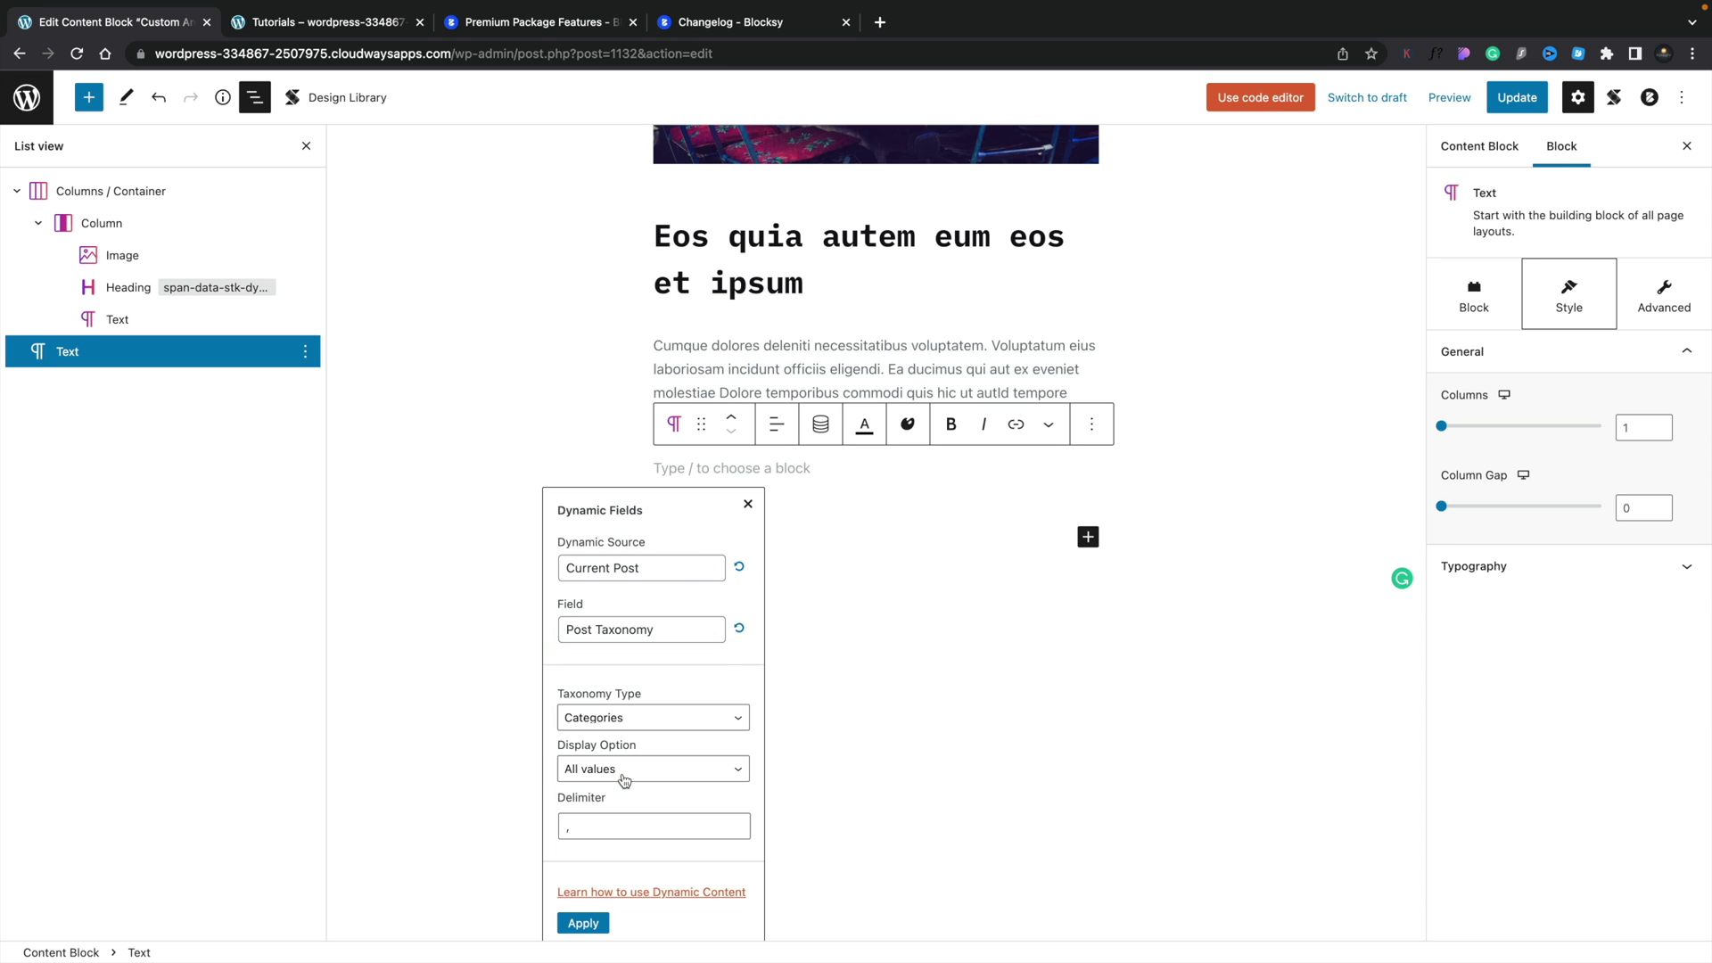
left_click(667, 723)
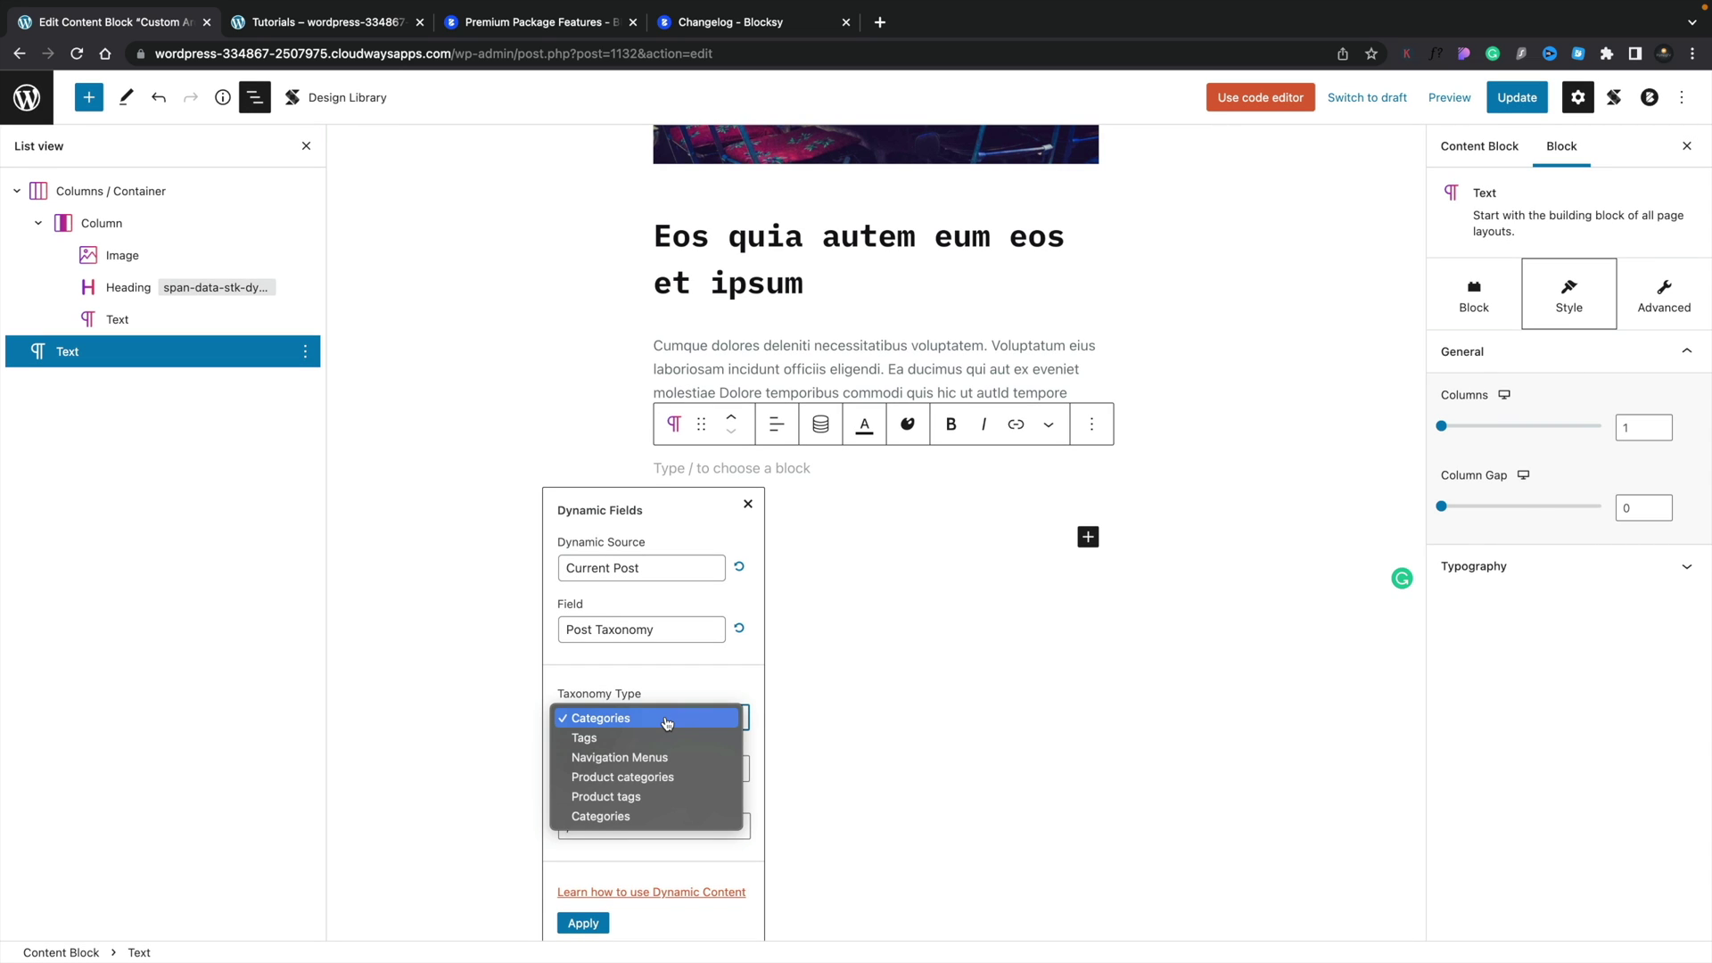
left_click(660, 719)
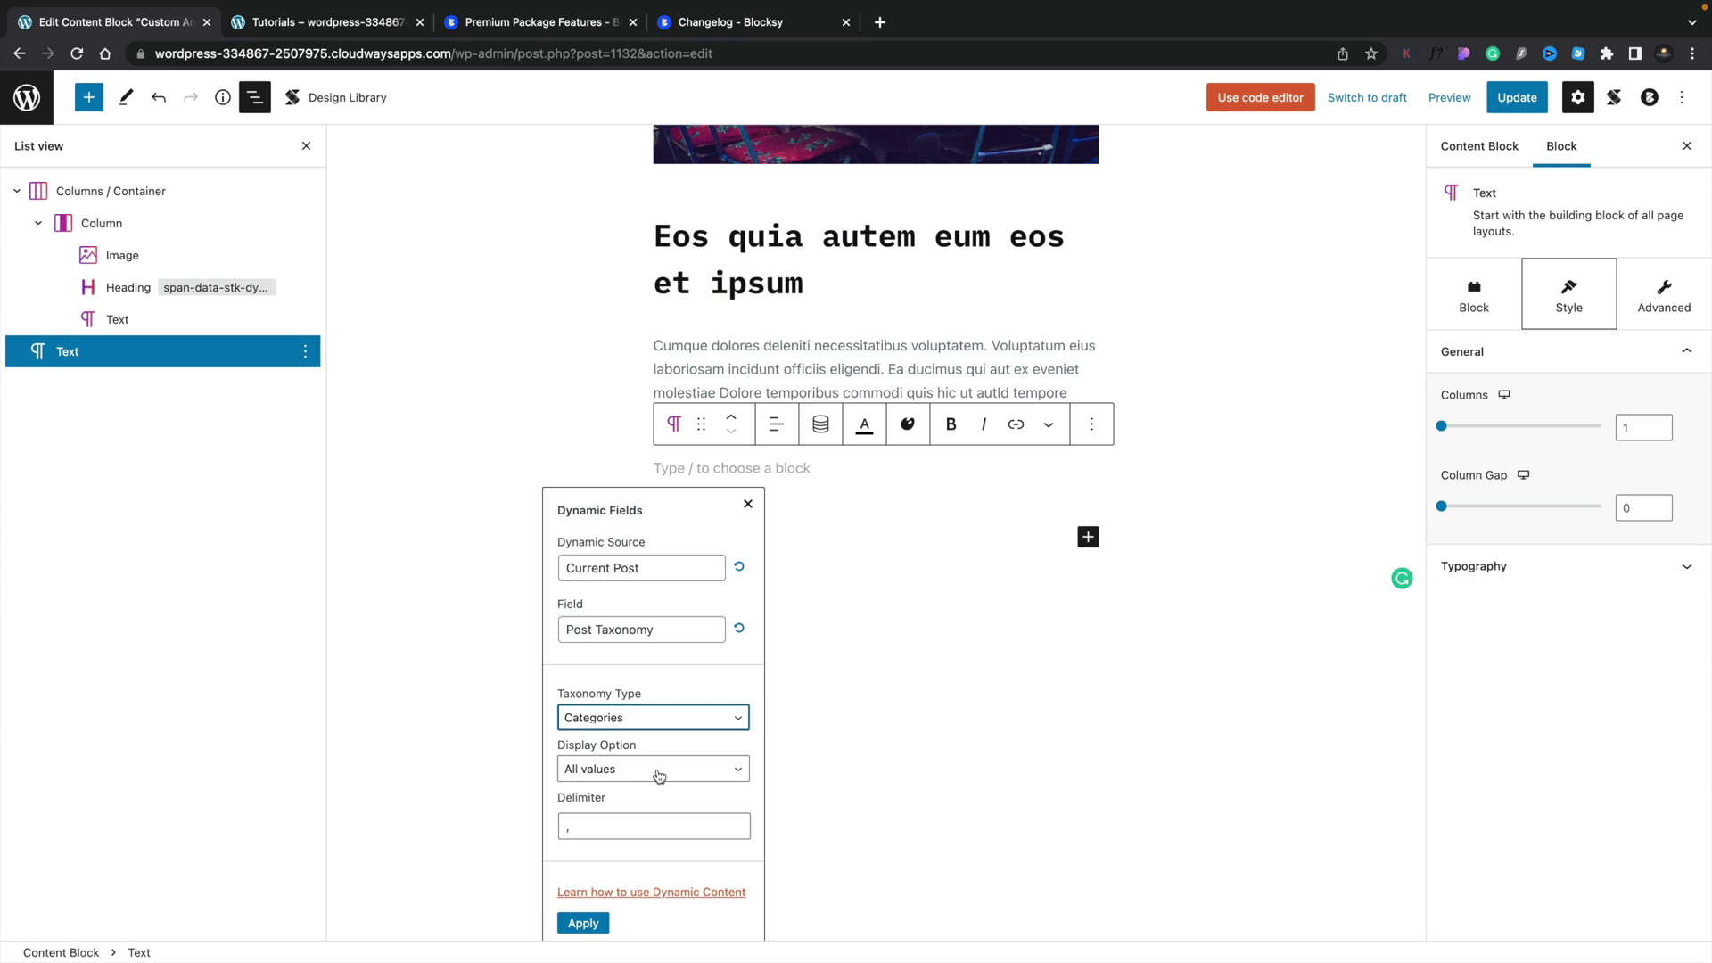
left_click_drag(585, 820, 540, 833)
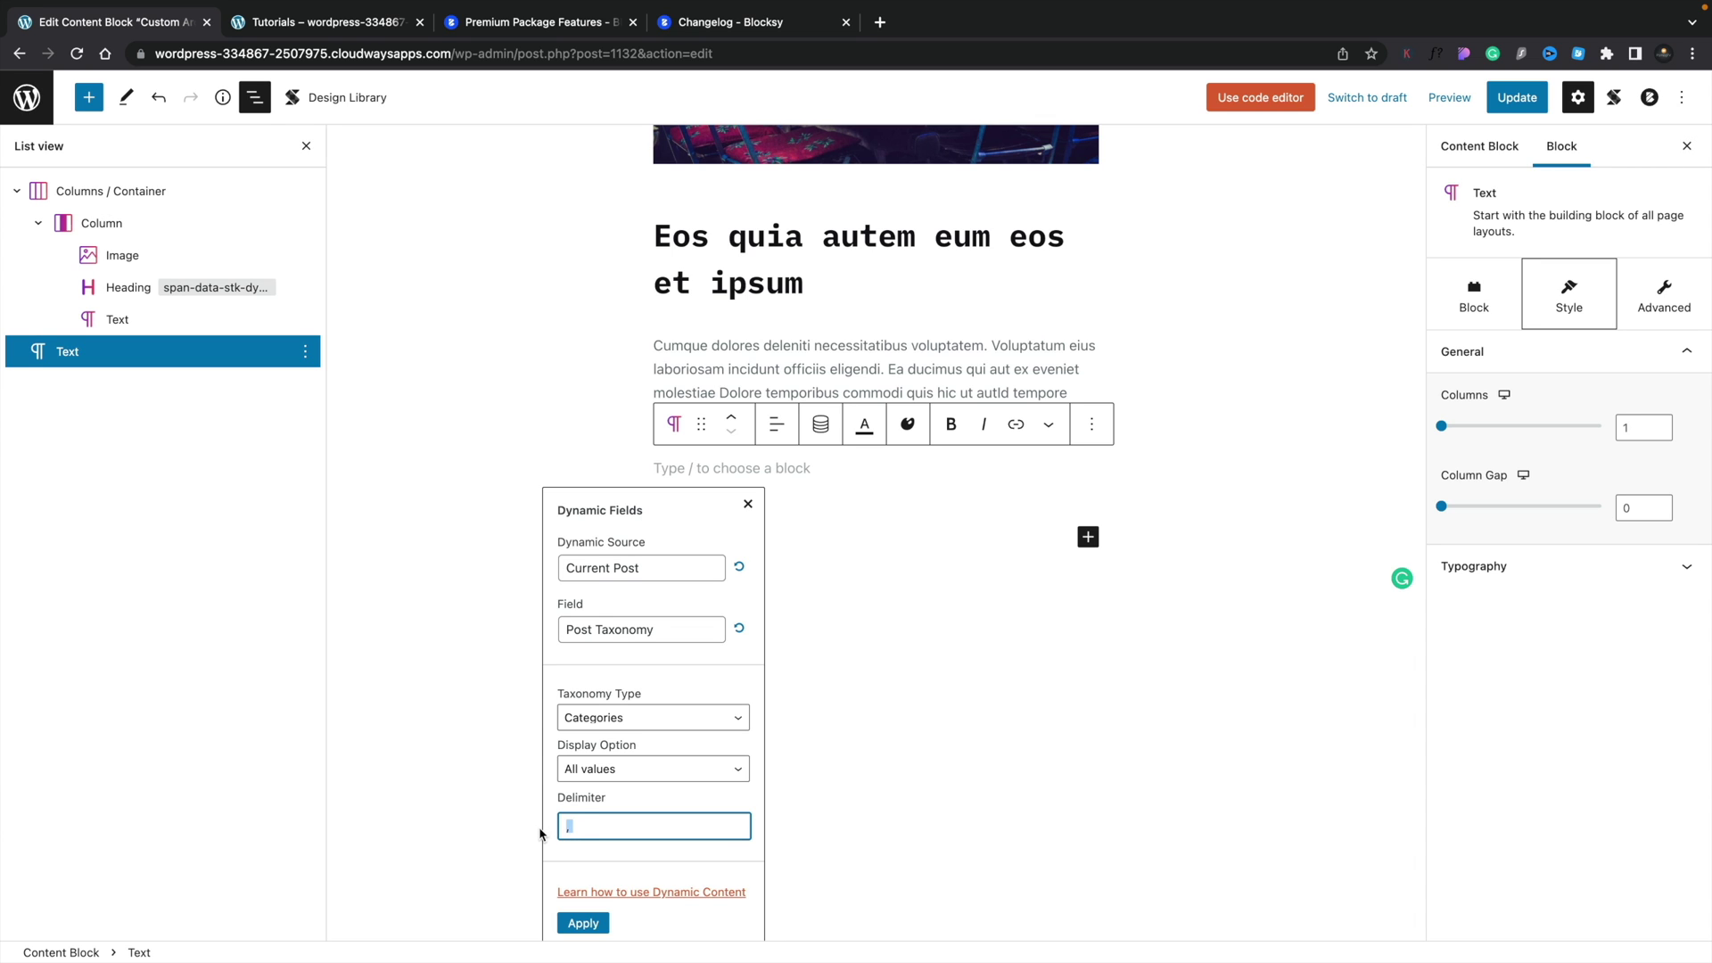
left_click(571, 921)
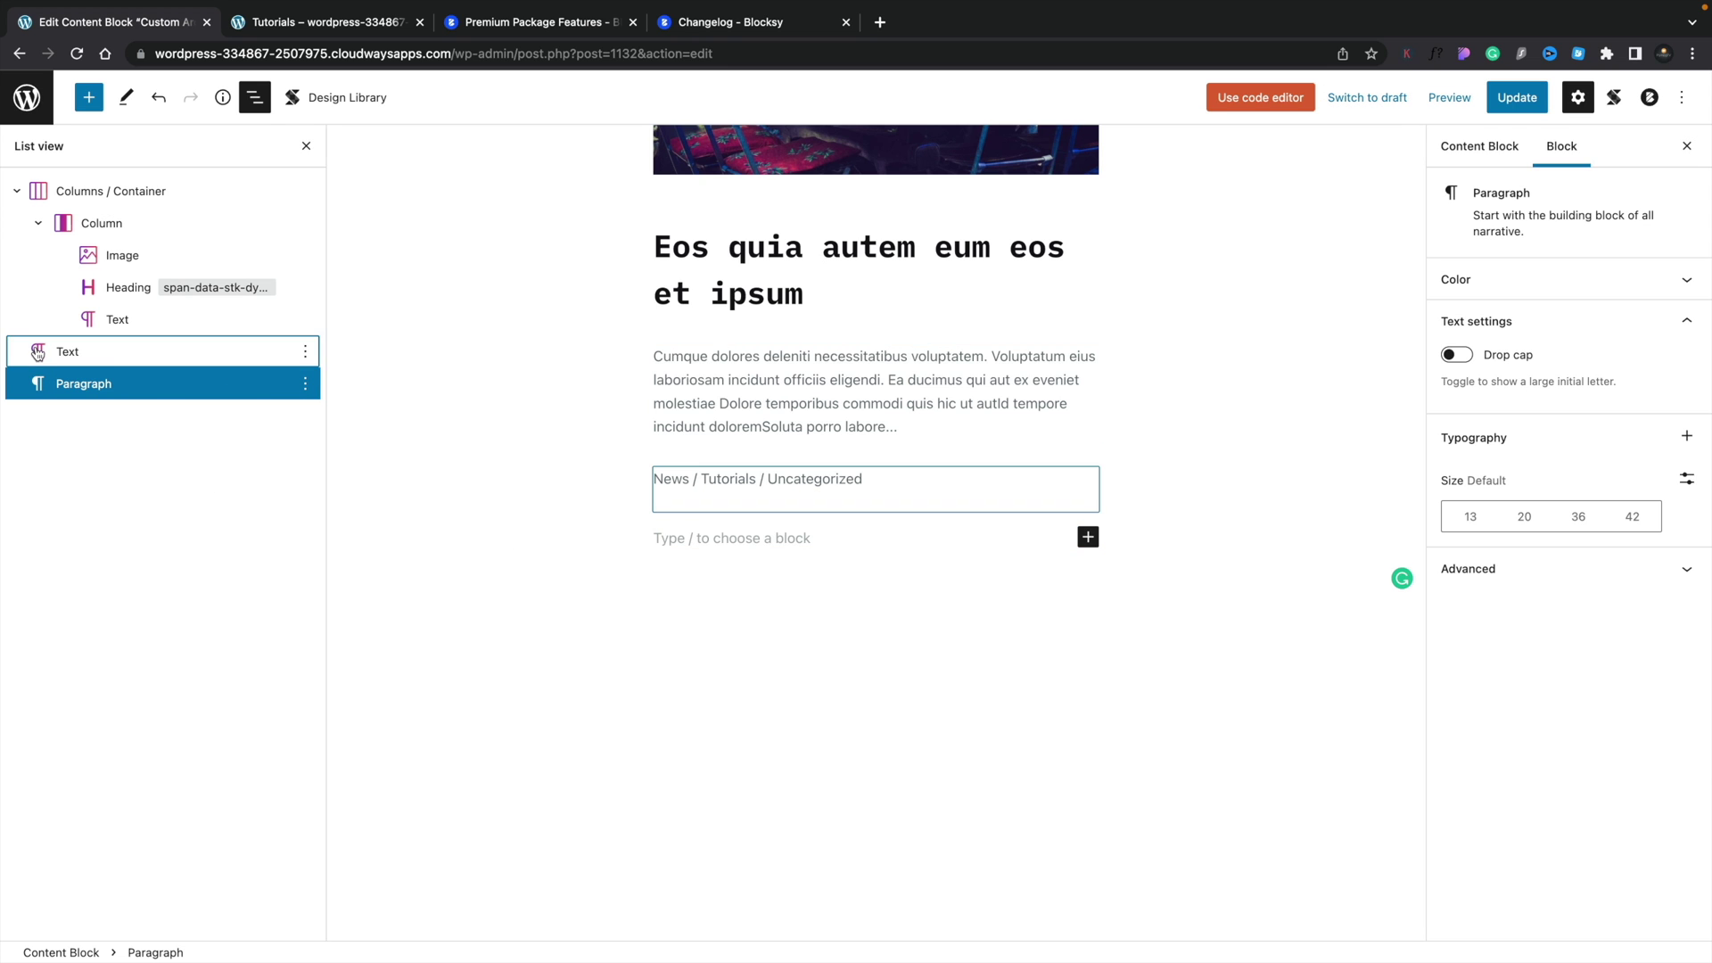
Step: Place the categories Text block between the Heading and the excerpt in the Column, and remove the empty Paragraph
left_click_drag(72, 351, 109, 312)
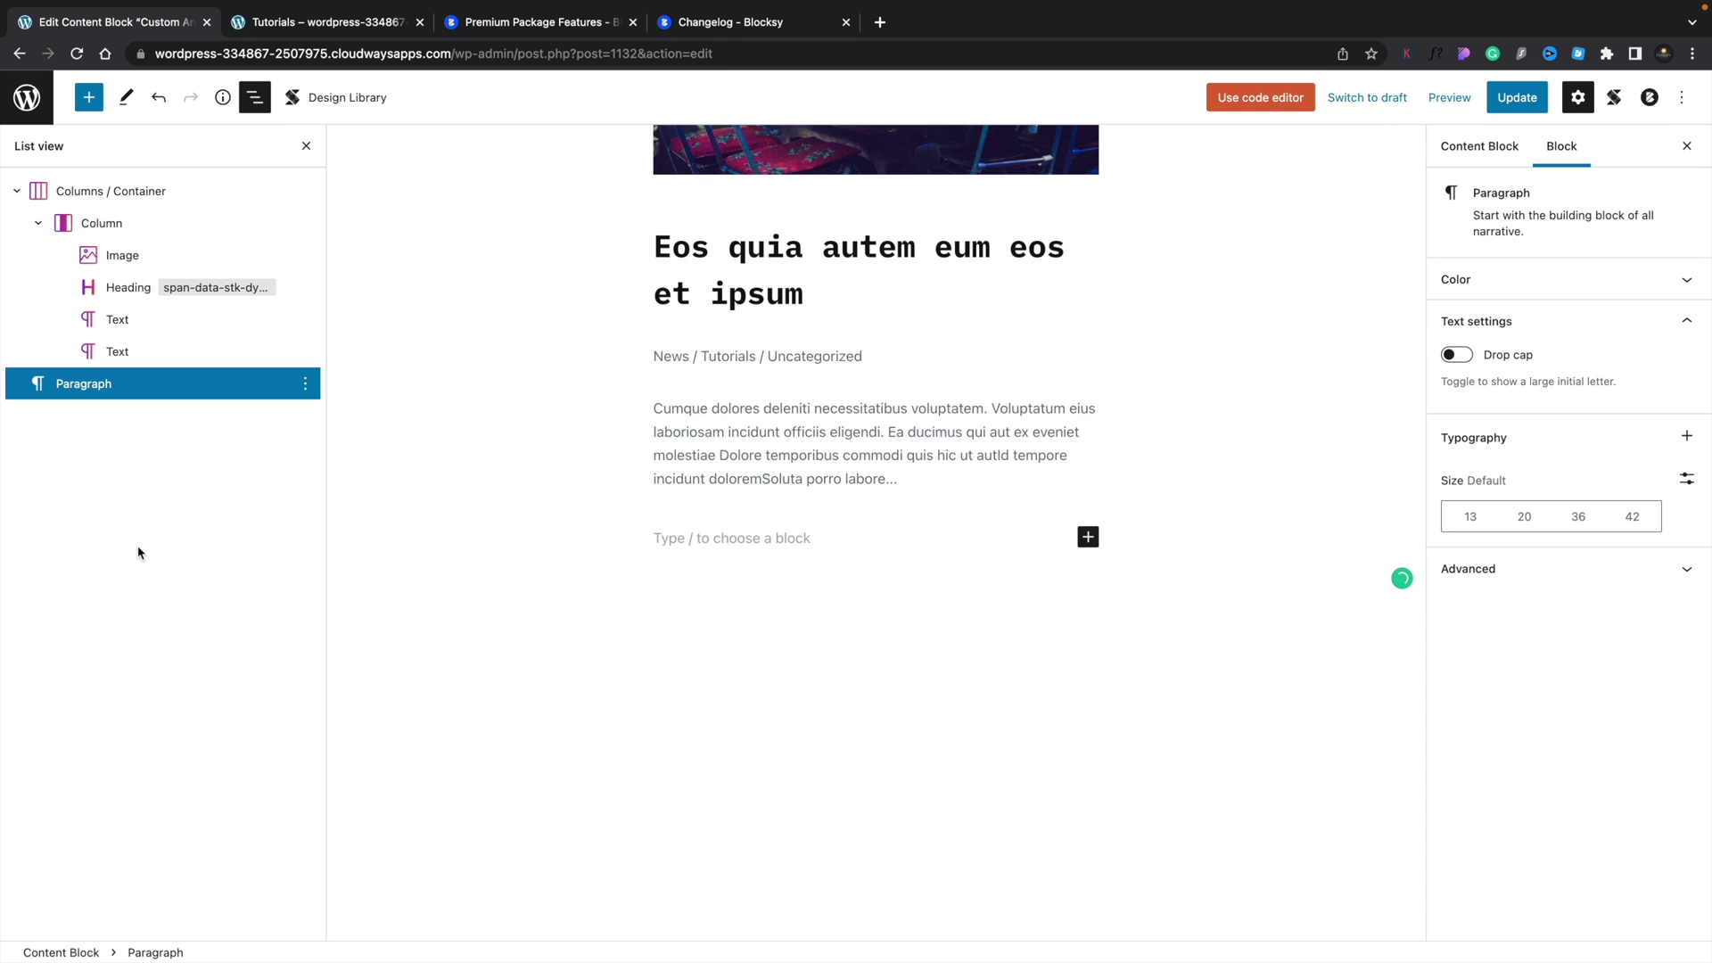
left_click(305, 384)
left_click(328, 751)
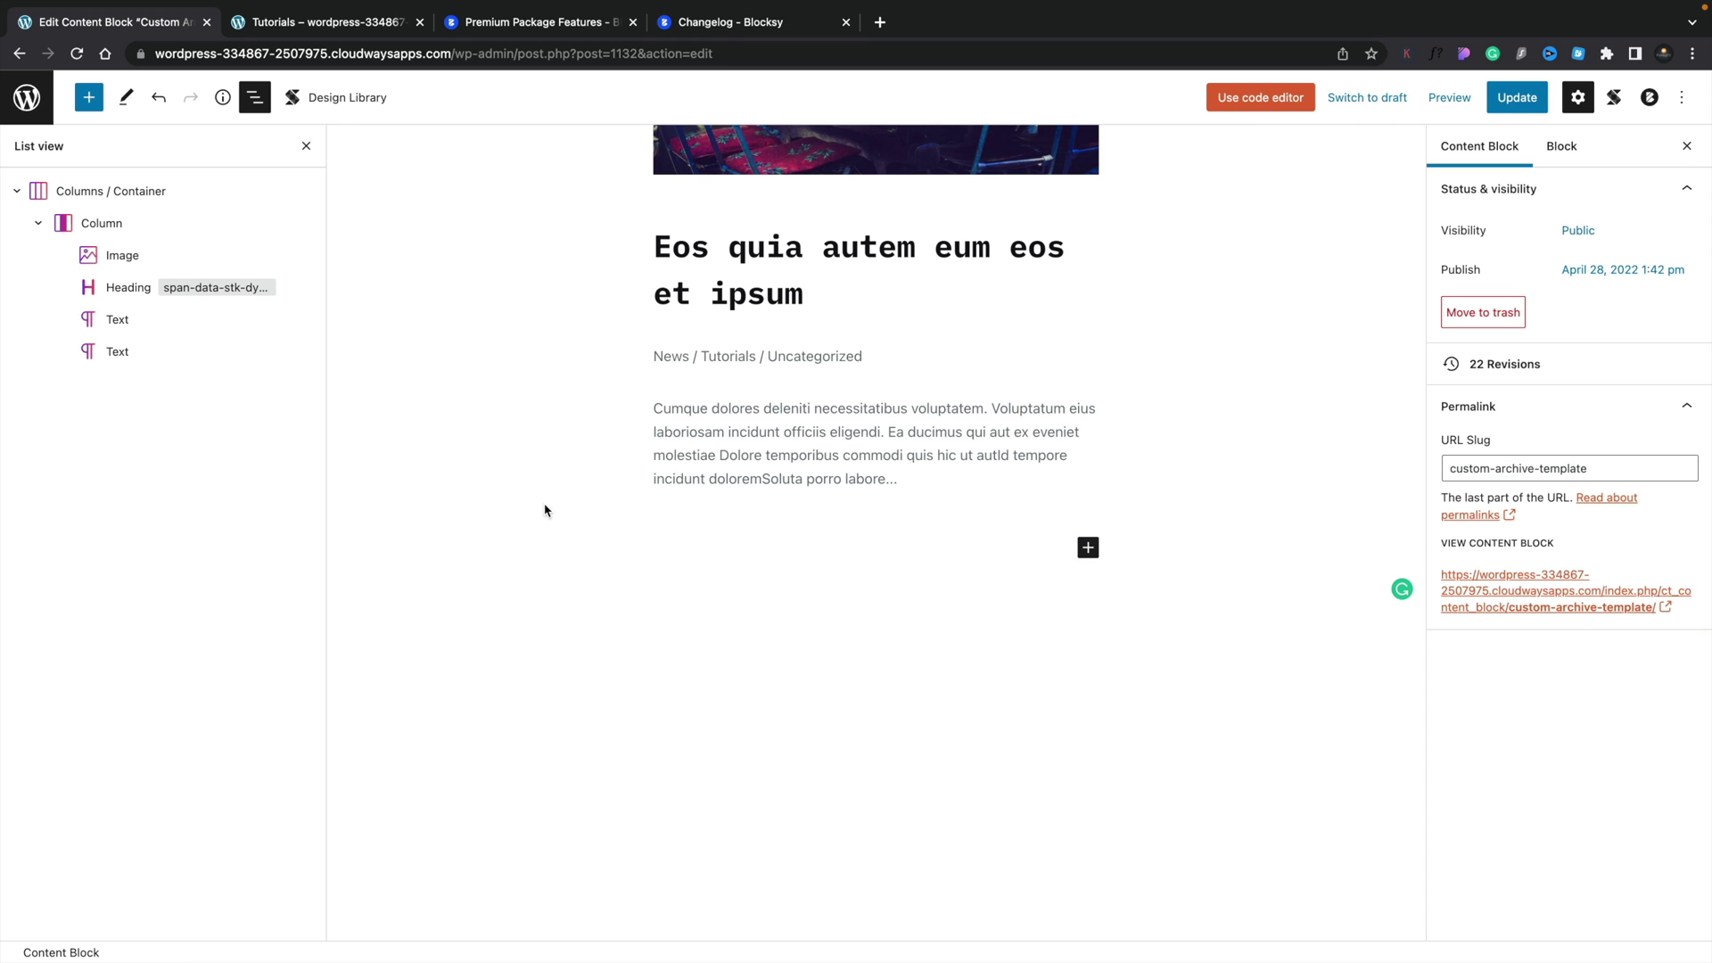
Step: Insert a Stackable Button and place its Button Group inside the Column below the excerpt text
left_click(1088, 548)
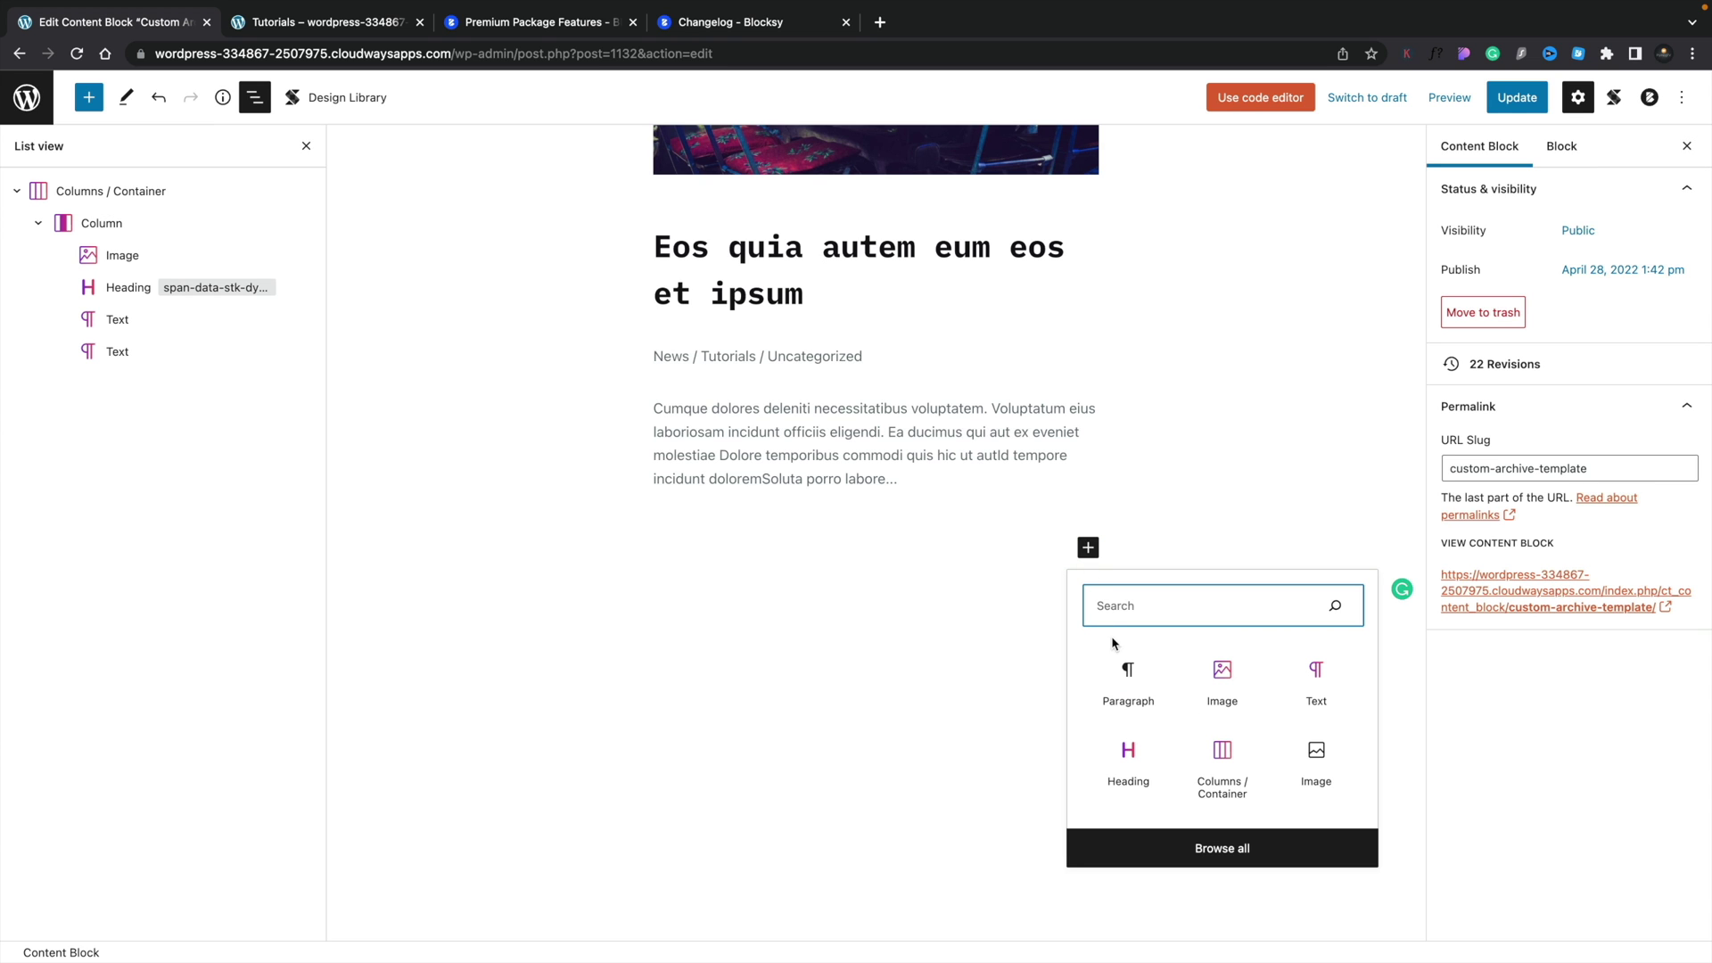
type("button")
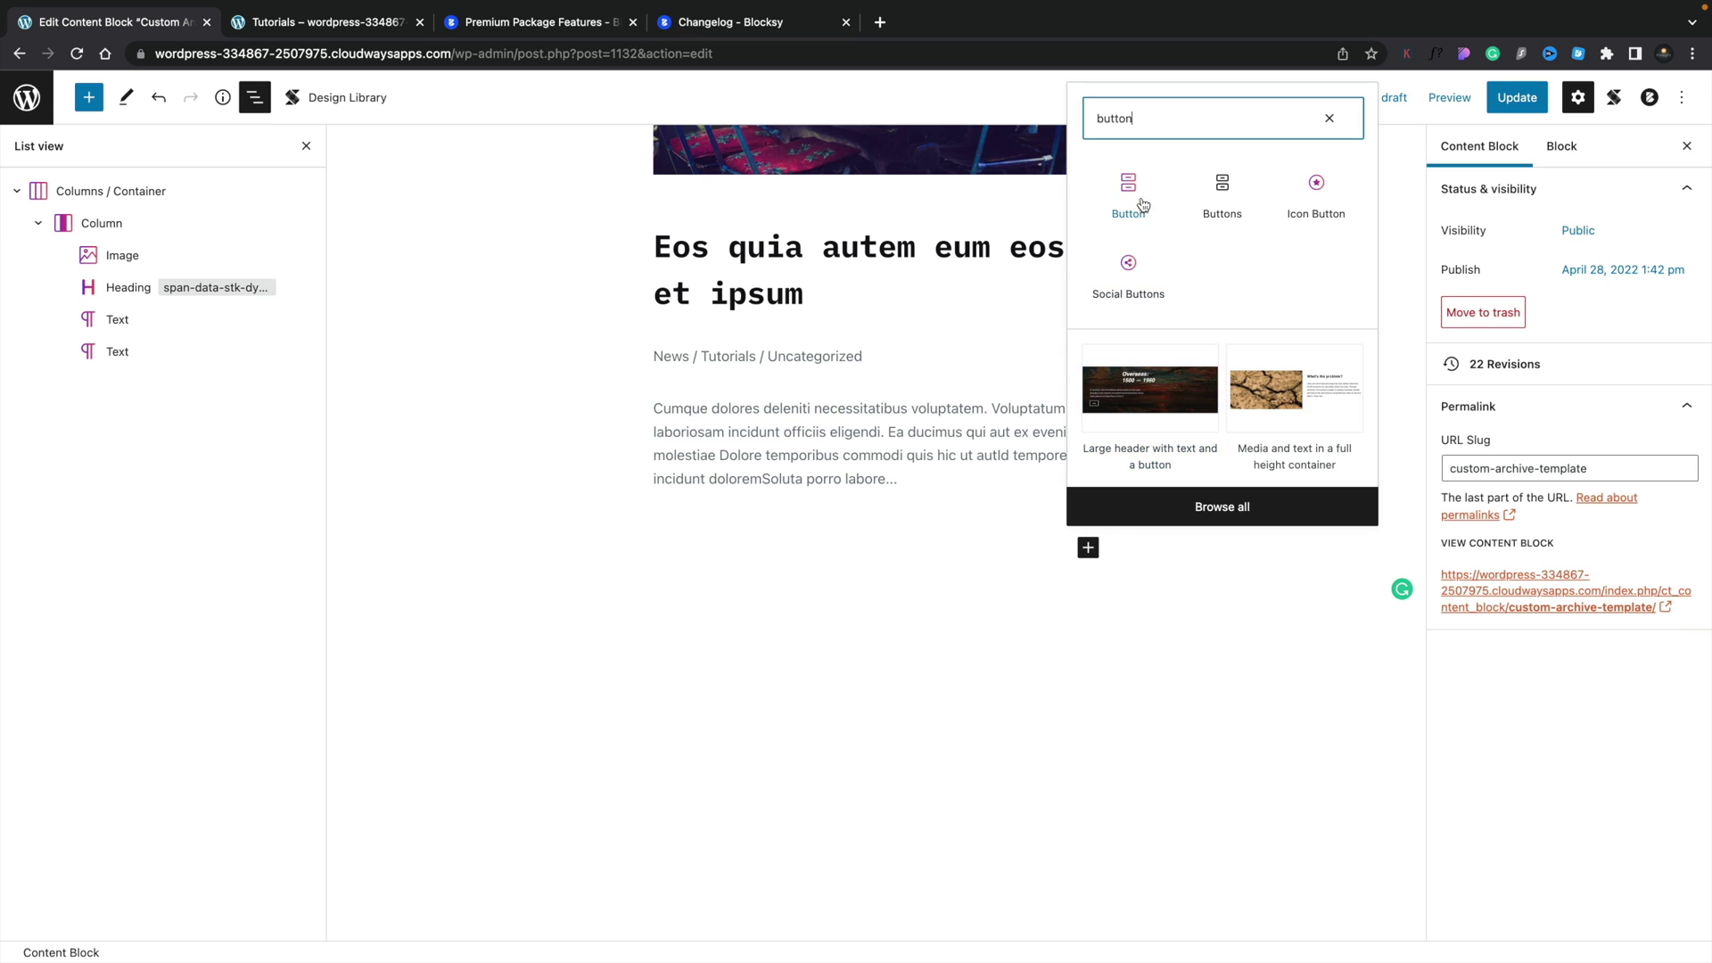
left_click(1122, 186)
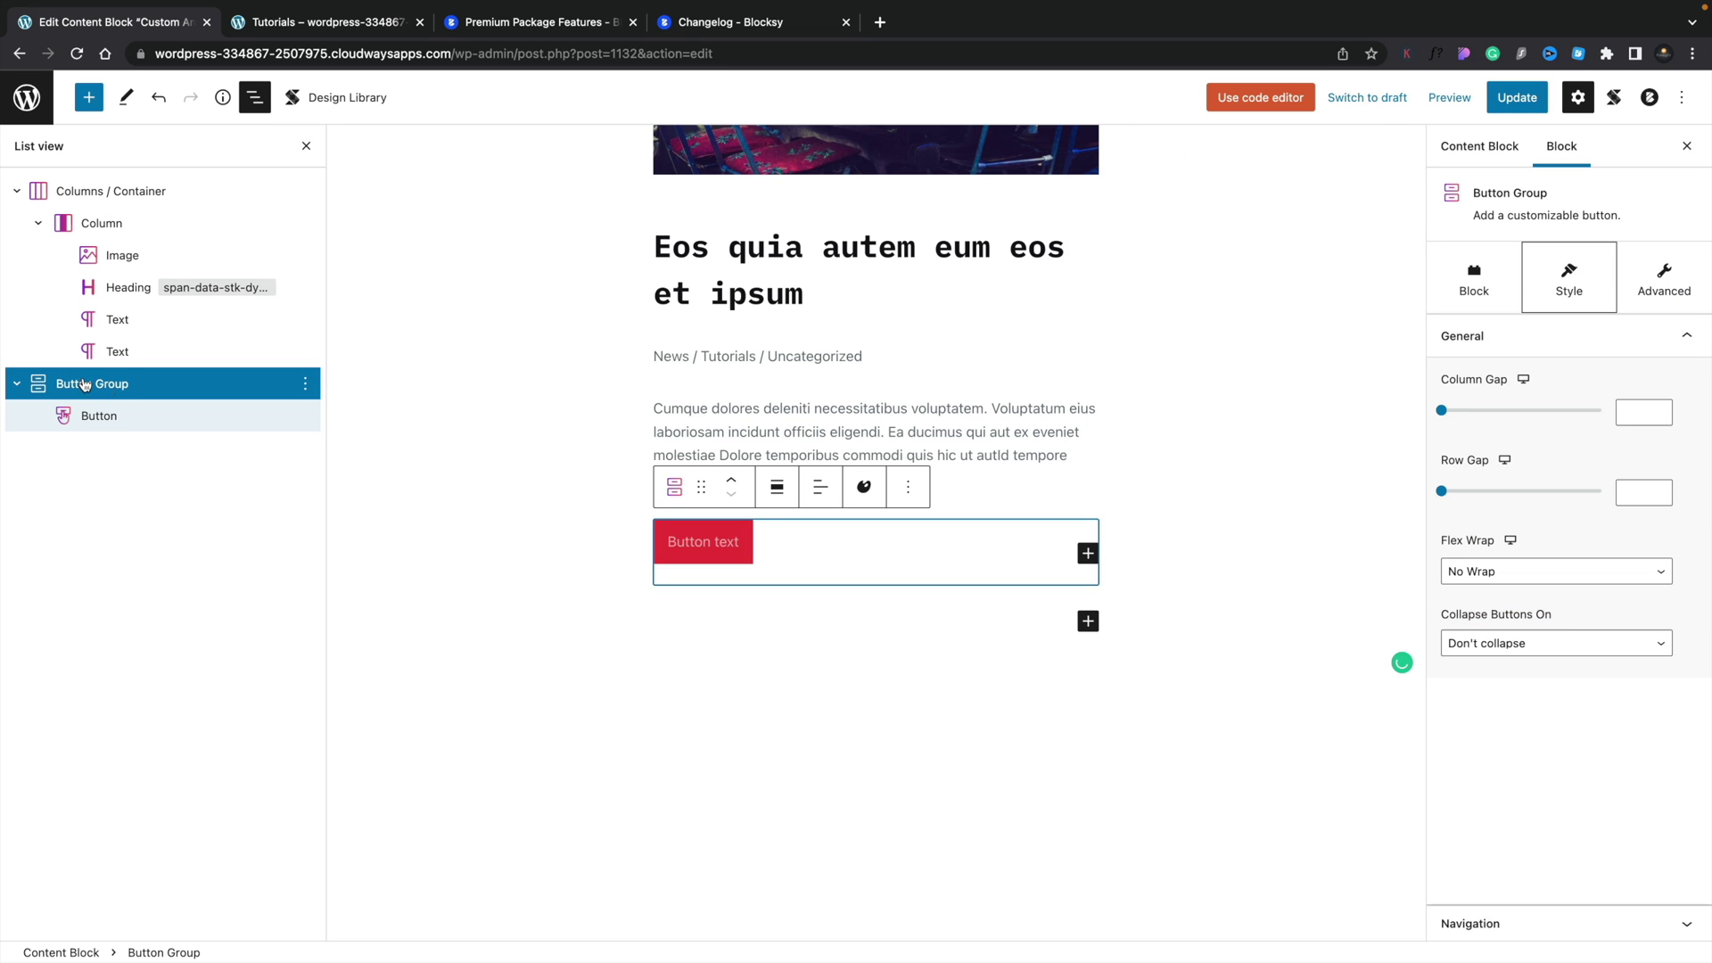
left_click_drag(36, 382, 152, 371)
left_click(164, 425)
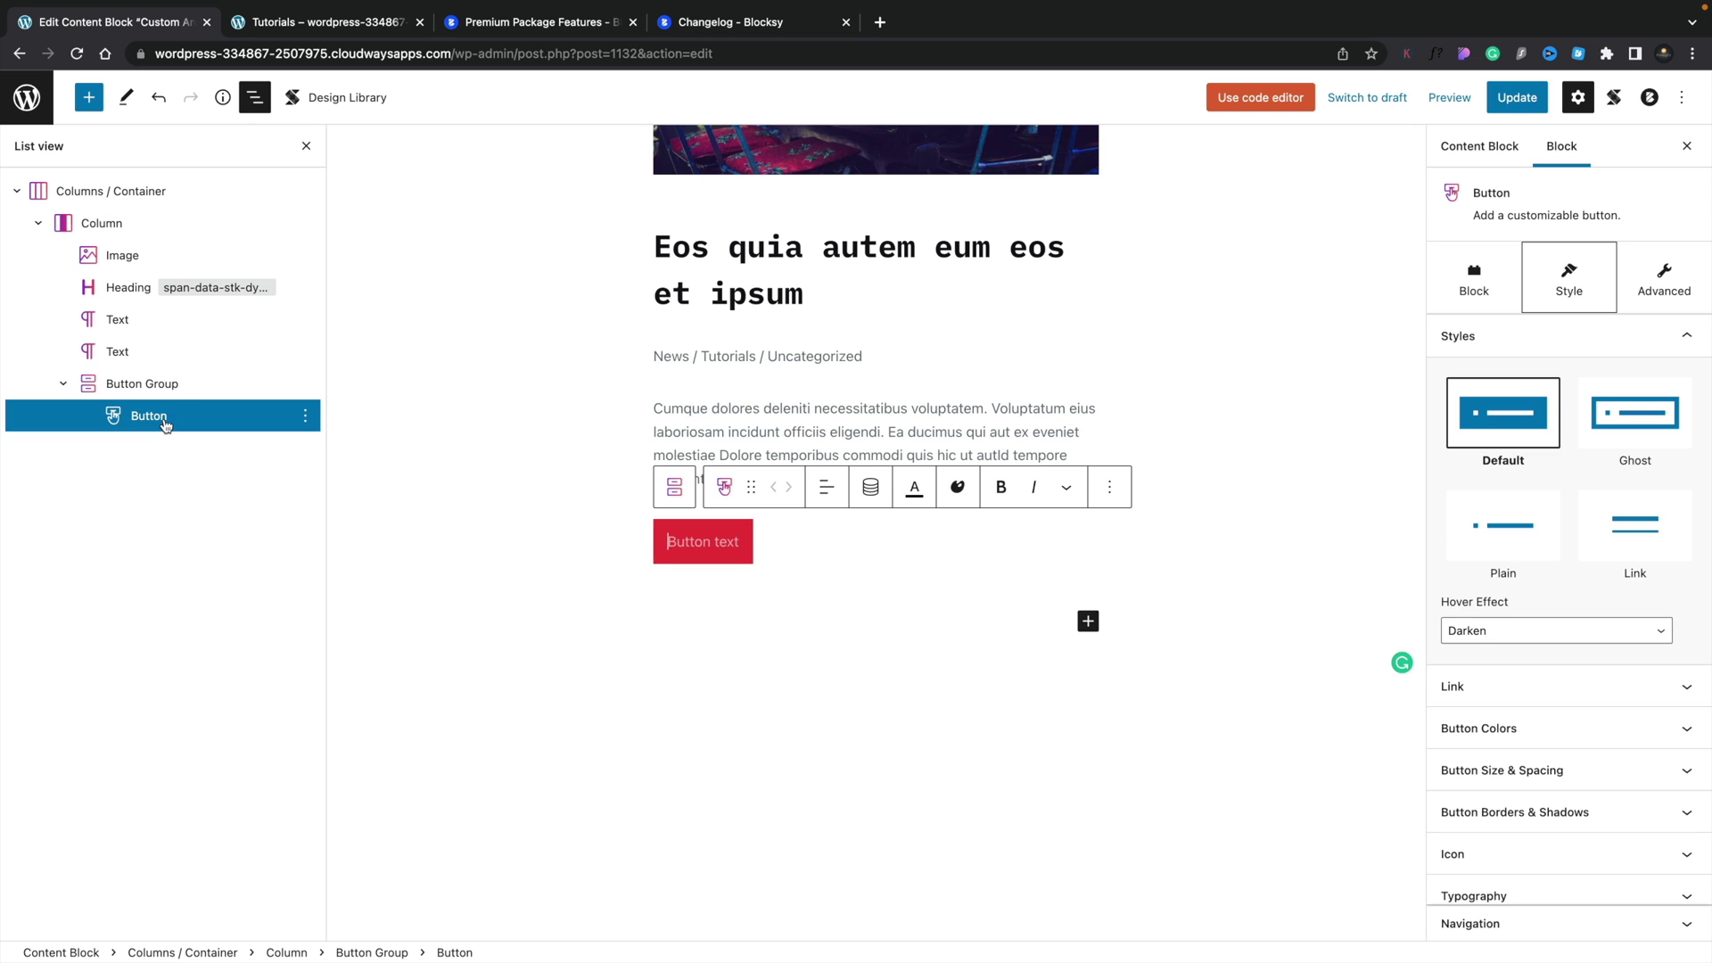
Step: Try to link the Button dynamically to the current post's Post URL
left_click(1559, 688)
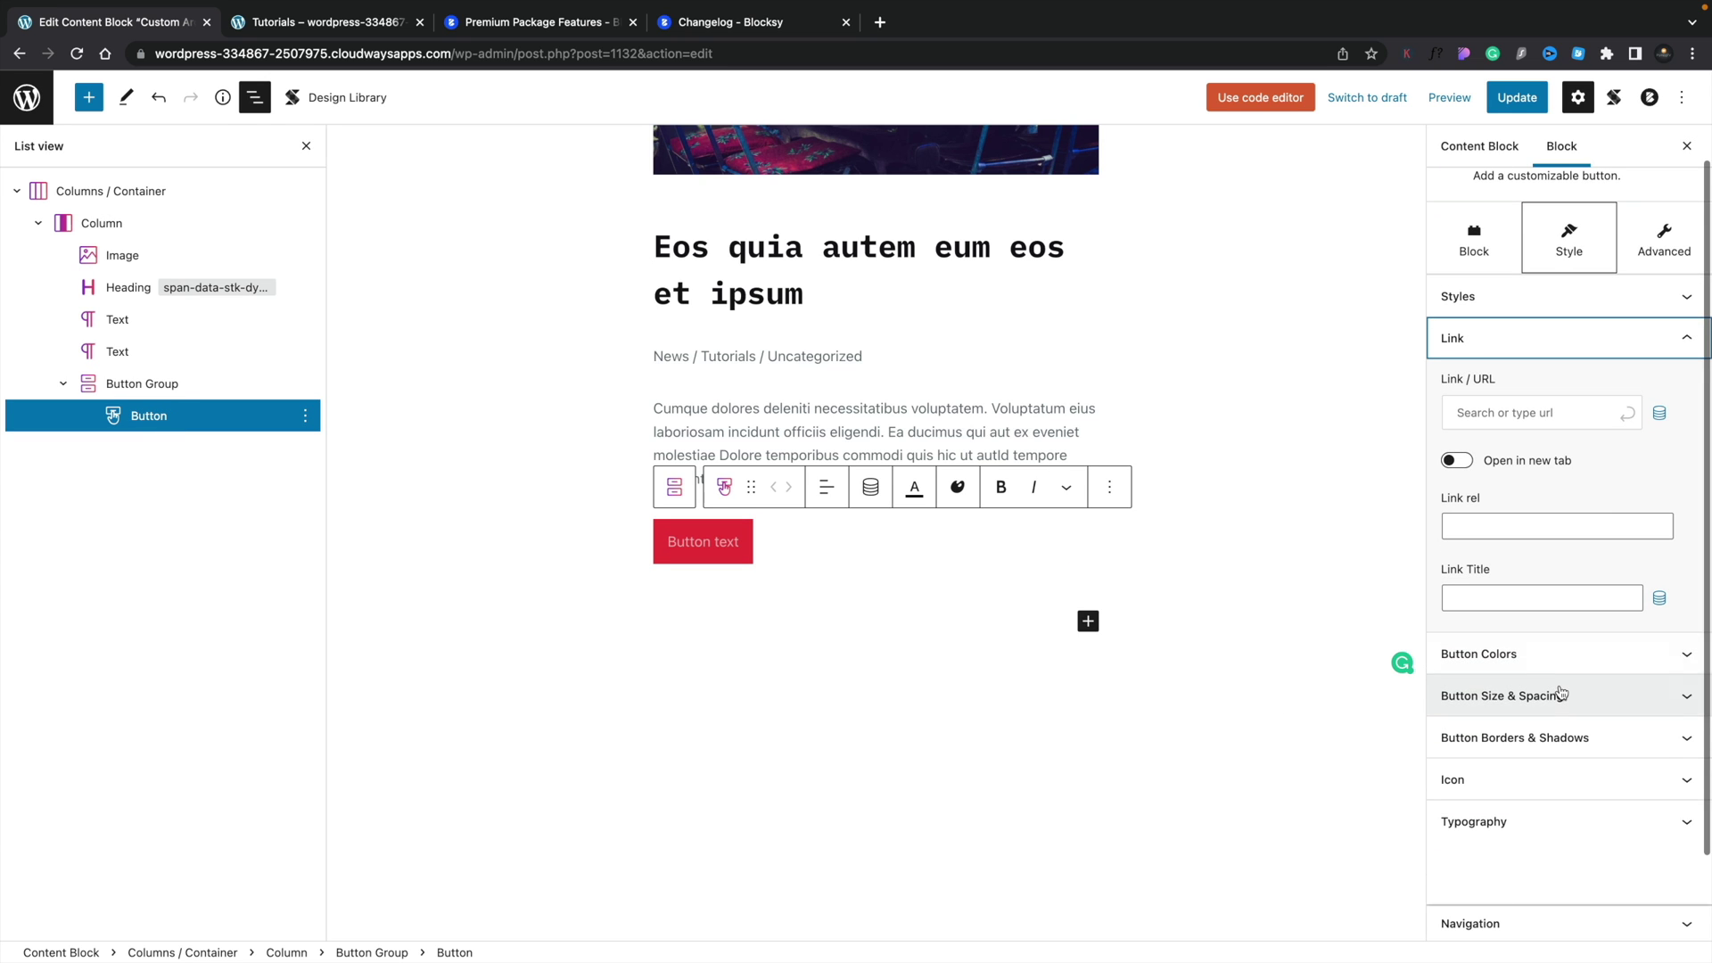
left_click(1659, 414)
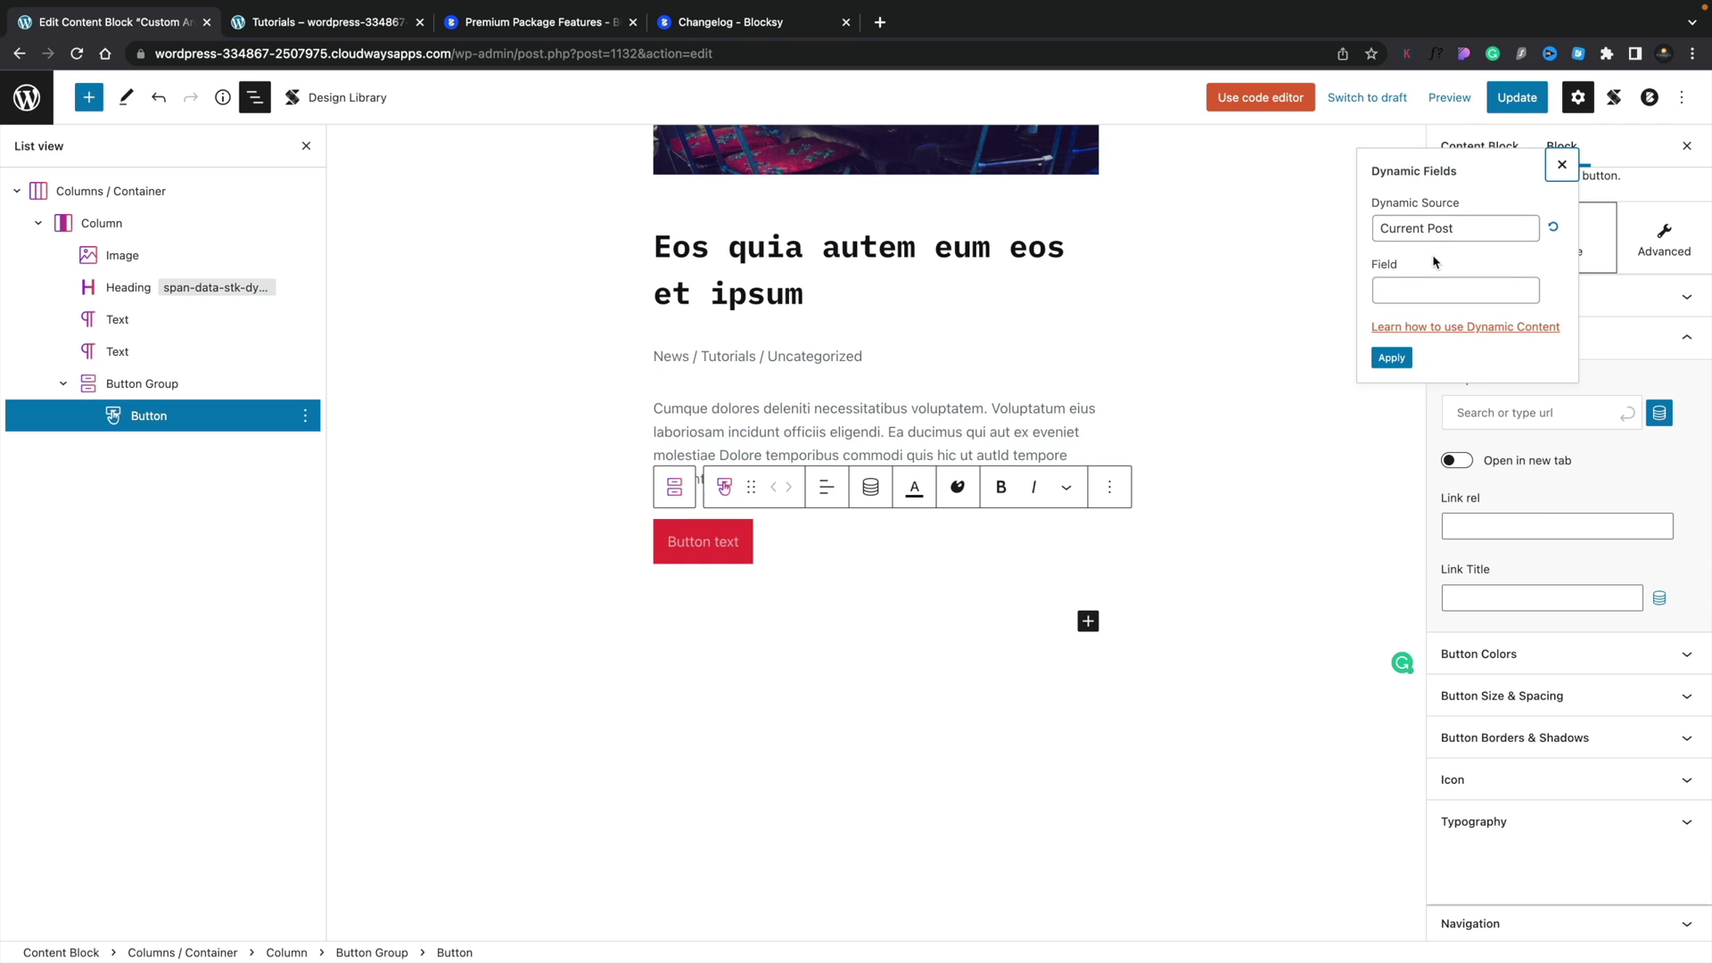
left_click(1415, 293)
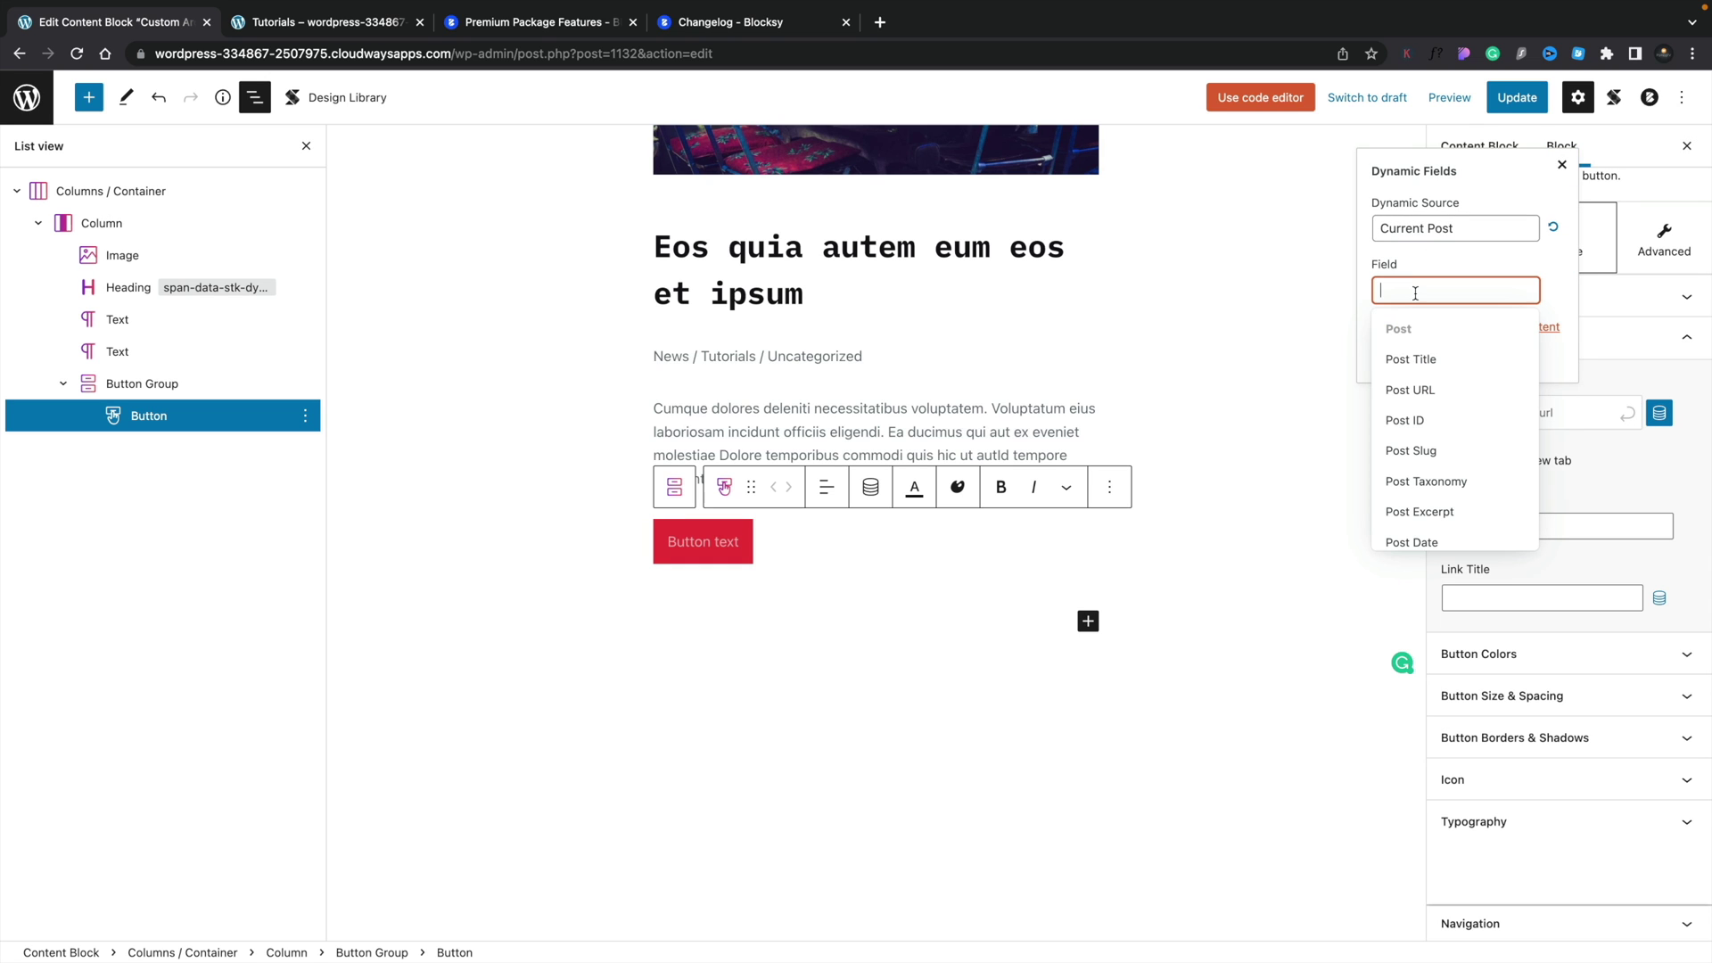
left_click(1413, 391)
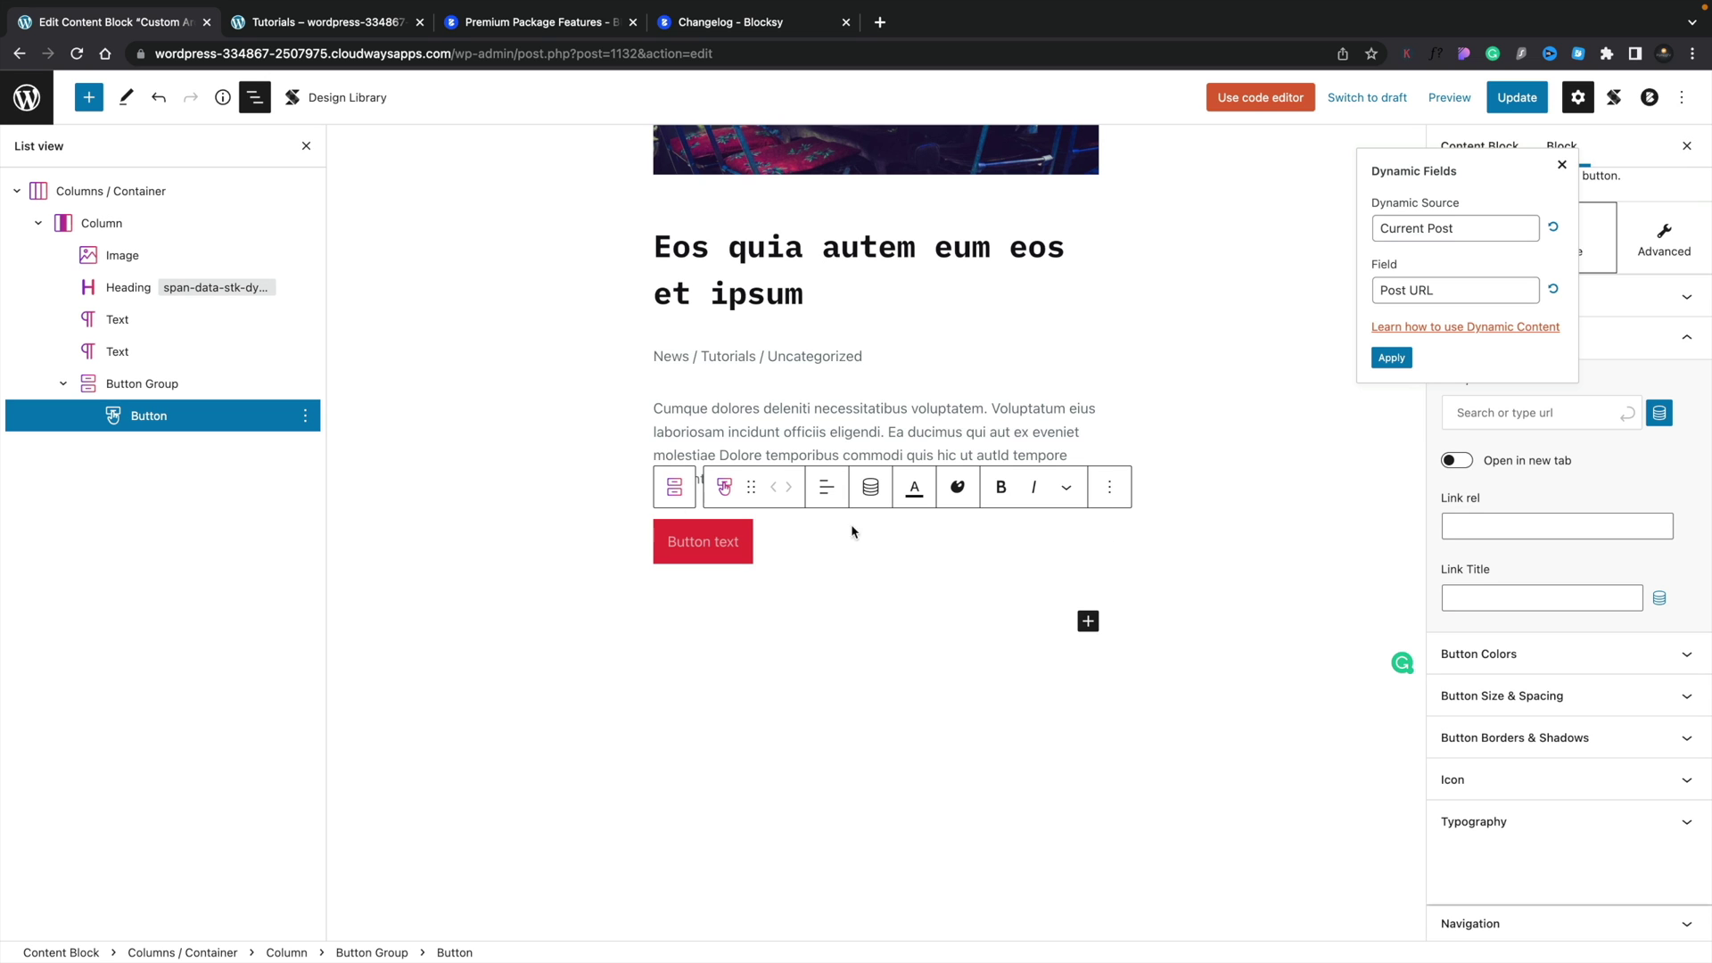
Step: Label the Button "Read article..."
left_click(688, 547)
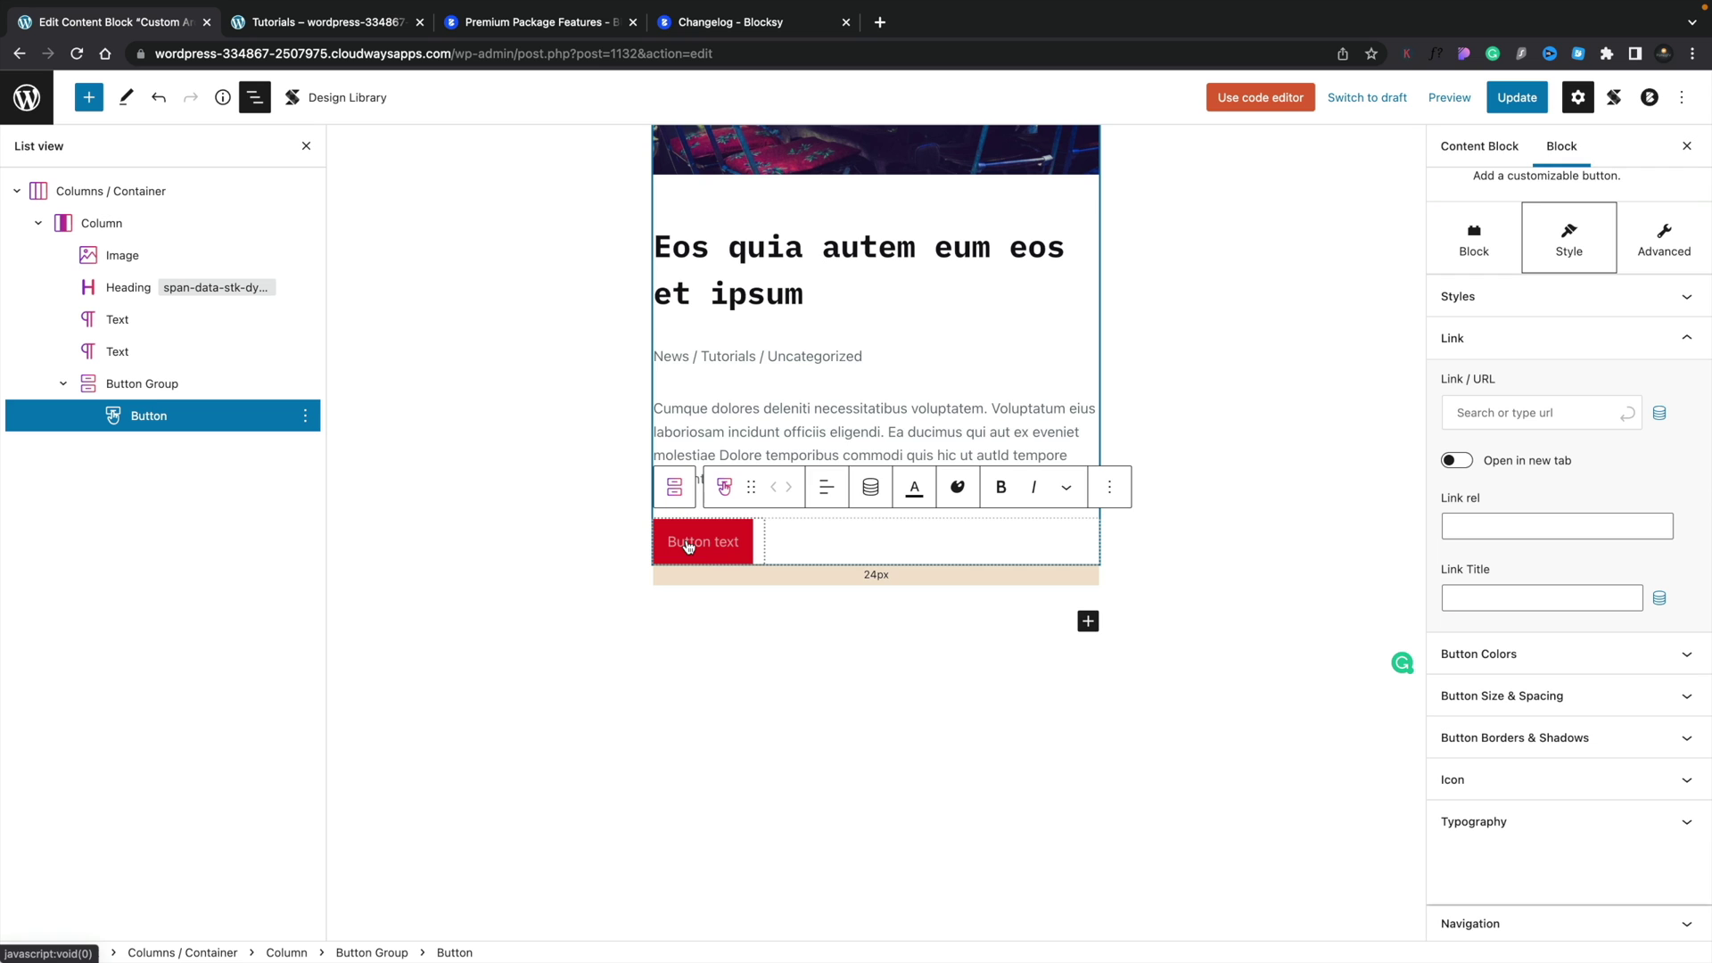
type("Read artic")
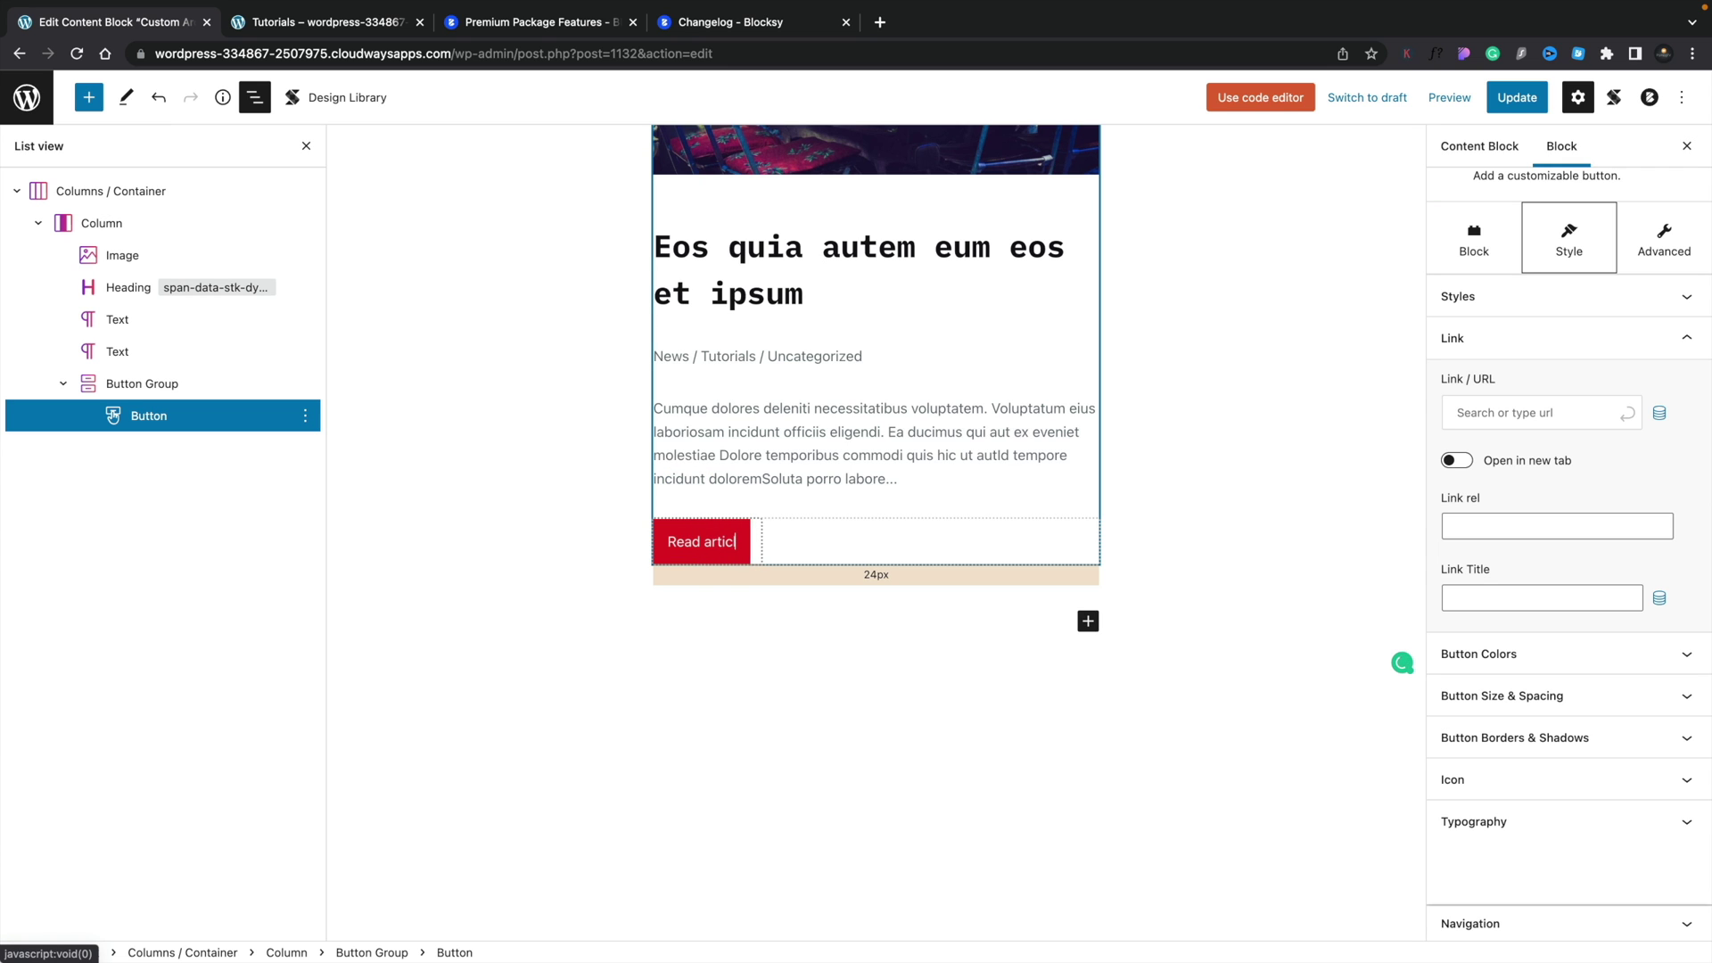
type("le...")
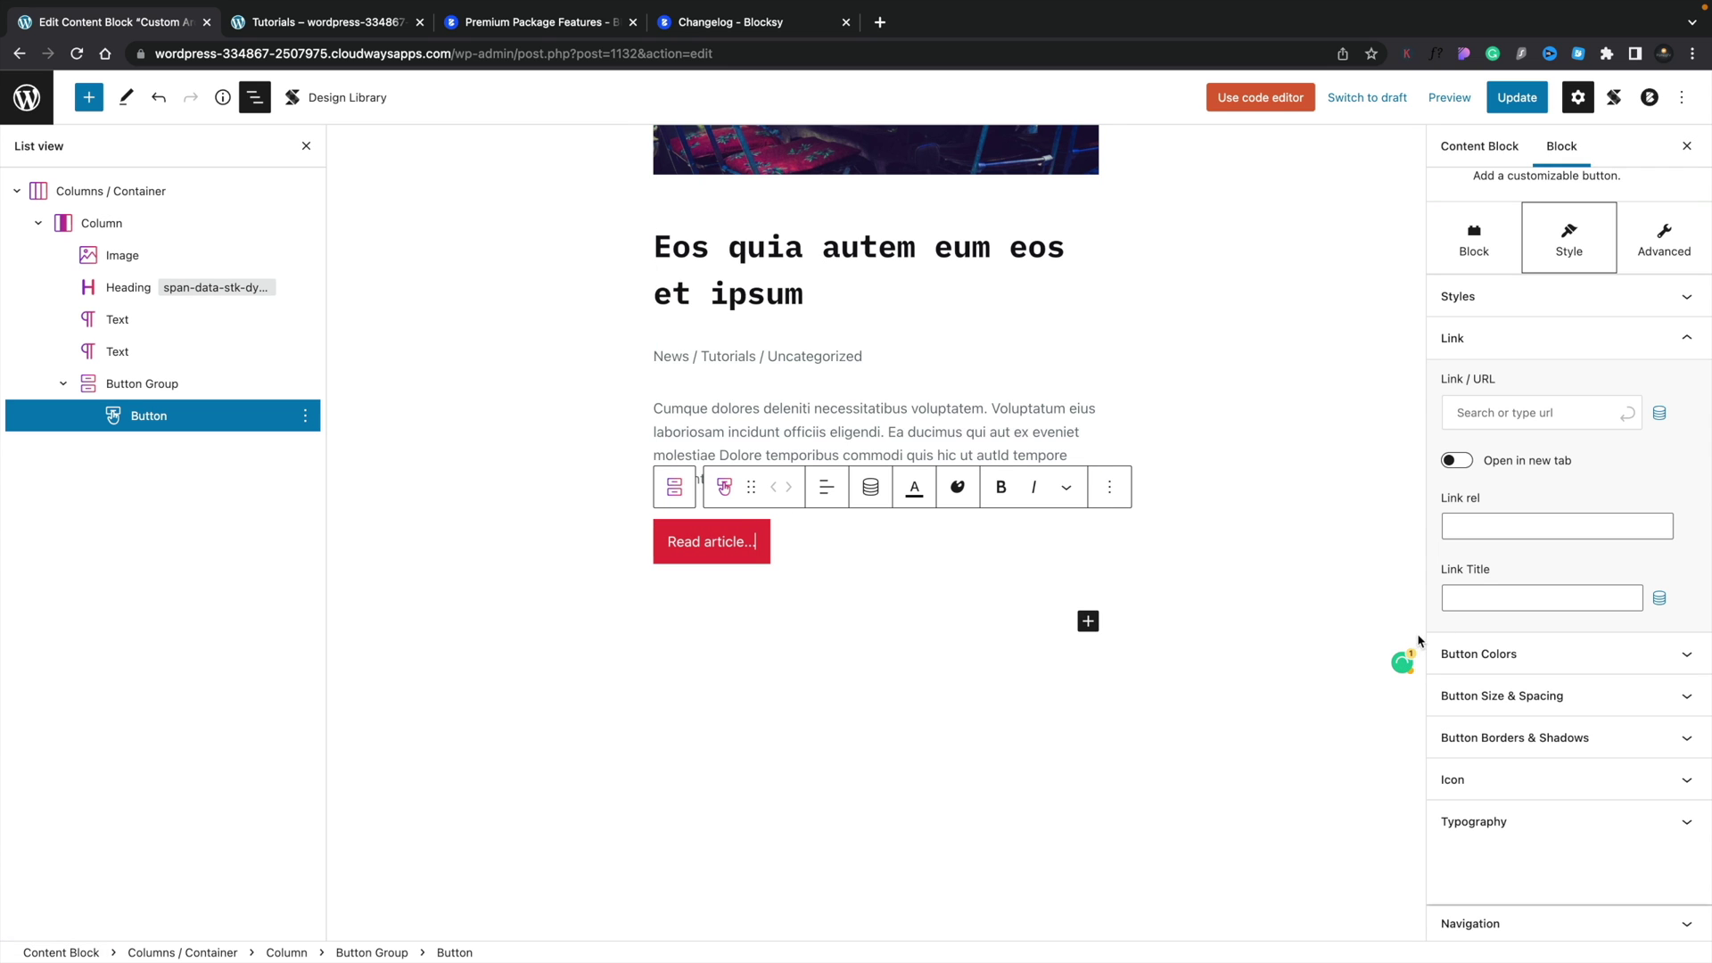
Step: Give the Button a black button color and a white text color
left_click(1518, 654)
scroll(1517, 650, "down", 1)
left_click(1560, 369)
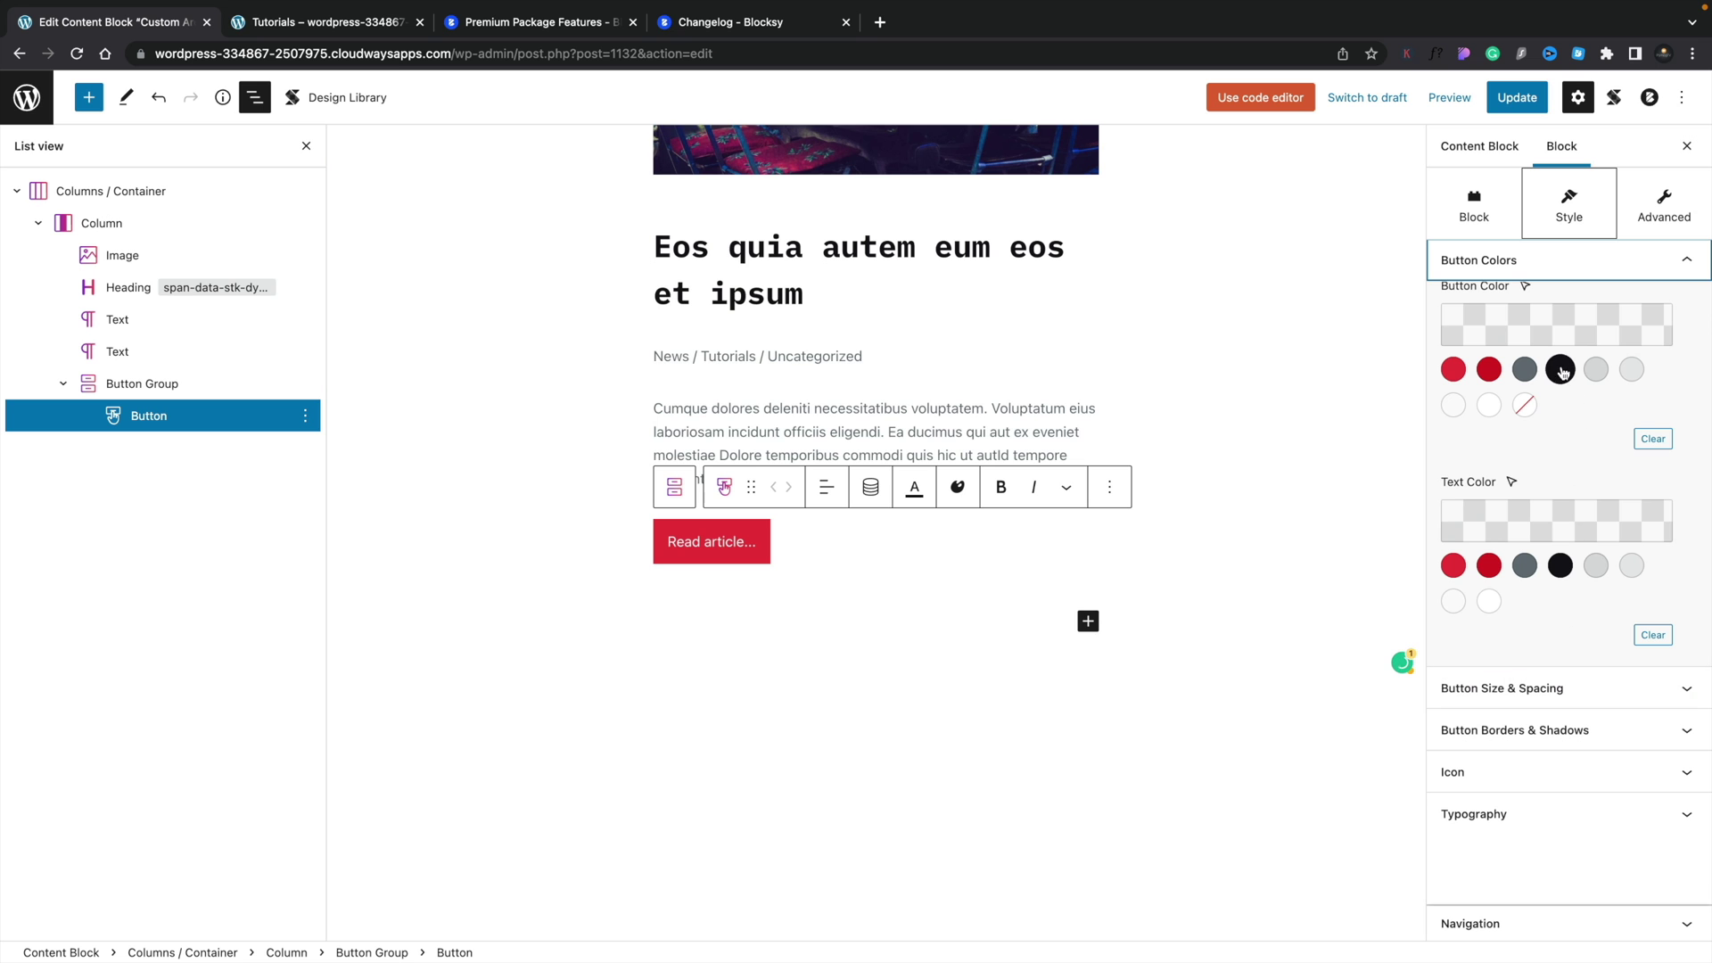
left_click(1495, 603)
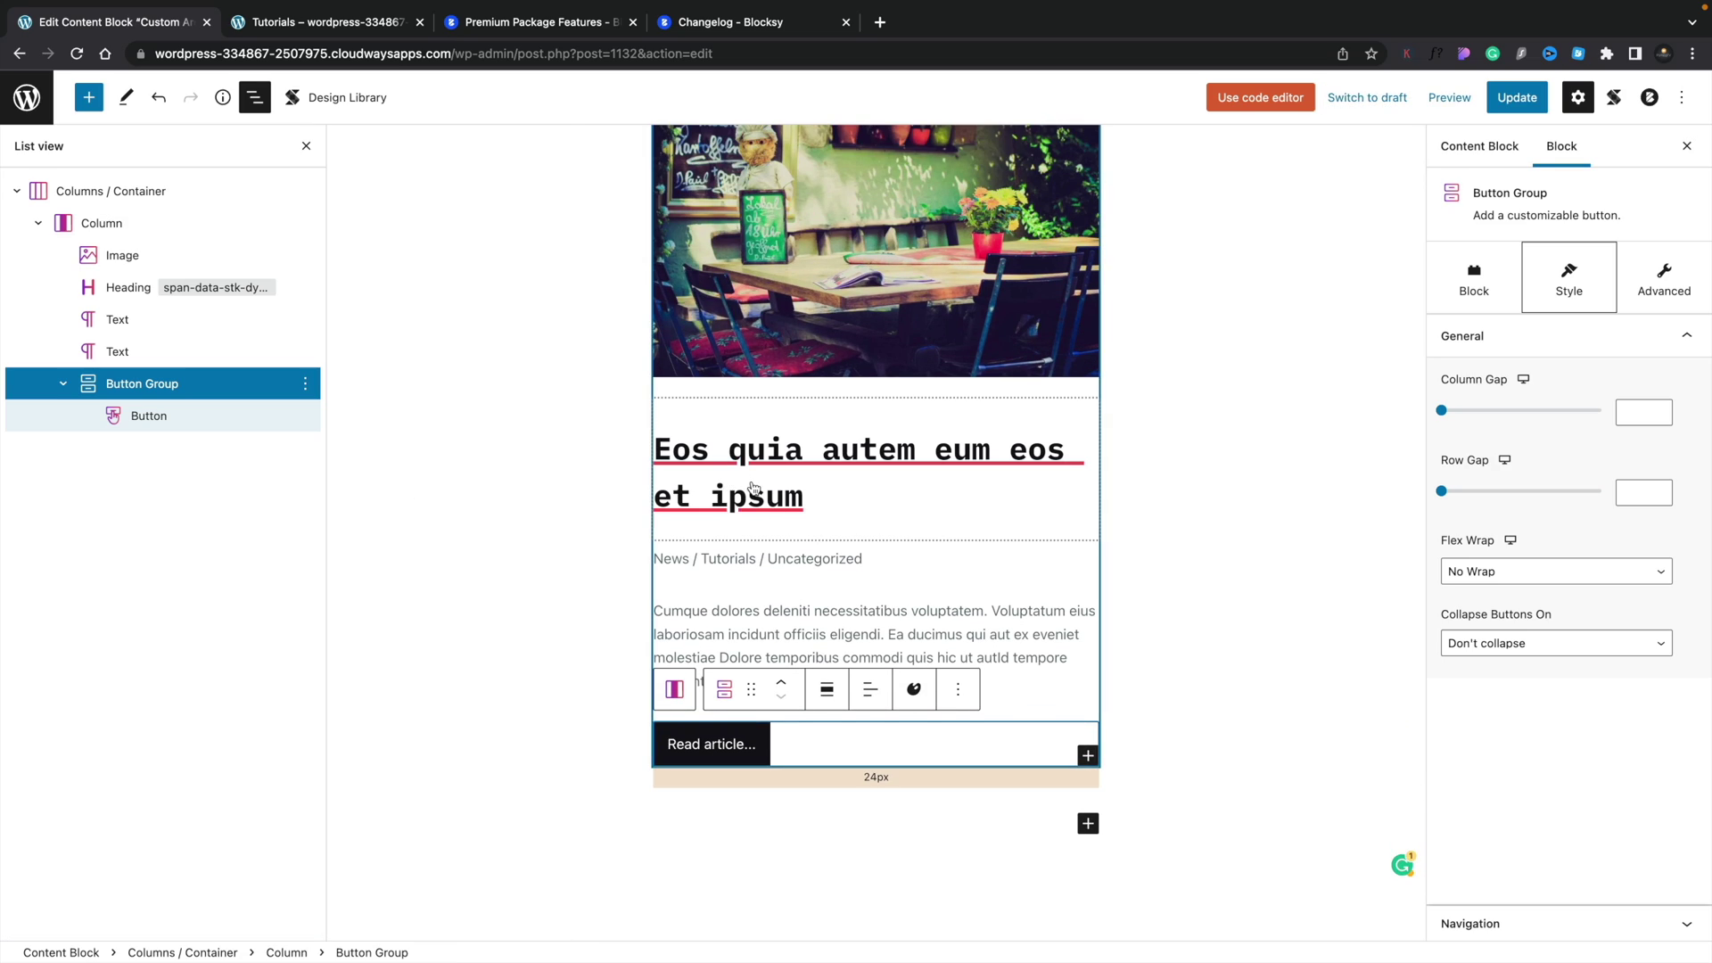
Step: Change the post title Heading to an H4 tag with a text size of 22 px
left_click(123, 285)
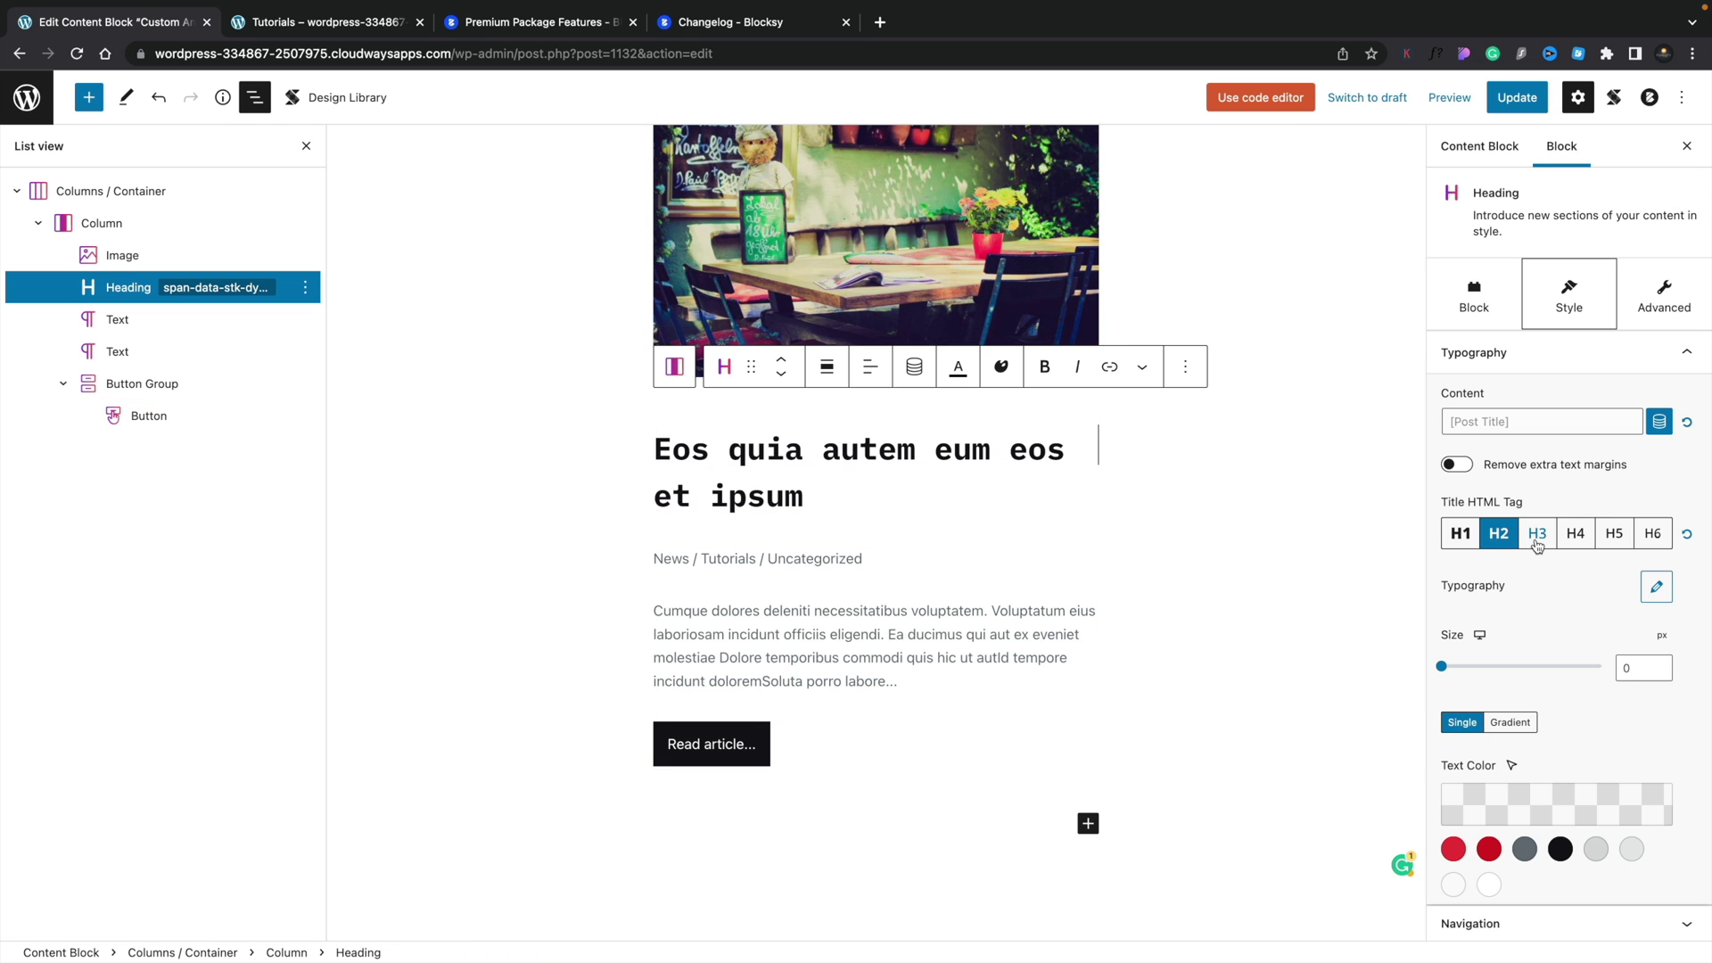
left_click(1574, 540)
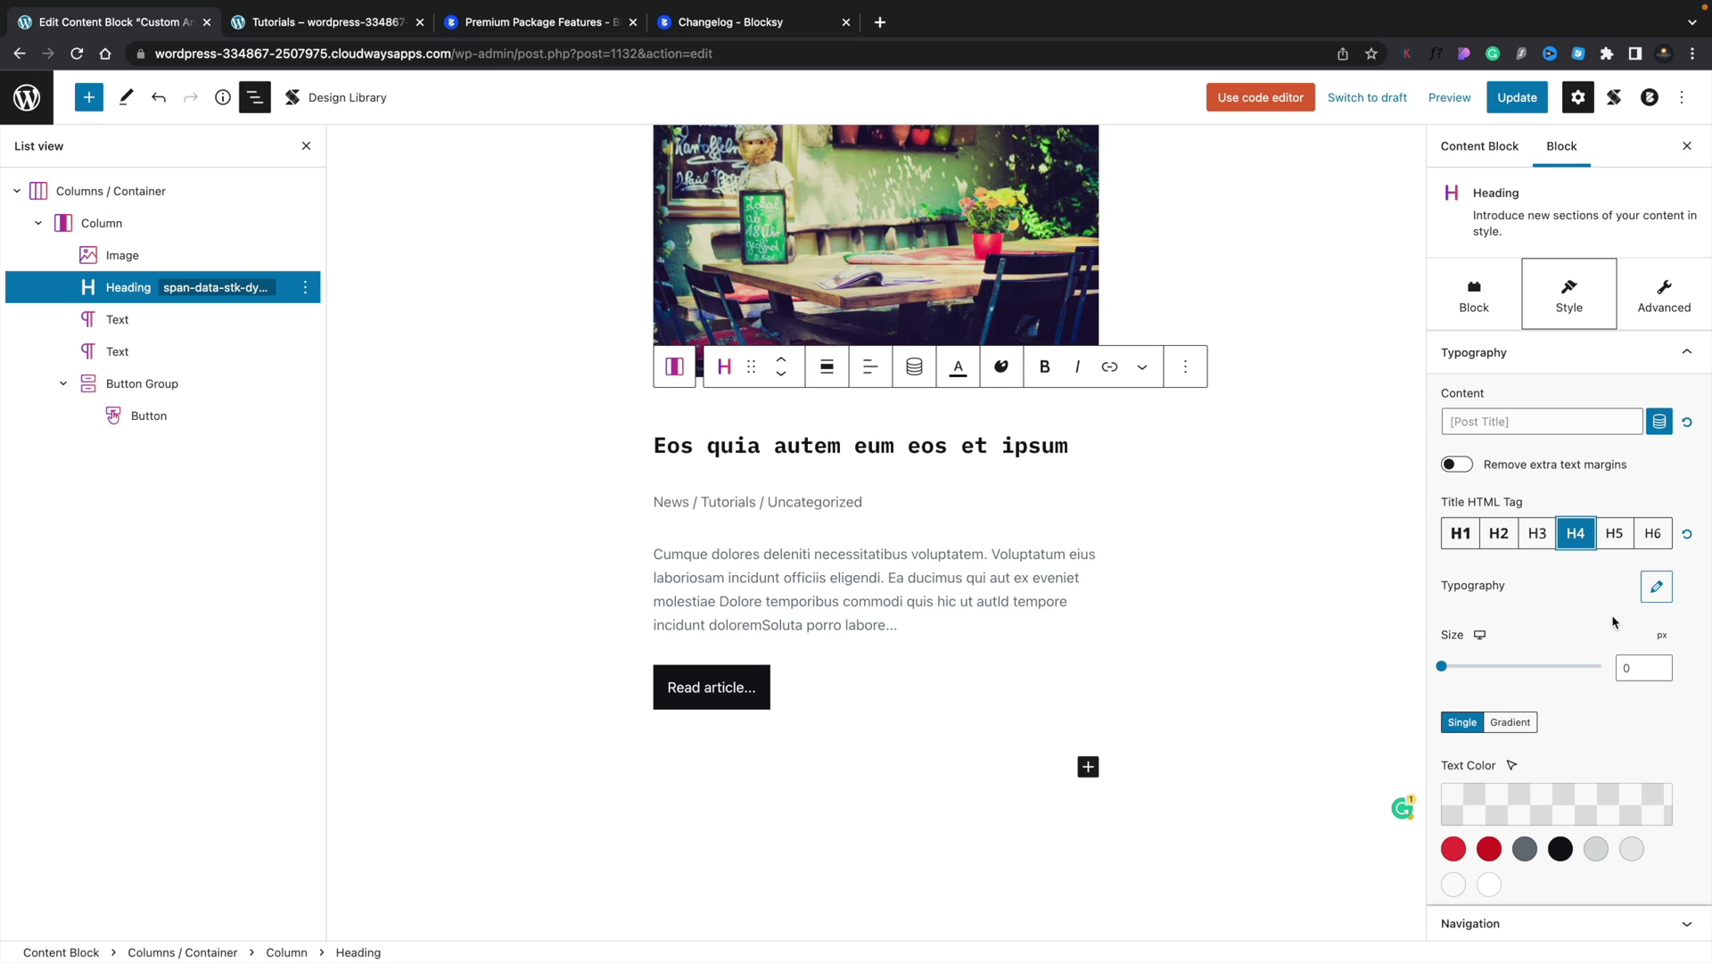
left_click(1621, 667)
type("24")
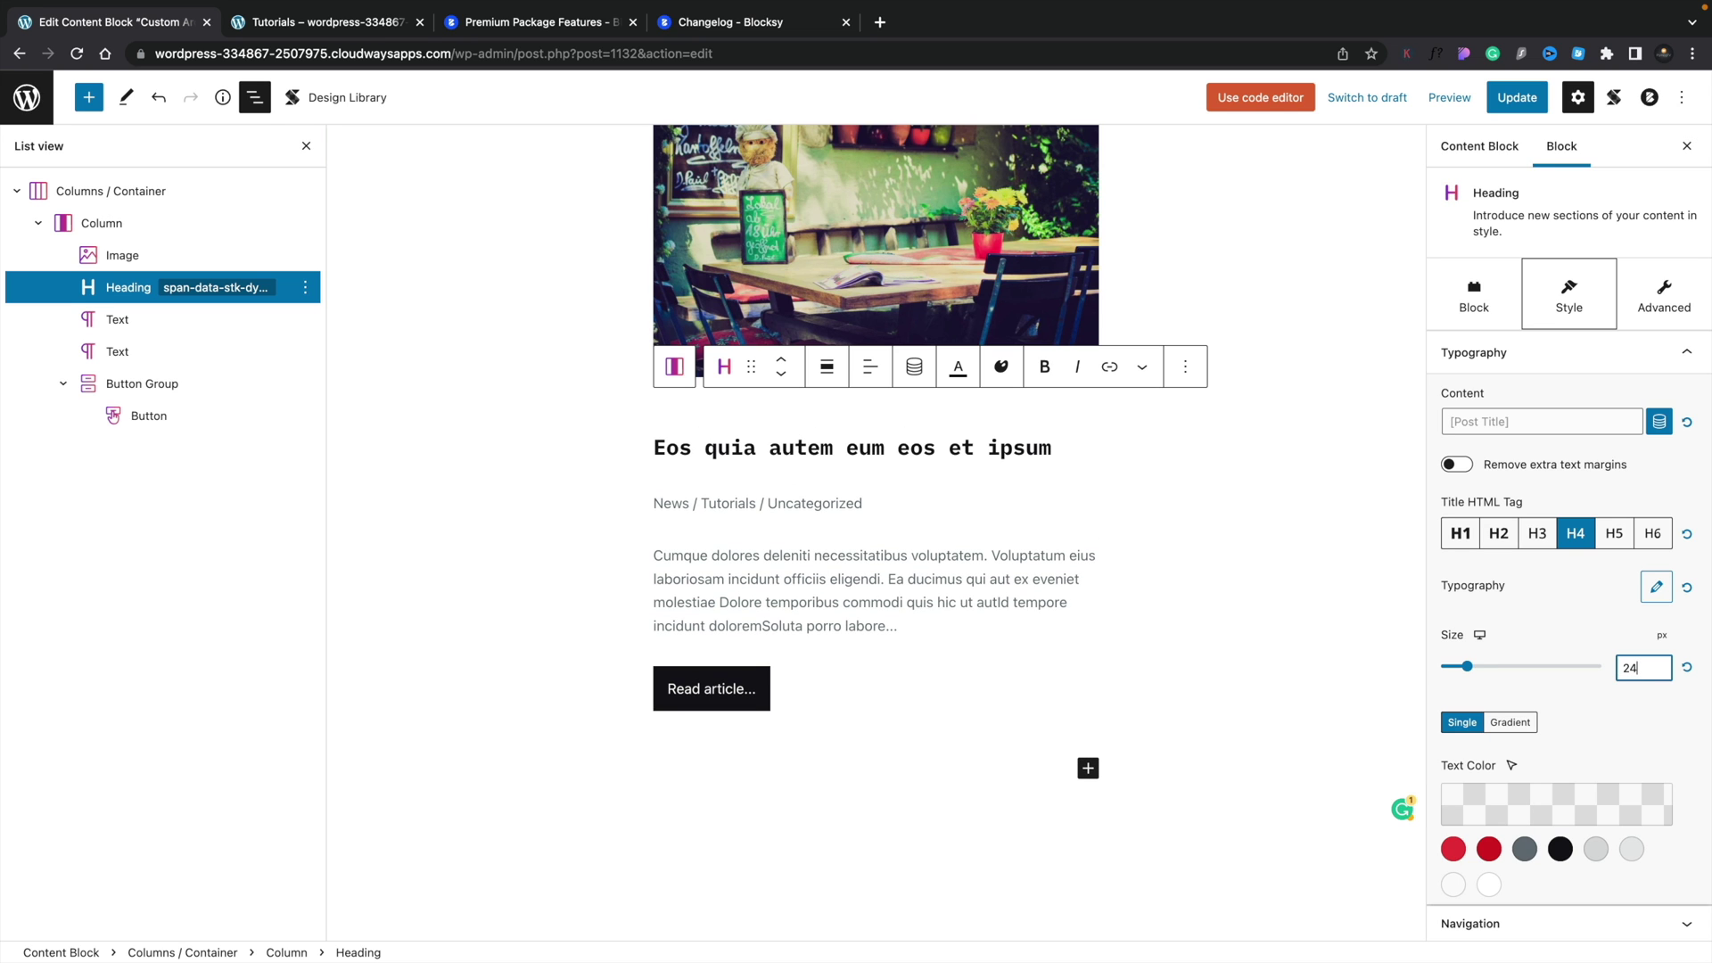
key("BackSpace")
type("2")
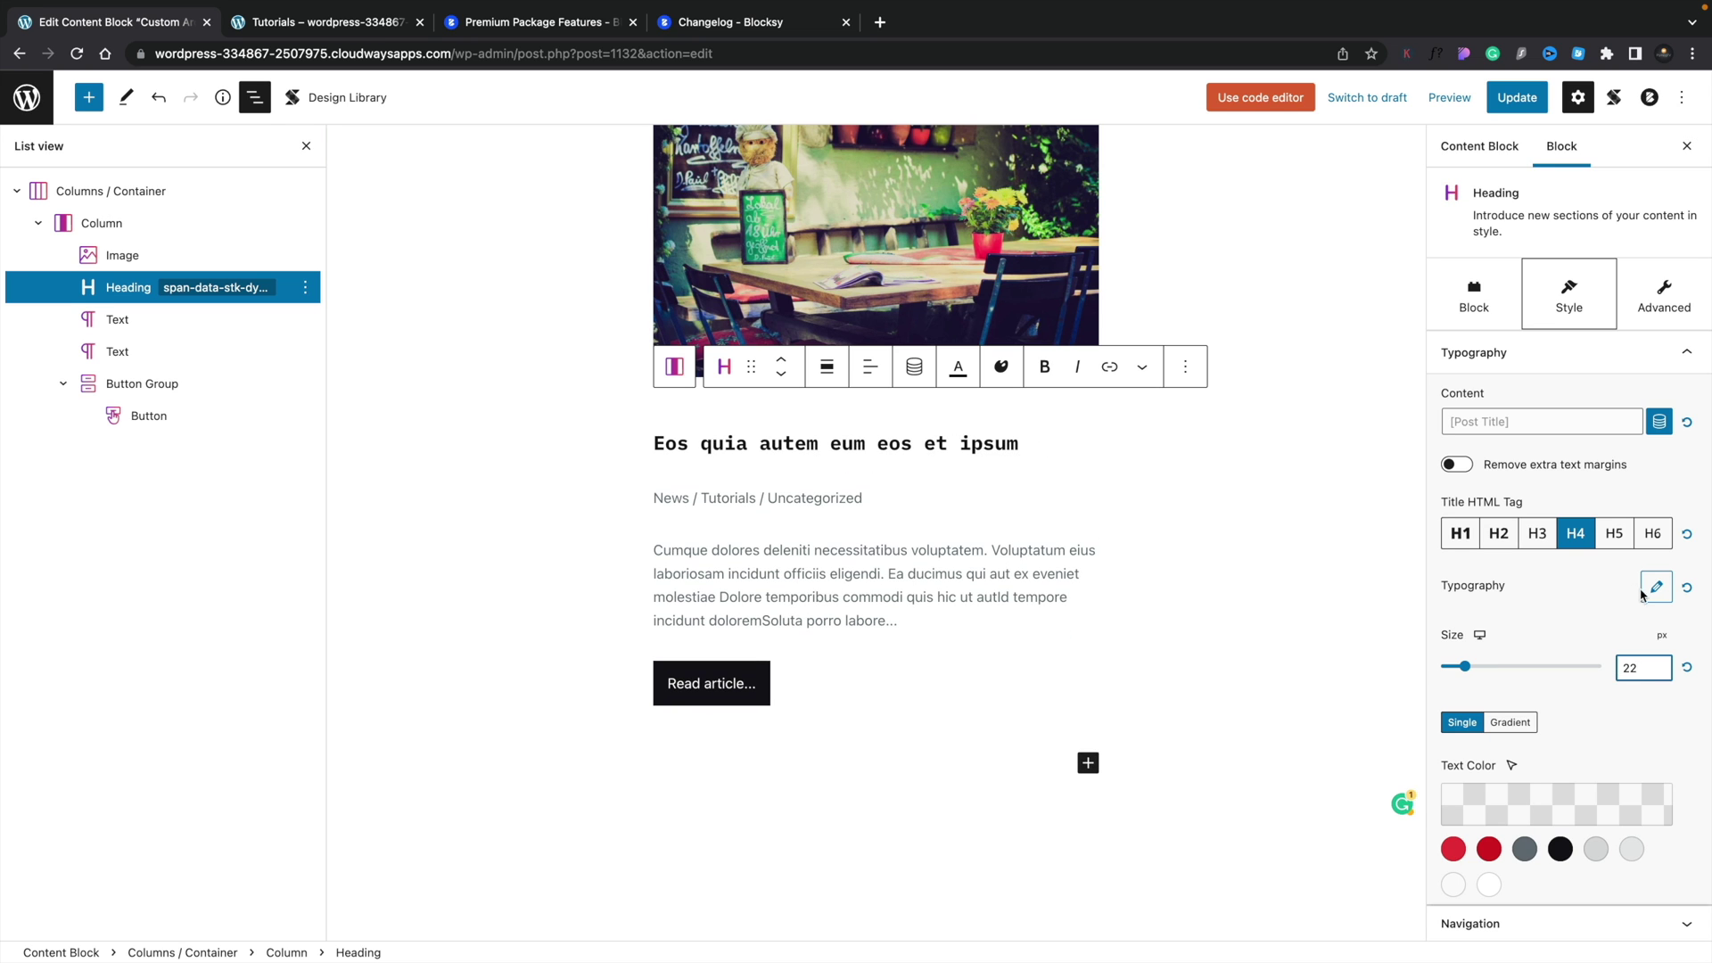
Step: Set the post title Heading's font weight to 400
left_click(1645, 592)
left_click(1490, 225)
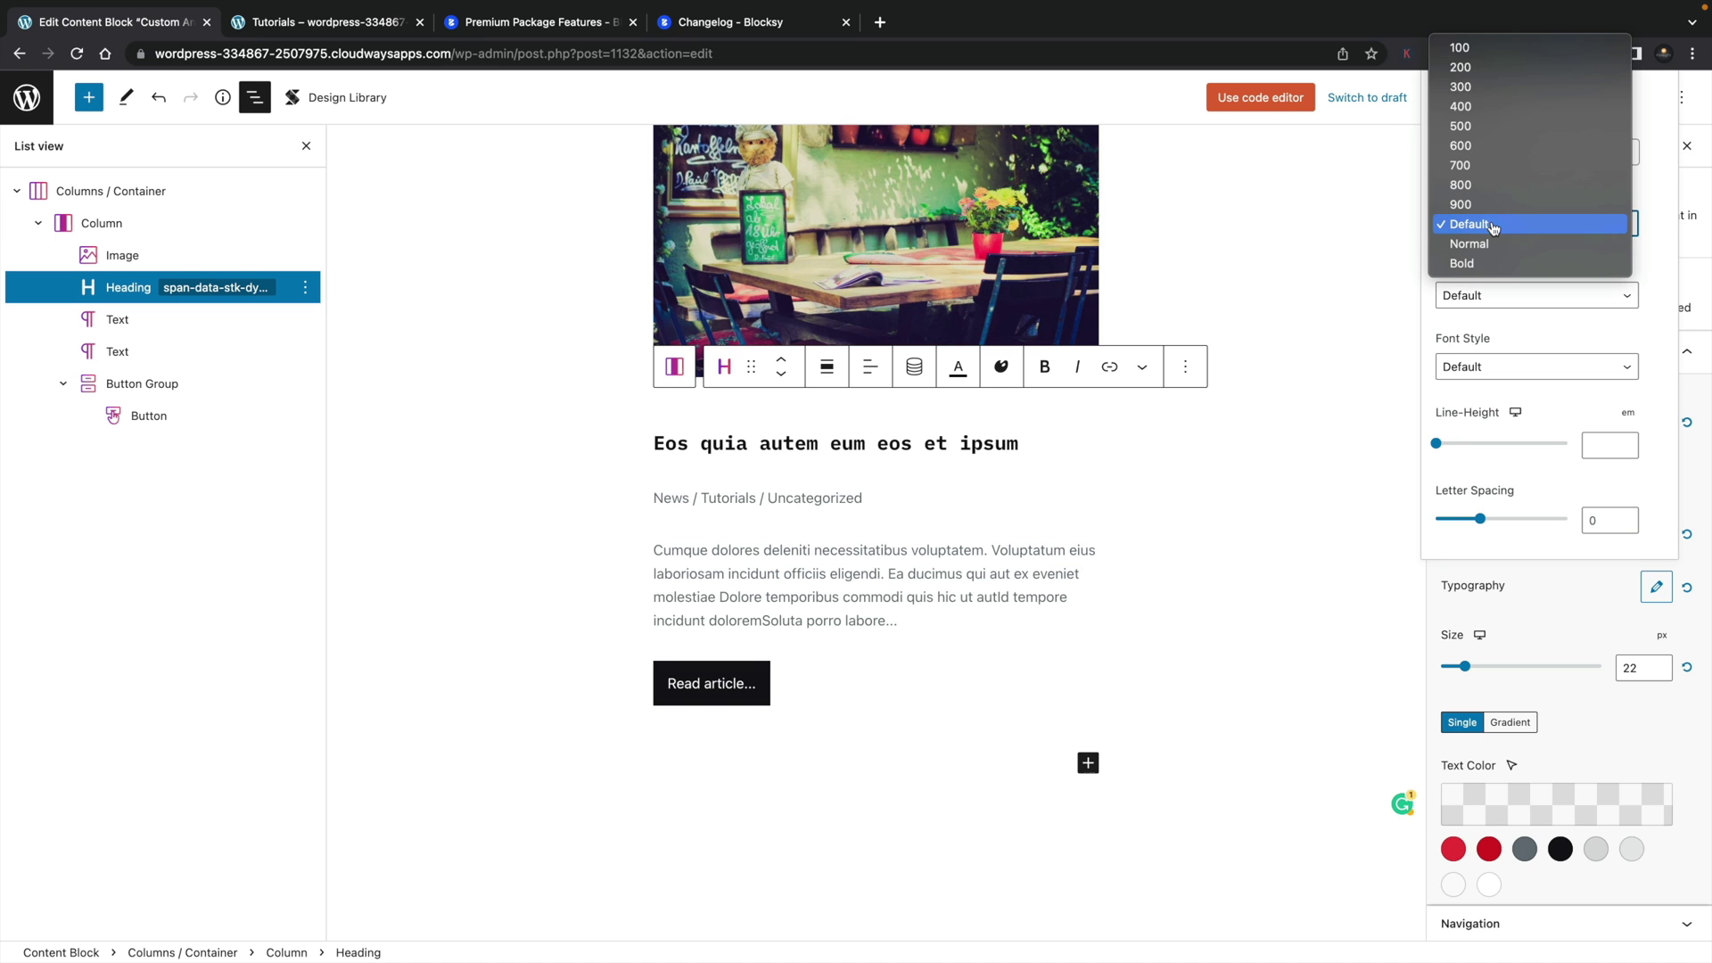
left_click(1484, 108)
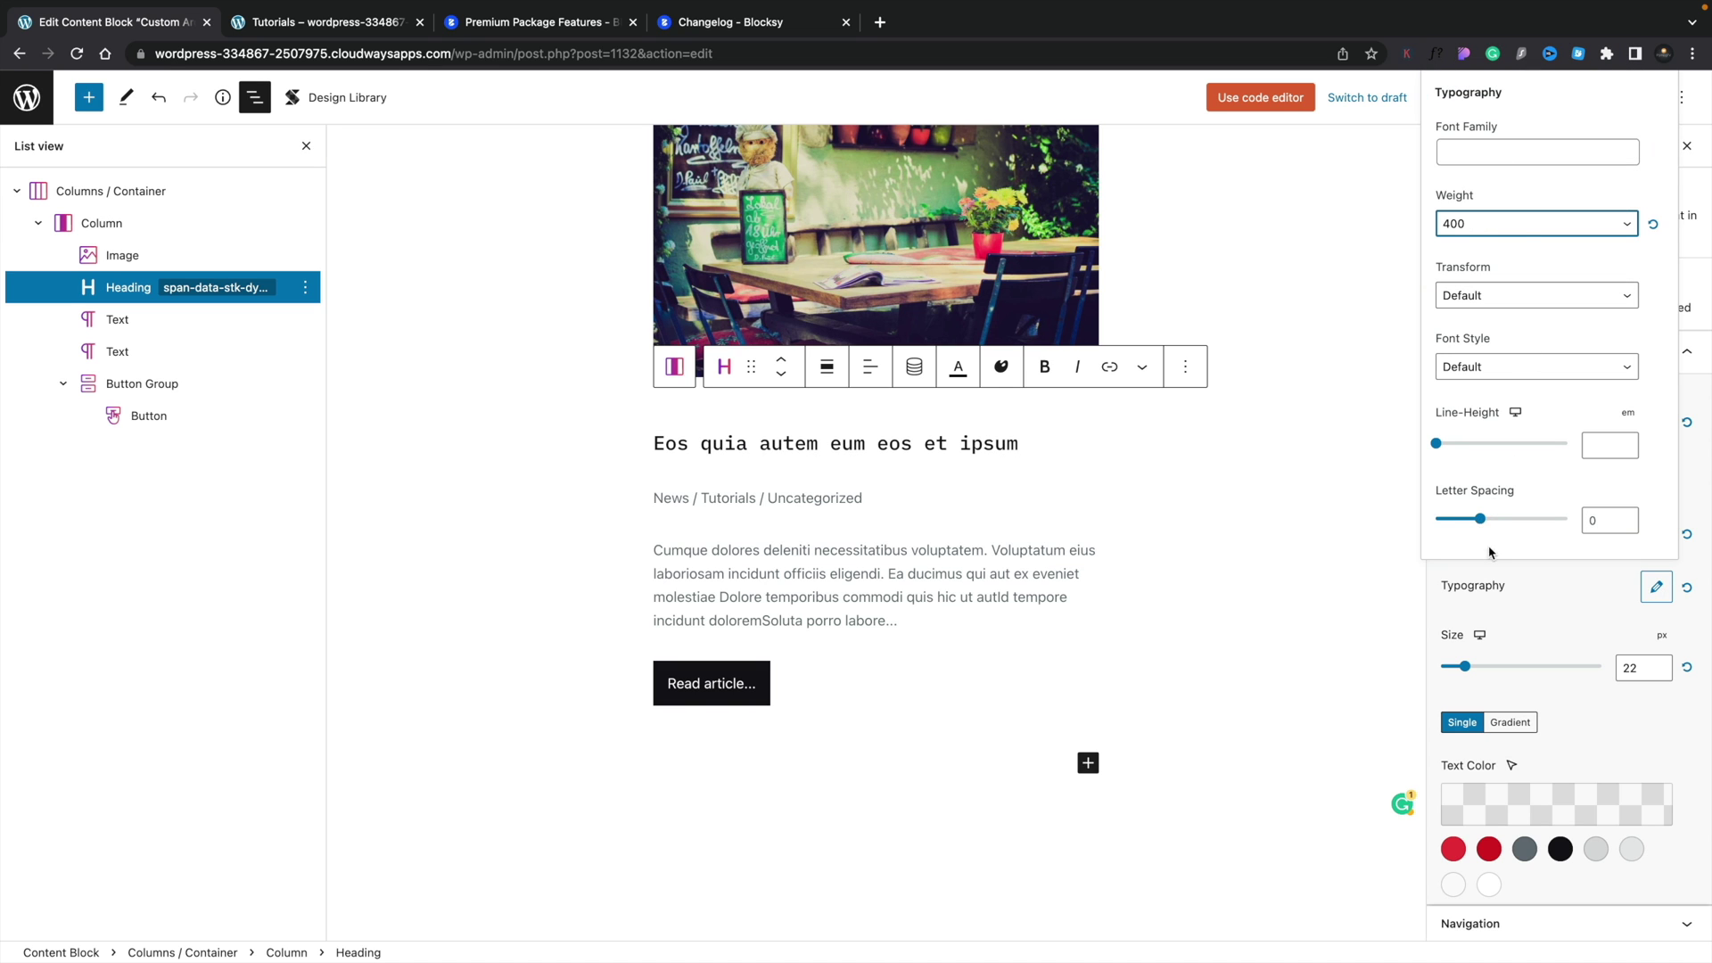
left_click(1576, 733)
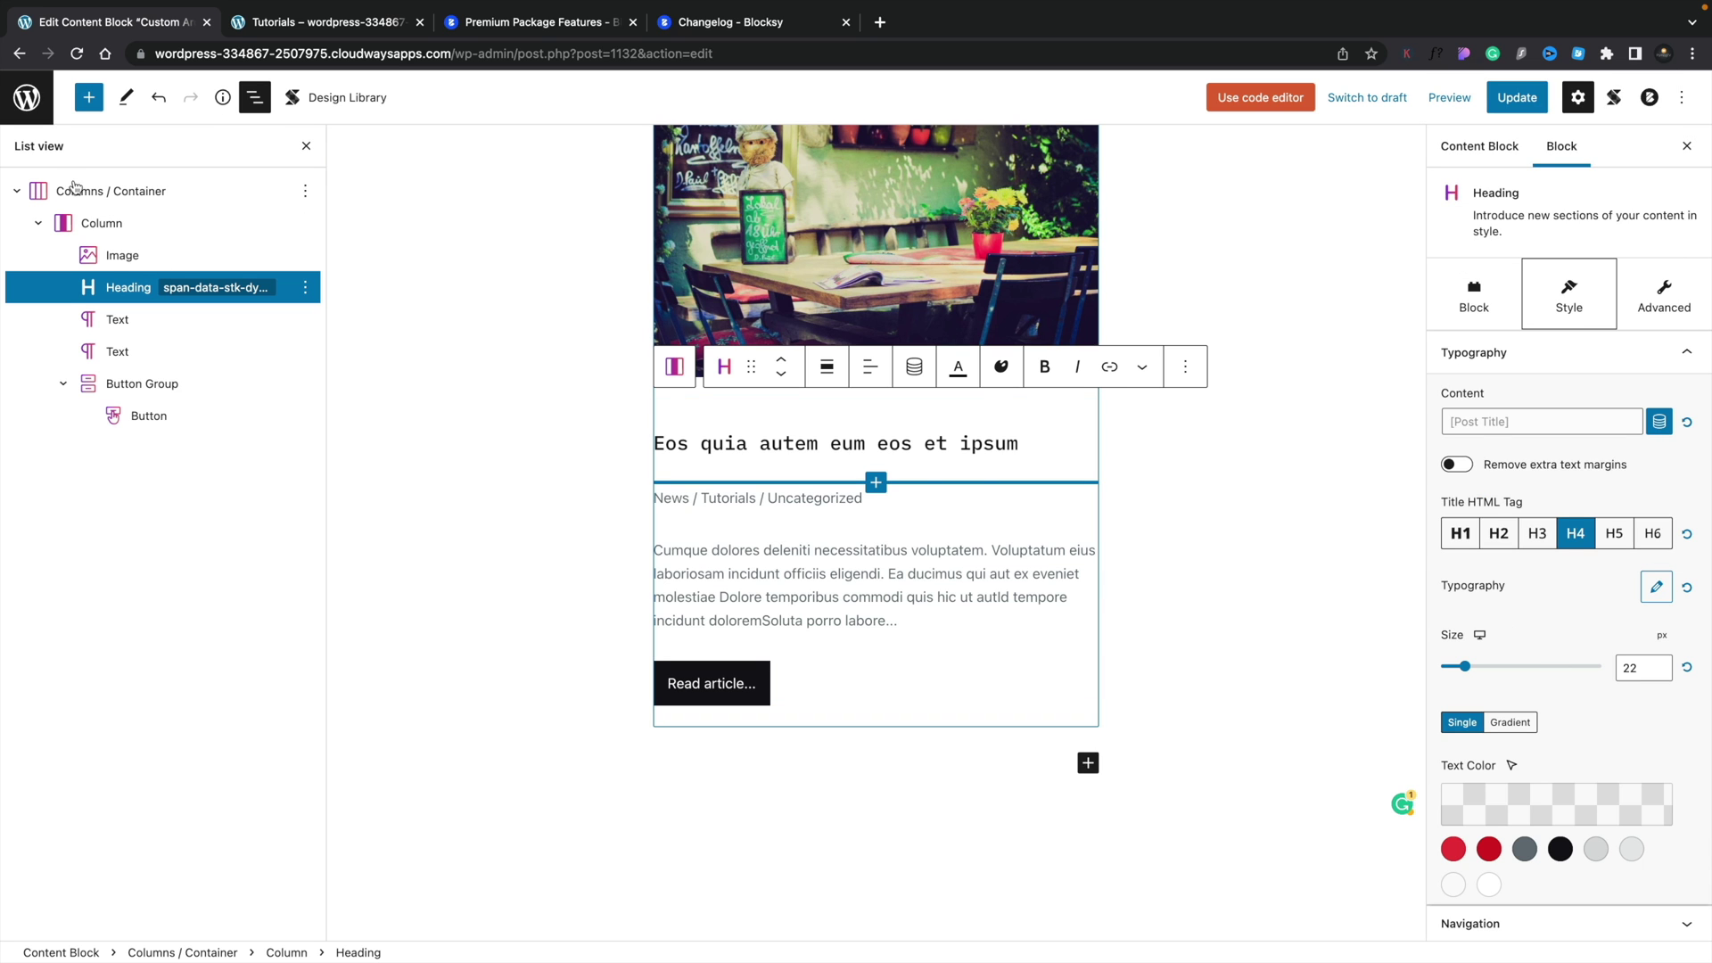
Step: Add a Shadow / Outline of 3 to the outer Columns / Container block
left_click(93, 223)
left_click(85, 191)
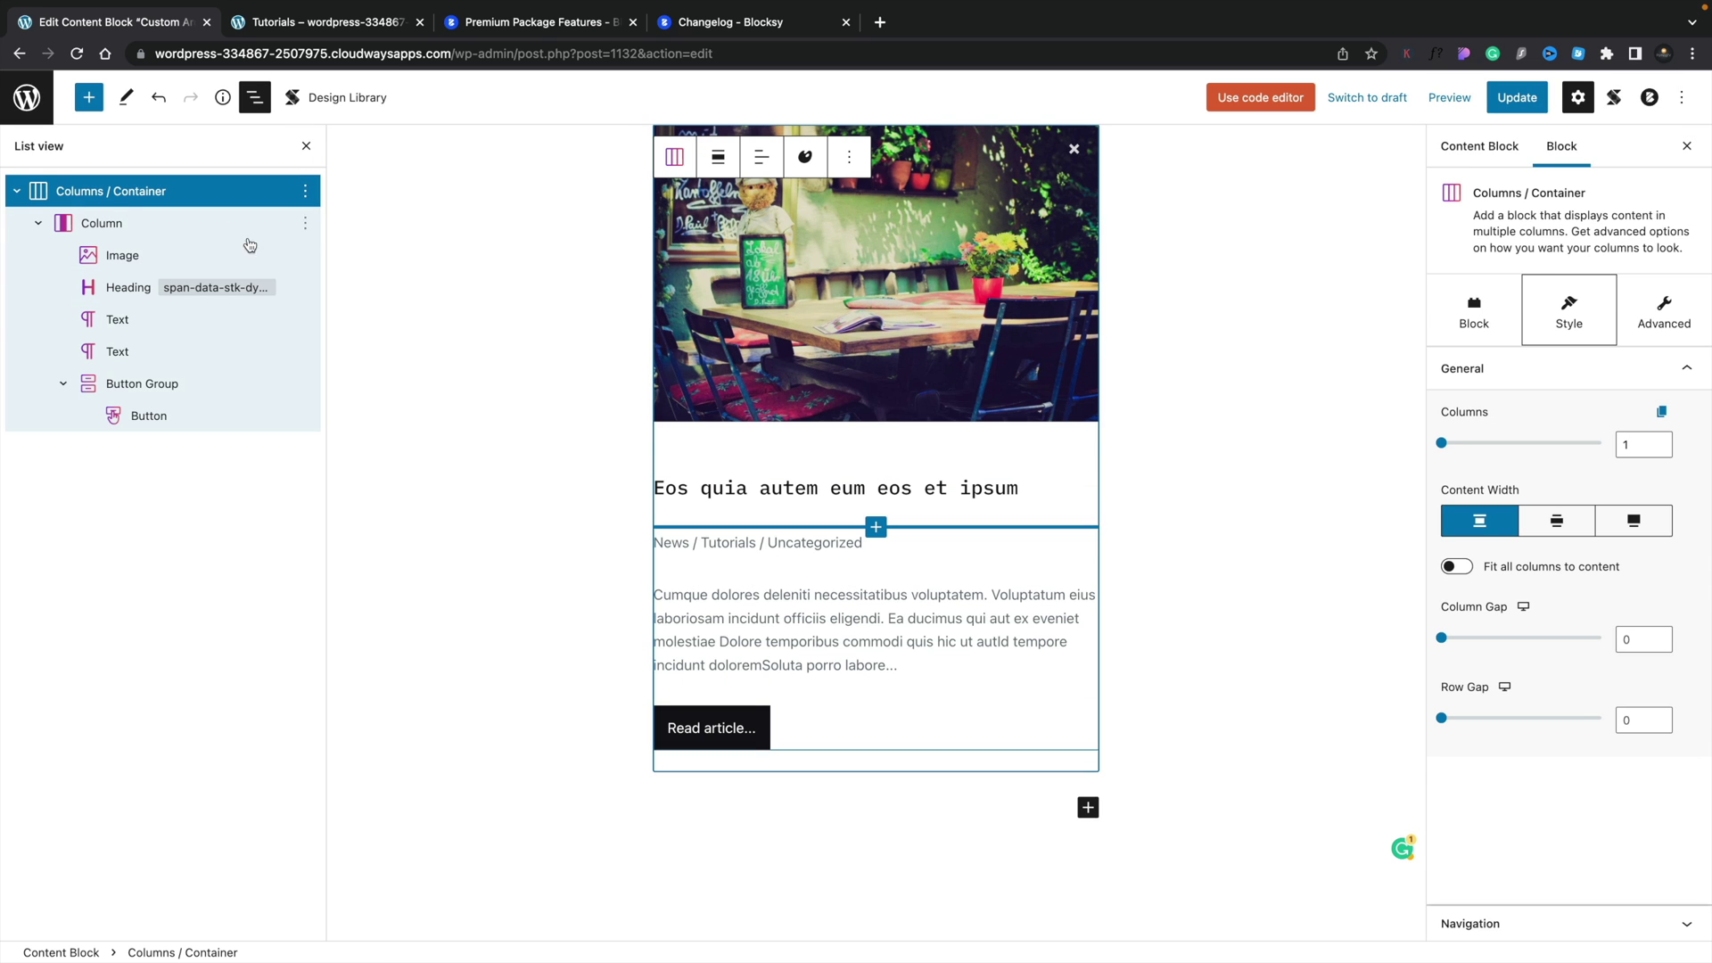
left_click(1474, 313)
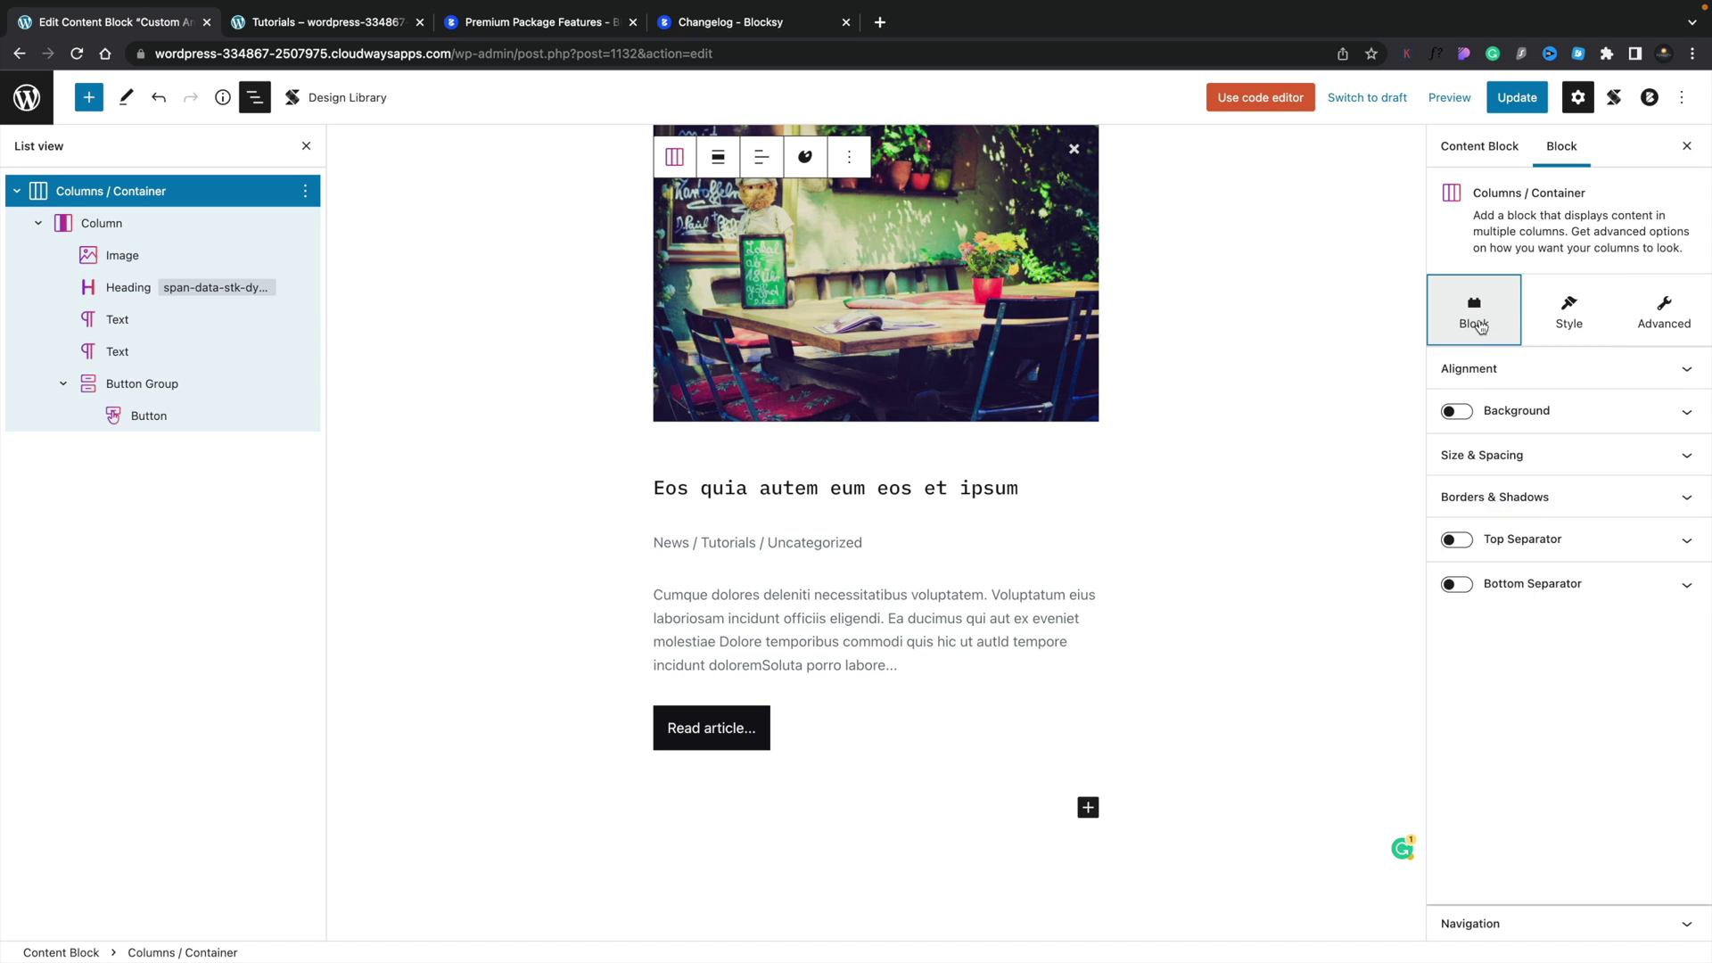
left_click(1518, 507)
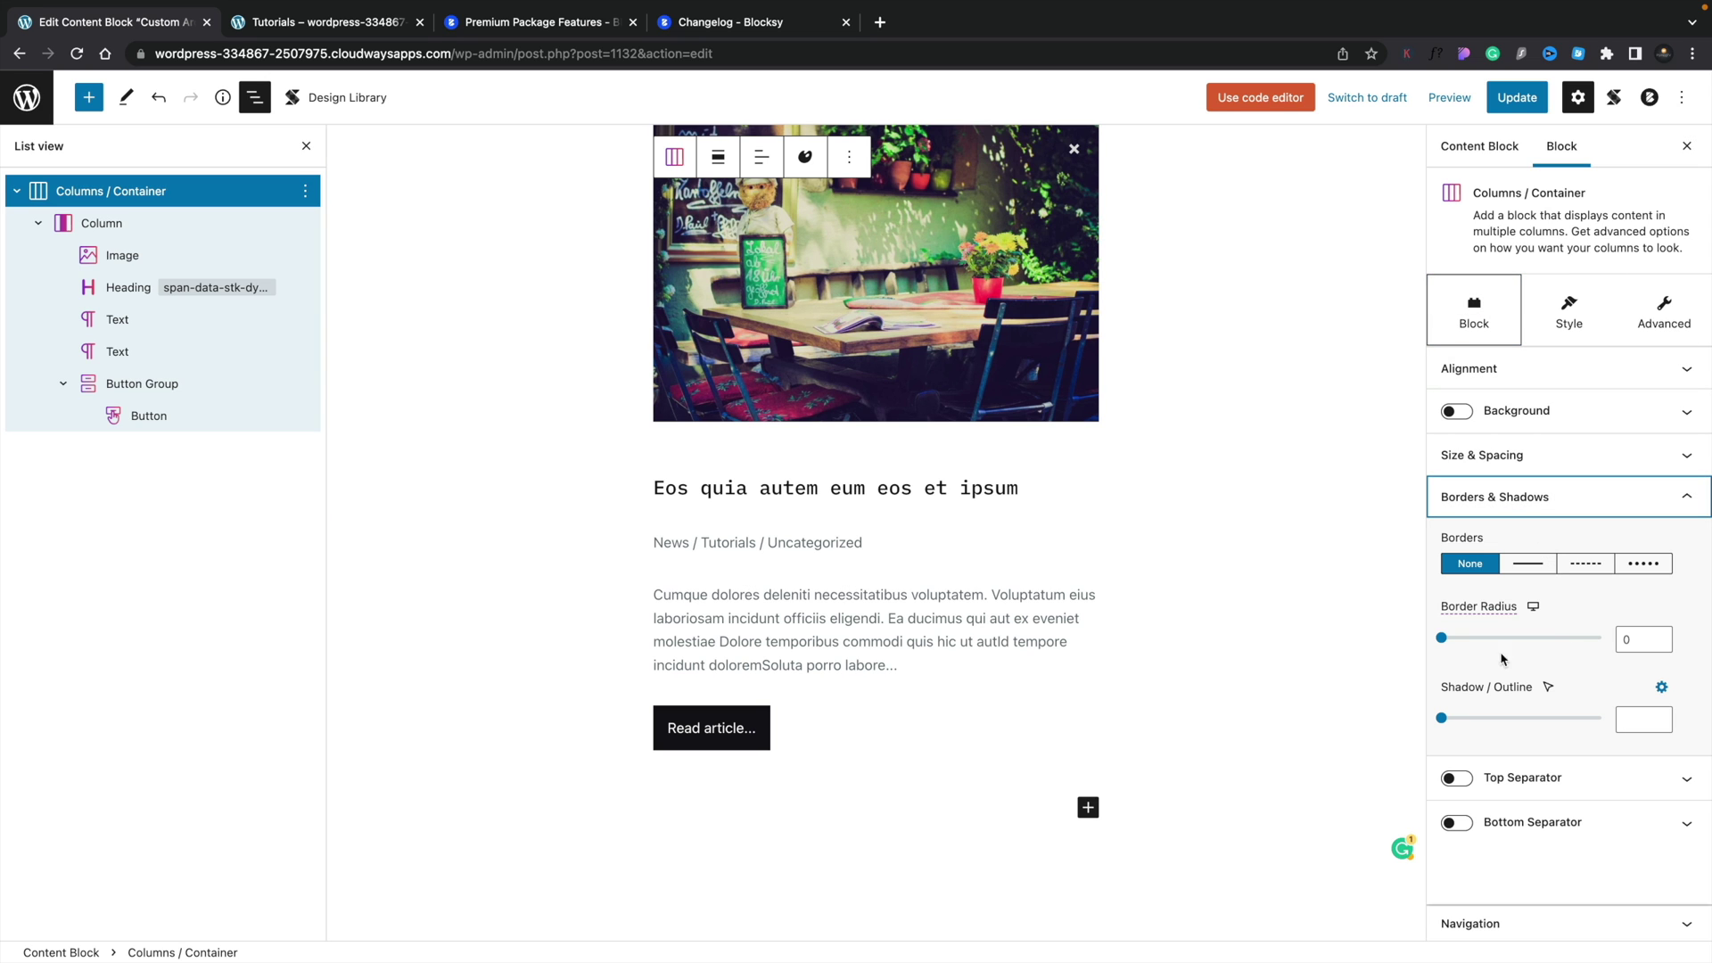
left_click(1442, 720)
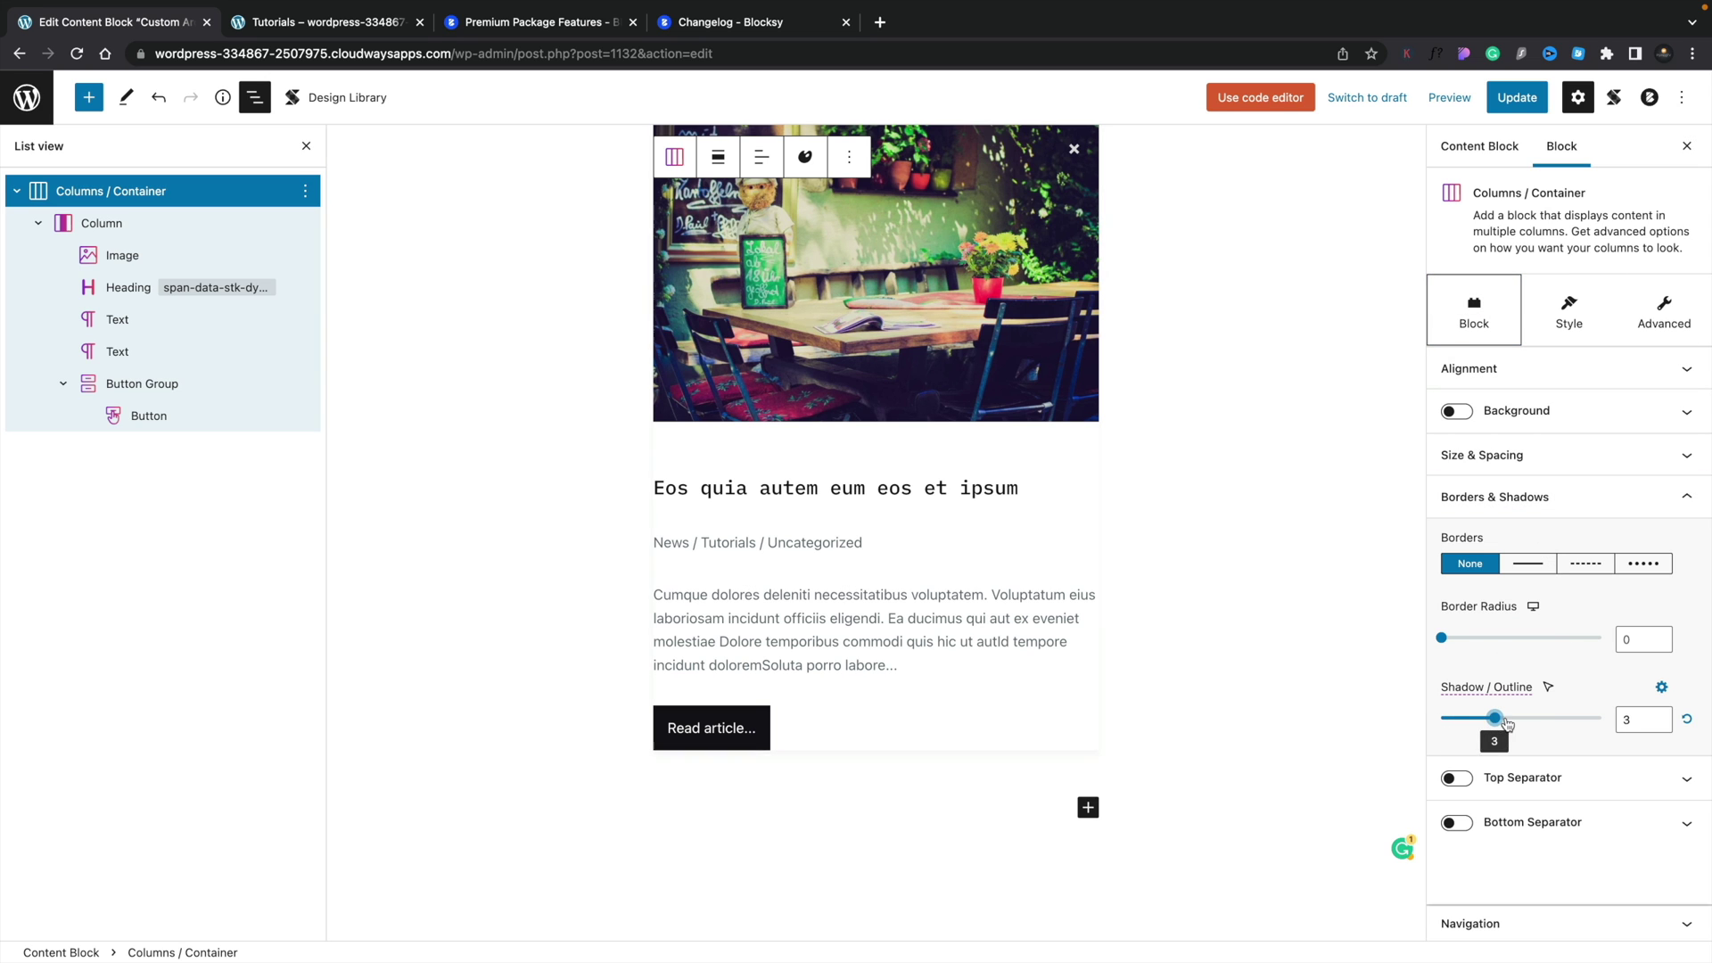
Step: Set the outer Columns / Container block's Shadow / Outline to 7 and its Border Radius to 8
left_click_drag(1506, 723, 1529, 720)
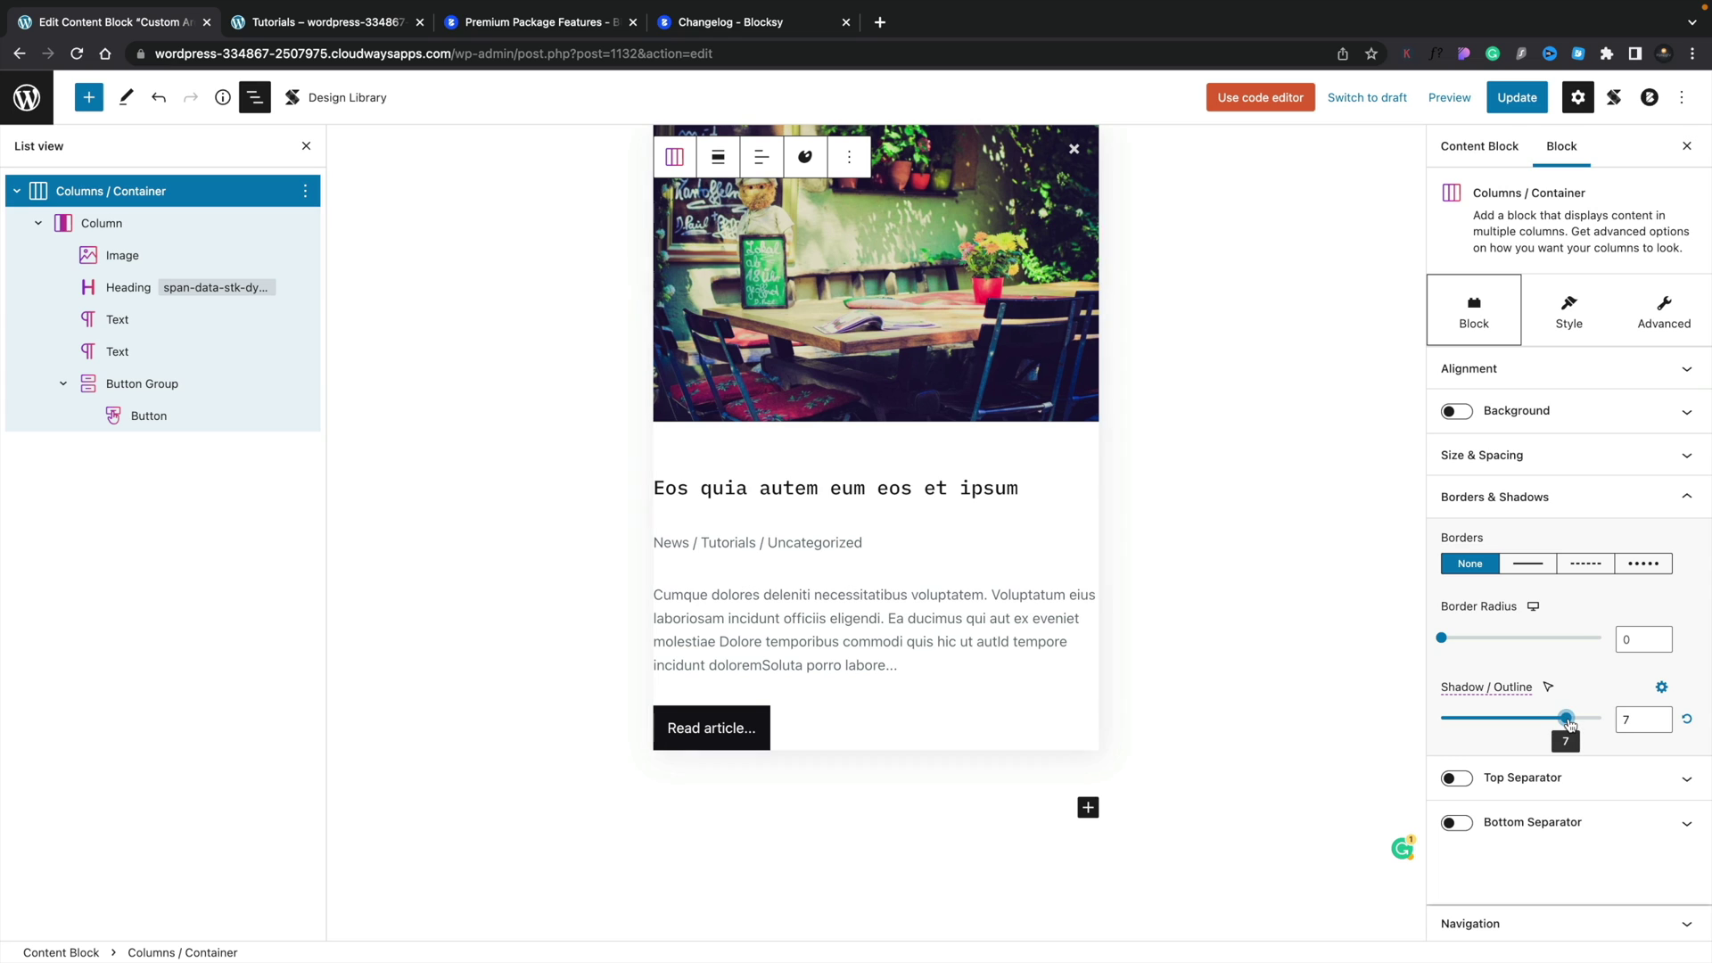
left_click_drag(1441, 637, 1467, 638)
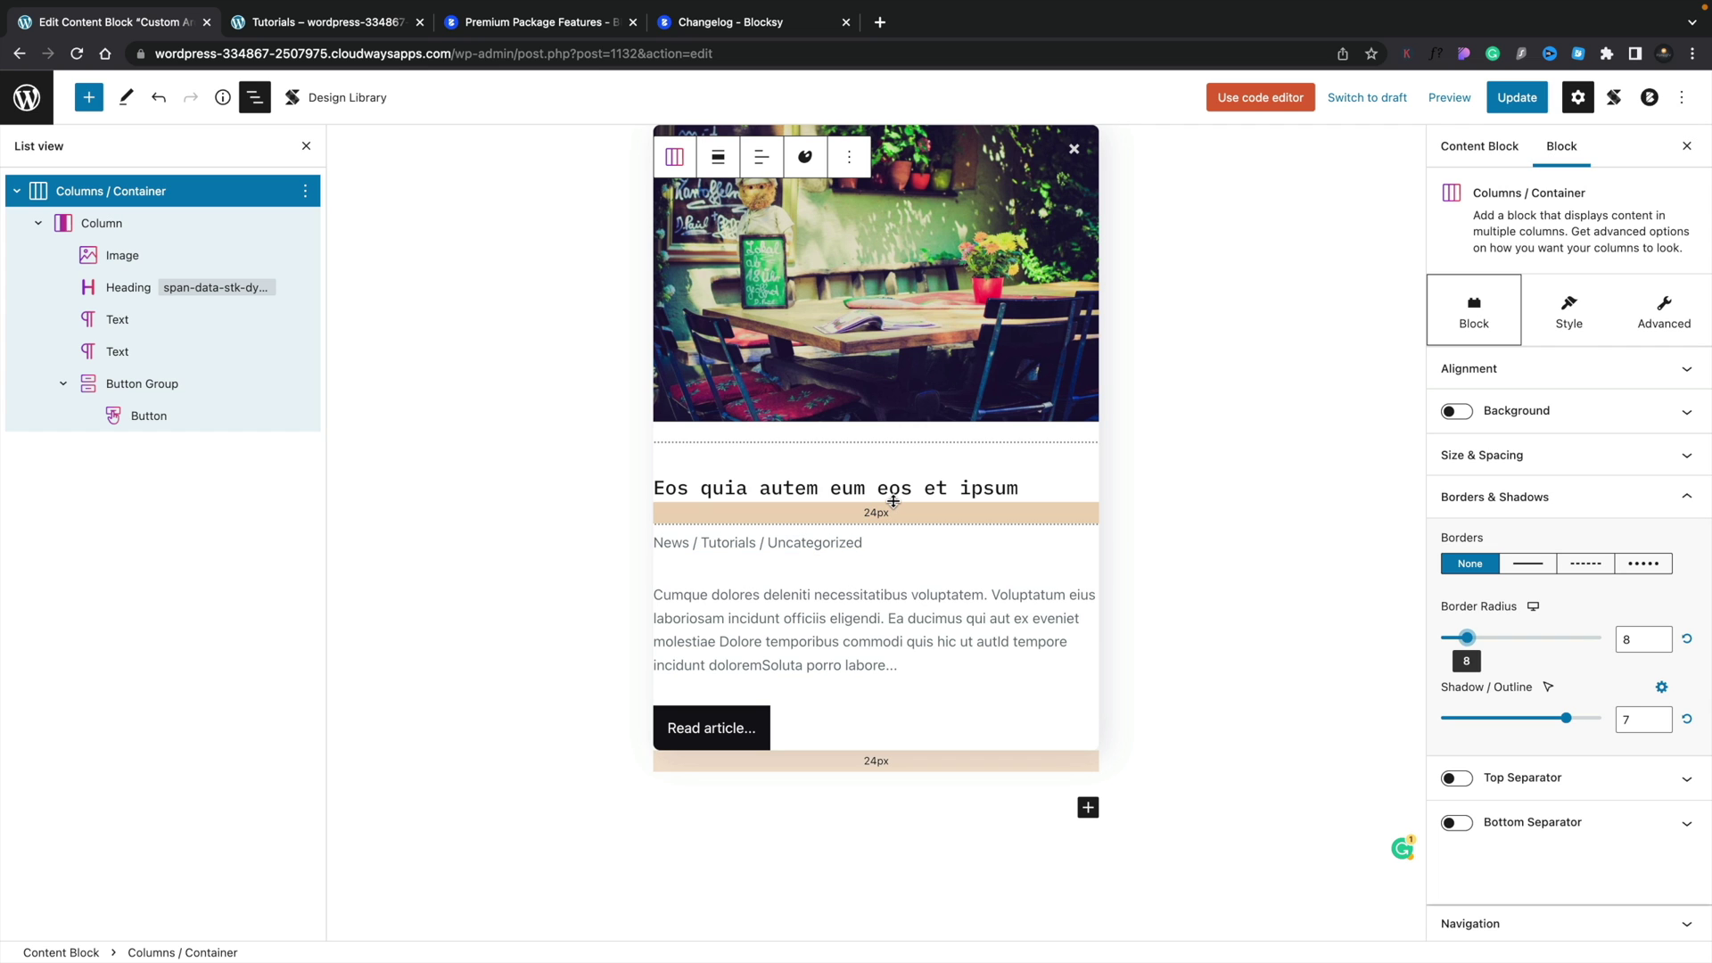
Step: Give the post title Heading block individual paddings of 30 px on the right and left sides
left_click(915, 496)
left_click(1051, 499)
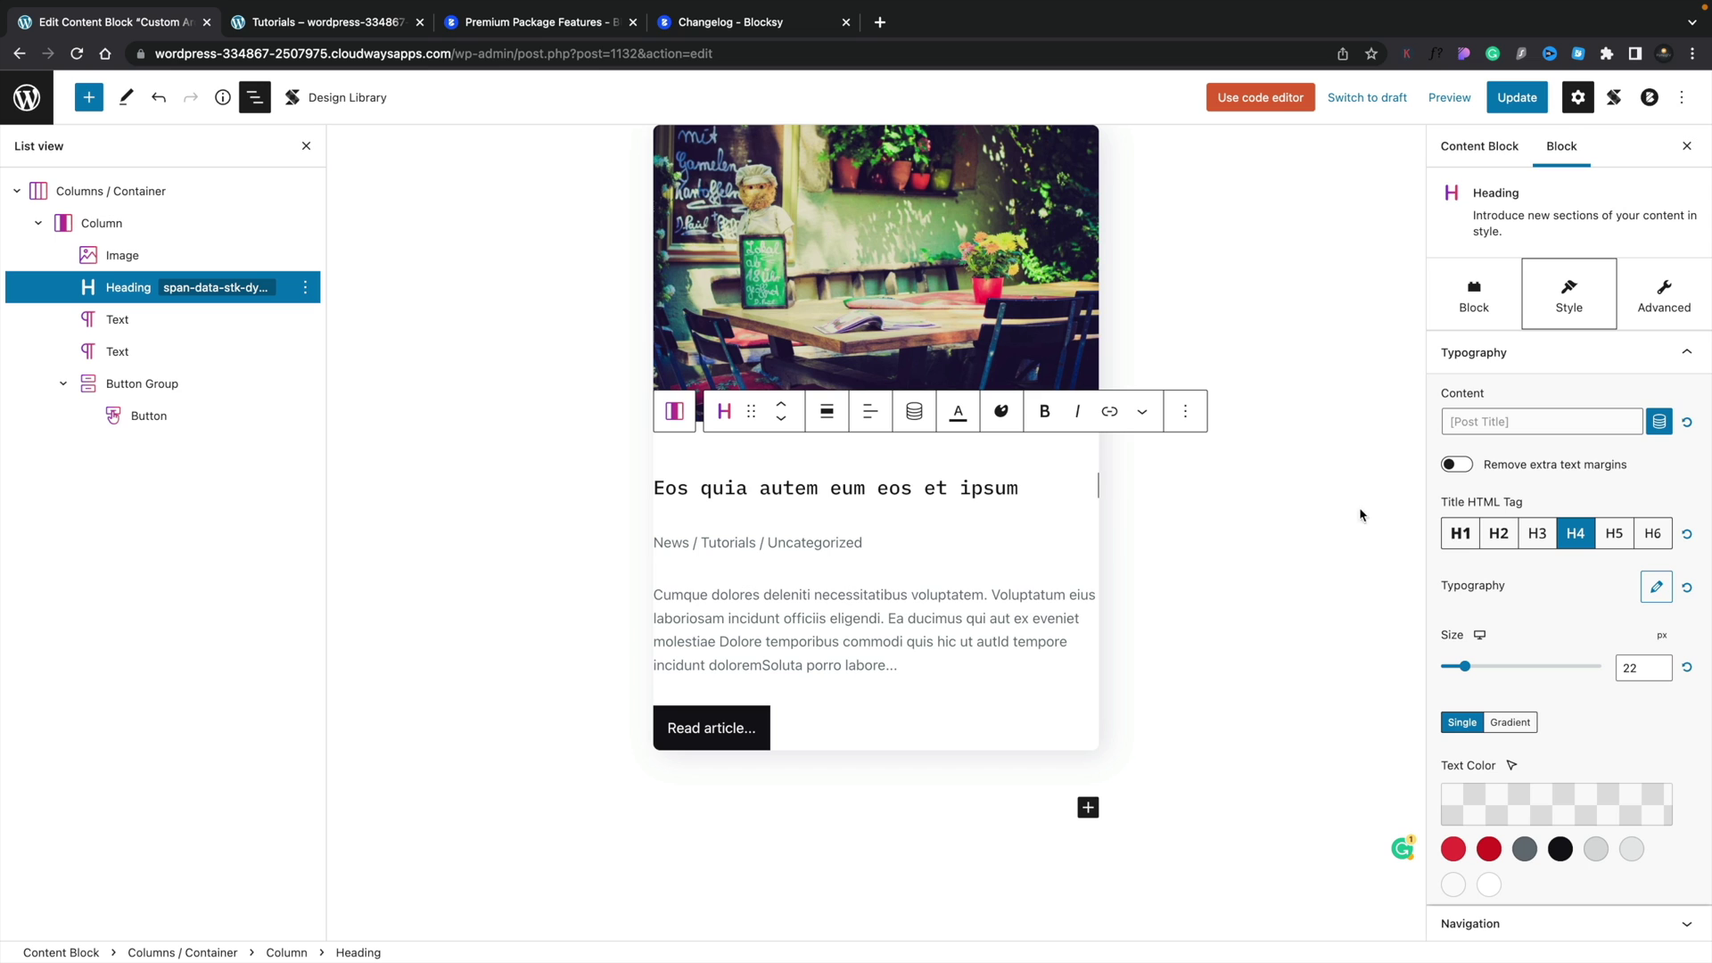
left_click(1498, 312)
left_click(1498, 436)
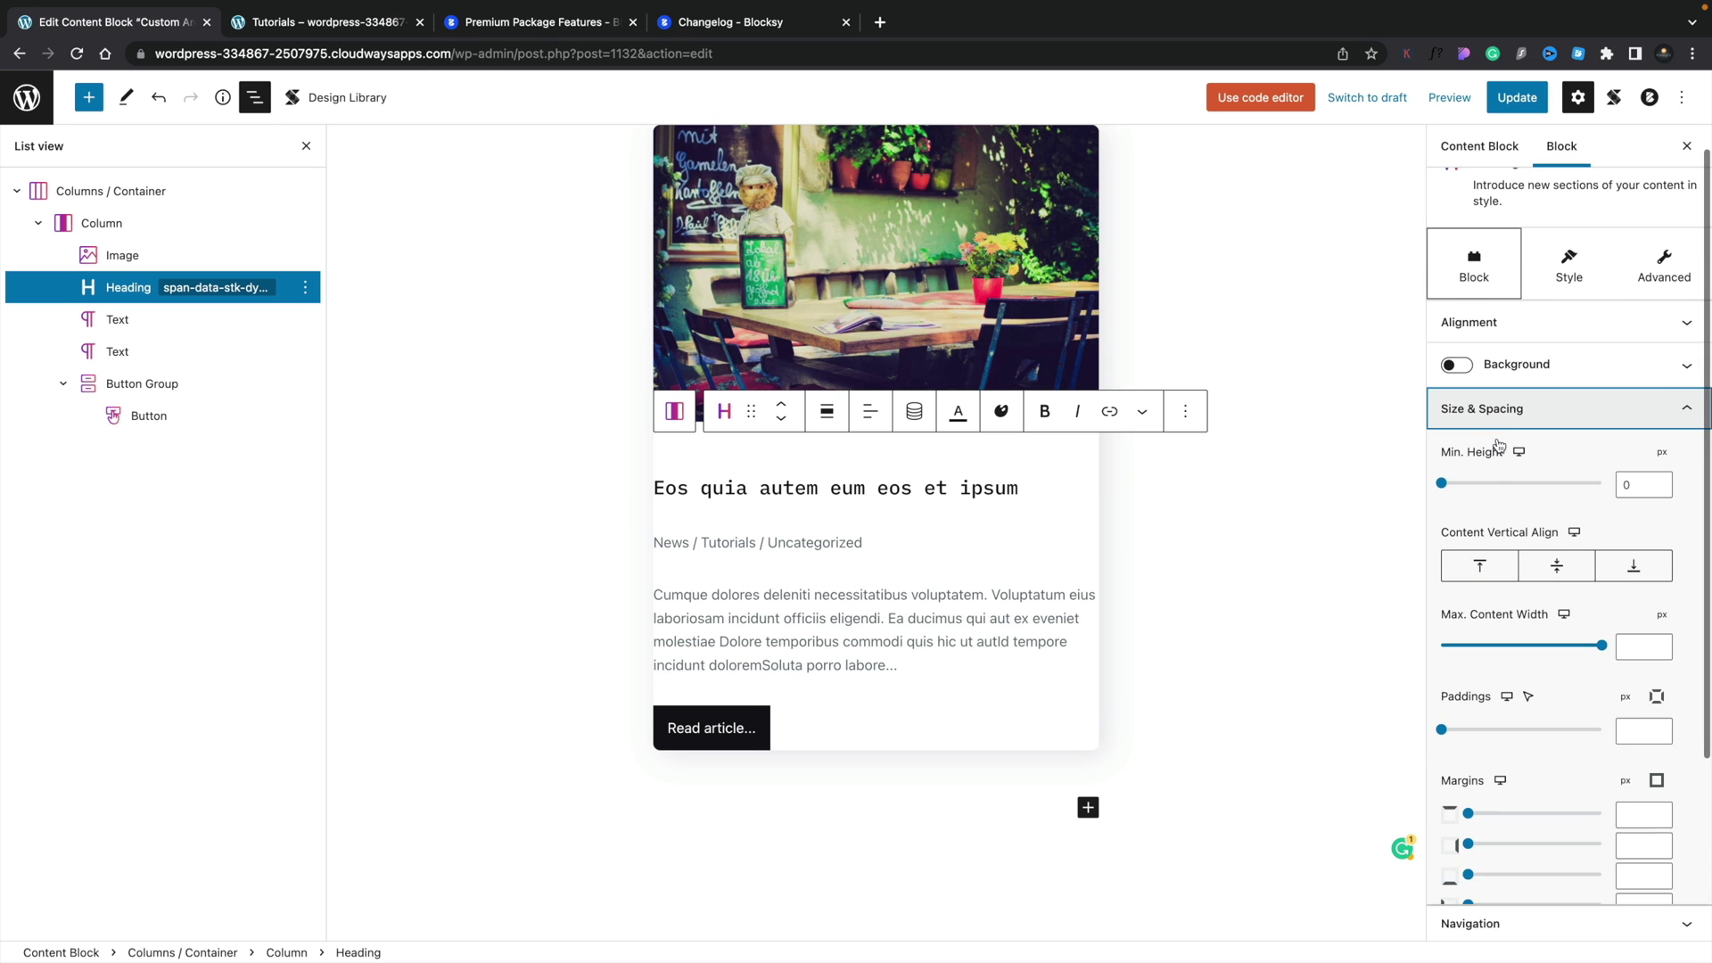
scroll(1596, 625, "down", 3)
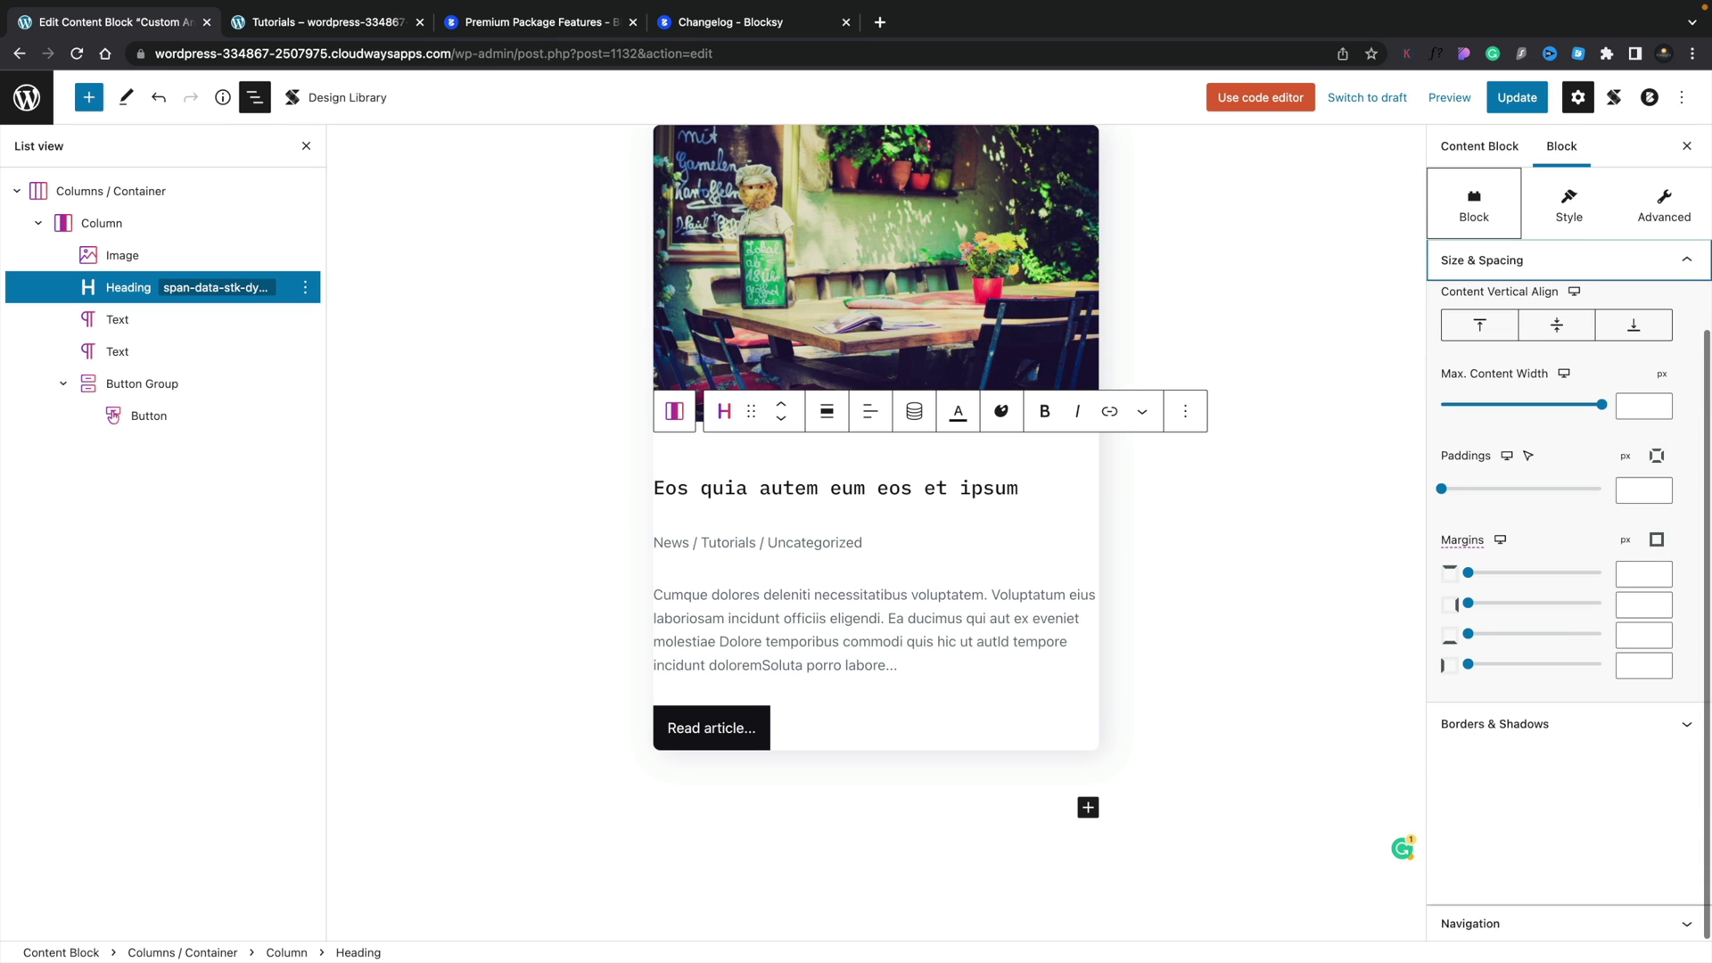
left_click(1656, 455)
left_click(1643, 519)
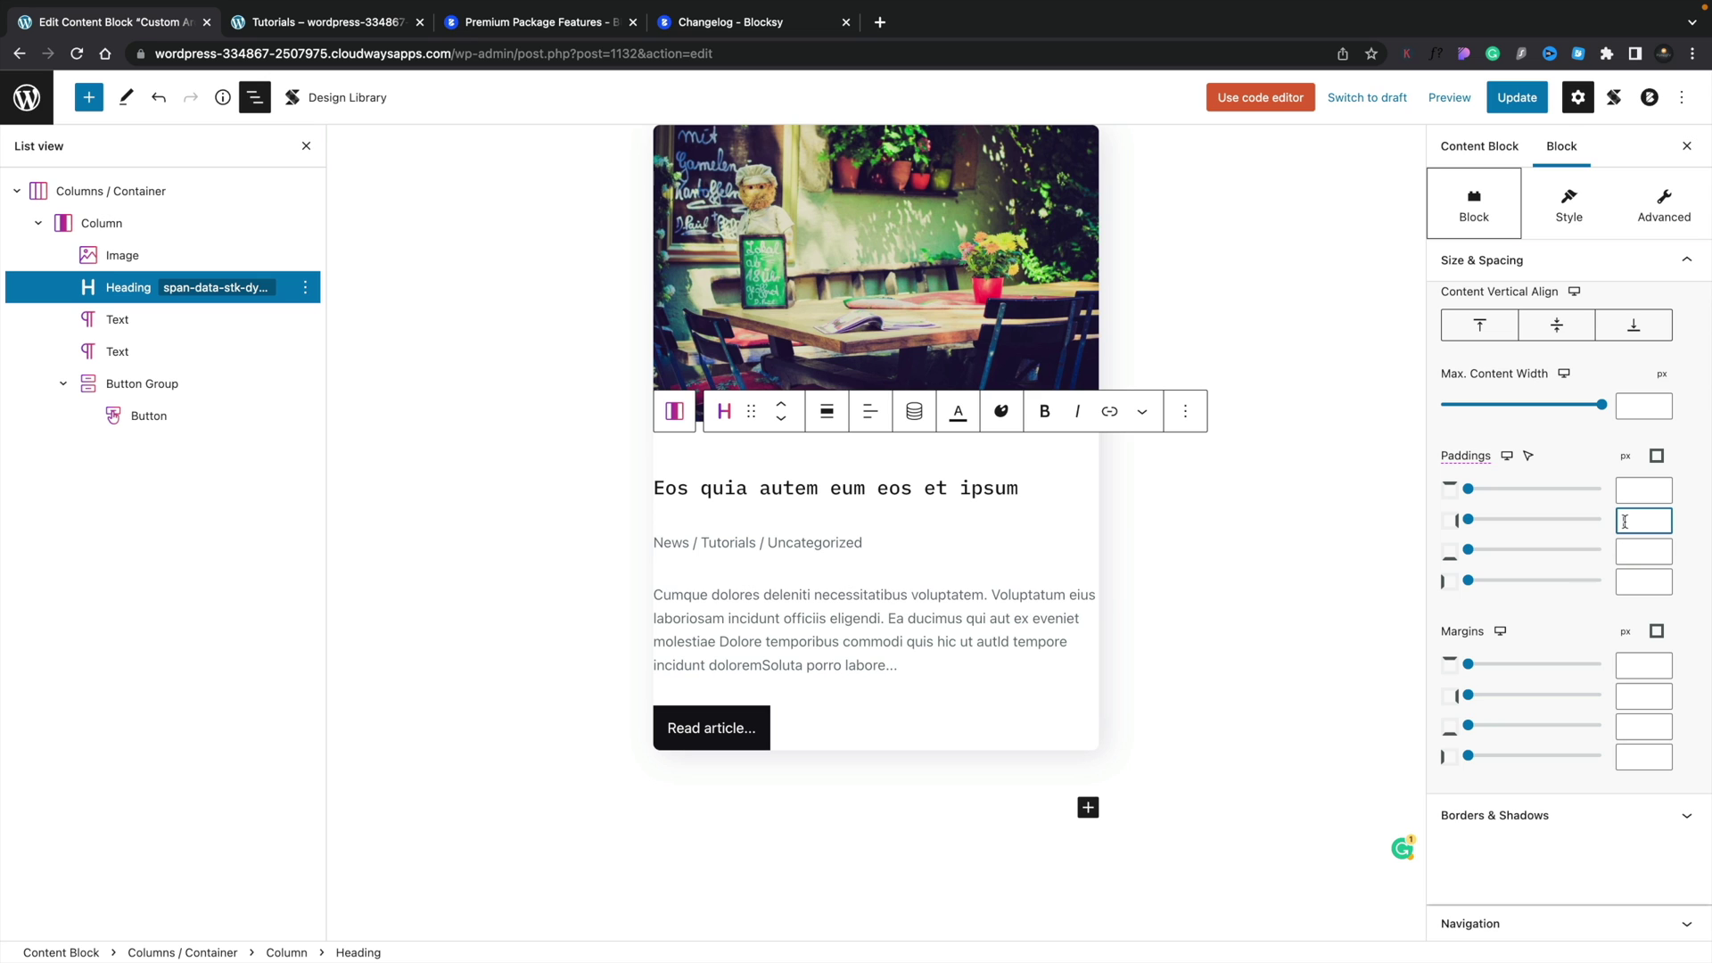
type("30")
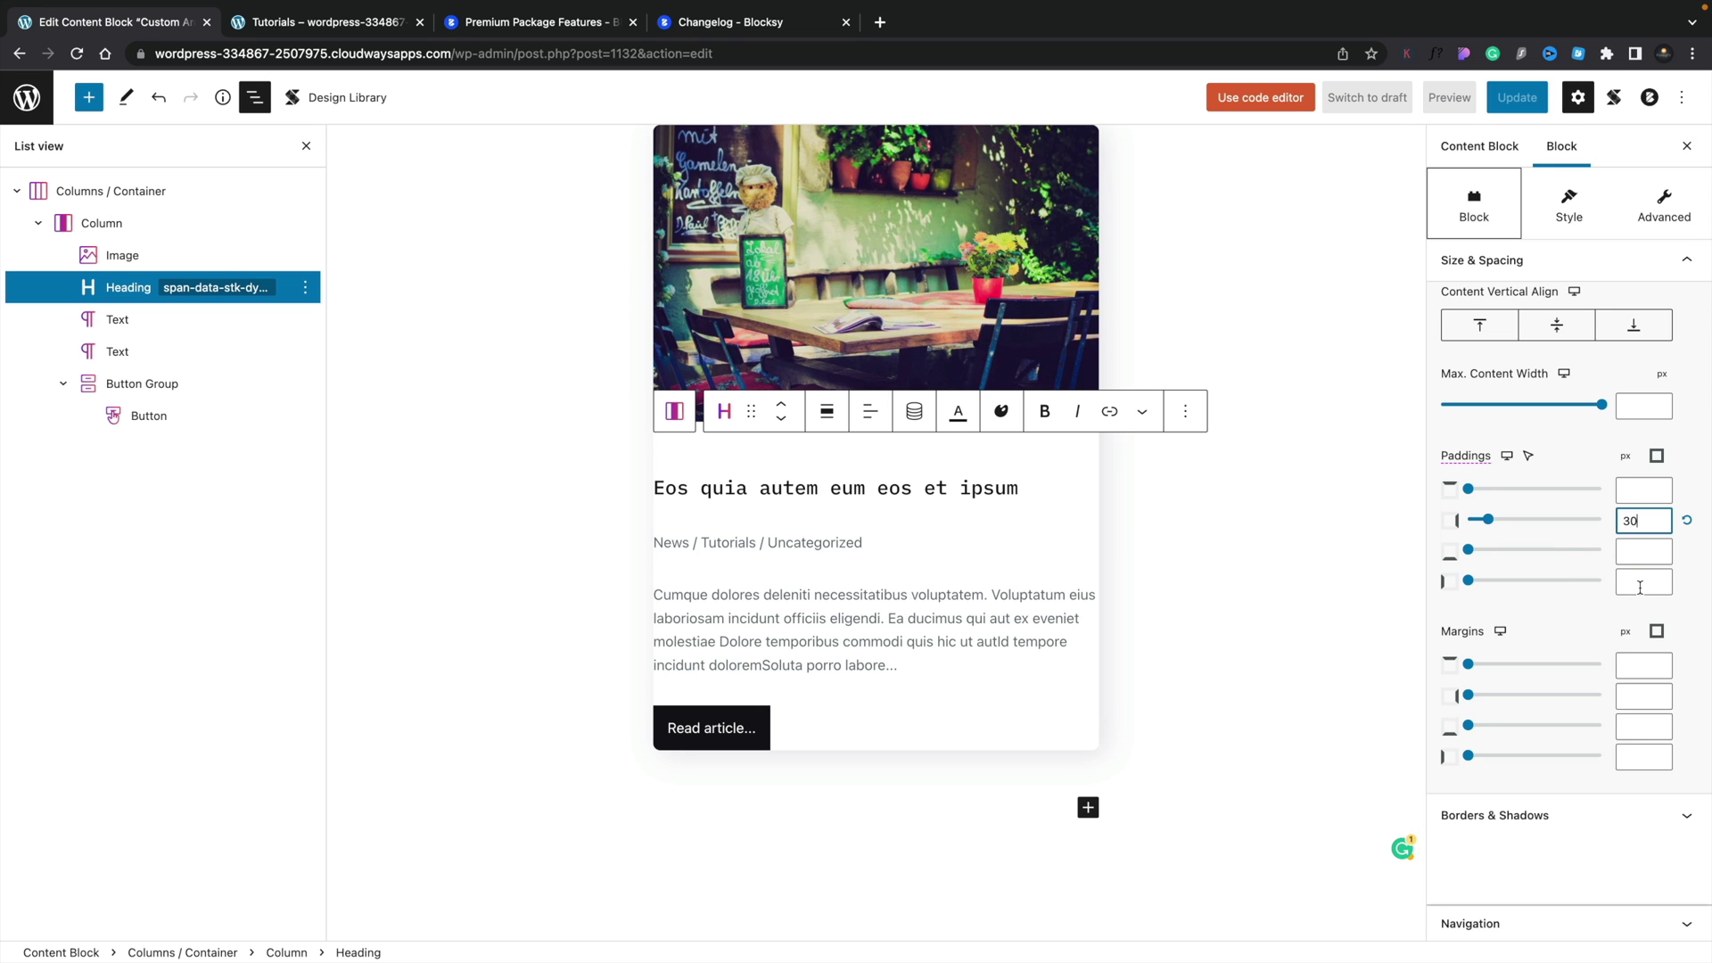
left_click(1638, 583)
type("30")
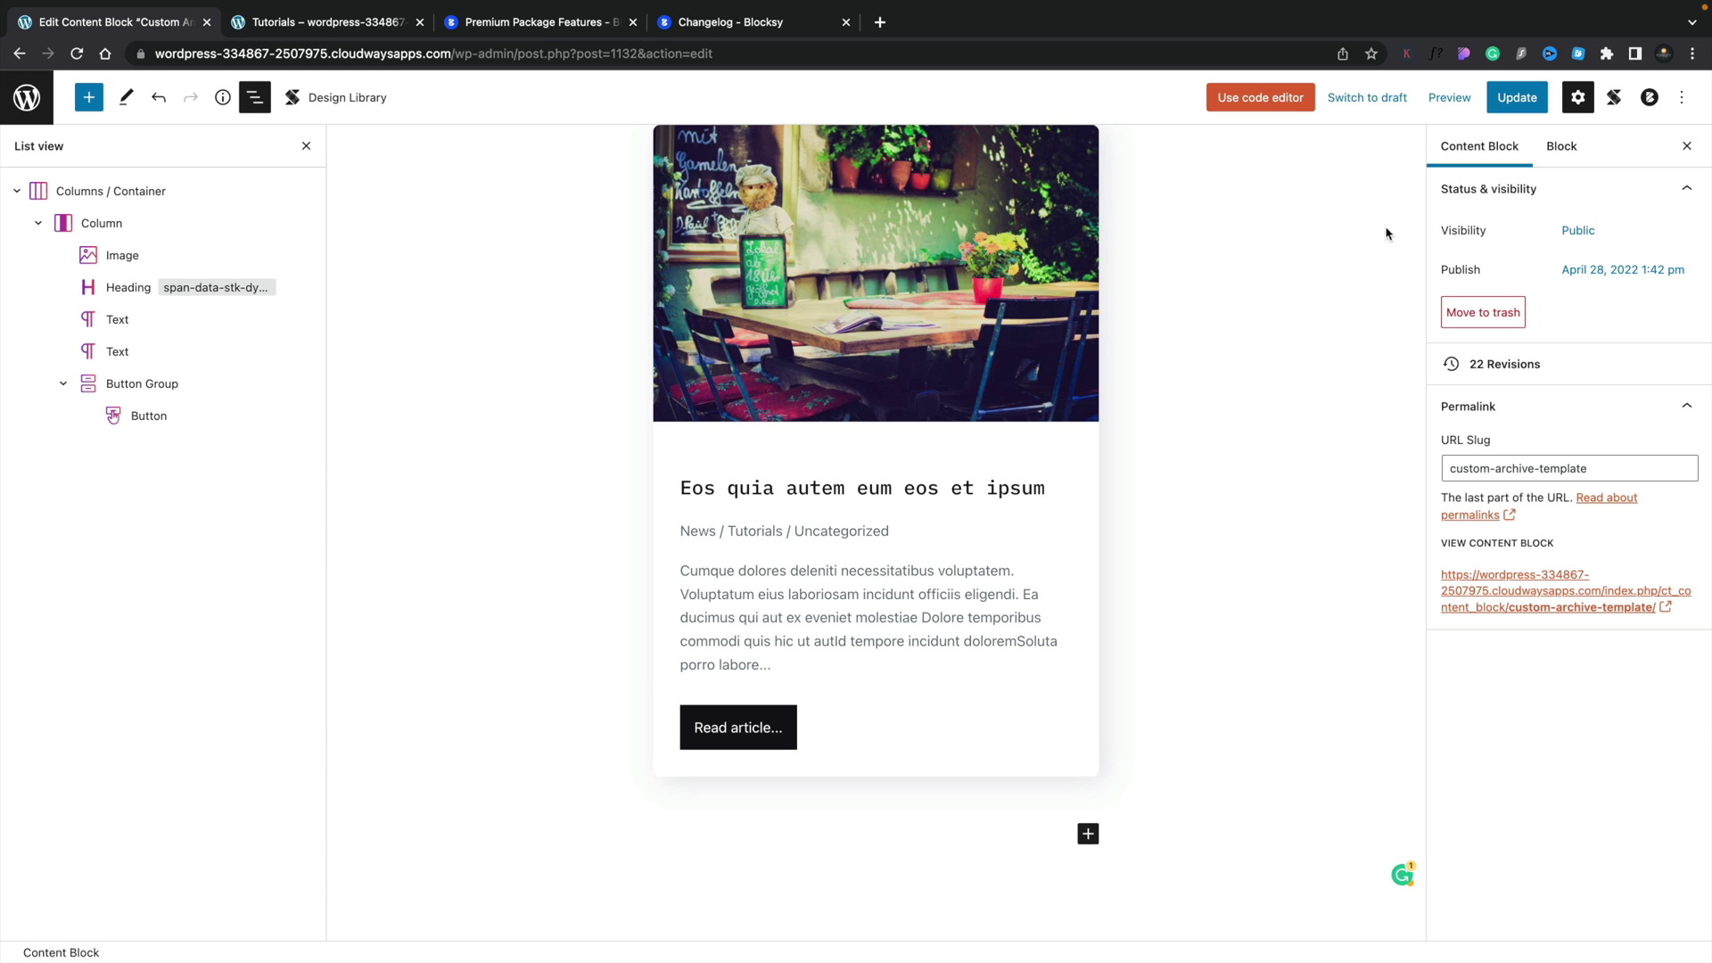
Step: Update the content block and check the restyled cards on the site's Tutorials category archive
left_click(1512, 105)
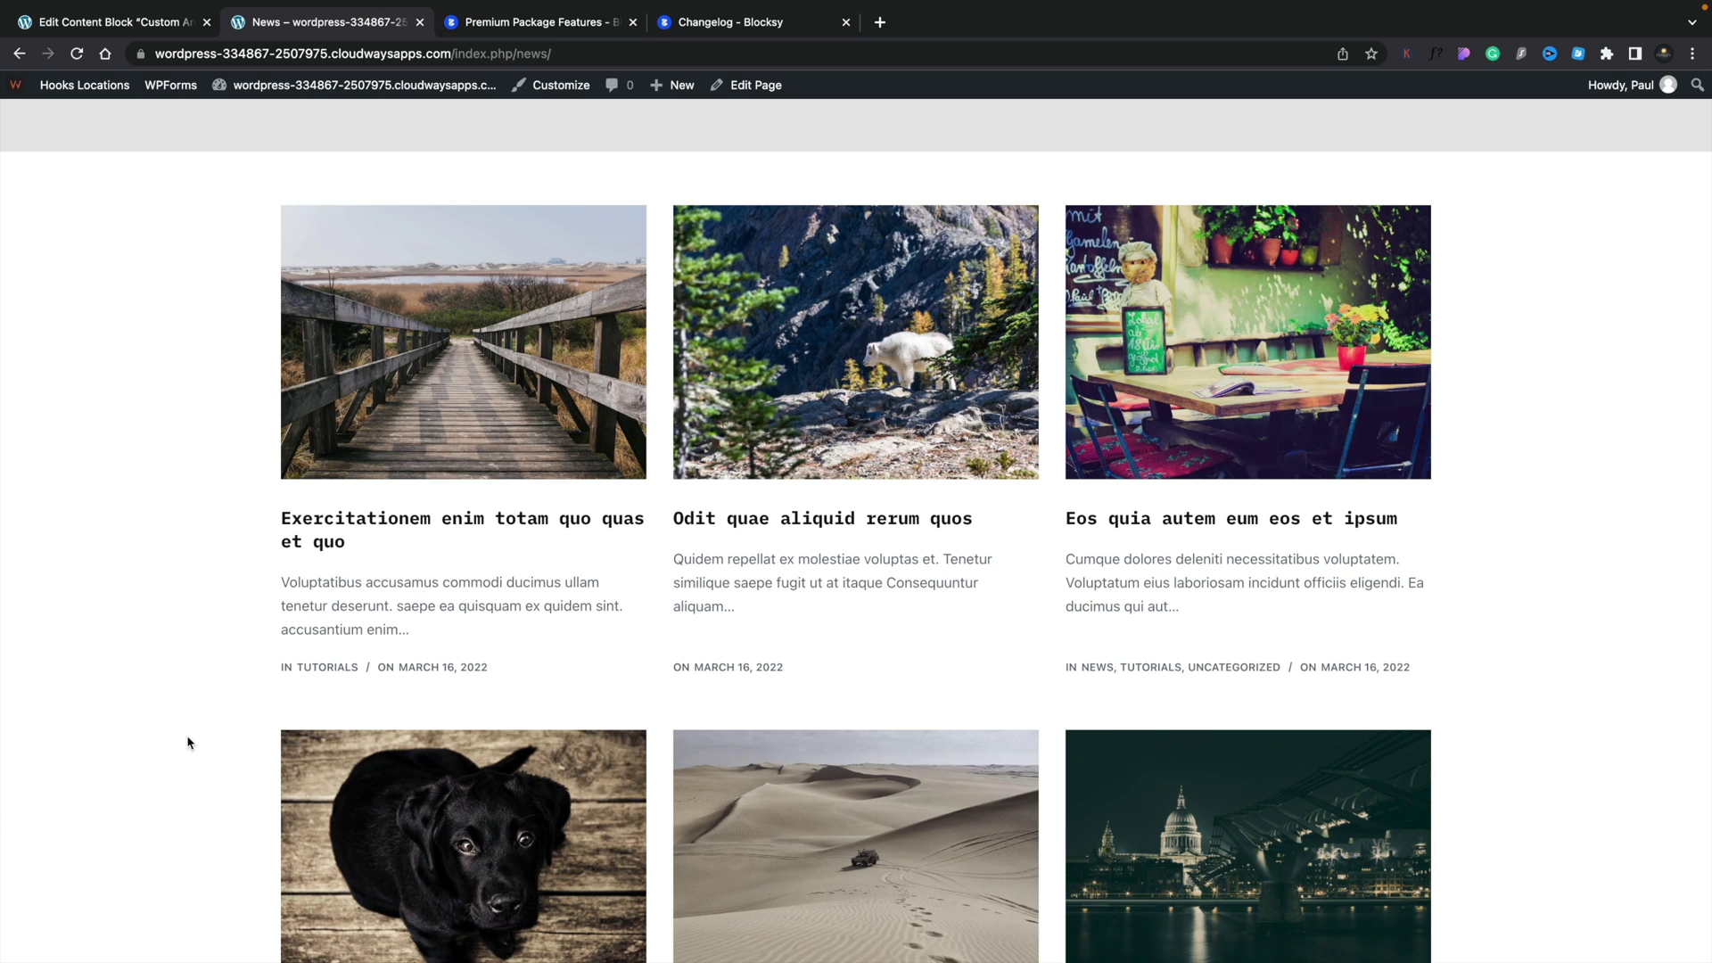
left_click(325, 668)
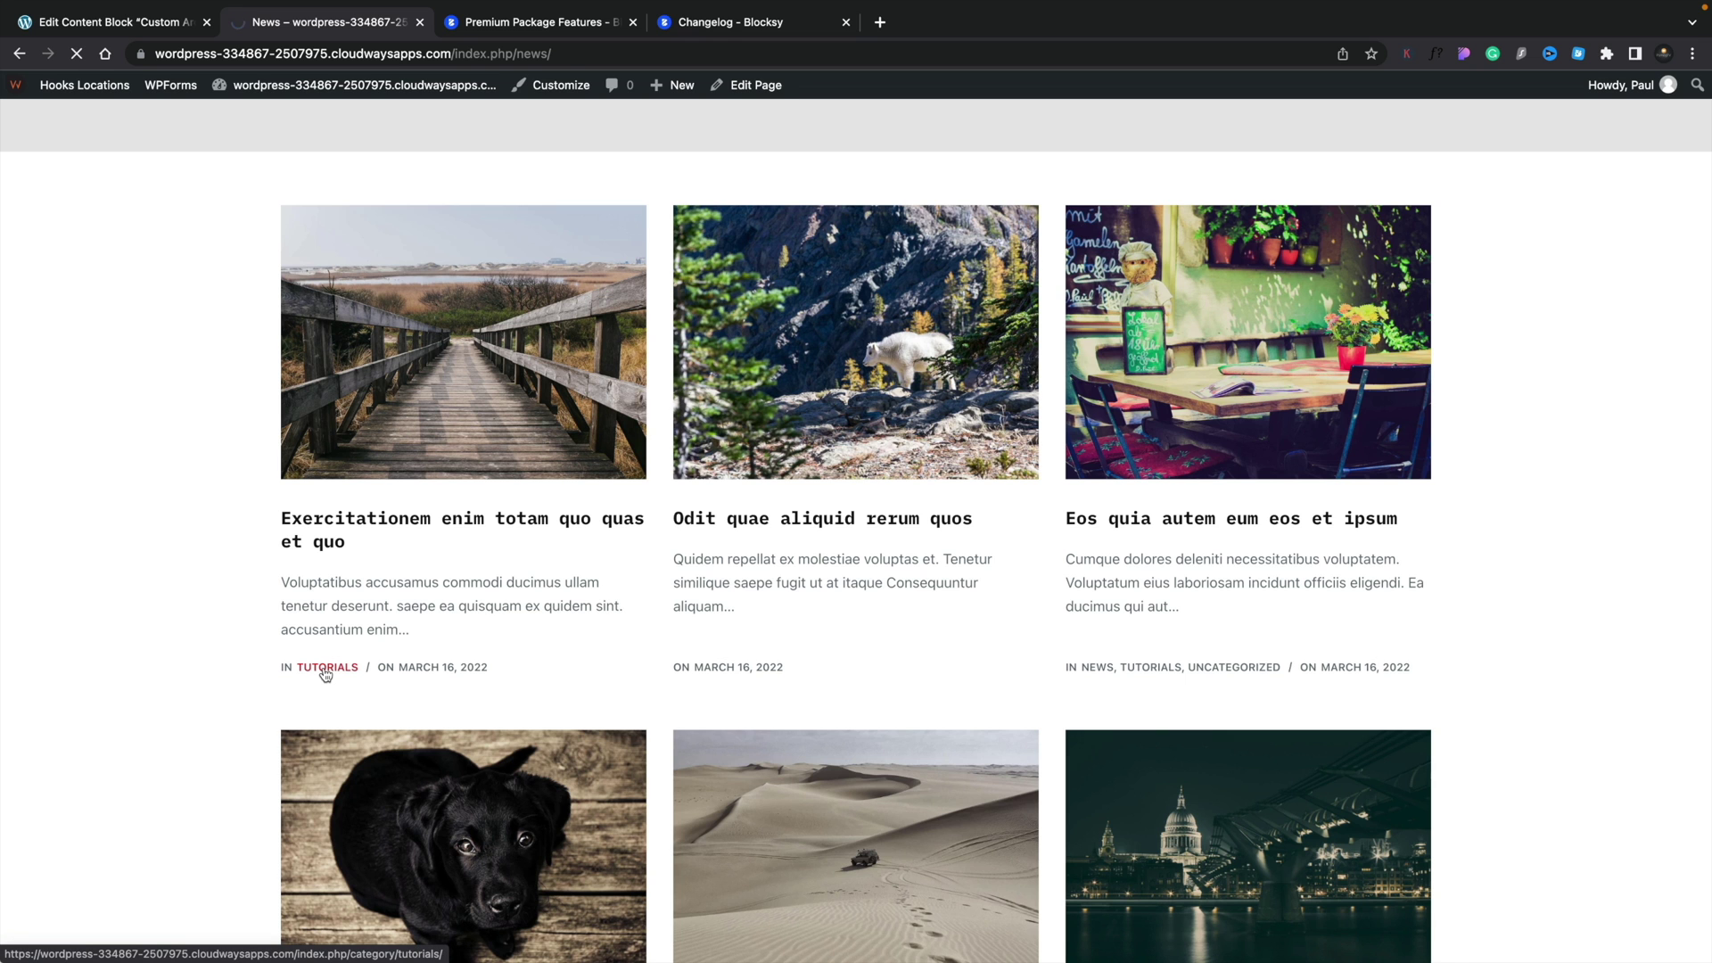
scroll(250, 611, "down", 5)
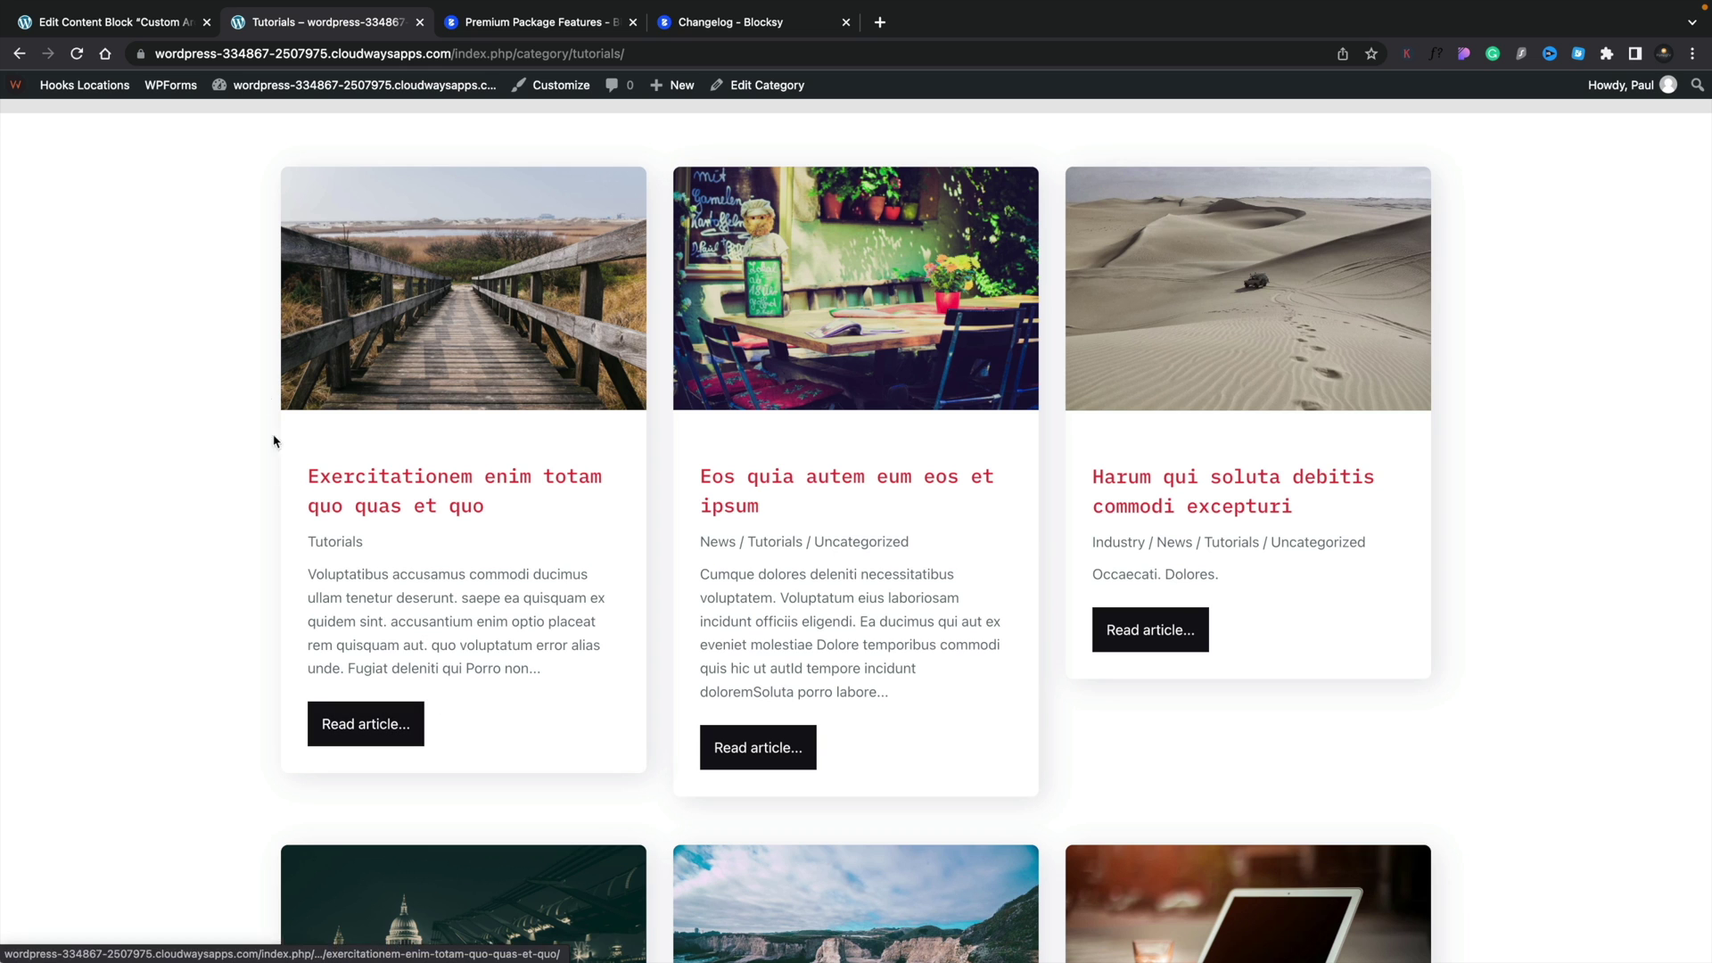
Step: Change the Read article Button's color to the paletteColor2 red in the content block and update it
left_click(141, 22)
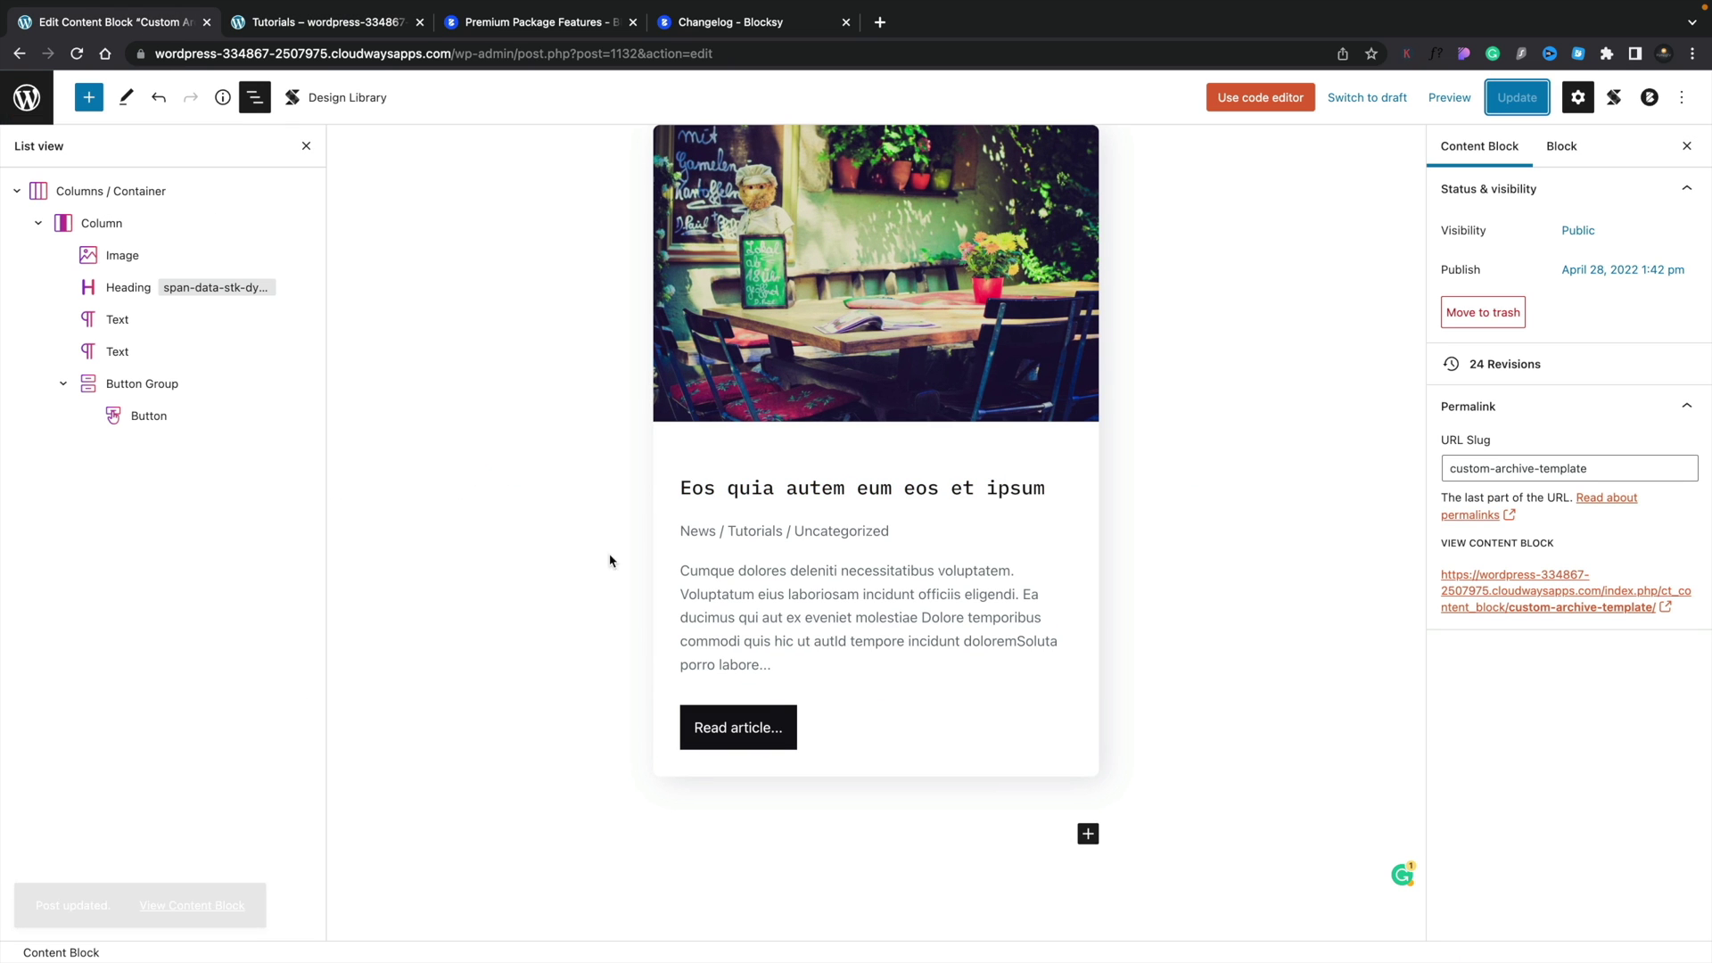
left_click(781, 727)
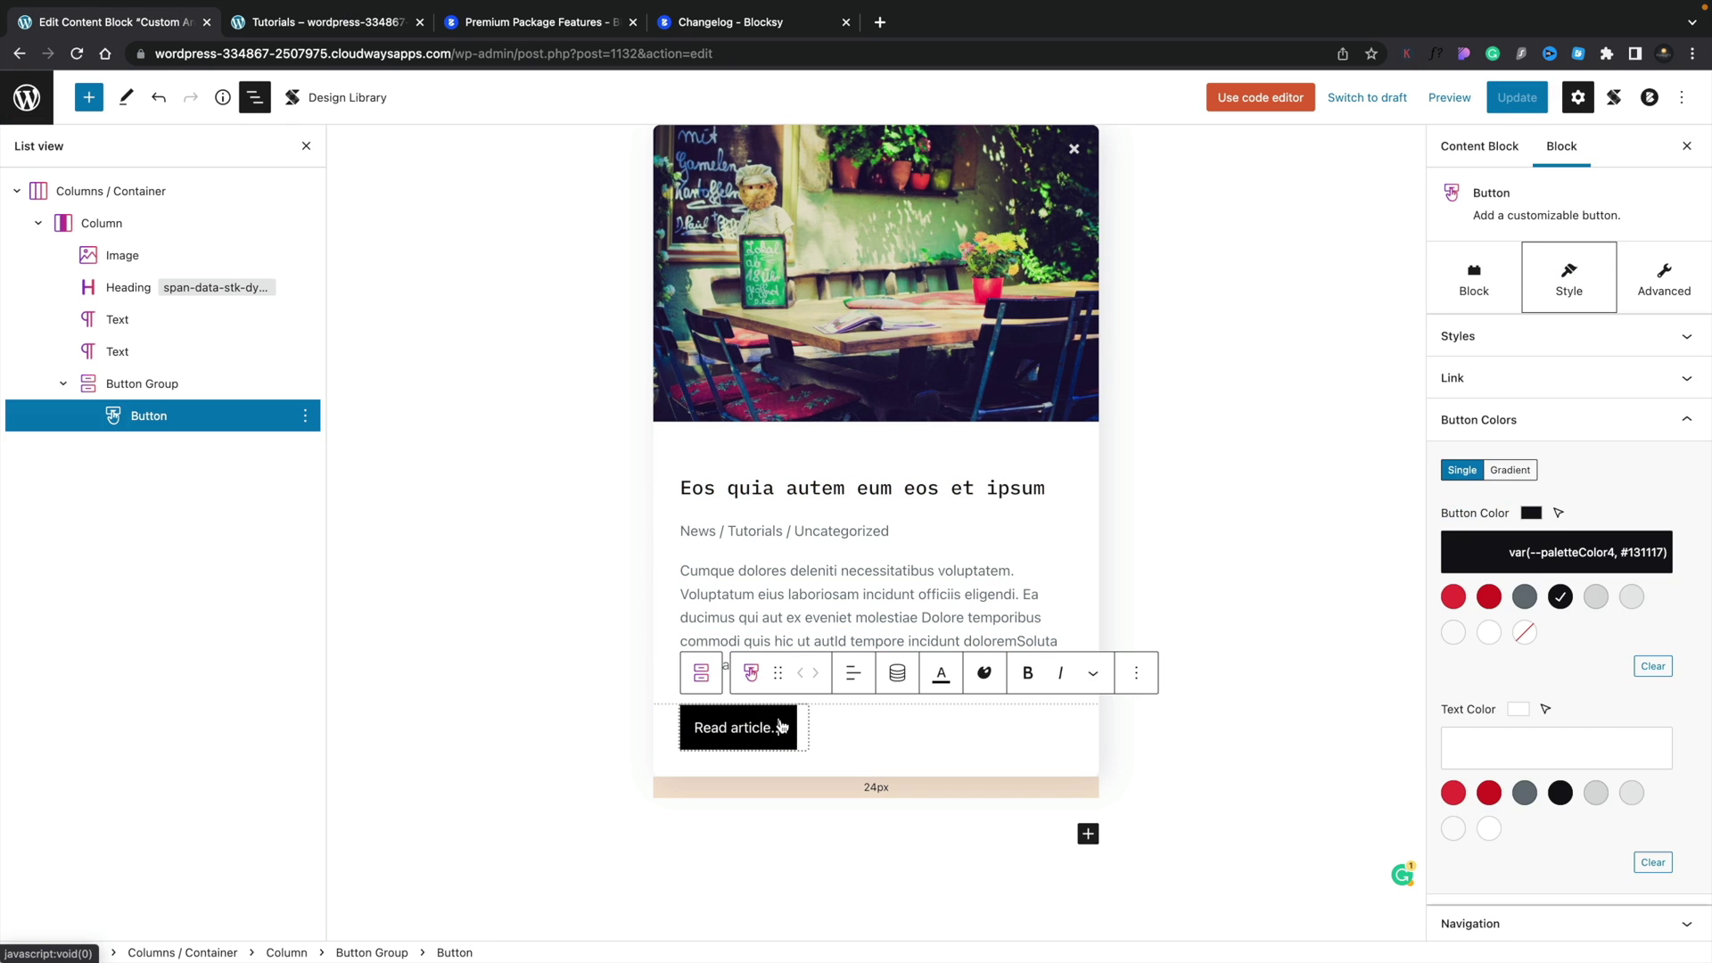
left_click(1489, 597)
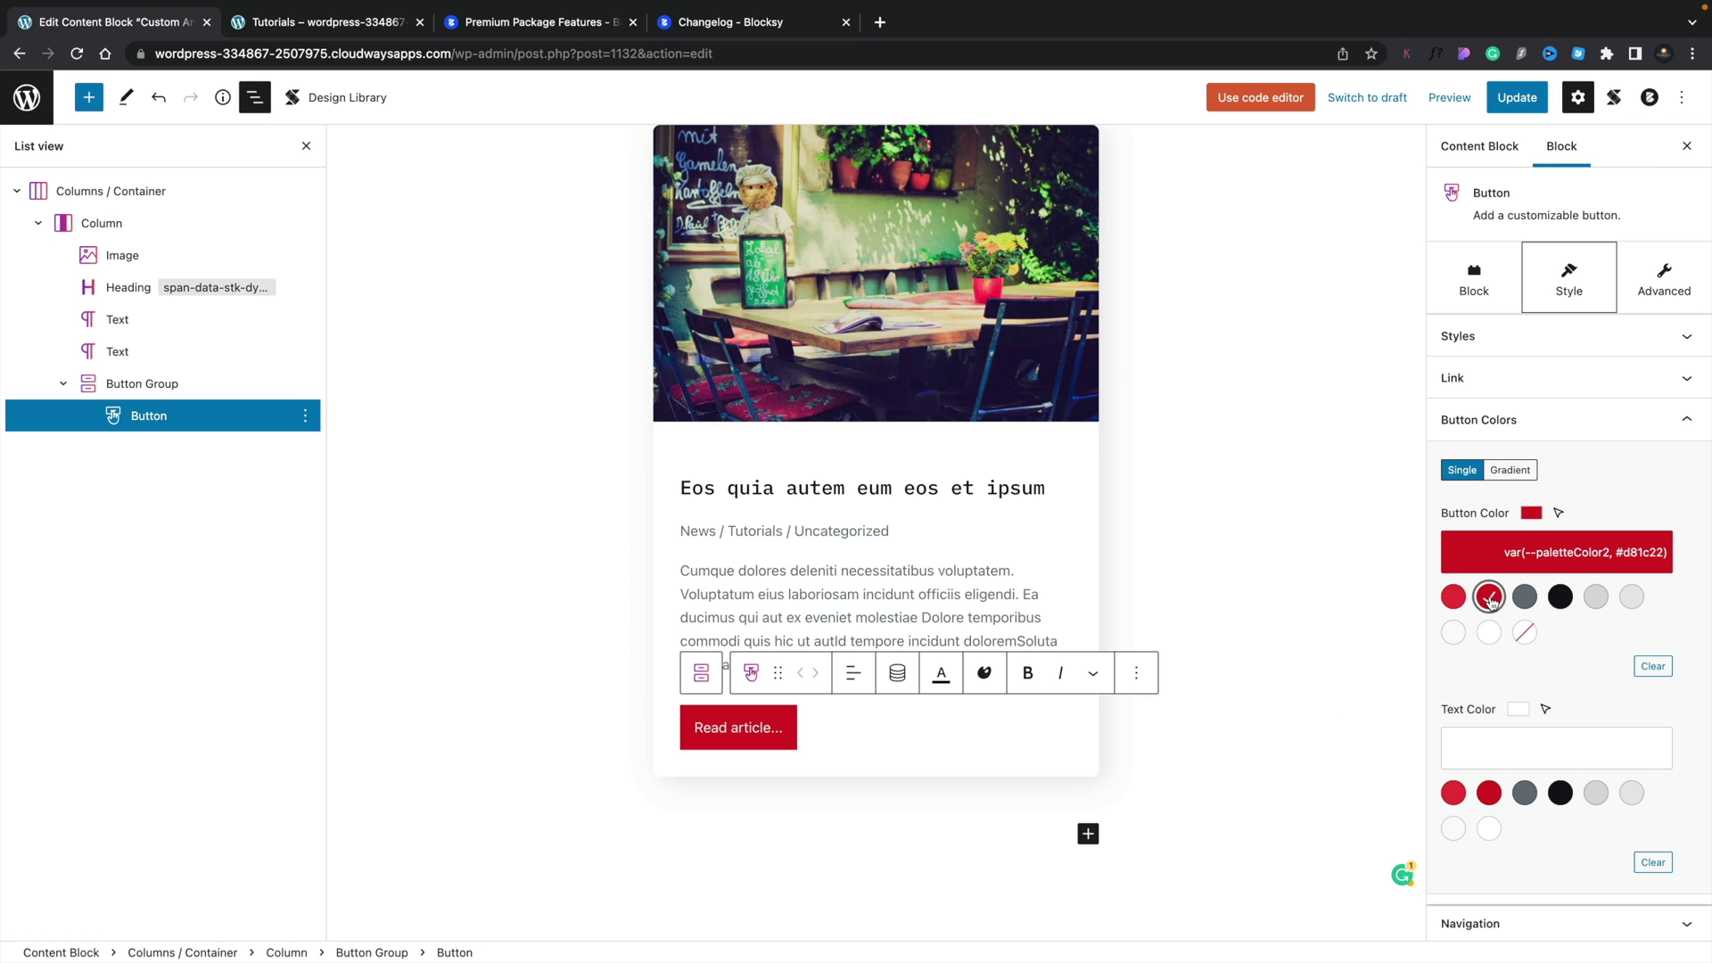
left_click(1516, 97)
Step: Reload the Tutorials archive and follow the first card's Read article button to look through its post
left_click(339, 27)
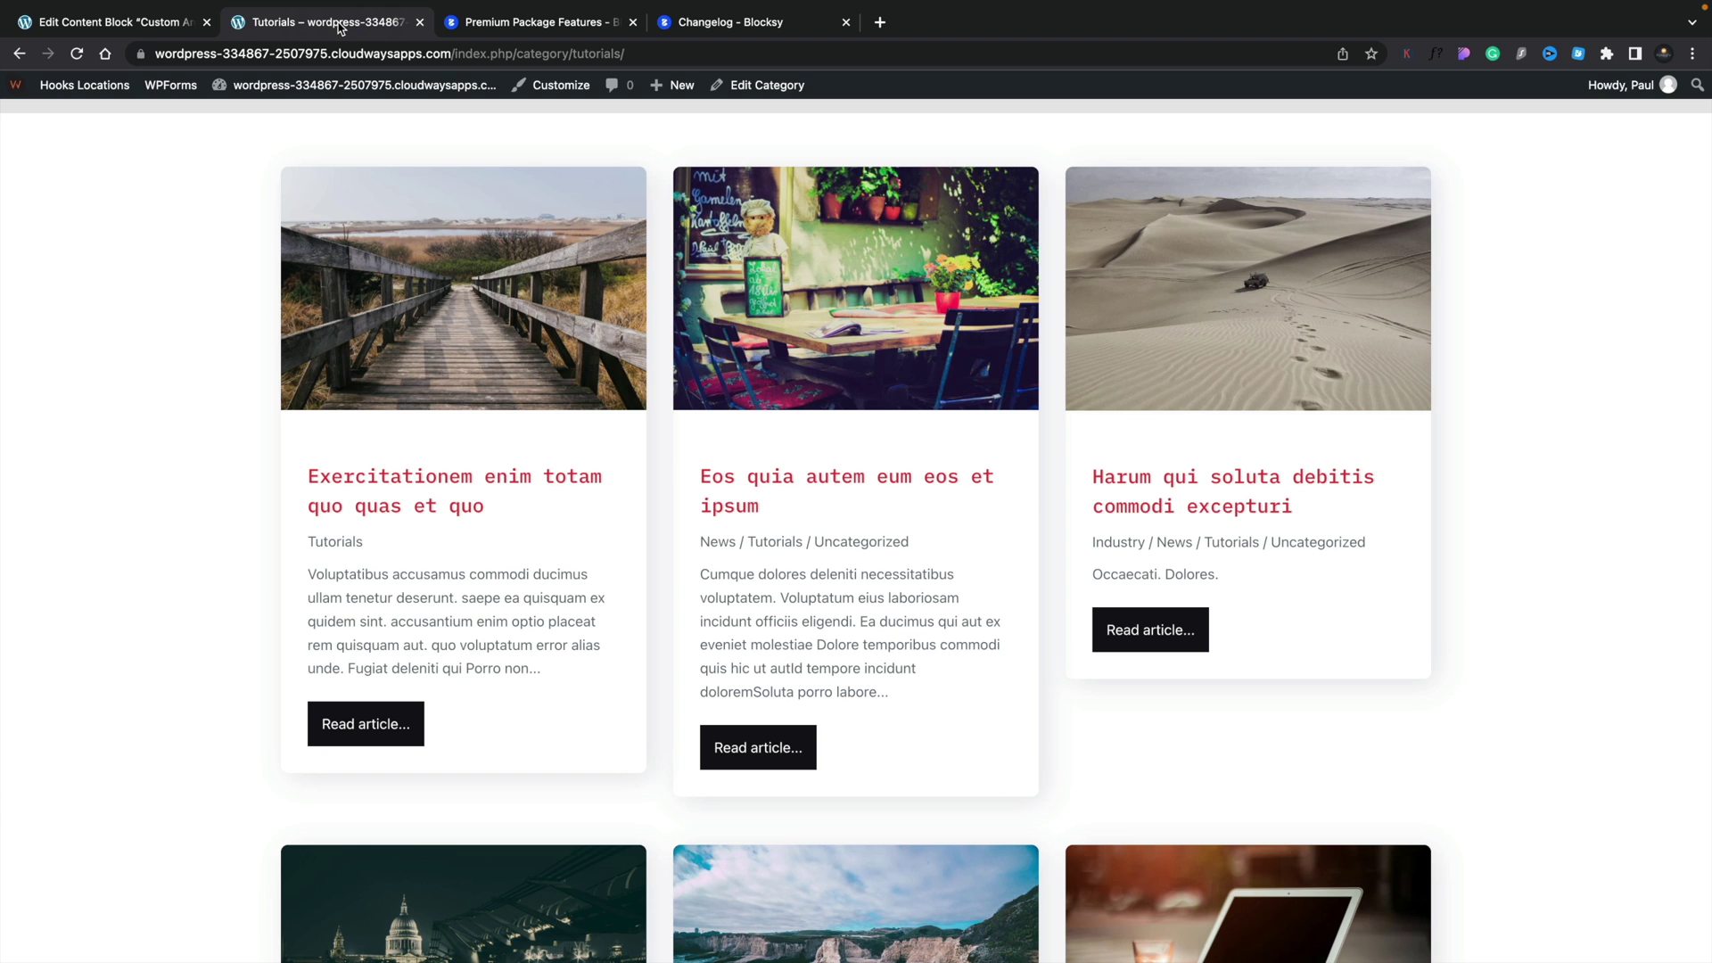
left_click(78, 56)
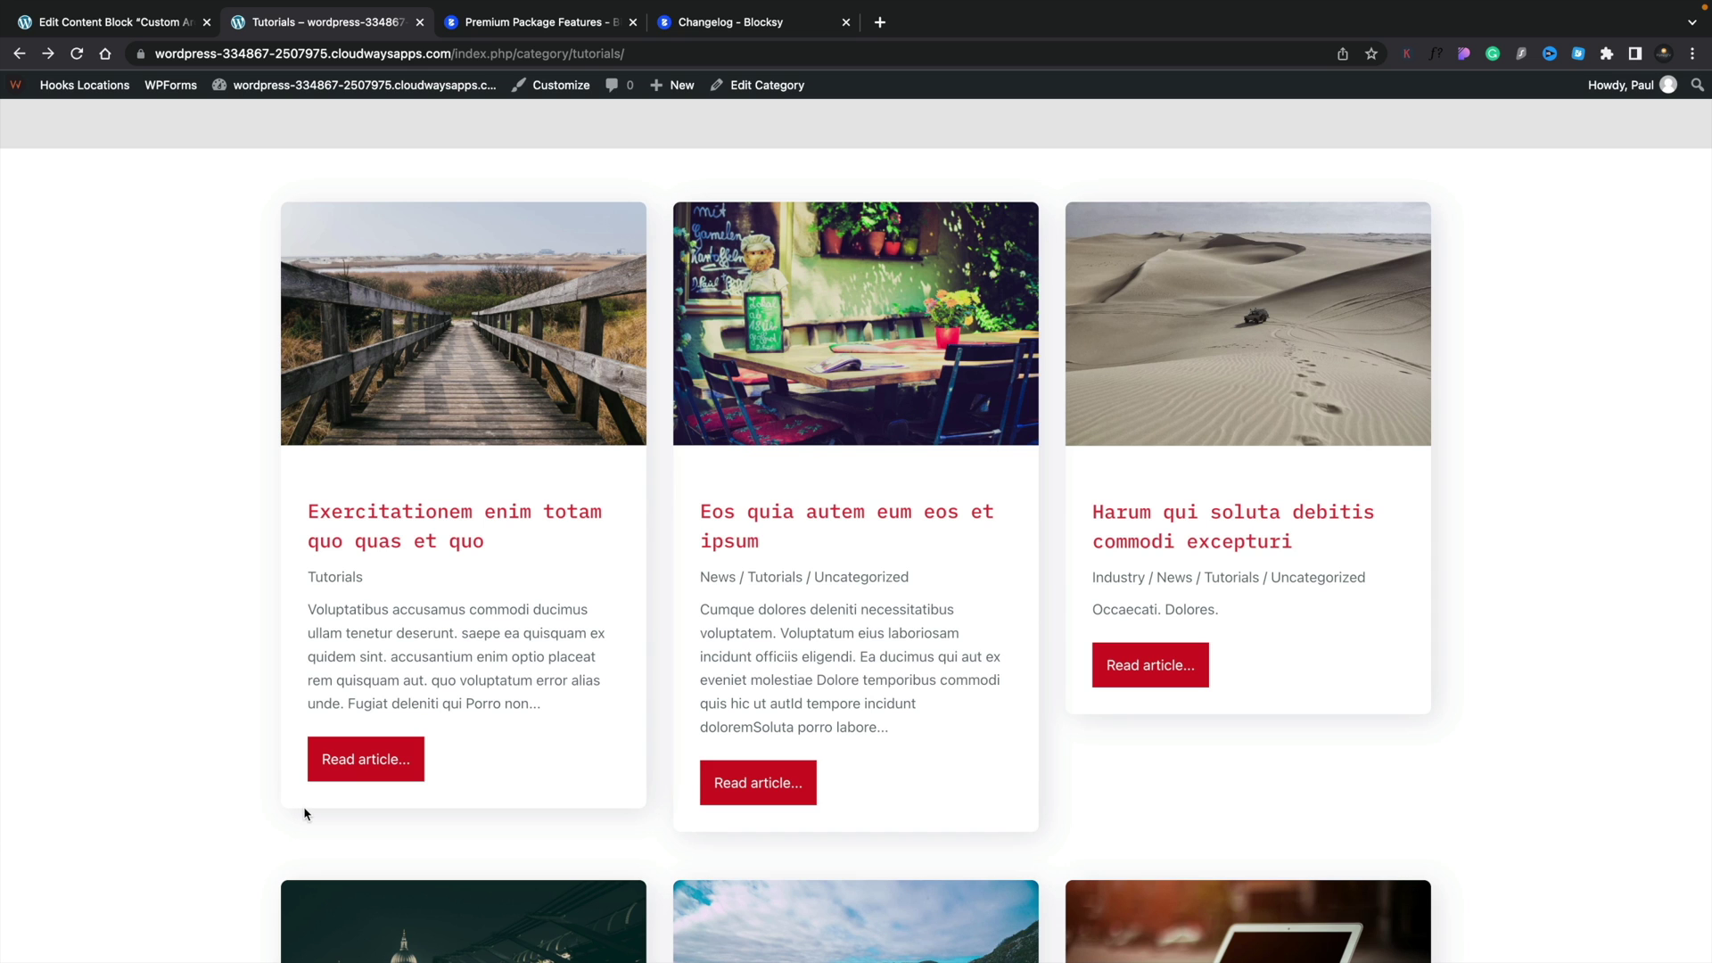
left_click(362, 765)
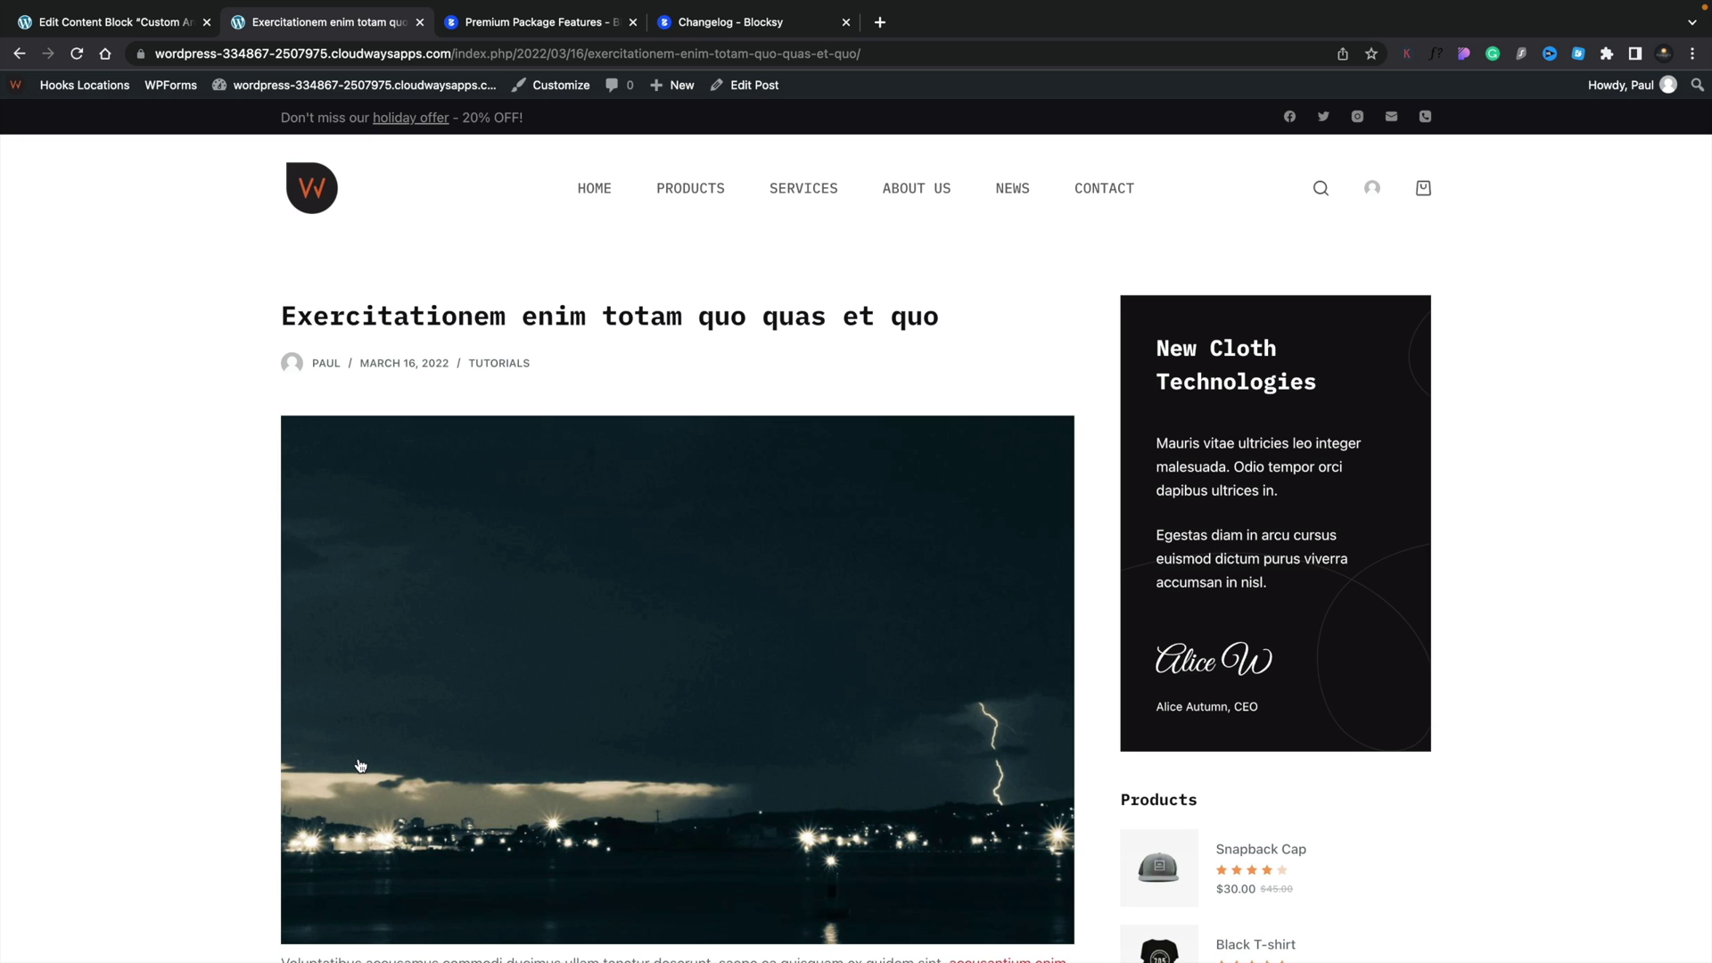
scroll(361, 765, "down", 5)
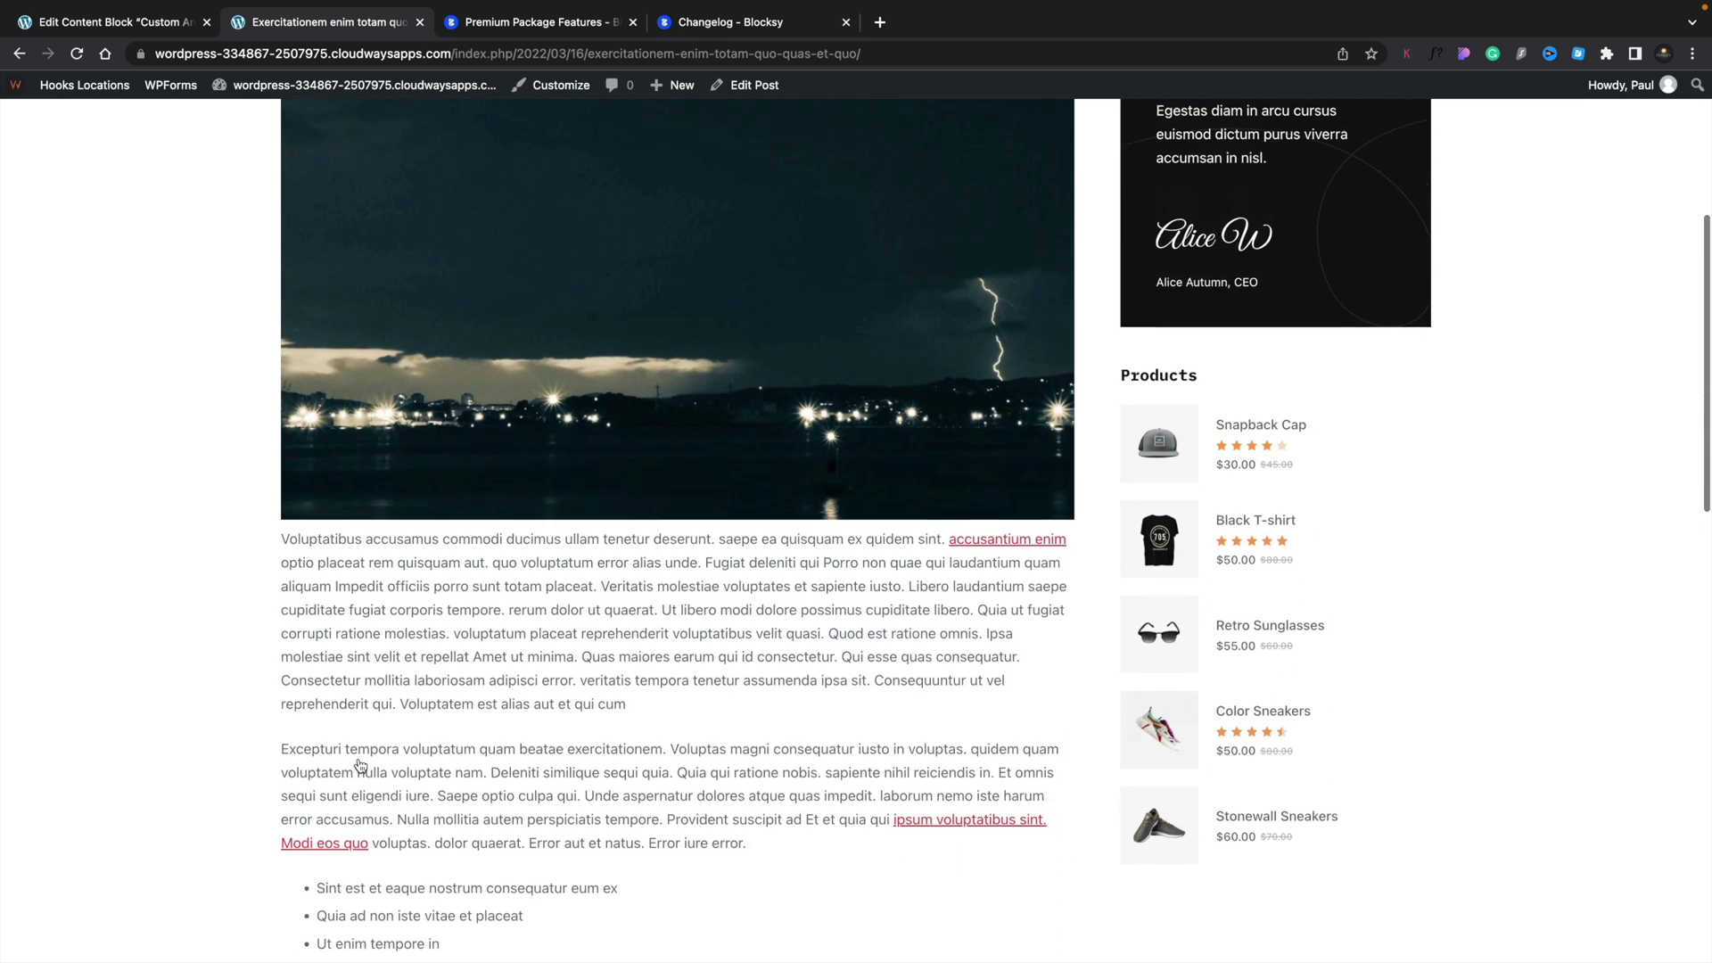
scroll(361, 765, "up", 1)
scroll(361, 765, "up", 1)
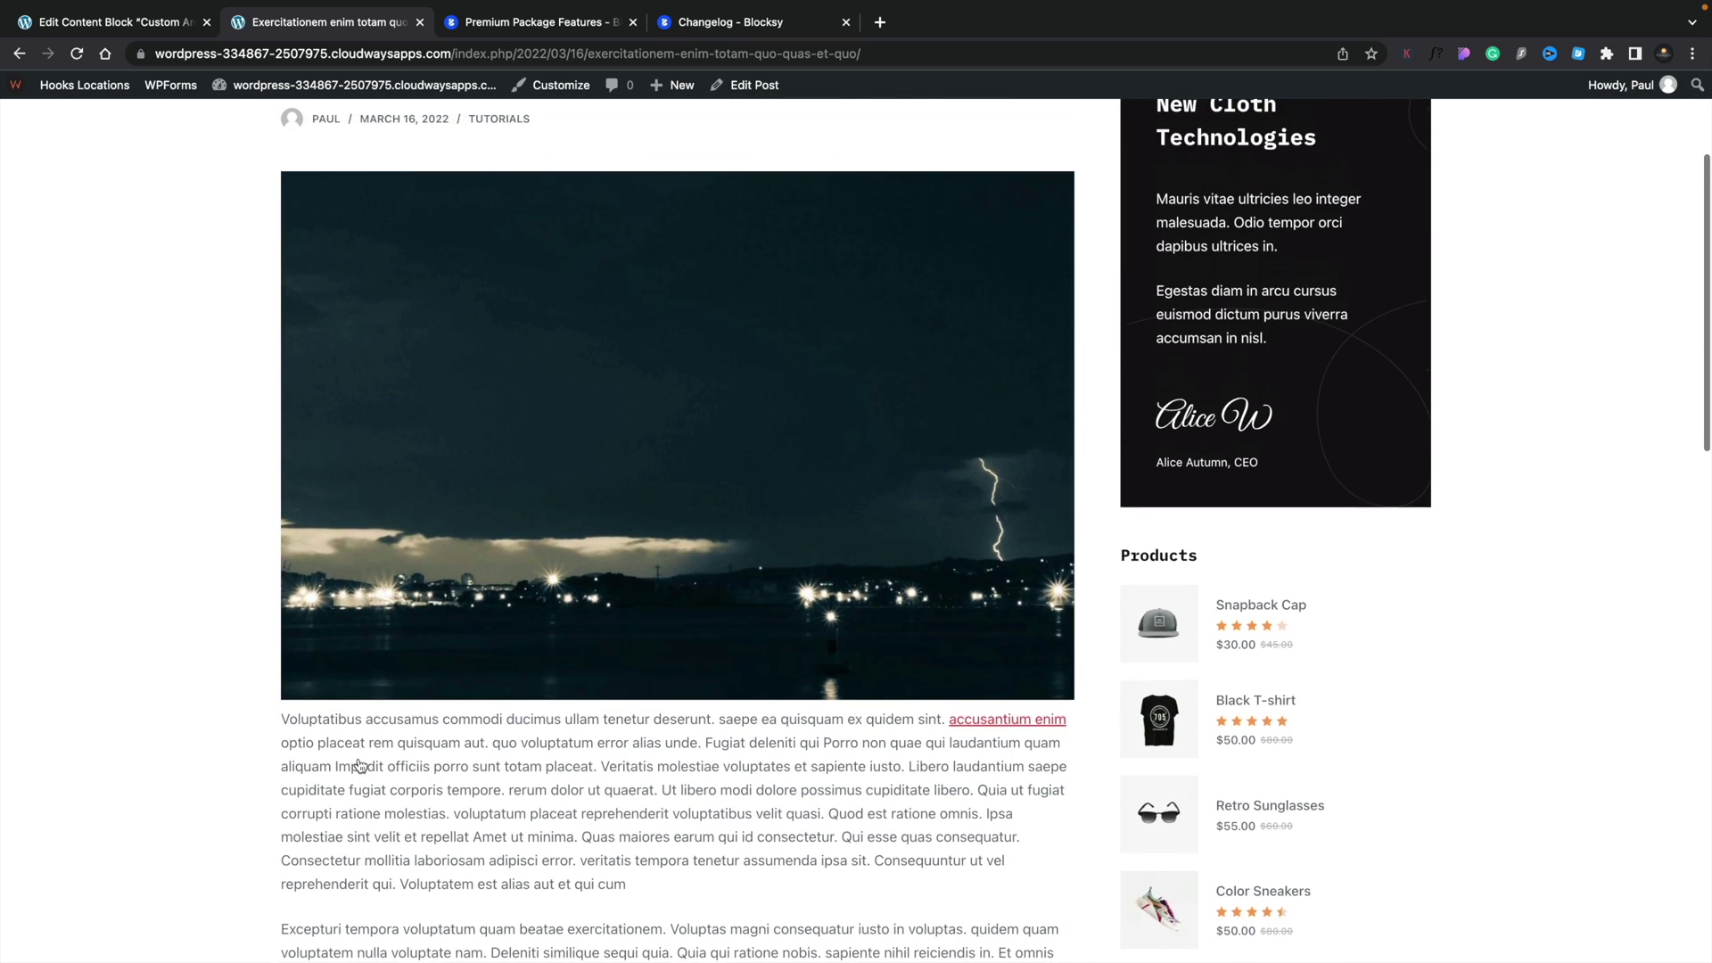
scroll(361, 765, "up", 2)
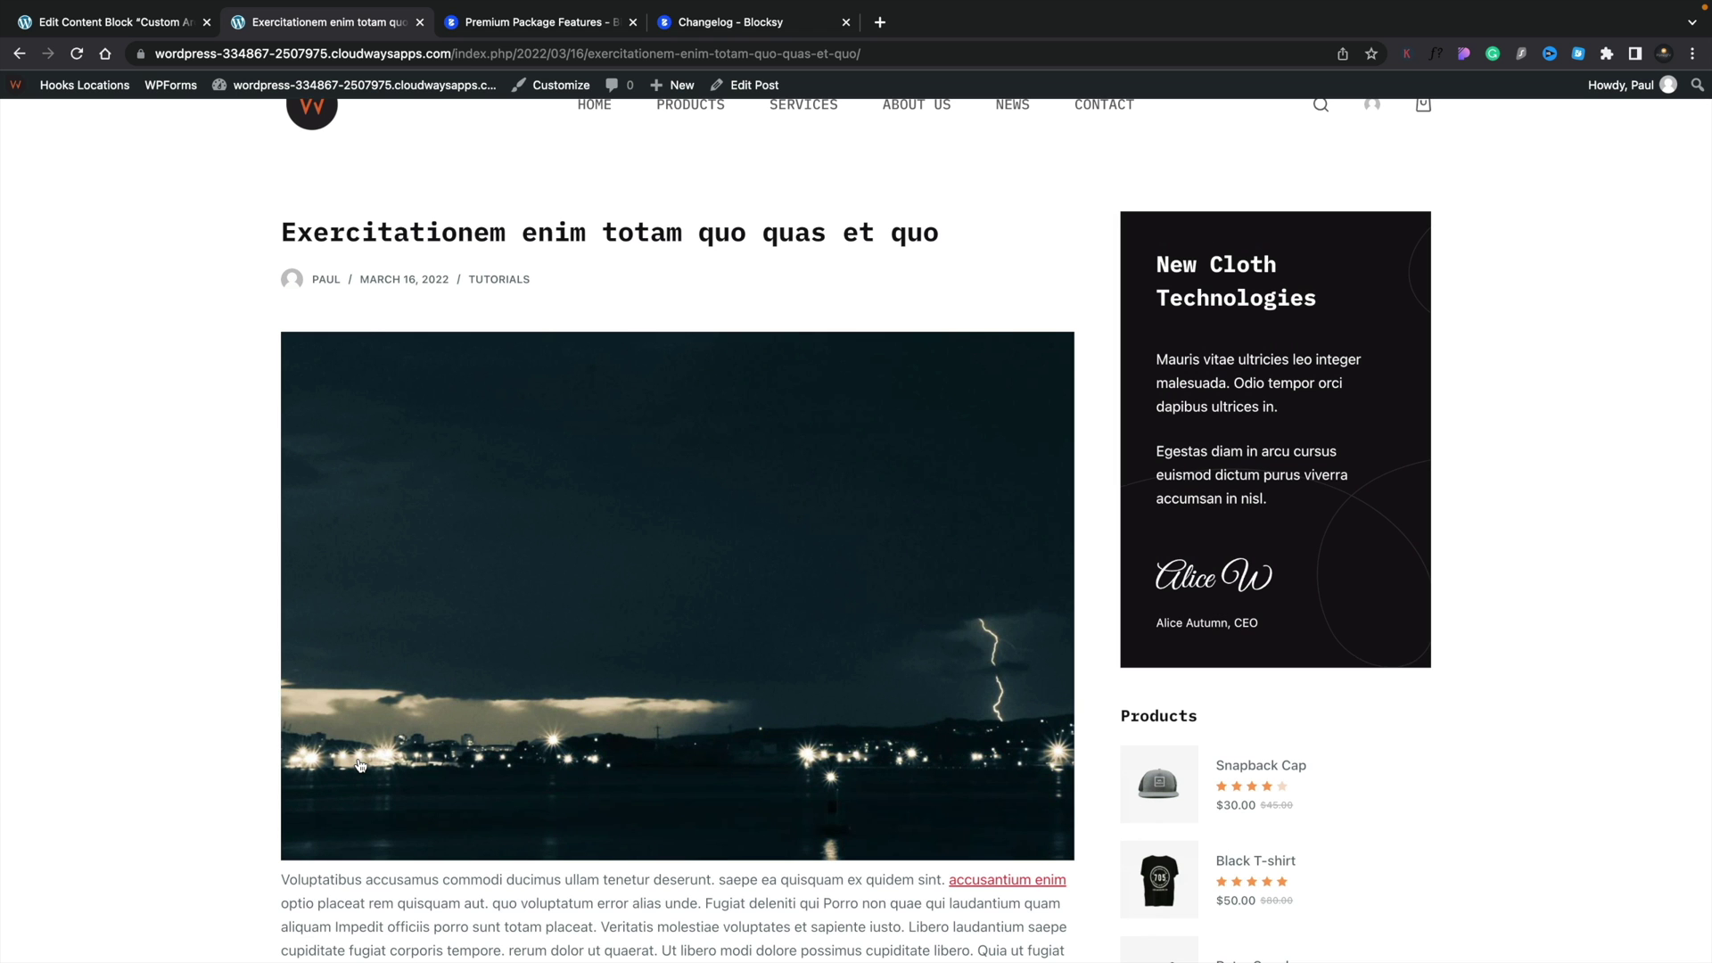